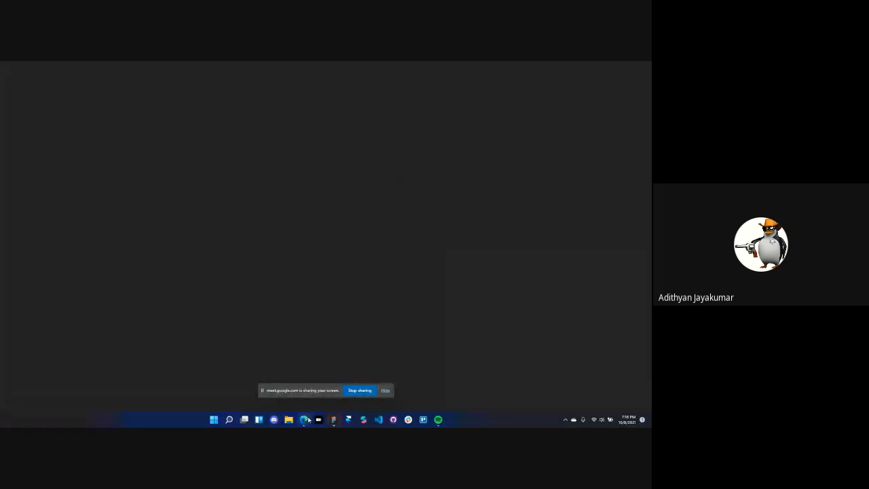
Bring up the Meet call, switch to Spotify to start playback of the current track, and lower its volume
{"action": "mouse_move", "coordinate": [302, 410]}
{"action": "left_click", "coordinate": [266, 383]}
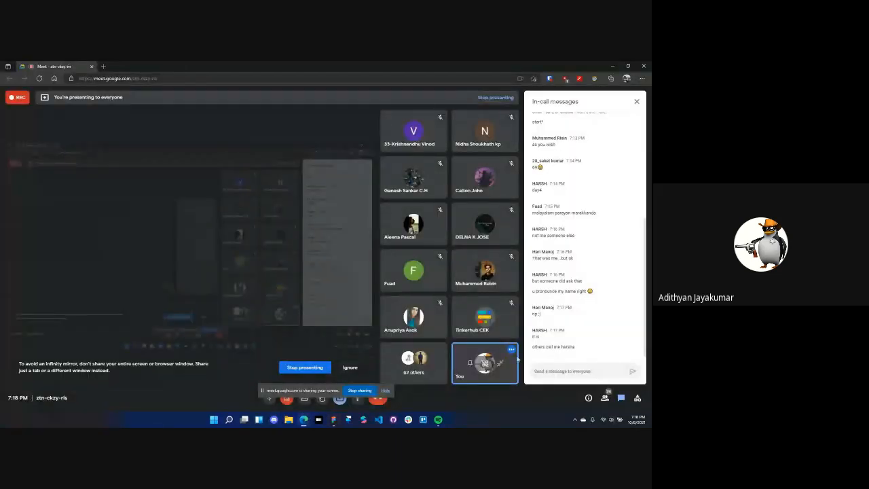
{"action": "left_click", "coordinate": [439, 420]}
{"action": "left_click", "coordinate": [253, 302]}
{"action": "left_click_drag", "start_coordinate": [440, 306], "coordinate": [434, 308]}
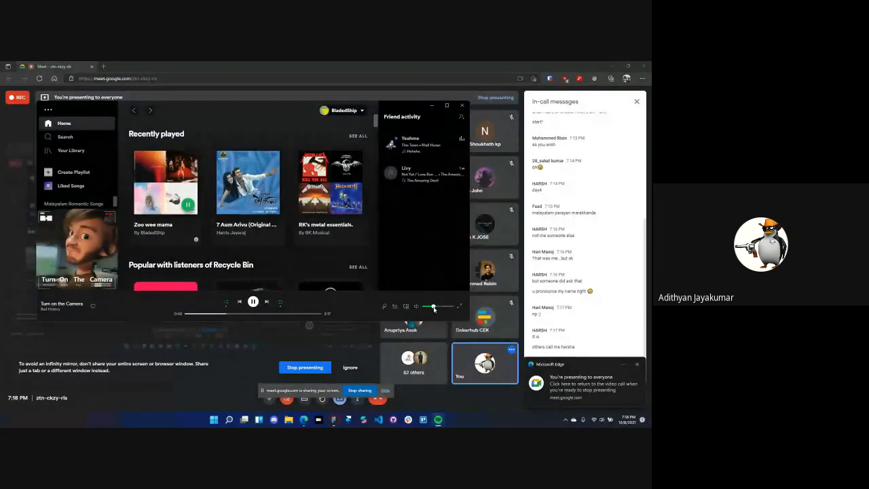
Look at the Zoo wee mama playlist and its sort options, and close Spotify
{"action": "left_click", "coordinate": [183, 185]}
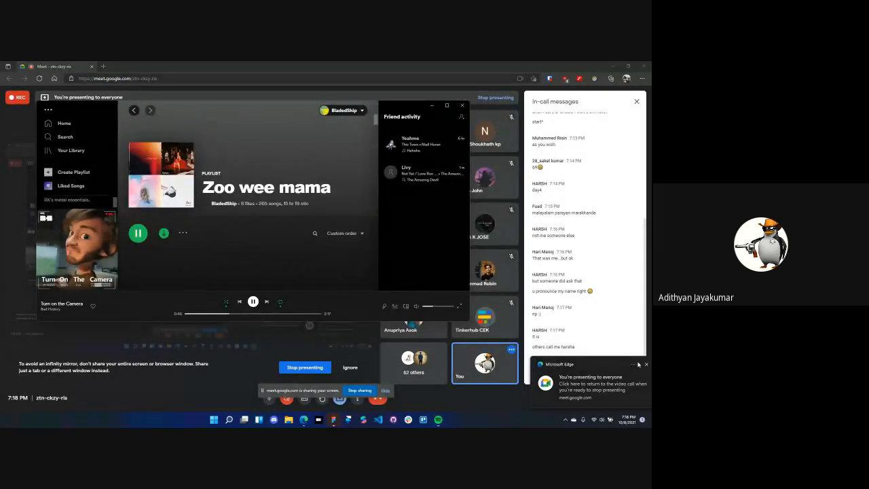
{"action": "left_click", "coordinate": [645, 364]}
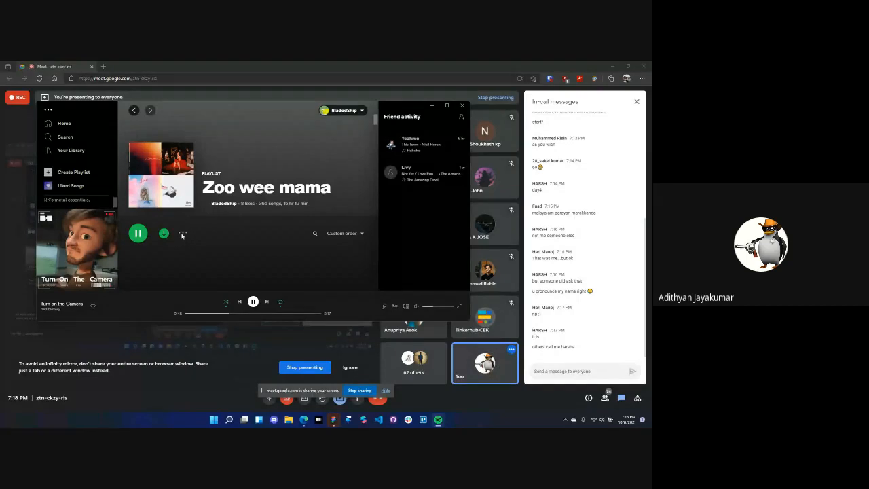
{"action": "left_click", "coordinate": [343, 233]}
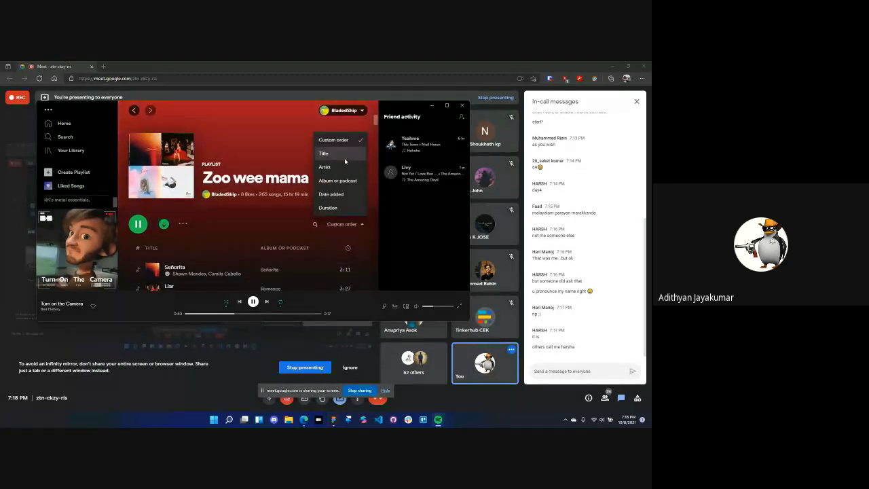
{"action": "left_click", "coordinate": [278, 225]}
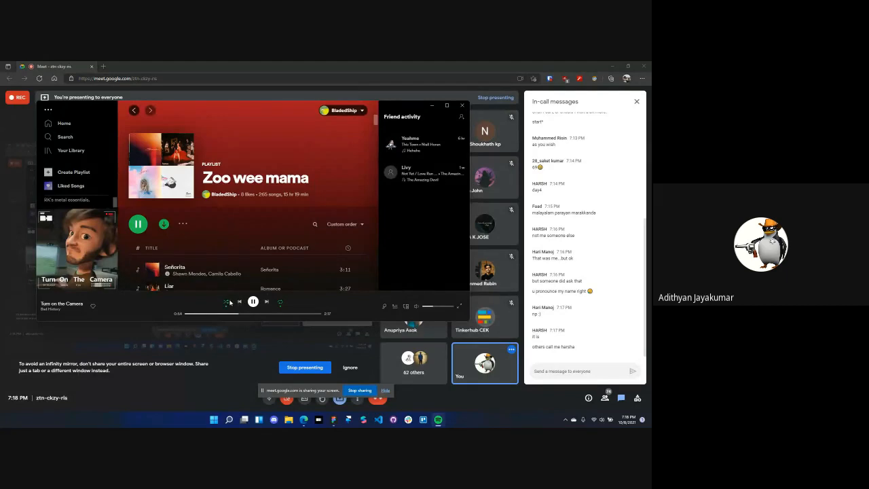
{"action": "left_click", "coordinate": [462, 105]}
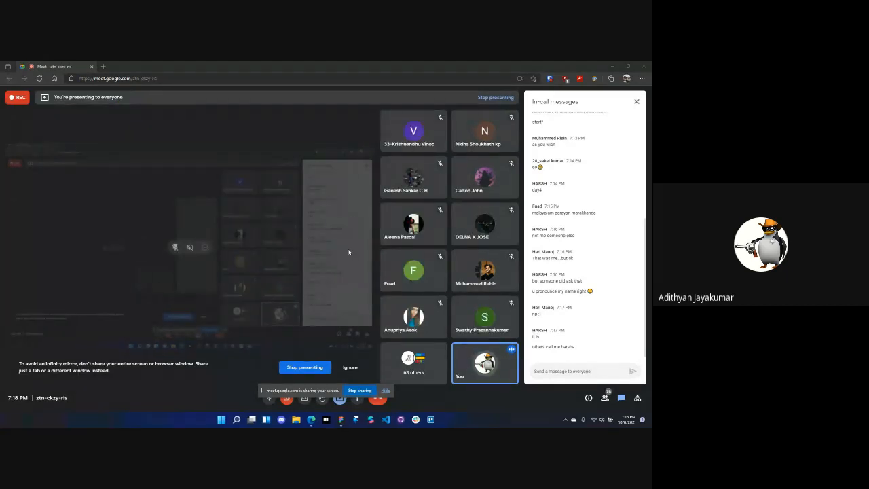
Hide the screen-sharing notice that covers the Meet call controls
{"action": "mouse_move", "coordinate": [342, 422]}
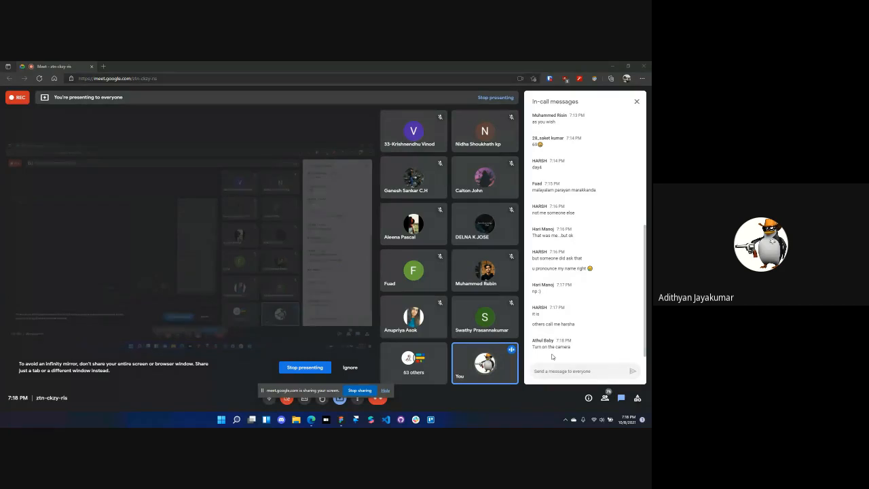
{"action": "left_click", "coordinate": [385, 390]}
{"action": "left_click", "coordinate": [400, 364]}
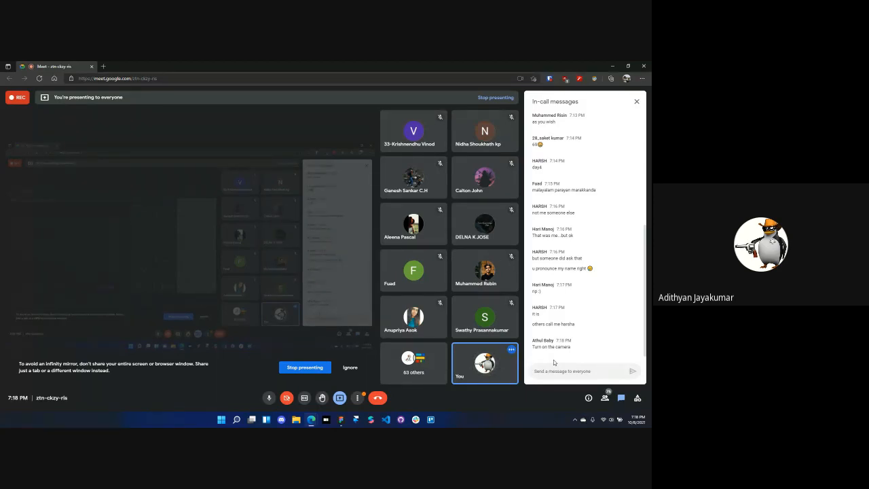
View the visual effects available for the call, close them, and reopen the in-call messages
{"action": "left_click", "coordinate": [357, 397]}
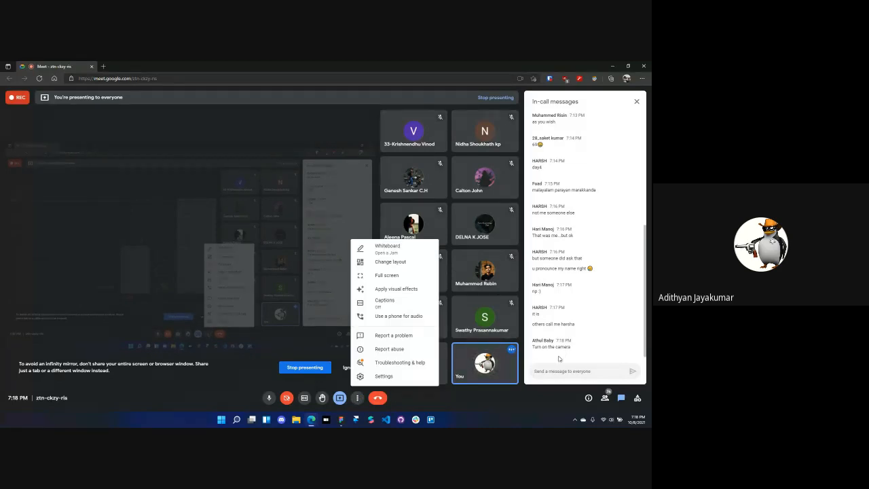
{"action": "left_click", "coordinate": [397, 289]}
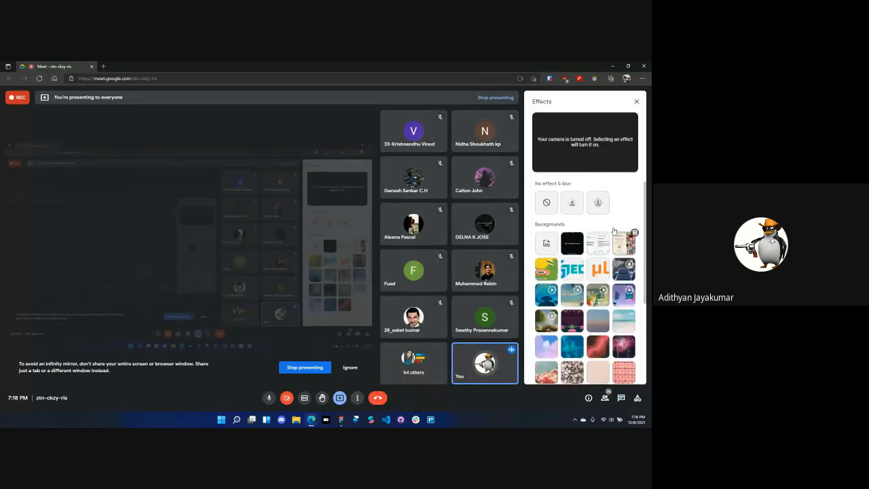
{"action": "left_click", "coordinate": [636, 102]}
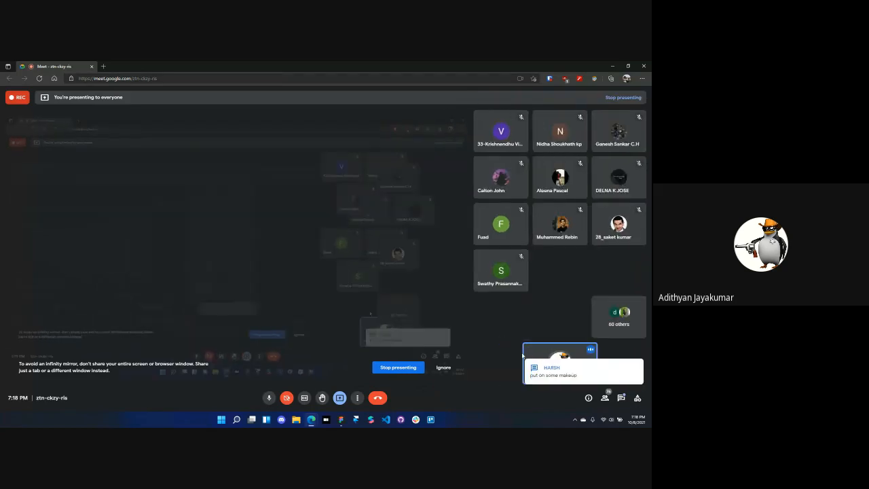
{"action": "left_click", "coordinate": [563, 375]}
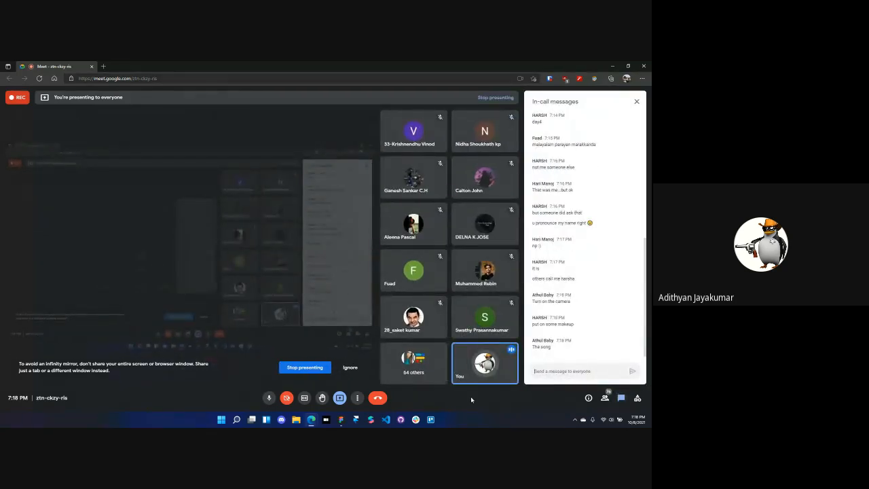
Dismiss the presenting notification and switch to the Discord design file in Figma
{"action": "left_click", "coordinate": [574, 419]}
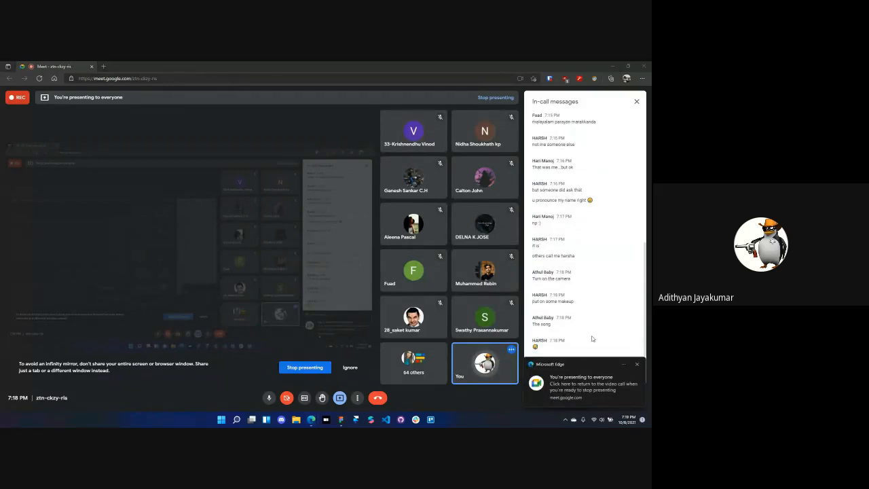
{"action": "left_click", "coordinate": [635, 364]}
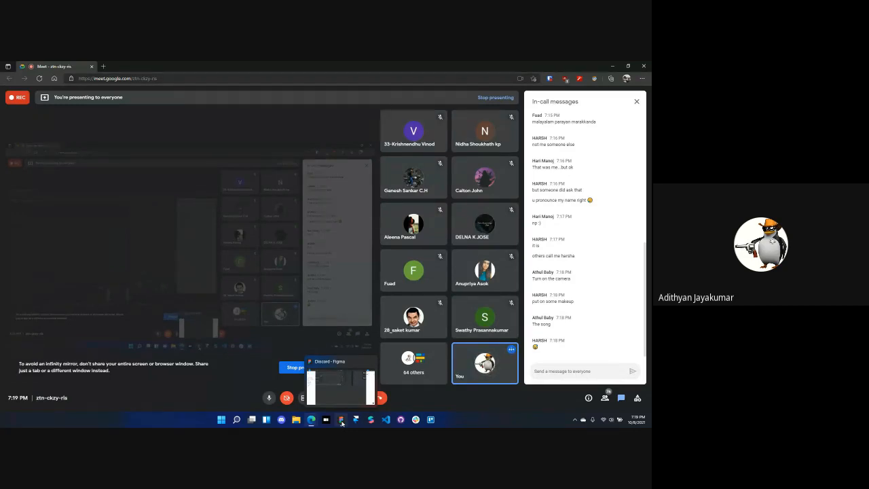
{"action": "left_click", "coordinate": [341, 420]}
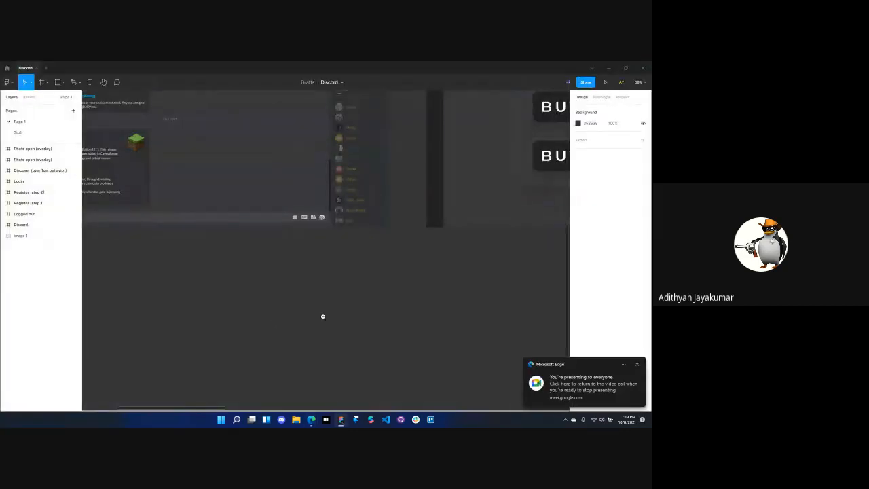
Move the Discord frame and the screenshot beside it farther away from the mobile app screens
{"action": "scroll", "coordinate": [324, 319], "scroll_direction": "down", "scroll_amount": 5}
{"action": "left_click_drag", "start_coordinate": [359, 310], "coordinate": [309, 314]}
{"action": "left_click_drag", "start_coordinate": [157, 221], "coordinate": [307, 267]}
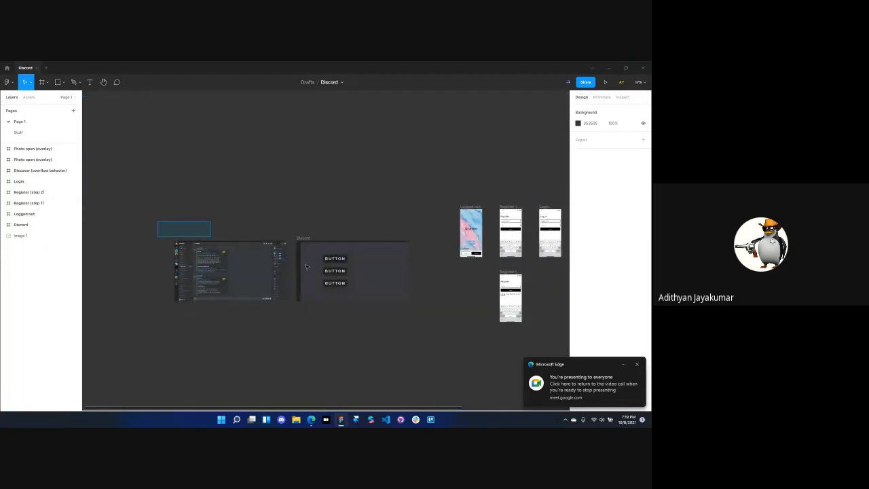
{"action": "left_click_drag", "start_coordinate": [413, 319], "coordinate": [425, 322]}
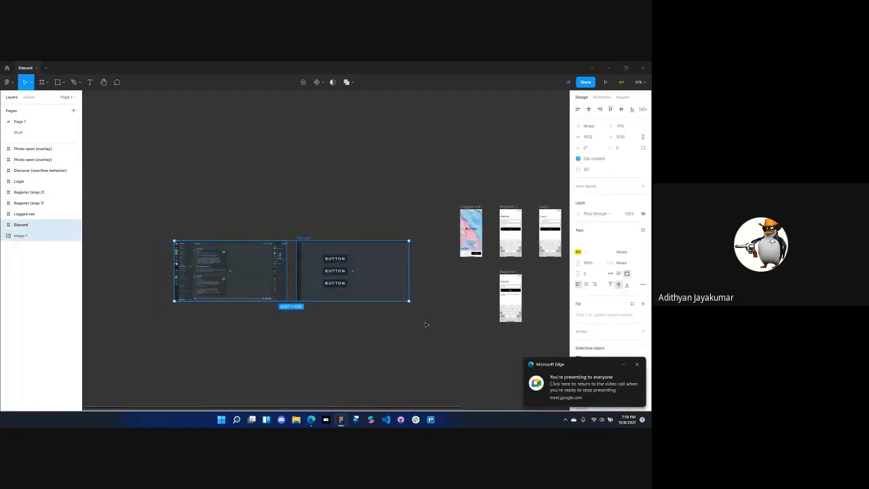
{"action": "key", "text": "Delete"}
{"action": "key", "text": "ctrl+z"}
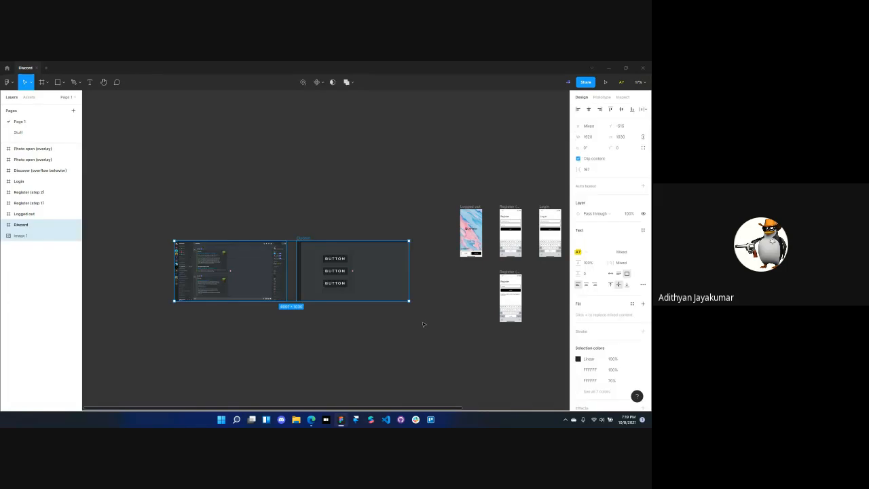
{"action": "left_click_drag", "start_coordinate": [362, 282], "coordinate": [225, 285]}
Look over the photo app's mobile screens, highlighting the Logged out, Register (step 1) and Login frames
{"action": "scroll", "coordinate": [194, 287], "scroll_direction": "right", "scroll_amount": 5}
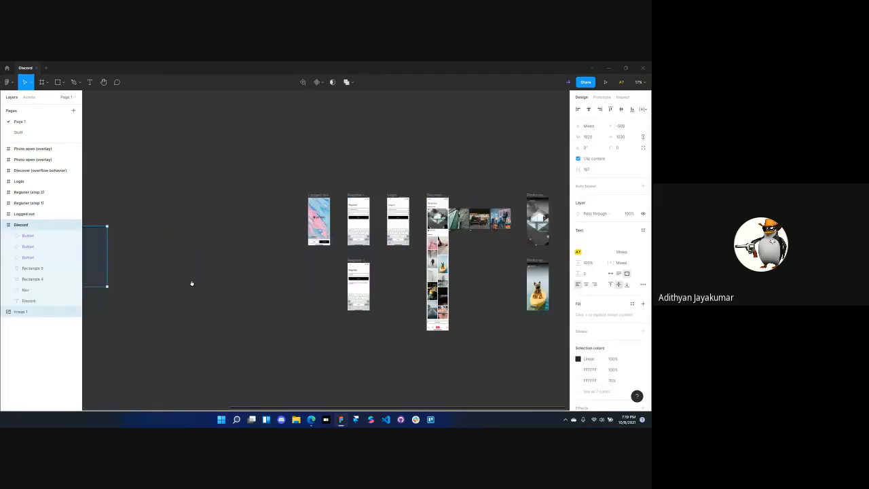
{"action": "scroll", "coordinate": [263, 264], "scroll_direction": "right", "scroll_amount": 3}
{"action": "left_click_drag", "start_coordinate": [208, 190], "coordinate": [486, 345]}
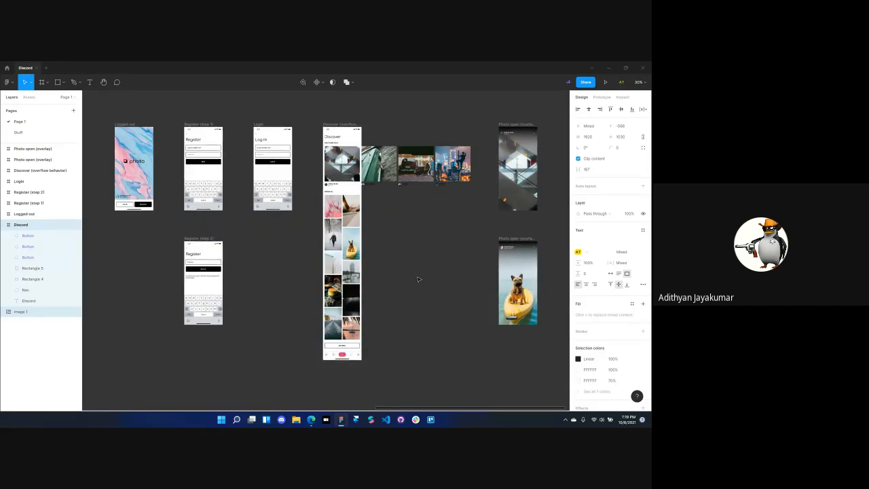
{"action": "left_click", "coordinate": [124, 125]}
{"action": "left_click", "coordinate": [207, 125]}
{"action": "left_click", "coordinate": [262, 125]}
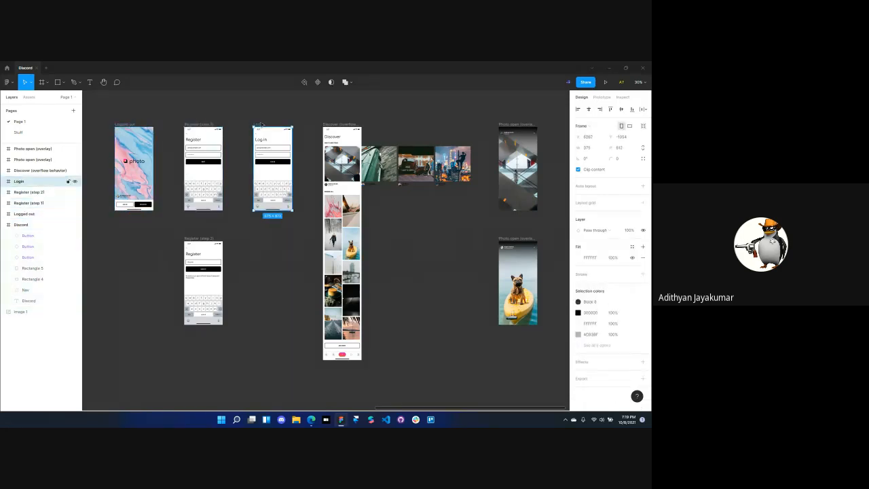
{"action": "left_click", "coordinate": [302, 128]}
Check the Meet call, return to the Figma file, and highlight all the mobile app screens together
{"action": "key", "text": "alt+Tab"}
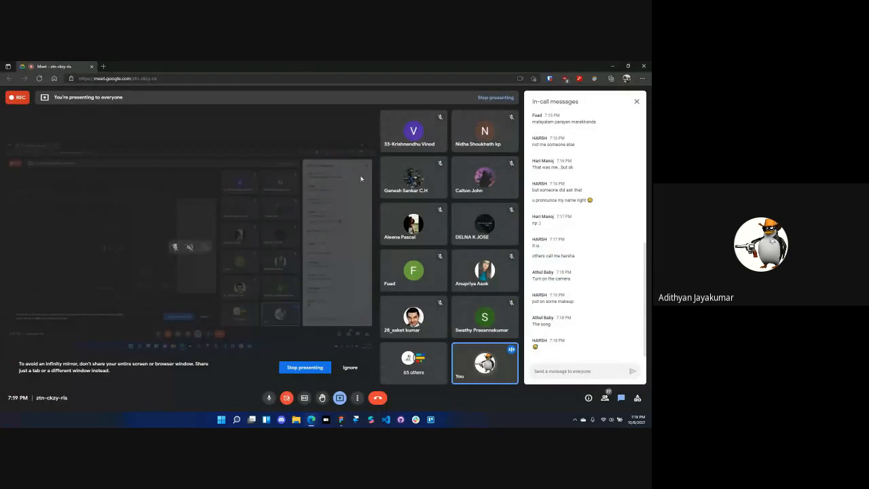
{"action": "key", "text": "alt+Tab"}
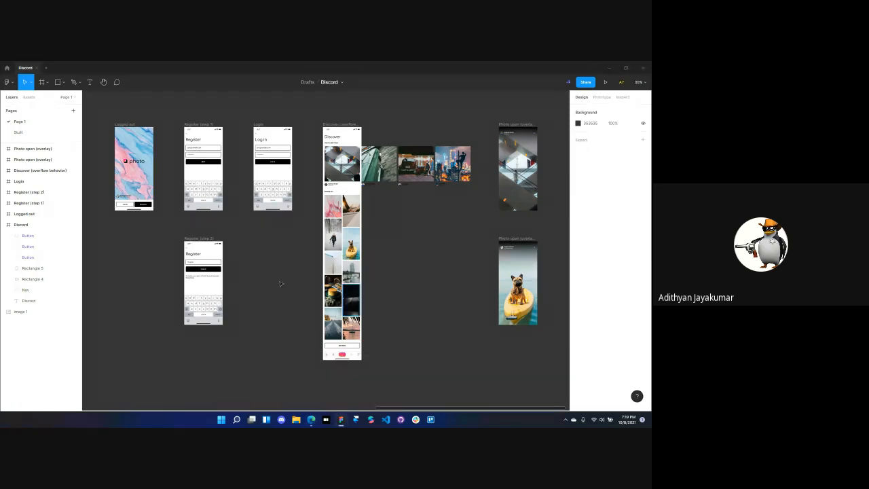
{"action": "scroll", "coordinate": [295, 283], "scroll_direction": "down", "scroll_amount": 2}
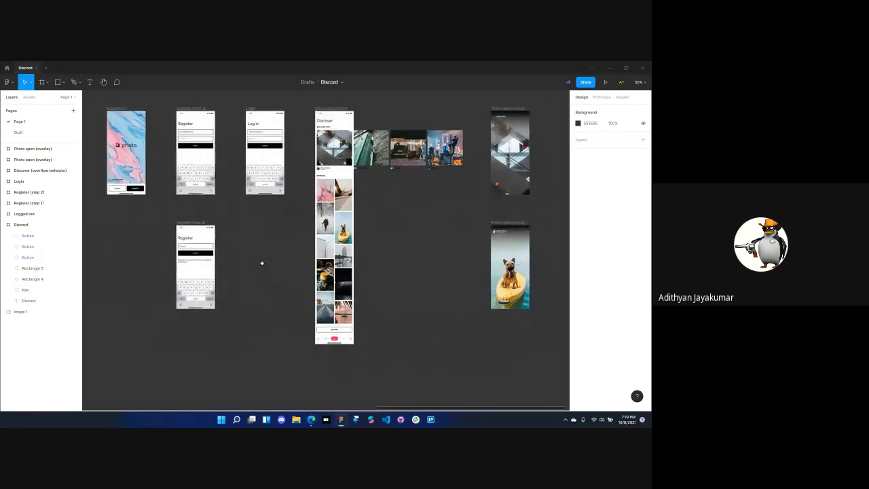
{"action": "scroll", "coordinate": [260, 263], "scroll_direction": "right", "scroll_amount": 1}
{"action": "left_click_drag", "start_coordinate": [89, 100], "coordinate": [536, 360]}
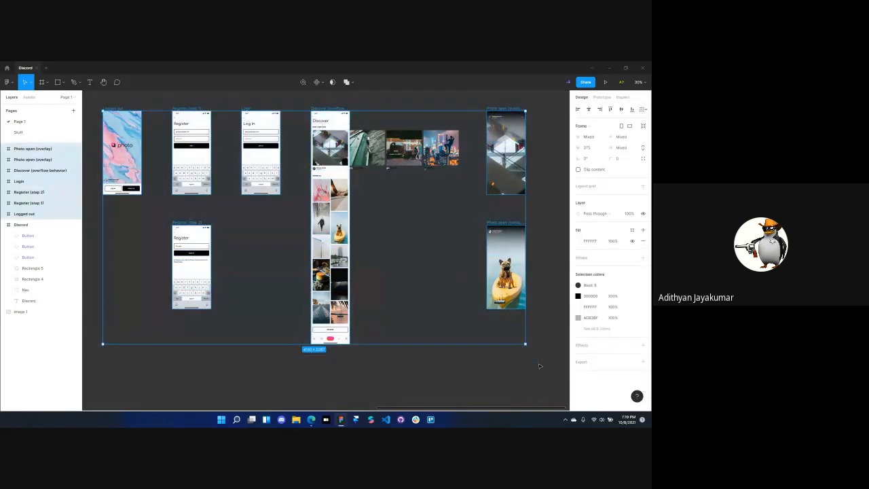
{"action": "left_click", "coordinate": [436, 239]}
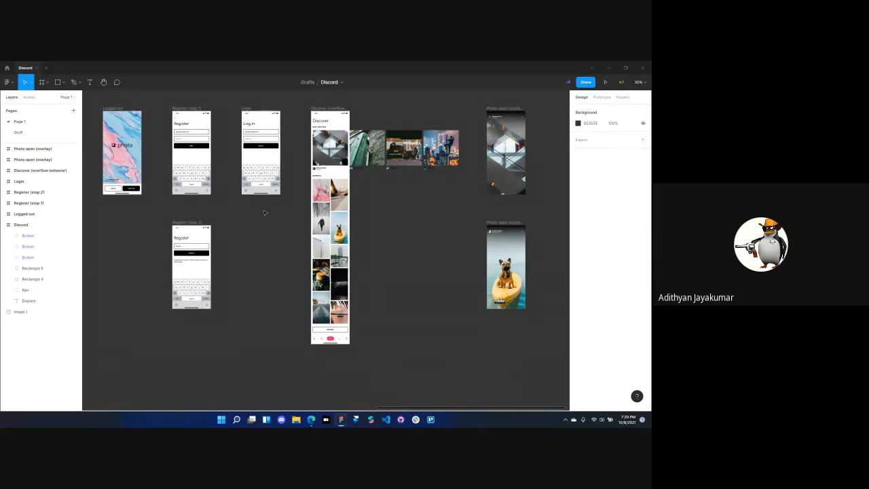
Examine the Logged out screen with its LOG IN and REGISTER buttons up close
{"action": "left_click_drag", "start_coordinate": [273, 217], "coordinate": [382, 267]}
{"action": "left_click_drag", "start_coordinate": [202, 153], "coordinate": [272, 265]}
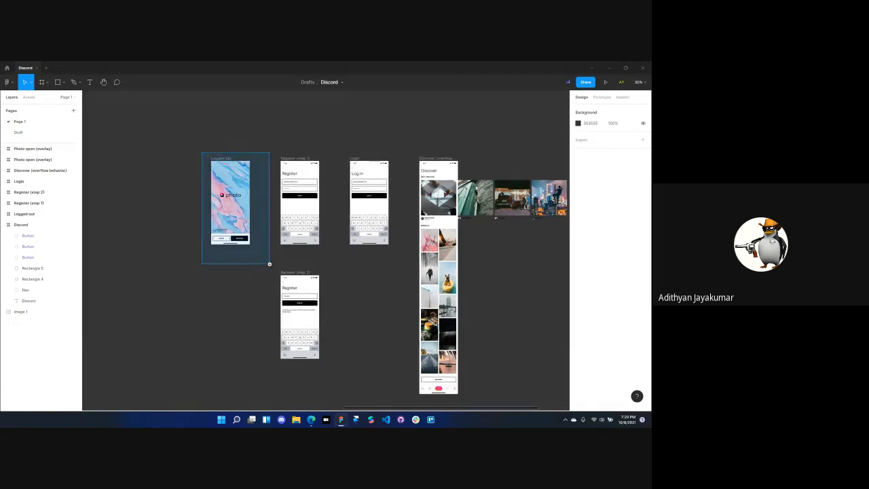
{"action": "key", "text": "shift+2"}
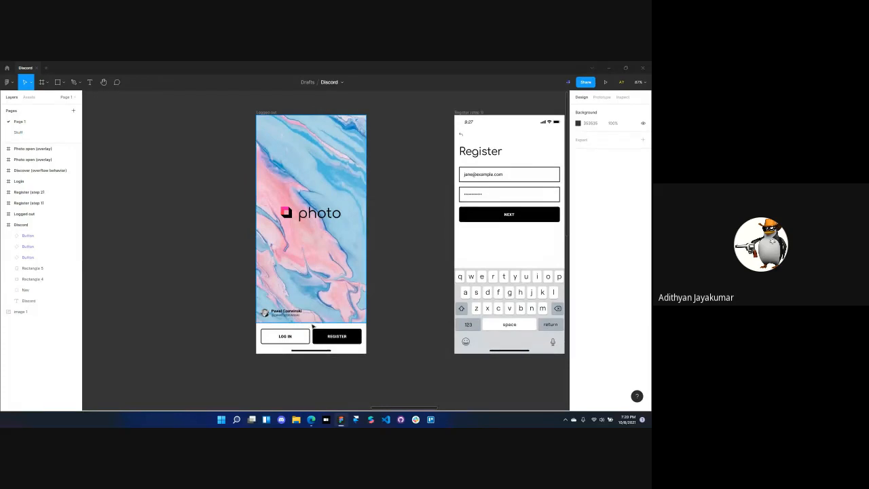
{"action": "left_click", "coordinate": [311, 322]}
{"action": "left_click", "coordinate": [404, 279]}
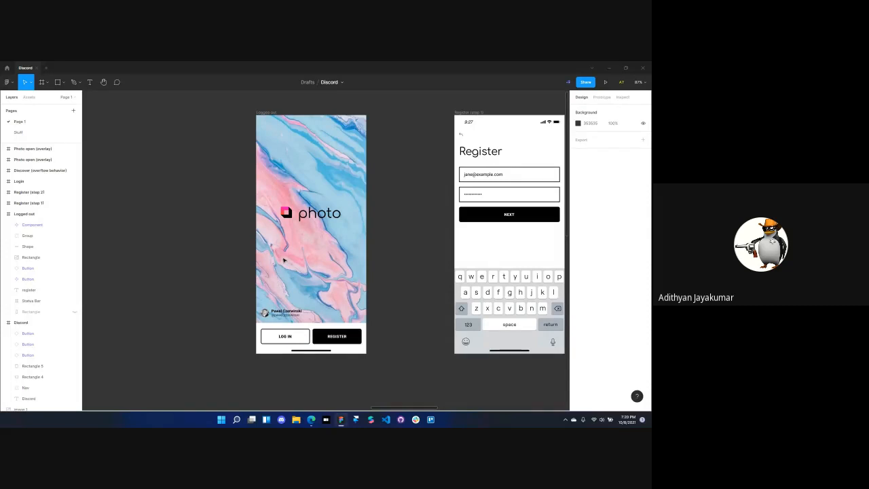
Leave the Community search for the recently viewed files and open the Luove file
{"action": "left_click", "coordinate": [7, 69]}
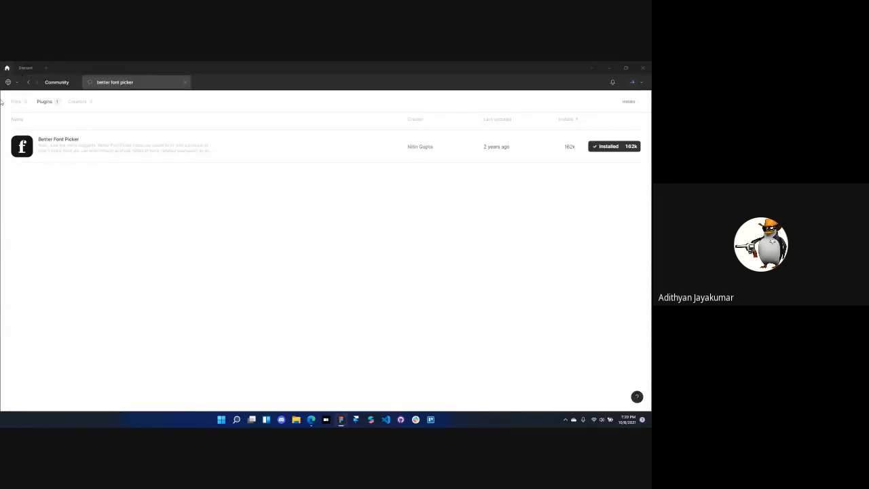
{"action": "left_click", "coordinate": [9, 82]}
{"action": "left_click", "coordinate": [32, 116]}
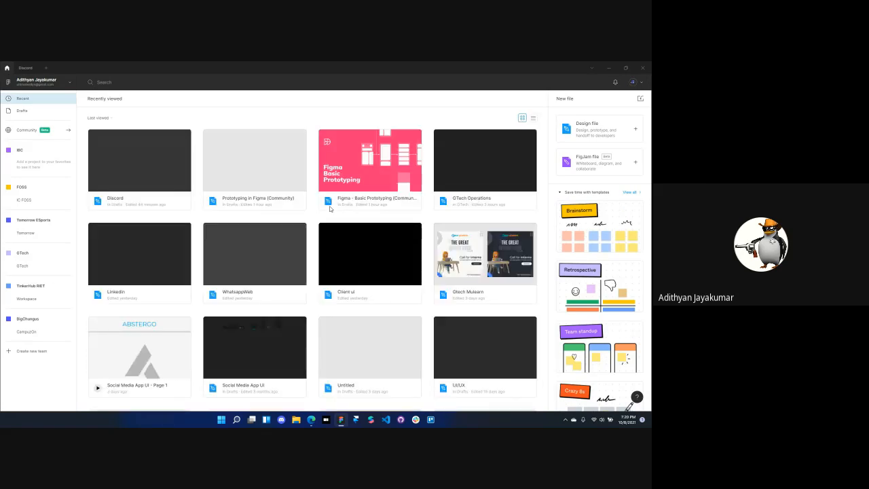
{"action": "scroll", "coordinate": [427, 239], "scroll_direction": "down", "scroll_amount": 3}
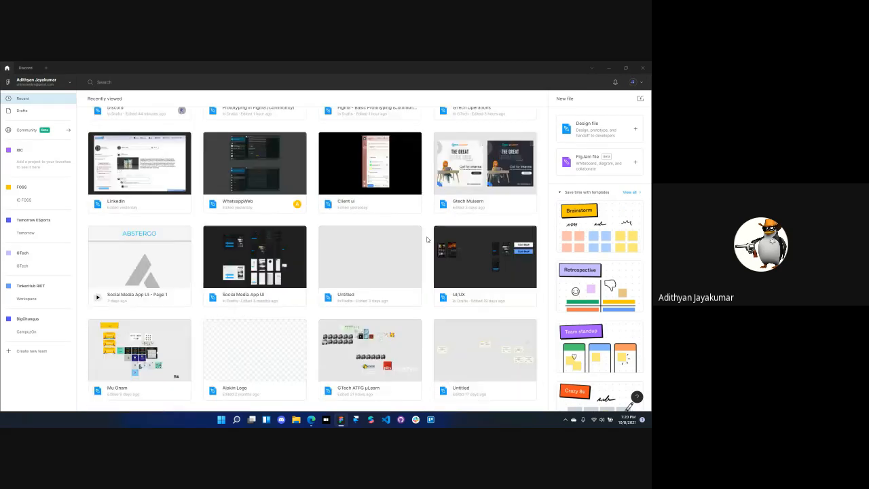
{"action": "scroll", "coordinate": [427, 239], "scroll_direction": "down", "scroll_amount": 10}
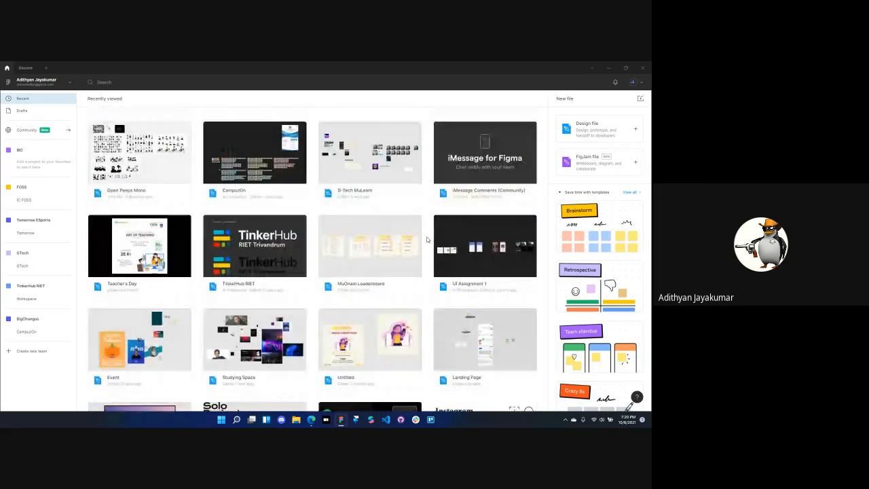
{"action": "scroll", "coordinate": [427, 239], "scroll_direction": "down", "scroll_amount": 1}
{"action": "double_click", "coordinate": [150, 260]}
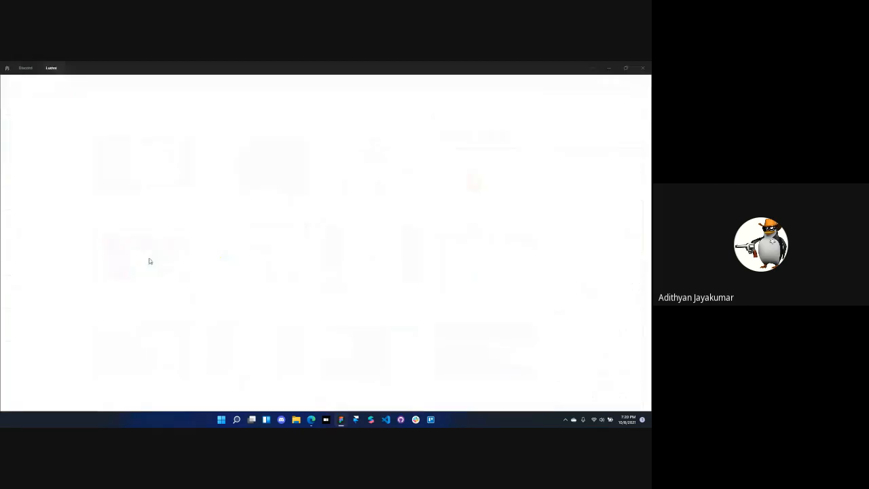
Return to the Discord design file, switch to the Meet call, and stop presenting the screen
{"action": "left_click", "coordinate": [26, 68]}
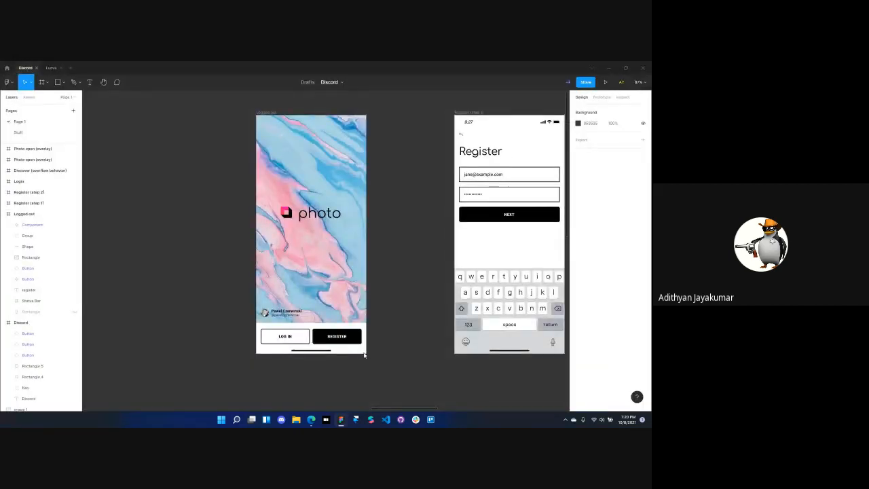
{"action": "mouse_move", "coordinate": [311, 419]}
{"action": "left_click", "coordinate": [348, 394]}
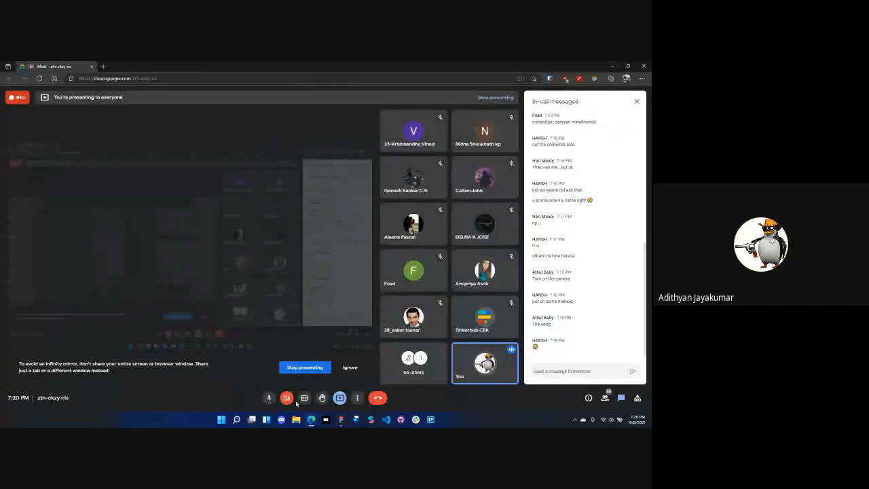
{"action": "left_click", "coordinate": [339, 397]}
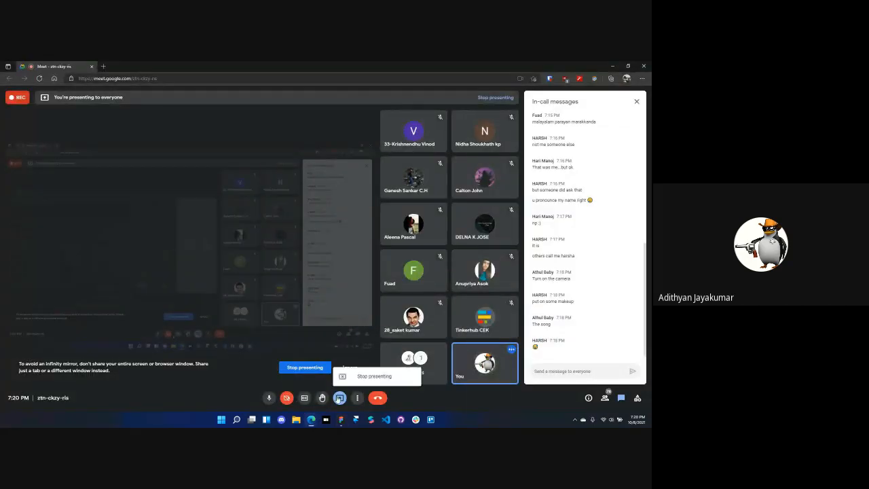
{"action": "left_click", "coordinate": [361, 377]}
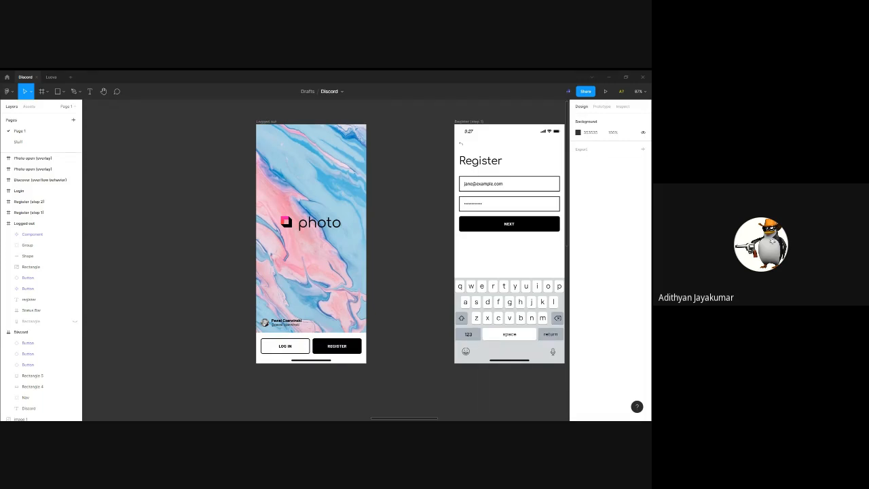
Switch to the Luova file in Figma and duplicate the Home frame beside the original
{"action": "left_click", "coordinate": [51, 76]}
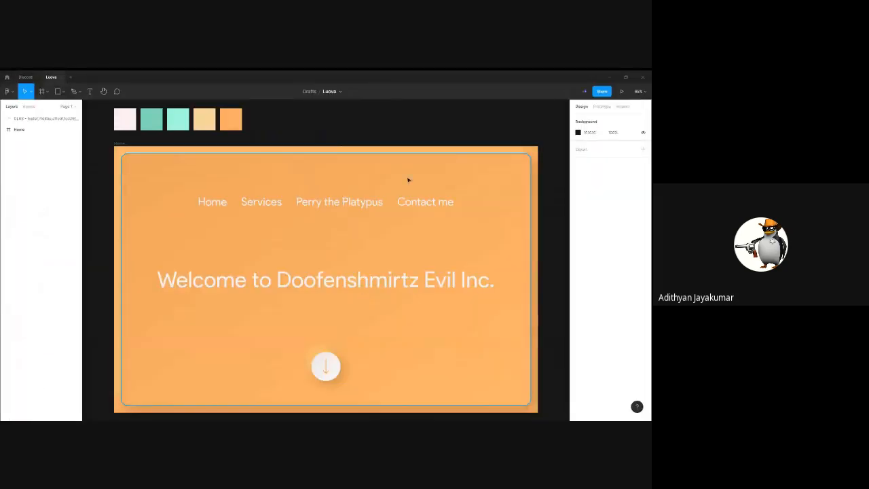
{"action": "mouse_move", "coordinate": [315, 126]}
{"action": "left_mouse_down"}
{"action": "mouse_move", "coordinate": [330, 143]}
{"action": "mouse_move", "coordinate": [321, 129]}
{"action": "left_mouse_up"}
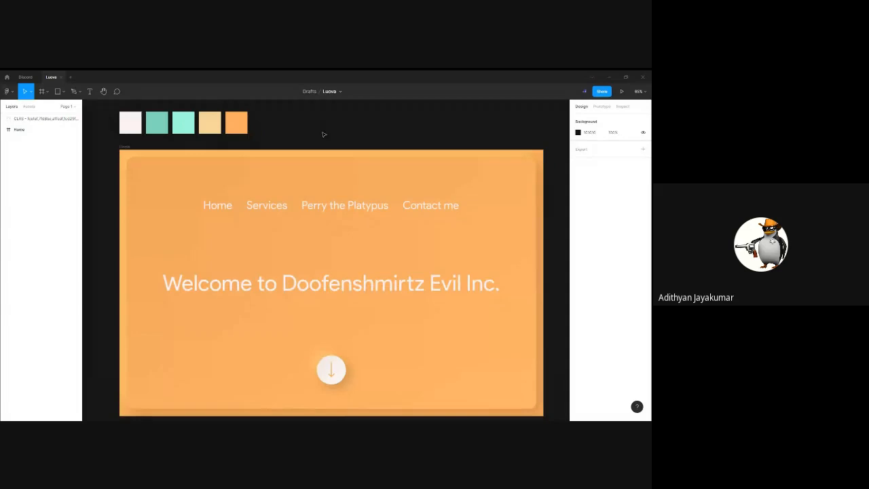
{"action": "scroll", "coordinate": [324, 134], "scroll_direction": "down", "scroll_amount": 5}
{"action": "left_click_drag", "start_coordinate": [200, 152], "coordinate": [415, 293]}
{"action": "key", "text": "shift+2"}
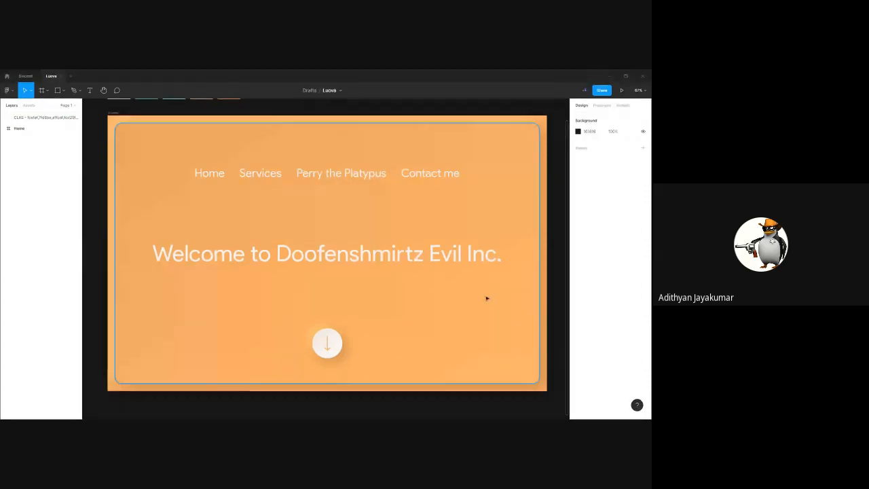
{"action": "scroll", "coordinate": [486, 298], "scroll_direction": "down", "scroll_amount": 4}
{"action": "left_click_drag", "start_coordinate": [485, 297], "coordinate": [270, 266]}
{"action": "left_click_drag", "start_coordinate": [115, 187], "coordinate": [355, 188]}
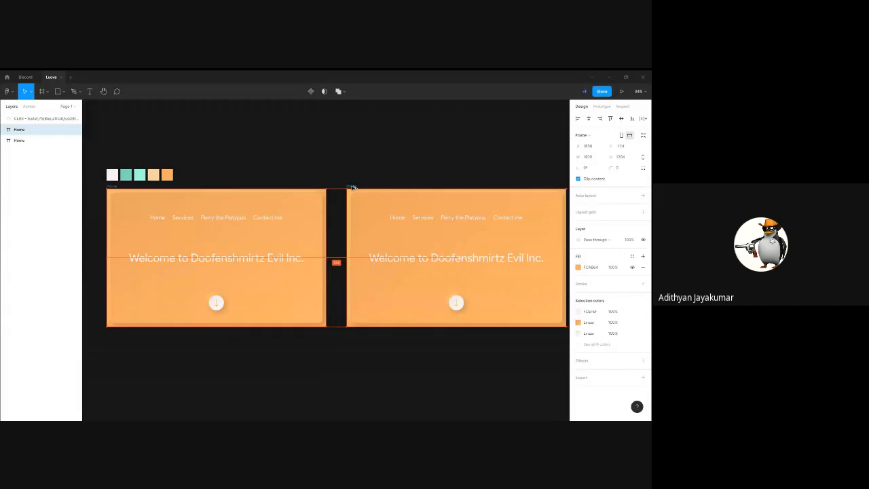
Set the horizontal constraint of the duplicated Home frame's background rectangle to Left
{"action": "left_click", "coordinate": [506, 209]}
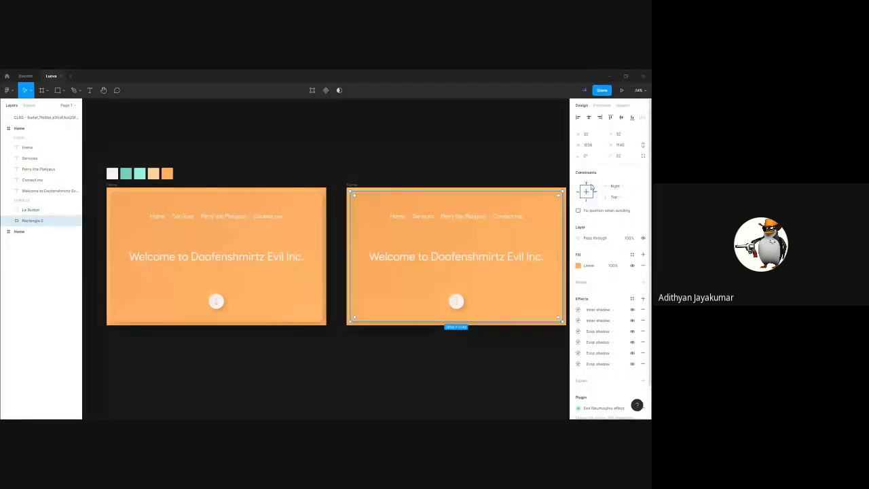
{"action": "left_click", "coordinate": [620, 187]}
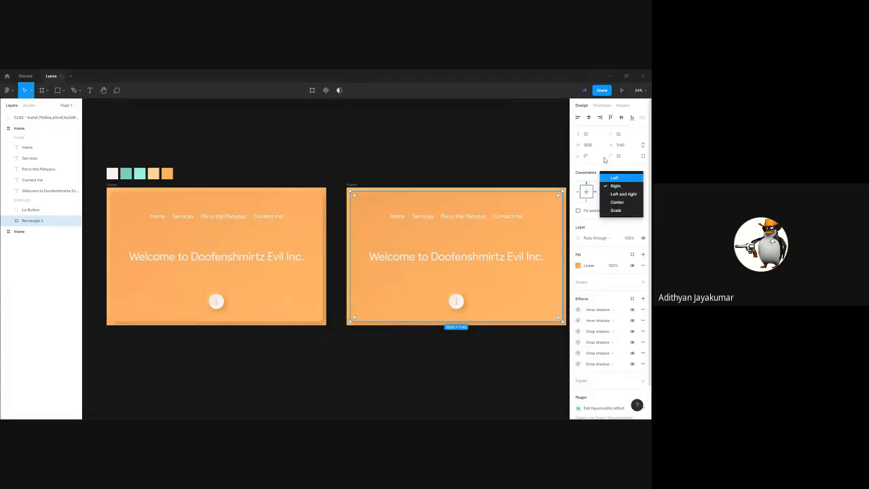
{"action": "left_click", "coordinate": [605, 165]}
{"action": "left_click", "coordinate": [476, 163]}
Set the constraints of the Home, Services, Perry the Platypus and Contact me links in the duplicated frame to Left and Top
{"action": "left_click_drag", "start_coordinate": [491, 167], "coordinate": [418, 166]}
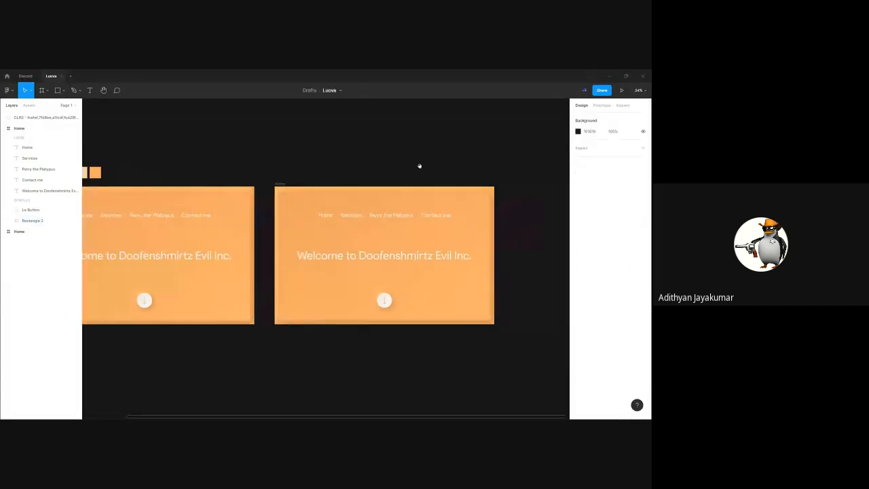
{"action": "left_click", "coordinate": [409, 218]}
{"action": "left_click", "coordinate": [438, 218], "text": "shift"}
{"action": "left_click", "coordinate": [349, 219], "text": "shift"}
{"action": "left_click", "coordinate": [325, 215], "text": "shift"}
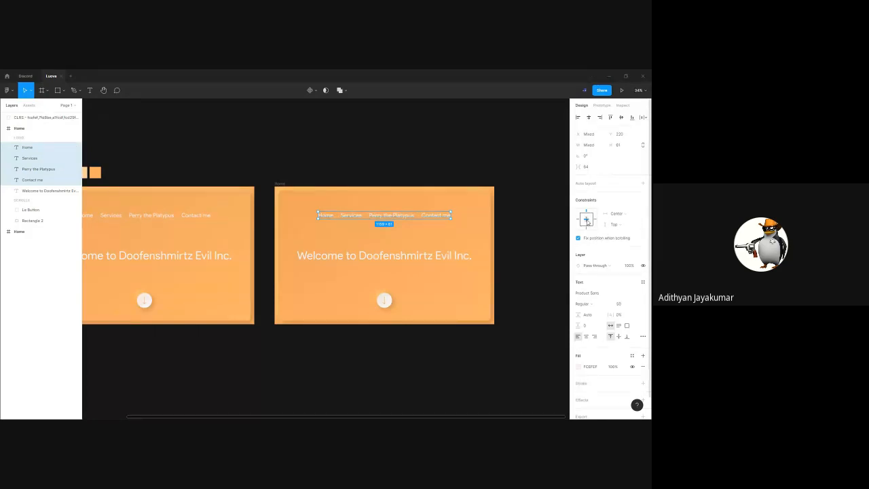
{"action": "left_click", "coordinate": [617, 214]}
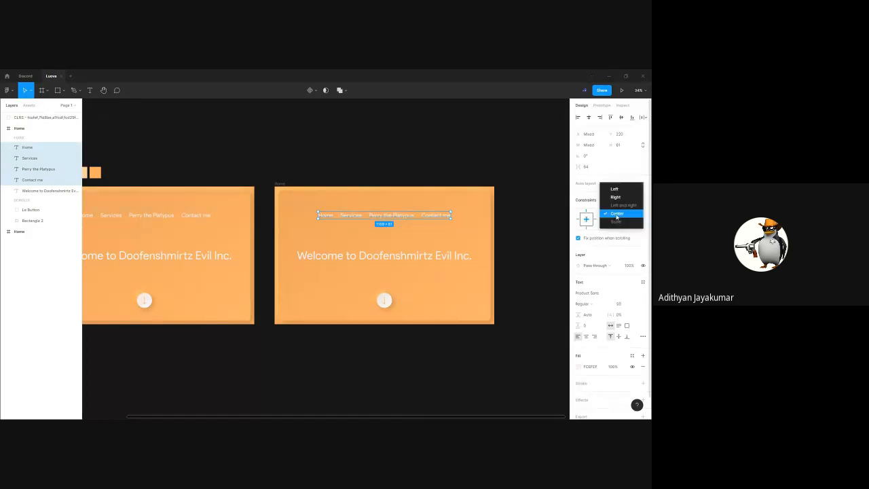
{"action": "left_click", "coordinate": [621, 190]}
{"action": "left_click", "coordinate": [618, 225]}
{"action": "left_click", "coordinate": [621, 199]}
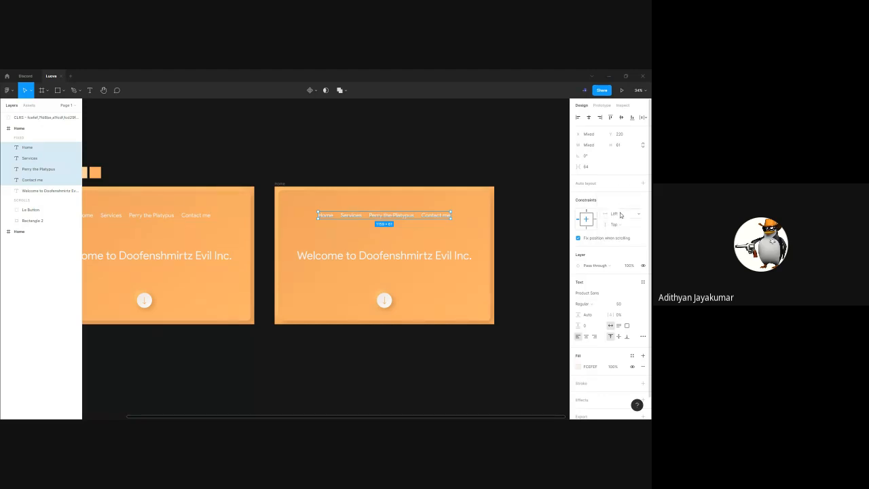
Set the constraints of the duplicated frame's Welcome to Doofenshmirtz Evil Inc. heading to Left and Top
{"action": "left_click", "coordinate": [448, 256]}
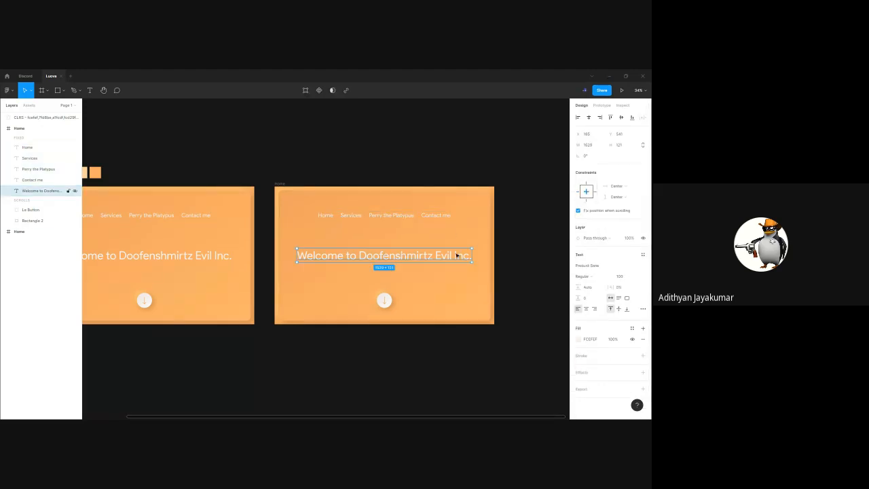
{"action": "left_click", "coordinate": [614, 186]}
{"action": "left_click", "coordinate": [623, 187]}
{"action": "left_click", "coordinate": [616, 197]}
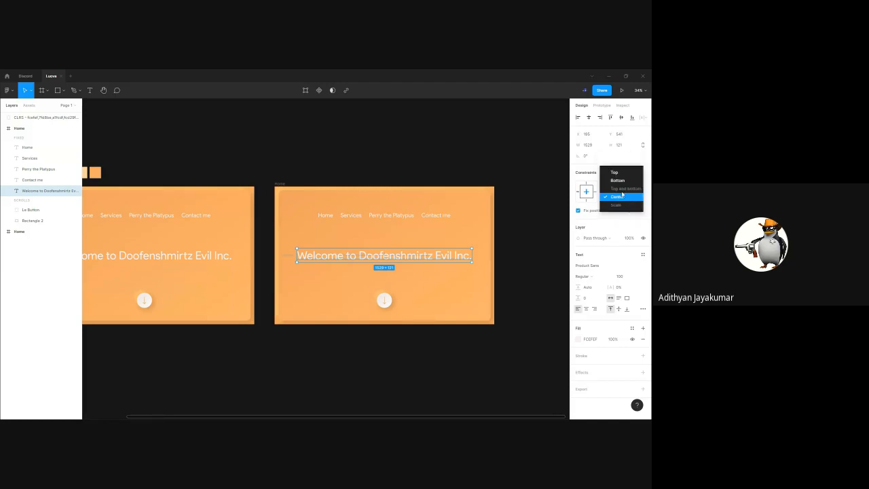
{"action": "left_click", "coordinate": [615, 170]}
Set the constraints of the duplicated frame's round arrow button to Left and Top
{"action": "left_click", "coordinate": [388, 299]}
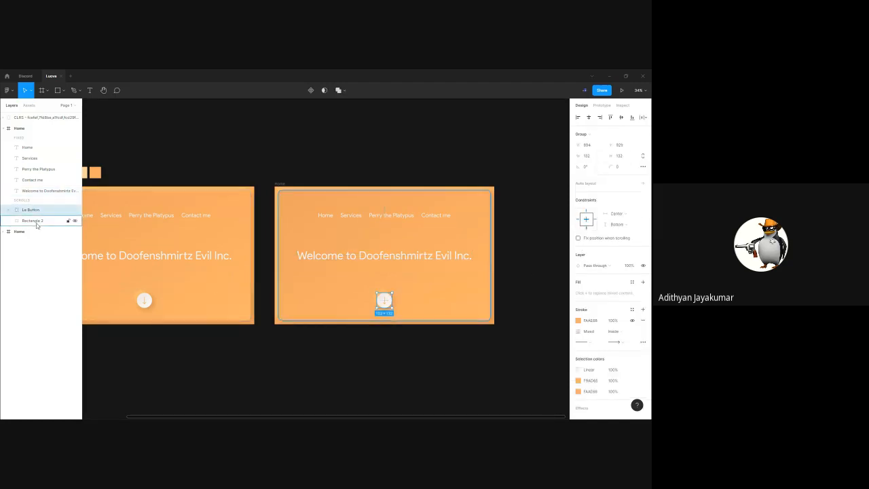
{"action": "left_click", "coordinate": [616, 213]}
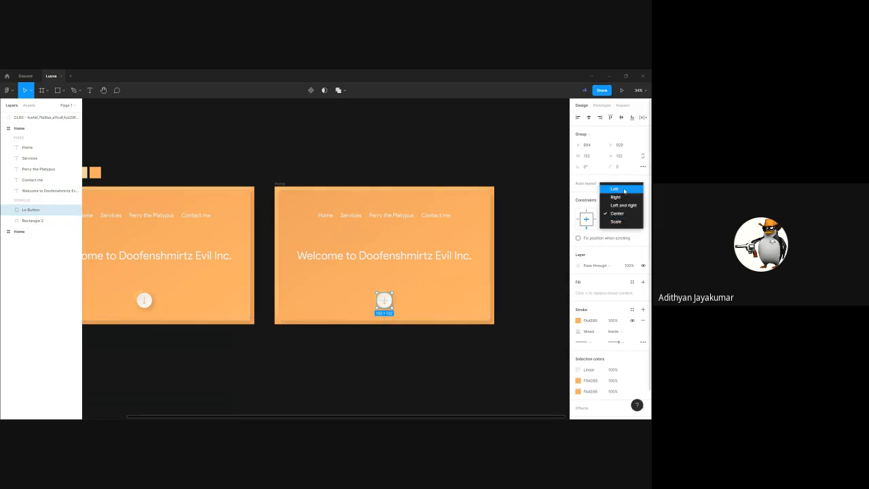
{"action": "left_click", "coordinate": [619, 213]}
{"action": "left_click", "coordinate": [619, 224]}
{"action": "left_click", "coordinate": [573, 240]}
{"action": "left_click", "coordinate": [534, 255]}
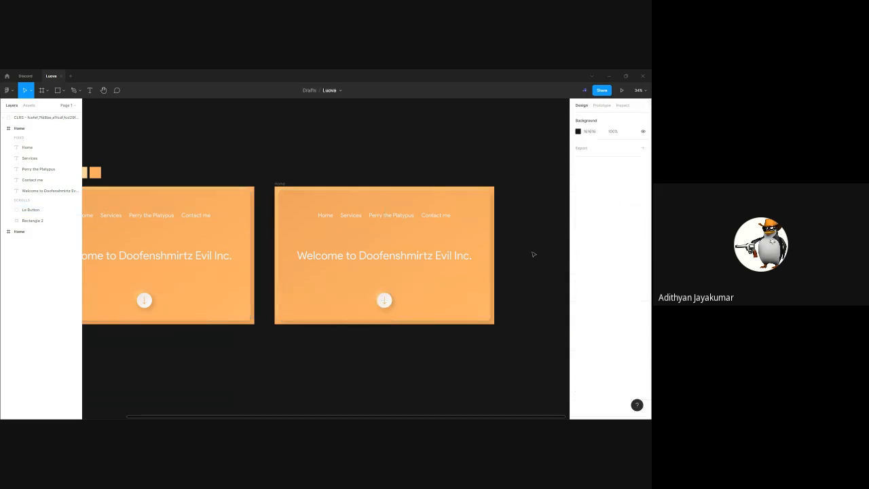
Try narrowing the duplicated Home frame's content, undo the change, and check the background rectangle's constraints
{"action": "left_click", "coordinate": [293, 194]}
{"action": "key", "text": "z"}
{"action": "left_click_drag", "start_coordinate": [274, 182], "coordinate": [529, 355]}
{"action": "left_click_drag", "start_coordinate": [524, 262], "coordinate": [444, 263]}
{"action": "key", "text": "ctrl+z"}
{"action": "left_click", "coordinate": [457, 298]}
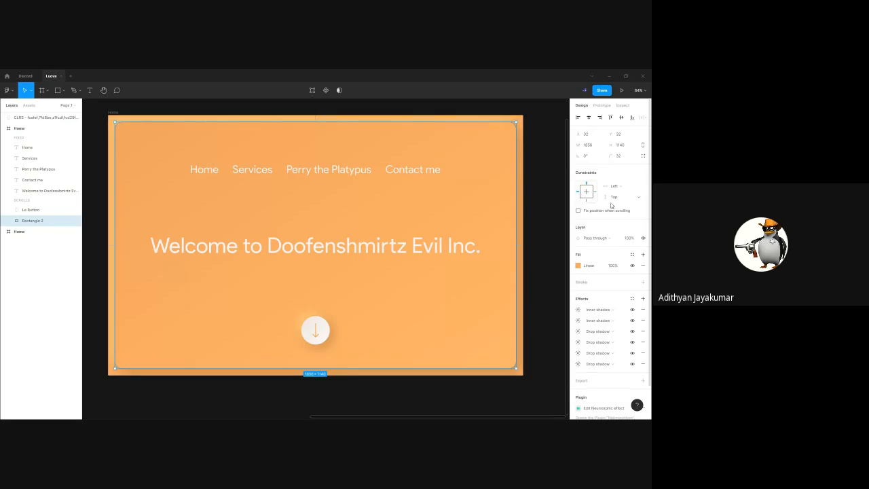
{"action": "left_click", "coordinate": [536, 160]}
Test the constraints by narrowing the duplicated Home frame twice, first to about 620 px wide, undoing each resize
{"action": "left_click", "coordinate": [113, 112]}
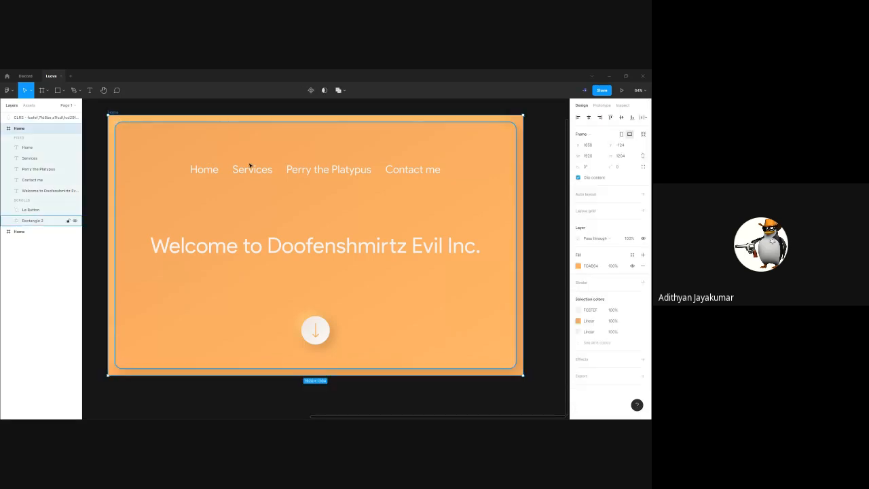
{"action": "left_click_drag", "start_coordinate": [510, 242], "coordinate": [364, 248]}
{"action": "scroll", "coordinate": [486, 247], "scroll_direction": "down", "scroll_amount": 3, "text": "ctrl"}
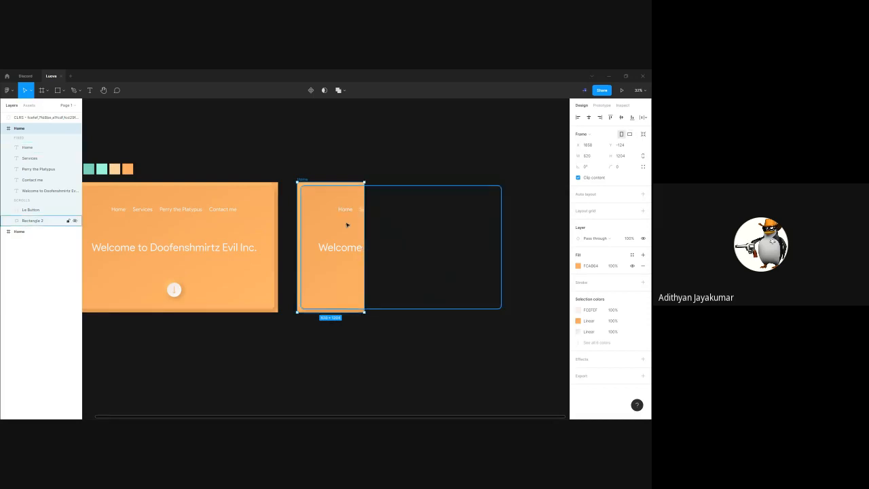
{"action": "key", "text": "ctrl+z"}
{"action": "left_click_drag", "start_coordinate": [503, 248], "coordinate": [383, 250]}
{"action": "key", "text": "ctrl+z"}
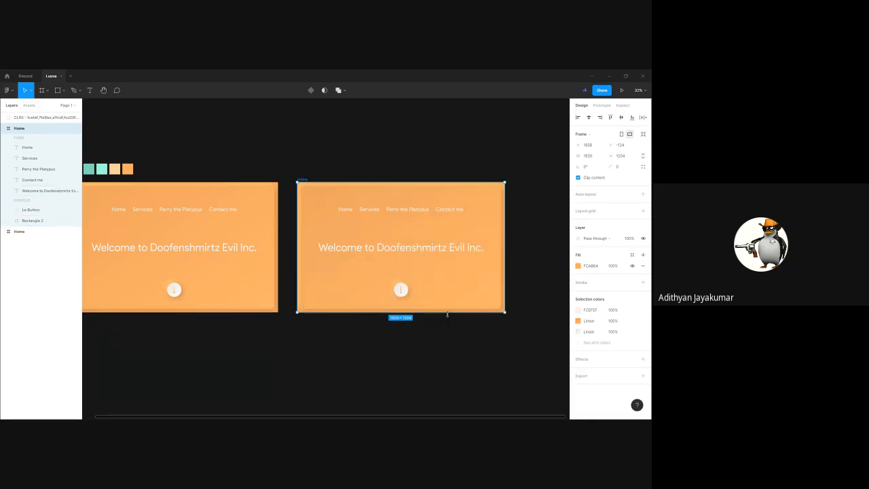
Test the constraints by extending the duplicated Home frame downward to about 1890 px tall, and undo the resize
{"action": "left_click_drag", "start_coordinate": [446, 313], "coordinate": [452, 387]}
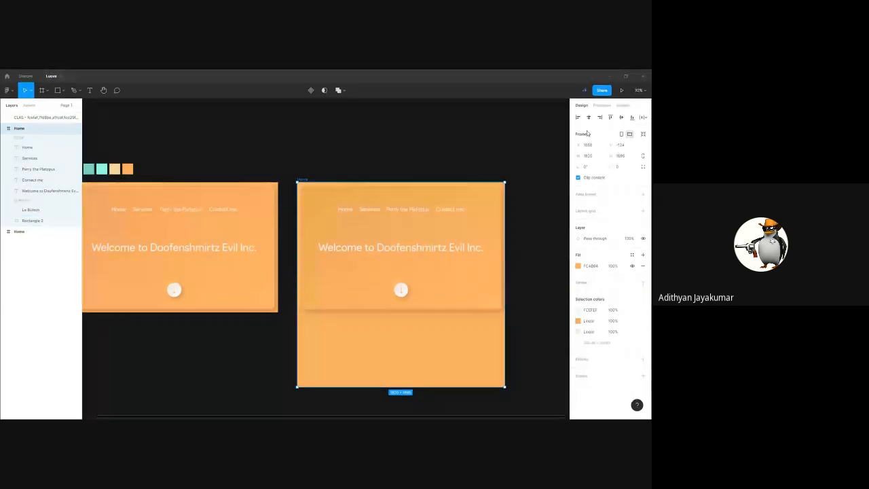
{"action": "key", "text": "ctrl+z"}
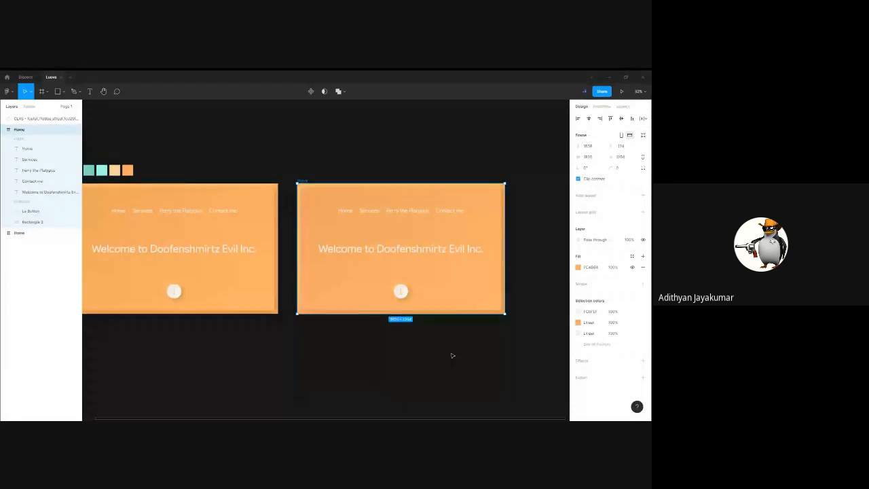
{"action": "left_click", "coordinate": [501, 349]}
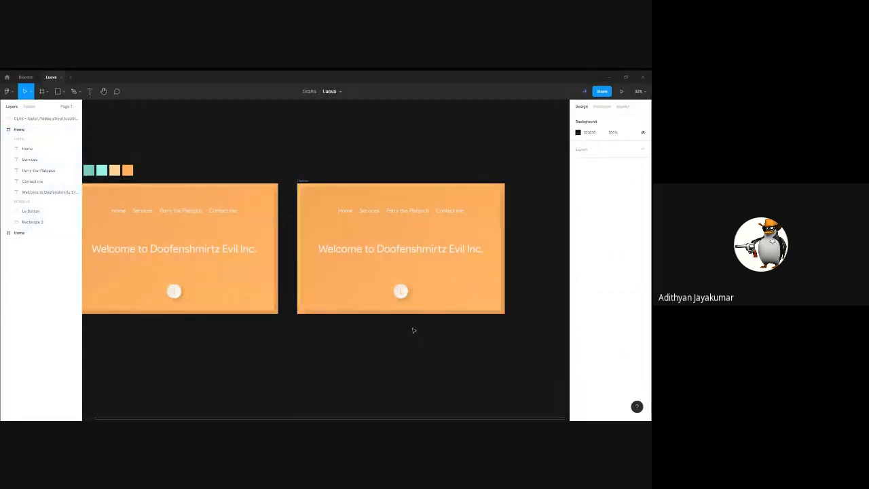
Set both the horizontal and vertical constraints of the duplicated frame's Welcome to Doofenshmirtz Evil Inc. heading to Center
{"action": "left_click_drag", "start_coordinate": [270, 199], "coordinate": [512, 339]}
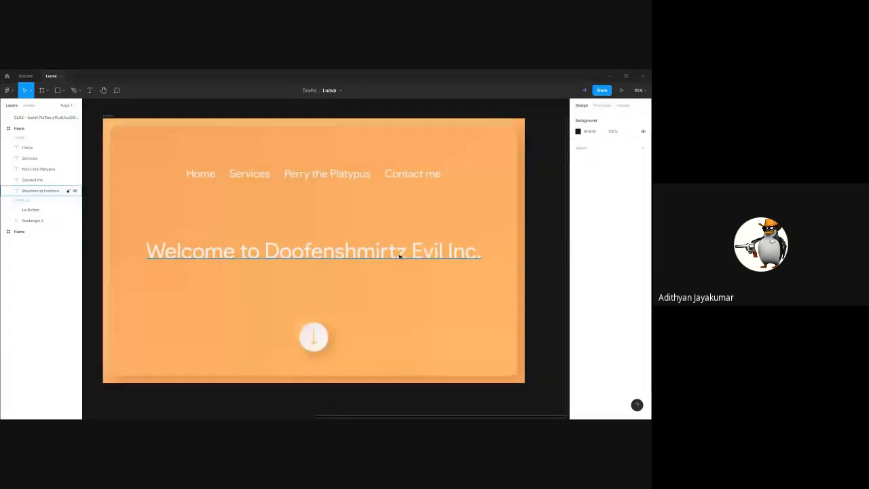
{"action": "left_click", "coordinate": [330, 258]}
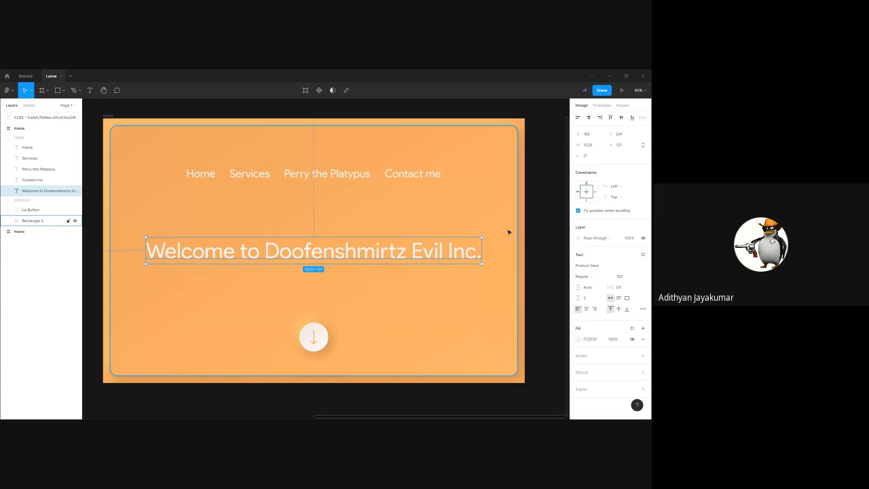
{"action": "left_click", "coordinate": [625, 190]}
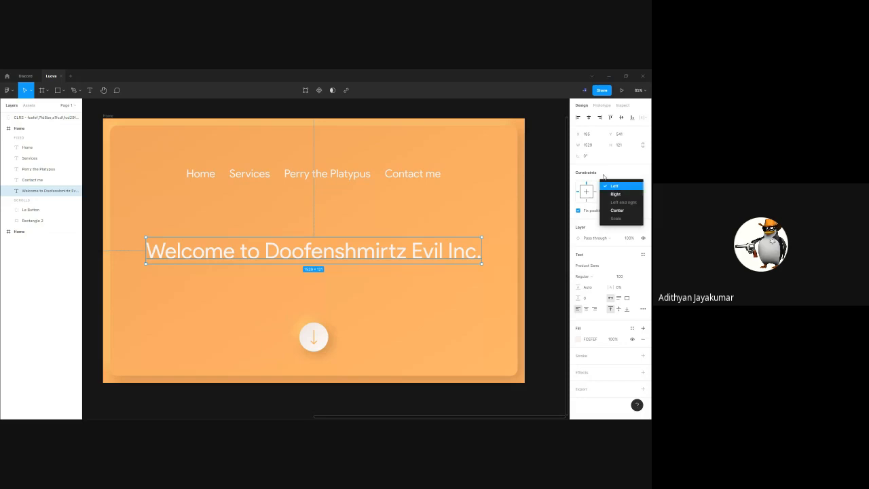
{"action": "left_click", "coordinate": [611, 184]}
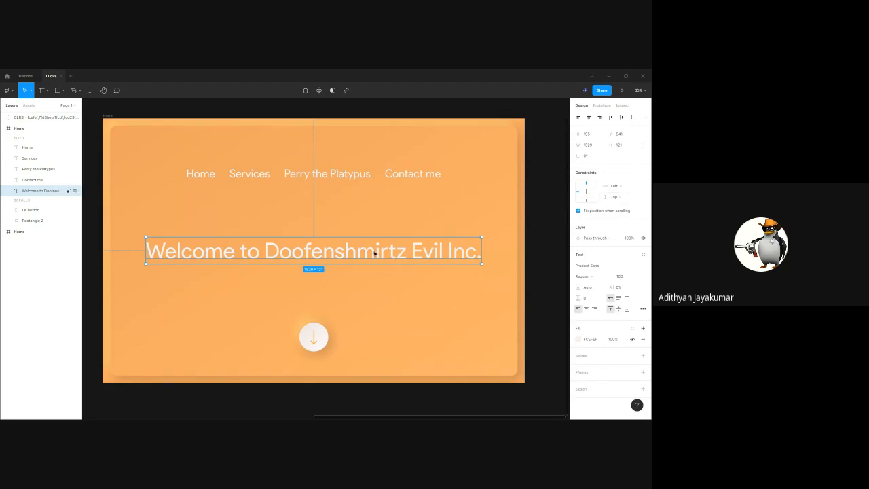
{"action": "left_click", "coordinate": [618, 186]}
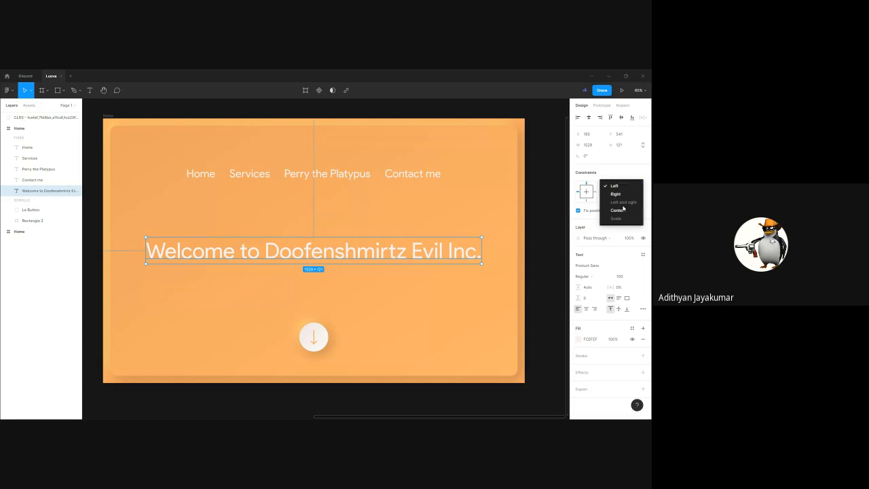
{"action": "left_click", "coordinate": [616, 210]}
{"action": "left_click", "coordinate": [621, 196]}
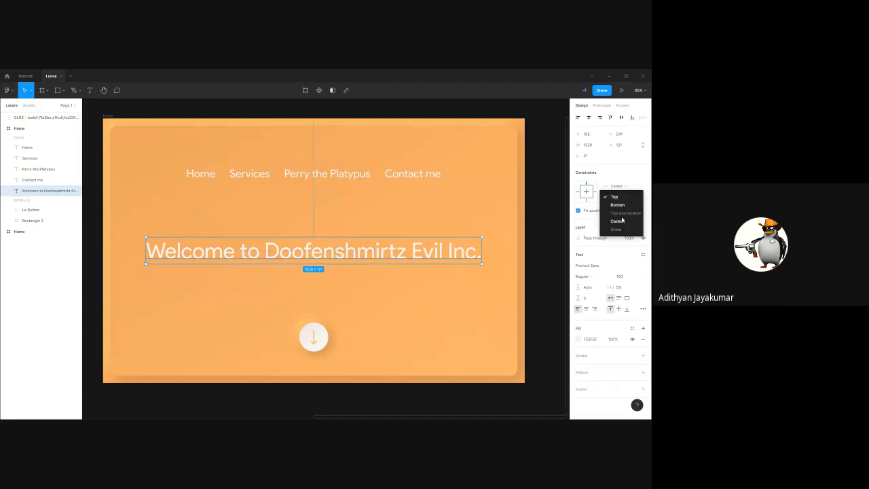
{"action": "left_click", "coordinate": [621, 221]}
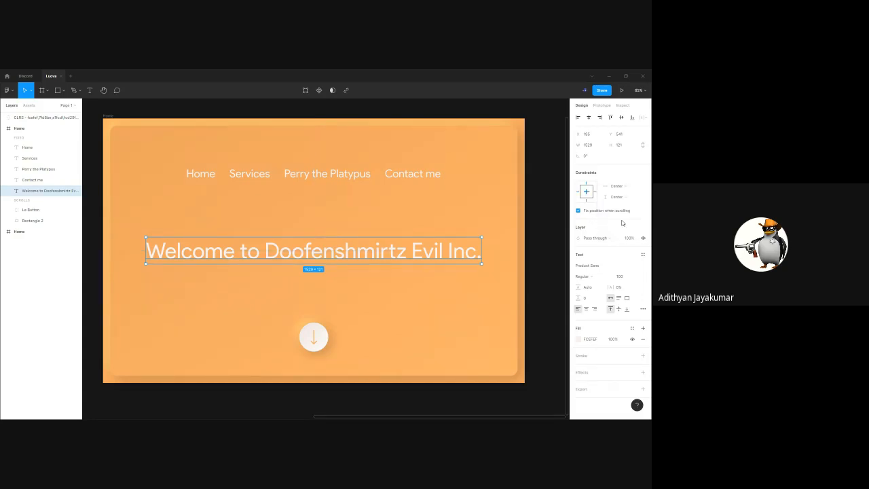
{"action": "left_click", "coordinate": [547, 211]}
Test the heading's Center constraints by resizing the duplicated Home frame from its bottom edge
{"action": "scroll", "coordinate": [547, 209], "scroll_direction": "down", "scroll_amount": 3}
{"action": "scroll", "coordinate": [510, 217], "scroll_direction": "down", "scroll_amount": 1}
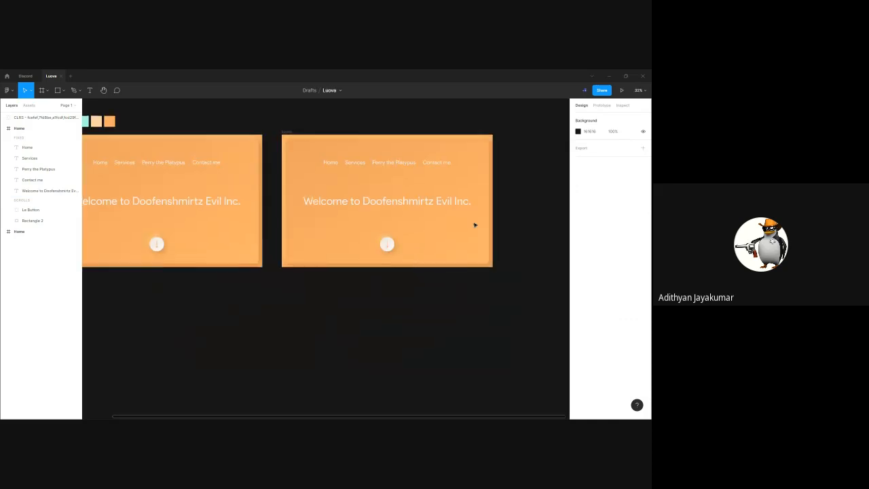
{"action": "left_click", "coordinate": [368, 252]}
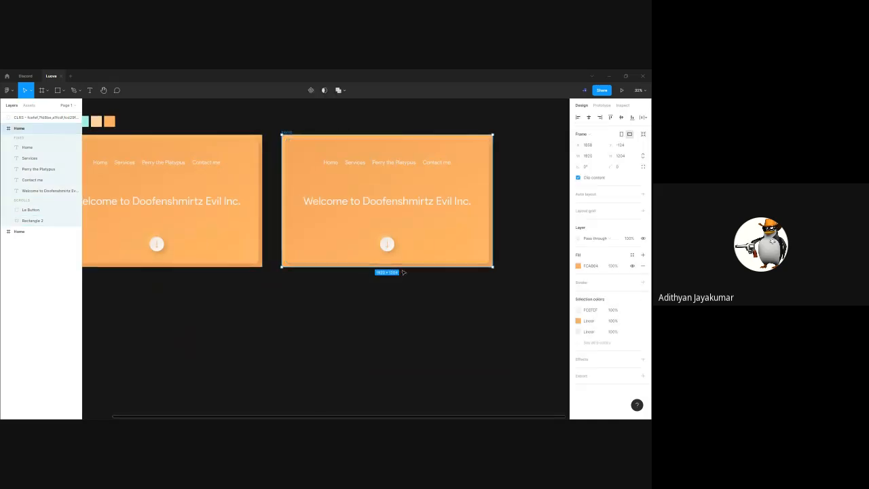
{"action": "mouse_move", "coordinate": [400, 268]}
{"action": "left_mouse_down"}
{"action": "mouse_move", "coordinate": [396, 381]}
{"action": "mouse_move", "coordinate": [392, 298]}
{"action": "mouse_move", "coordinate": [390, 346]}
{"action": "mouse_move", "coordinate": [390, 305]}
{"action": "mouse_move", "coordinate": [391, 339]}
{"action": "mouse_move", "coordinate": [402, 266]}
{"action": "left_mouse_up"}
{"action": "left_click", "coordinate": [433, 316]}
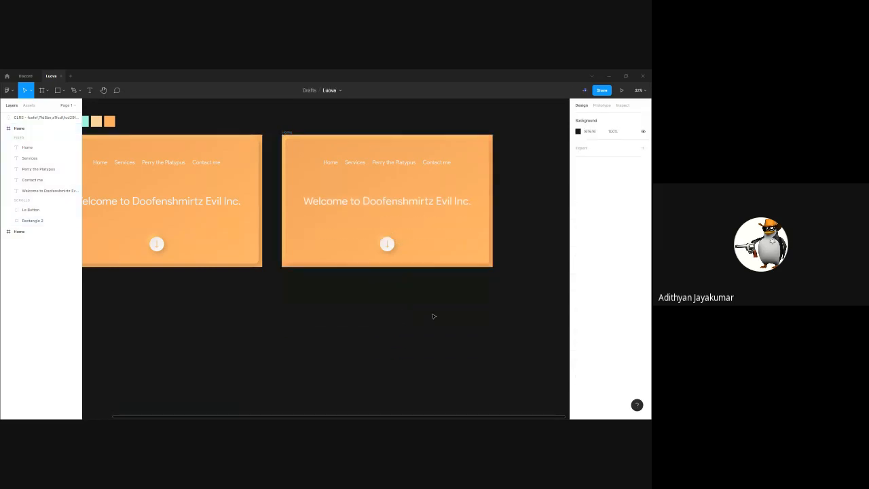
Set the duplicated frame's Le Button group to a Center horizontal constraint and a Bottom vertical constraint
{"action": "left_click_drag", "start_coordinate": [280, 132], "coordinate": [413, 219]}
{"action": "scroll", "coordinate": [495, 296], "scroll_direction": "up", "scroll_amount": 3}
{"action": "left_click", "coordinate": [305, 311]}
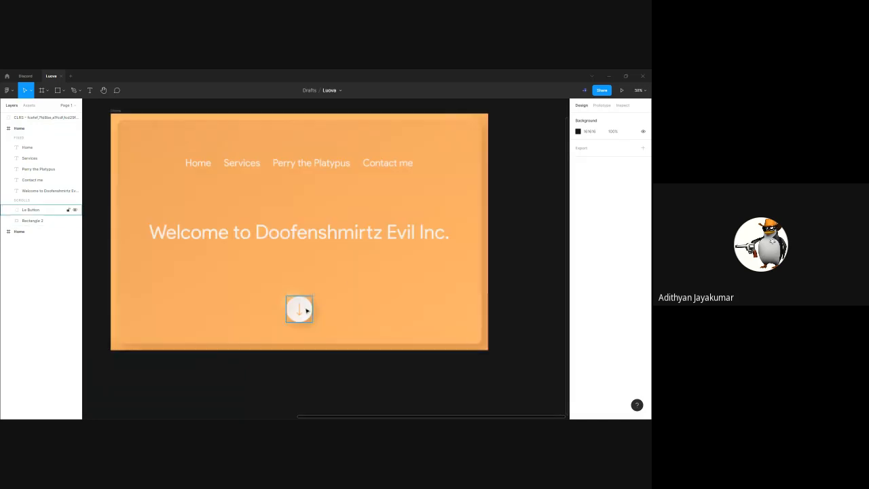
{"action": "left_click", "coordinate": [614, 213]}
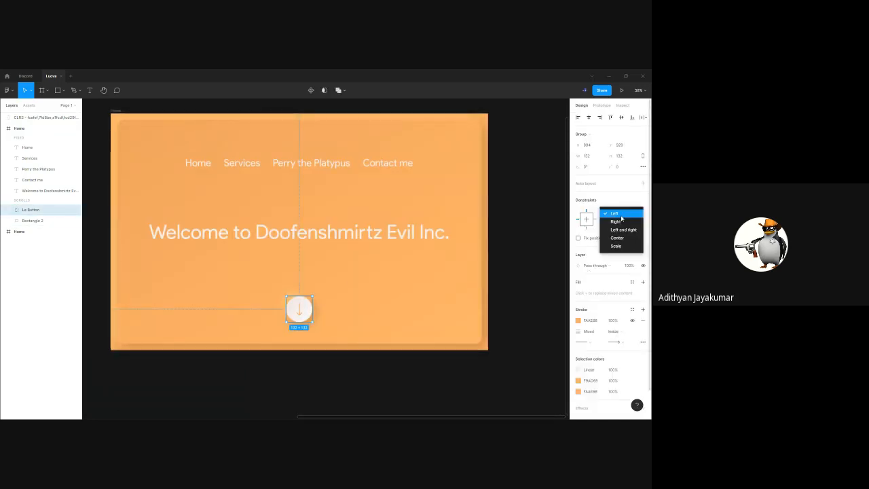
{"action": "left_click", "coordinate": [624, 238]}
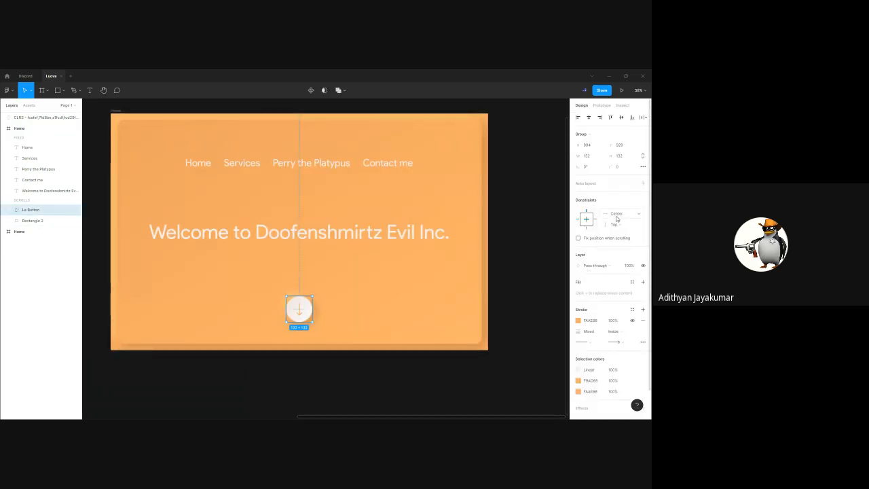
{"action": "left_click", "coordinate": [619, 226]}
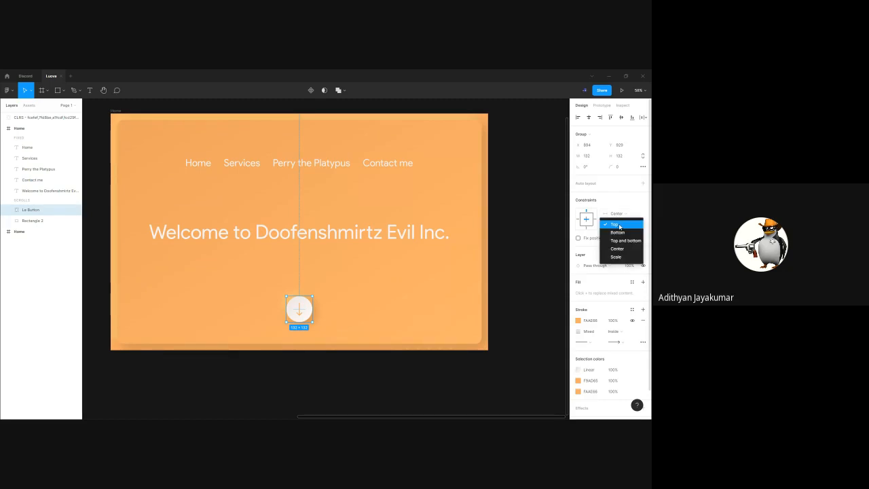
{"action": "left_click", "coordinate": [620, 232]}
{"action": "left_click", "coordinate": [535, 243]}
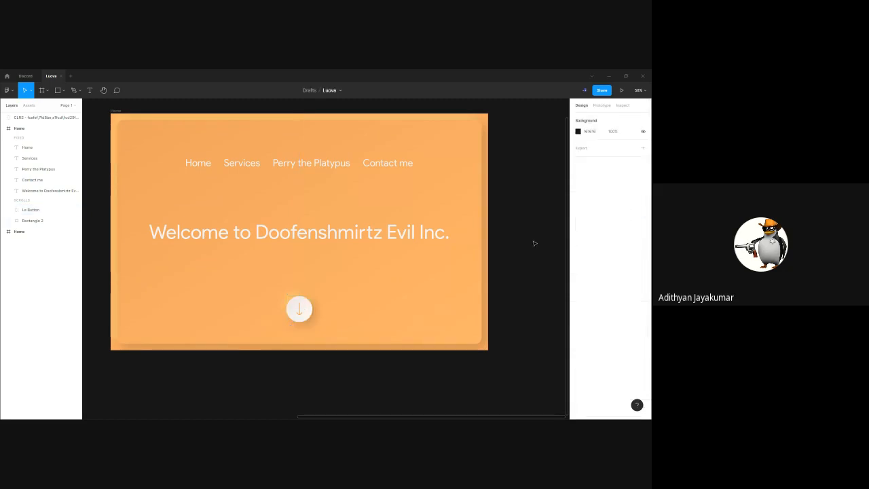
{"action": "scroll", "coordinate": [361, 278], "scroll_direction": "up", "scroll_amount": 5}
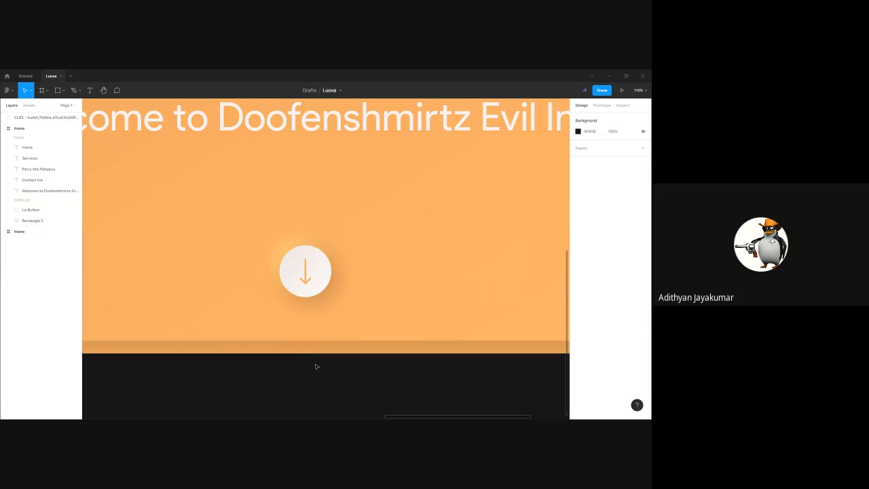
{"action": "scroll", "coordinate": [503, 395], "scroll_direction": "down", "scroll_amount": 6}
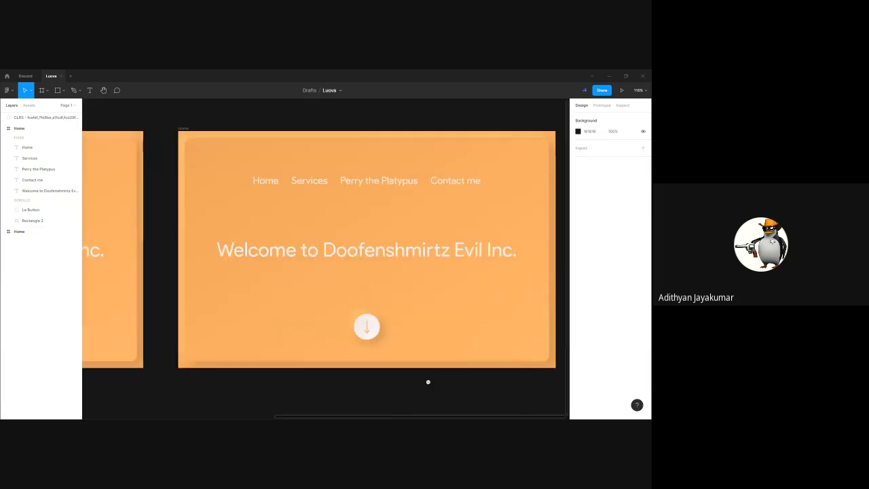
{"action": "scroll", "coordinate": [427, 382], "scroll_direction": "down", "scroll_amount": 1}
{"action": "left_click", "coordinate": [439, 335]}
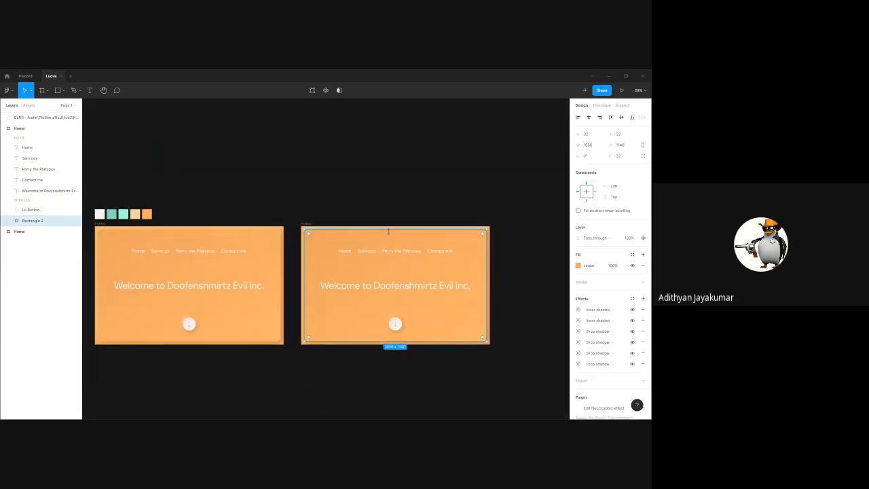
{"action": "left_click_drag", "start_coordinate": [294, 219], "coordinate": [518, 362]}
{"action": "left_click", "coordinate": [525, 314]}
Set both the horizontal and vertical constraints of the duplicated frame's background rectangle to Center
{"action": "left_click_drag", "start_coordinate": [530, 315], "coordinate": [541, 319]}
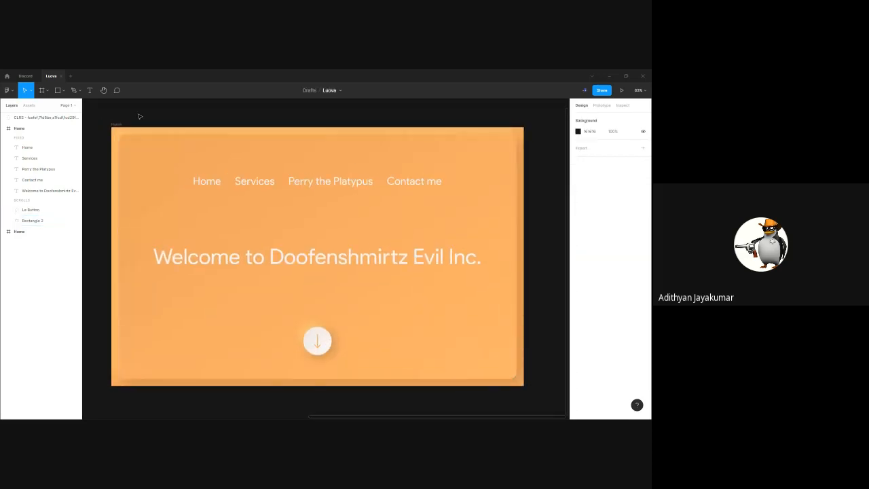
{"action": "left_click", "coordinate": [163, 151]}
{"action": "left_click", "coordinate": [612, 186]}
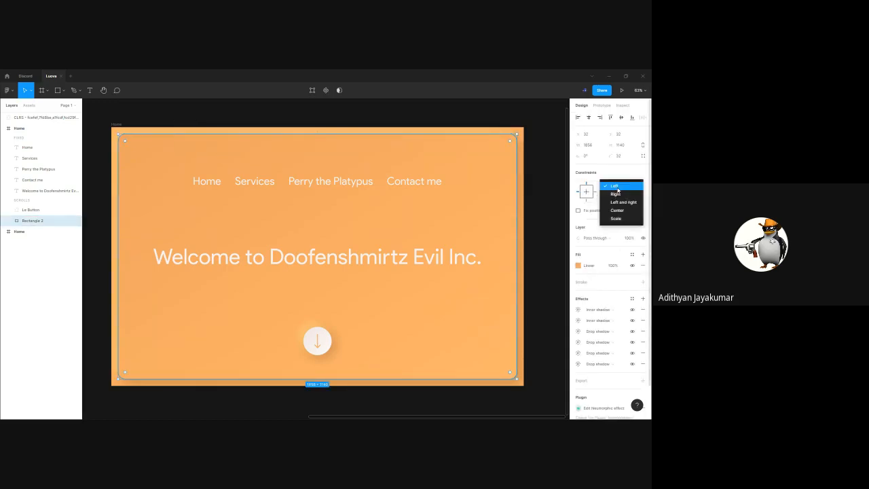
{"action": "left_click", "coordinate": [631, 206]}
{"action": "left_click", "coordinate": [625, 197]}
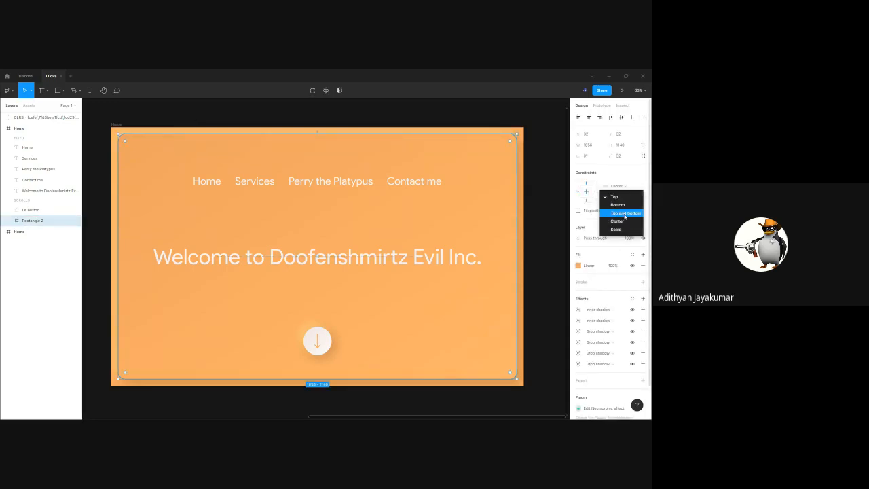
{"action": "left_click", "coordinate": [614, 222]}
{"action": "left_click", "coordinate": [549, 212]}
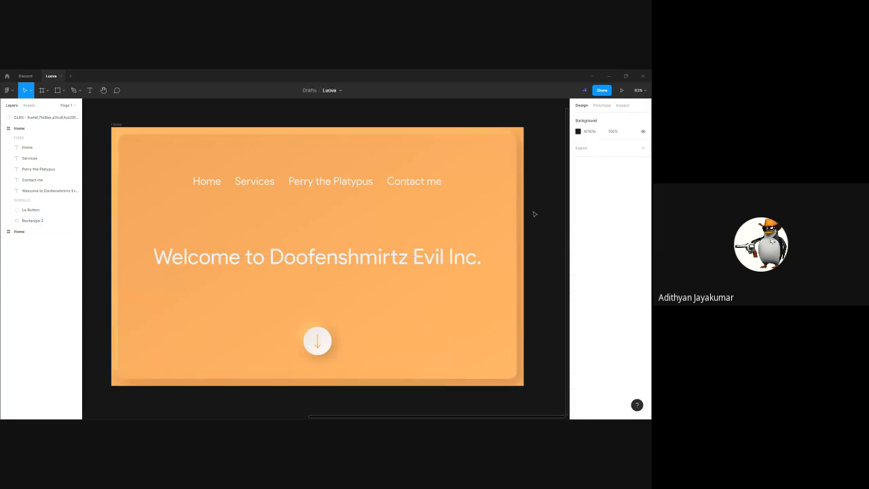
Select the duplicated frame's Home, Services, Perry the Platypus and Contact me labels together and edit their constraints
{"action": "left_click", "coordinate": [212, 180]}
{"action": "left_click", "coordinate": [261, 180], "text": "shift"}
{"action": "left_click", "coordinate": [339, 181], "text": "shift"}
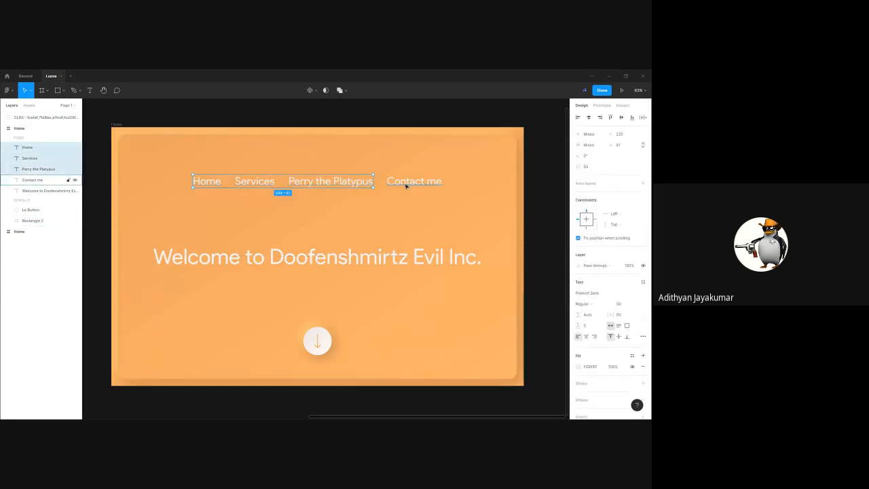
{"action": "left_click", "coordinate": [405, 183], "text": "shift"}
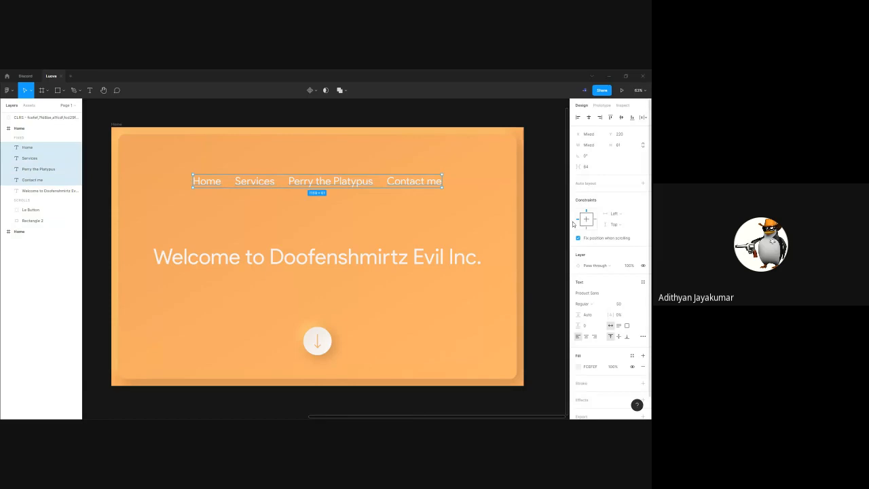
{"action": "left_click", "coordinate": [615, 215]}
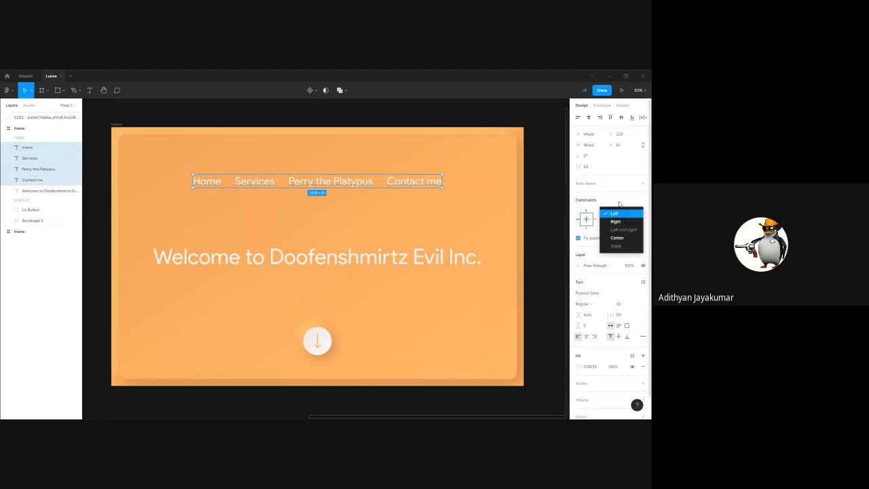
{"action": "left_click", "coordinate": [624, 226]}
{"action": "left_click", "coordinate": [617, 204]}
{"action": "left_click", "coordinate": [461, 120]}
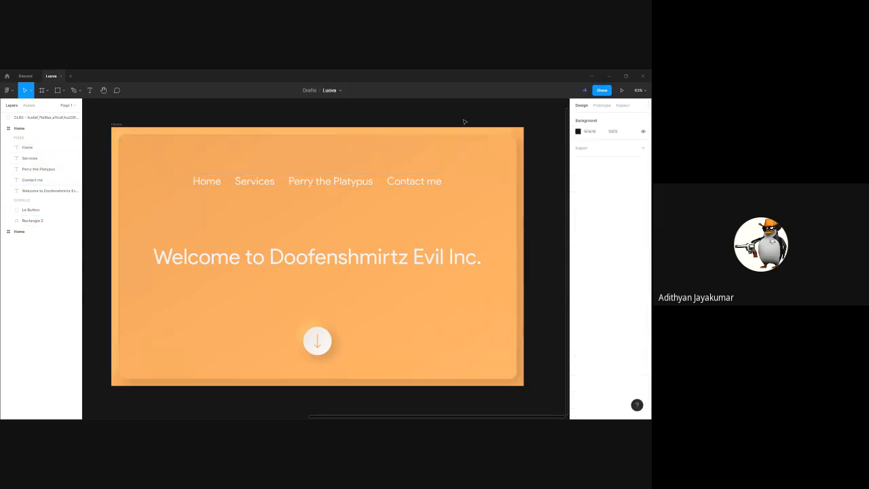
Test the updated label and rectangle constraints by resizing the duplicated Home frame
{"action": "scroll", "coordinate": [461, 120], "scroll_direction": "down", "scroll_amount": 5}
{"action": "left_click_drag", "start_coordinate": [380, 136], "coordinate": [504, 229]}
{"action": "key", "text": "shift+2"}
{"action": "left_click", "coordinate": [139, 135]}
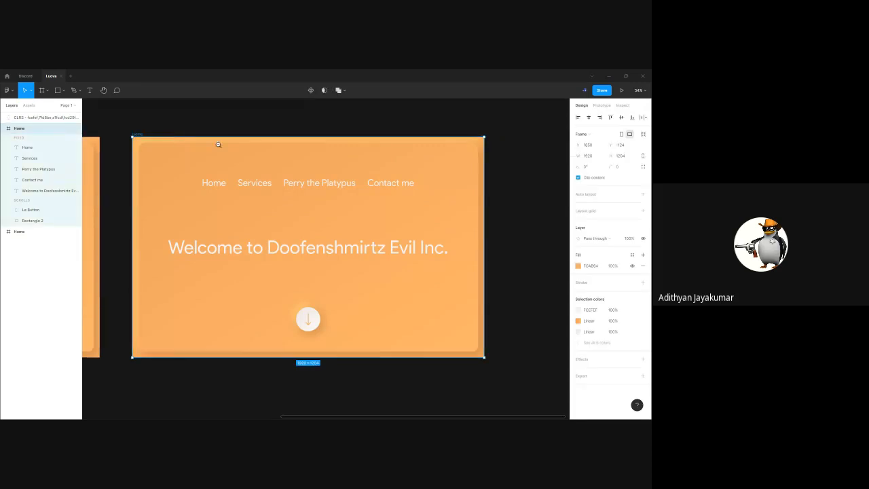
{"action": "scroll", "coordinate": [218, 144], "scroll_direction": "down", "scroll_amount": 3}
{"action": "mouse_move", "coordinate": [281, 257]}
{"action": "left_mouse_down"}
{"action": "mouse_move", "coordinate": [281, 285]}
{"action": "mouse_move", "coordinate": [283, 251]}
{"action": "left_mouse_up"}
Set the vertical constraint of the duplicated frame's background rectangle to Top and bottom
{"action": "left_click", "coordinate": [310, 243]}
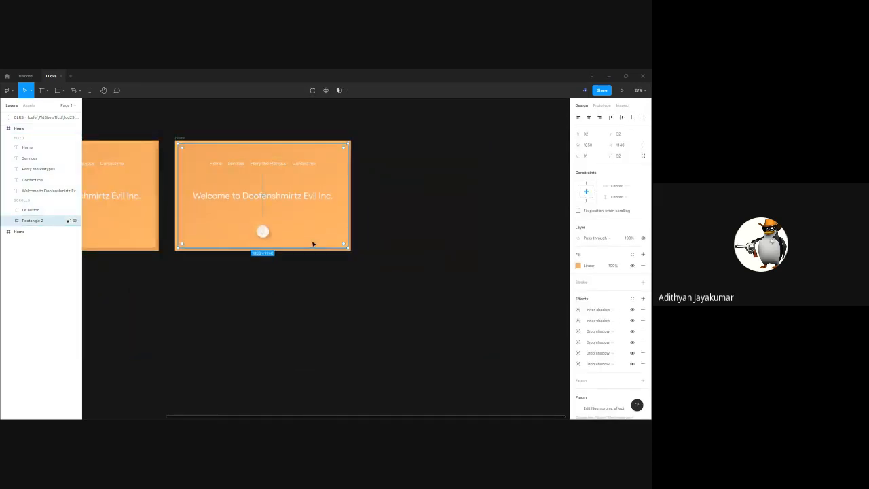
{"action": "left_click", "coordinate": [623, 197]}
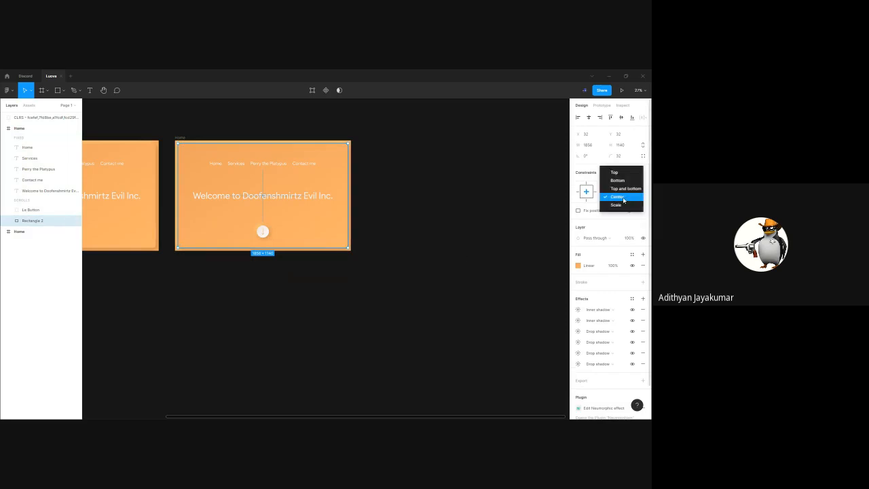
{"action": "left_click", "coordinate": [625, 188]}
{"action": "left_click", "coordinate": [537, 230]}
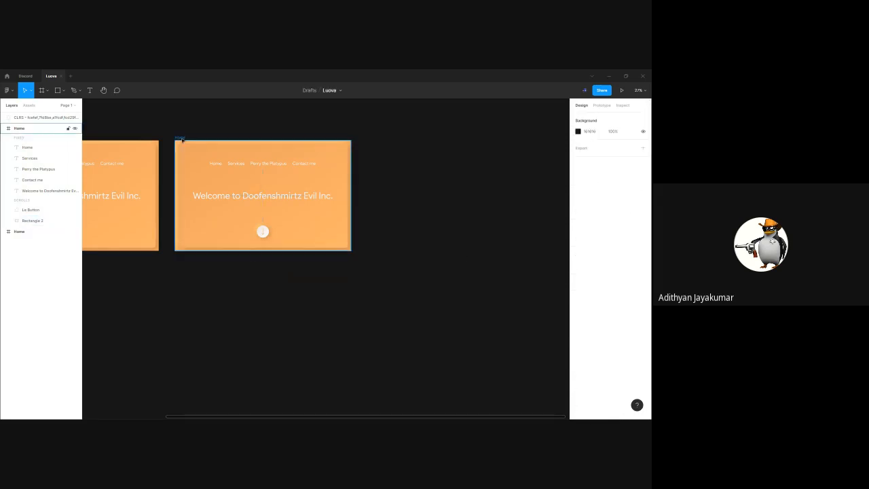
Test the rectangle's vertical constraint by resizing the duplicated Home frame in height and width, and undo the resizing
{"action": "left_click", "coordinate": [181, 139]}
{"action": "left_click_drag", "start_coordinate": [301, 251], "coordinate": [340, 251]}
{"action": "left_click_drag", "start_coordinate": [352, 217], "coordinate": [337, 218]}
{"action": "key", "text": "ctrl+z"}
Set the background rectangle's horizontal constraint to Left and right, and test it on the duplicated Home frame's width
{"action": "left_click", "coordinate": [333, 227]}
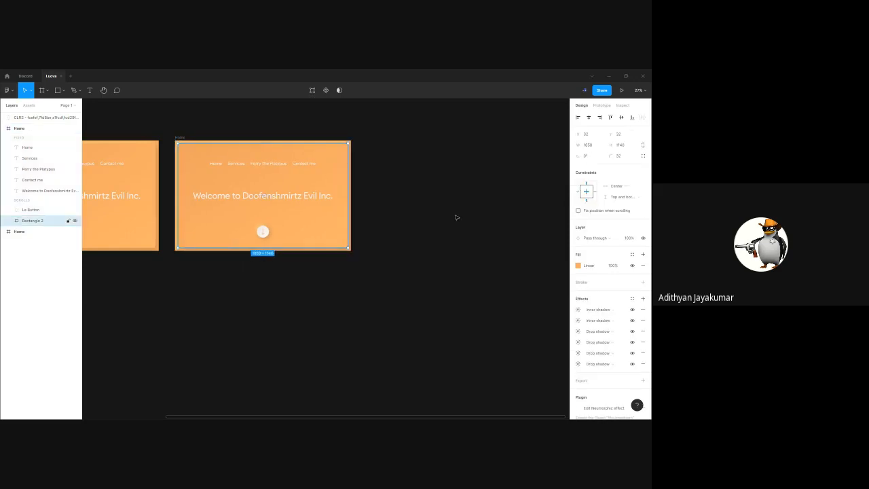
{"action": "left_click", "coordinate": [623, 189]}
{"action": "left_click", "coordinate": [625, 179]}
{"action": "left_click", "coordinate": [215, 134]}
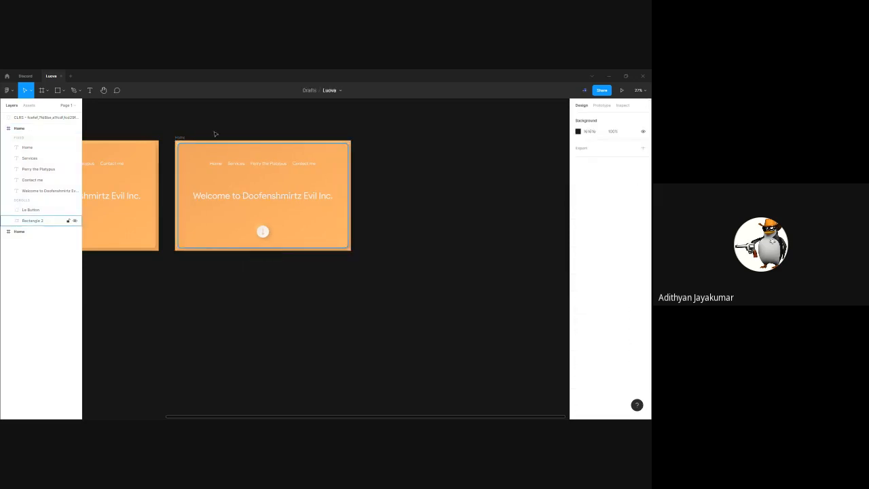
{"action": "left_click", "coordinate": [182, 137]}
{"action": "mouse_move", "coordinate": [350, 195]}
{"action": "left_mouse_down"}
{"action": "mouse_move", "coordinate": [246, 194]}
{"action": "mouse_move", "coordinate": [351, 197]}
{"action": "left_mouse_up"}
Check the constraint options of the duplicated frame's Welcome to Doofenshmirtz Evil Inc. heading
{"action": "left_click", "coordinate": [294, 197]}
{"action": "left_click_drag", "start_coordinate": [409, 216], "coordinate": [454, 233]}
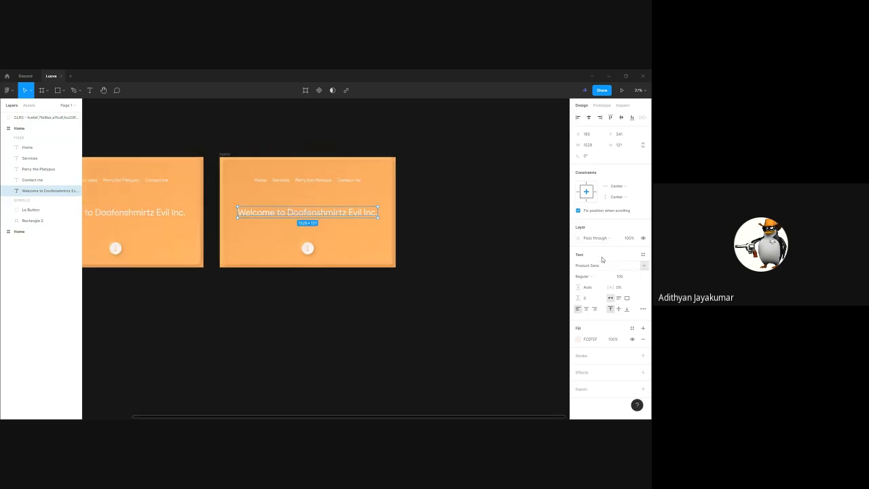
{"action": "left_click", "coordinate": [624, 196]}
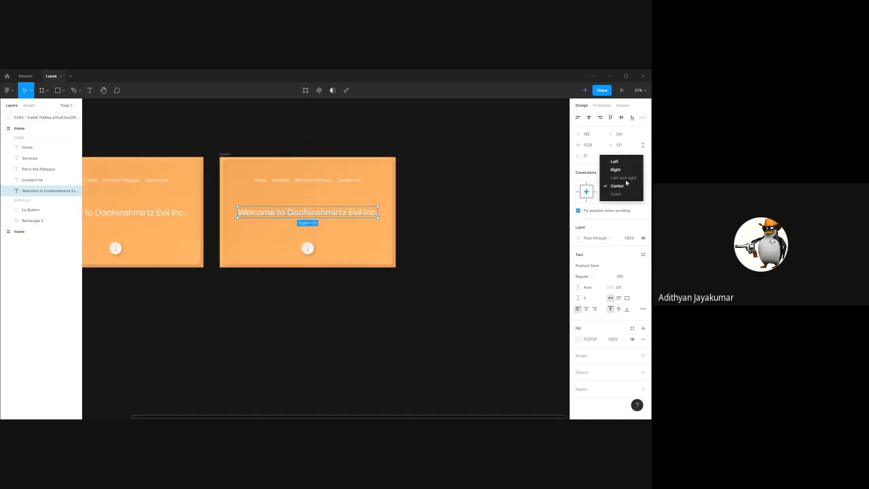
{"action": "left_click", "coordinate": [547, 186]}
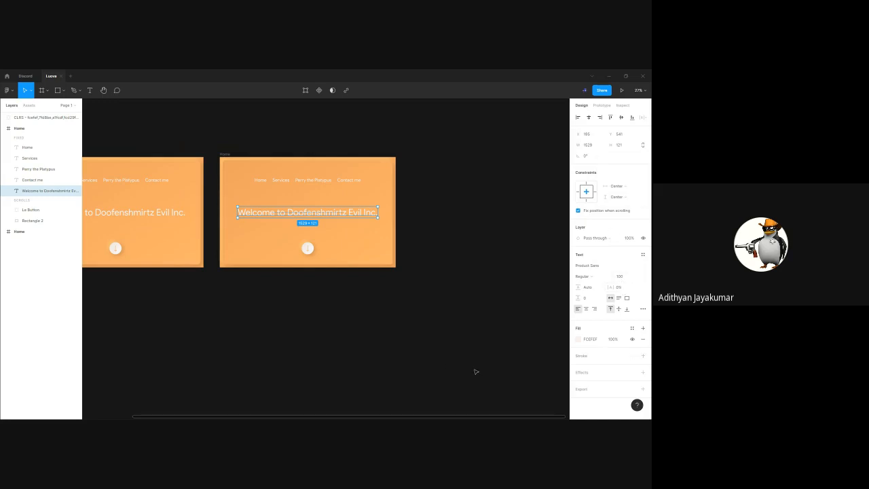
{"action": "left_click", "coordinate": [373, 312]}
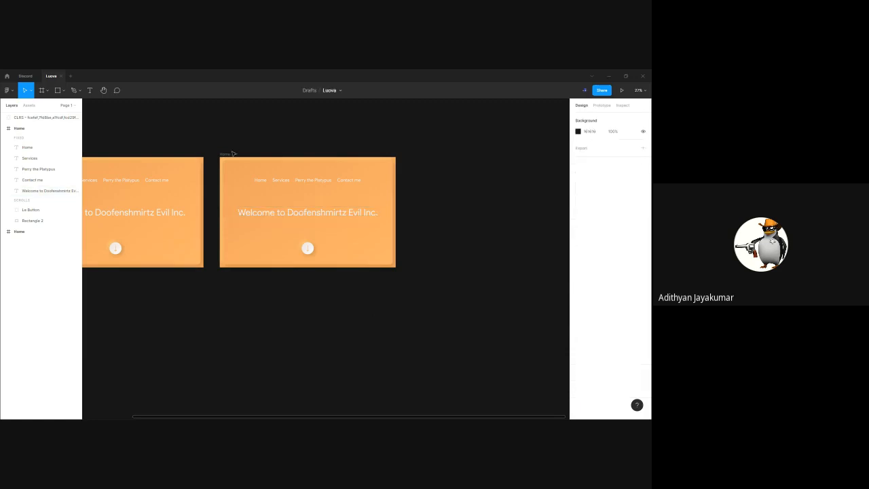
Test all constraints by making the duplicated Home frame wider and taller, and undo both resizes
{"action": "left_click", "coordinate": [262, 169]}
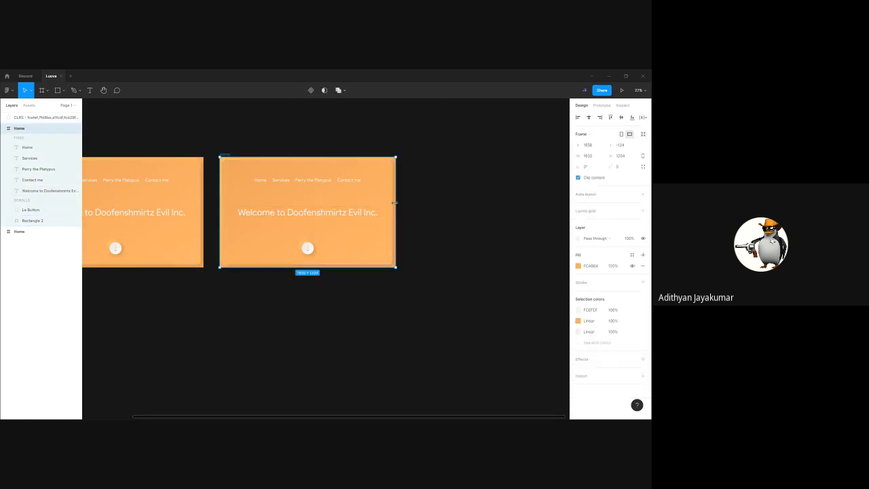
{"action": "left_click_drag", "start_coordinate": [395, 203], "coordinate": [493, 228]}
{"action": "left_click_drag", "start_coordinate": [423, 267], "coordinate": [416, 285]}
{"action": "key", "text": "ctrl+z"}
{"action": "key", "text": "ctrl+z"}
{"action": "left_click", "coordinate": [418, 285]}
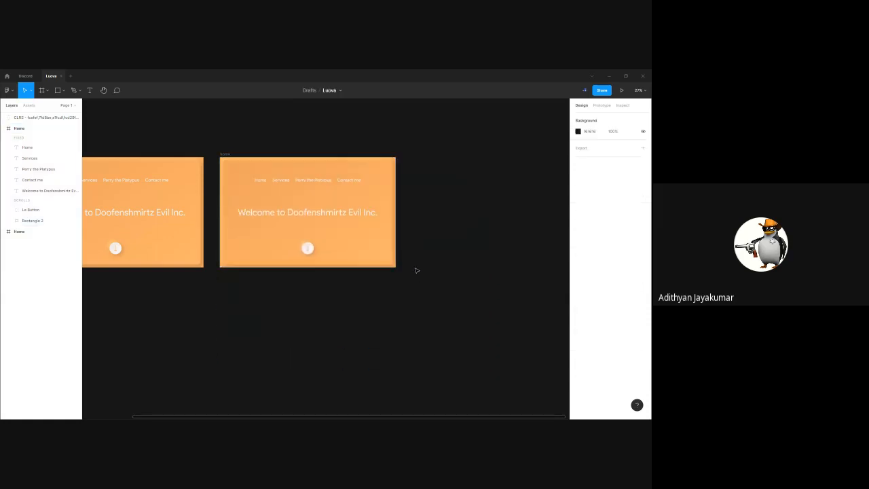
Set the constraints of the duplicated Home frame's background rectangle to Left and Top
{"action": "left_click_drag", "start_coordinate": [338, 292], "coordinate": [404, 303]}
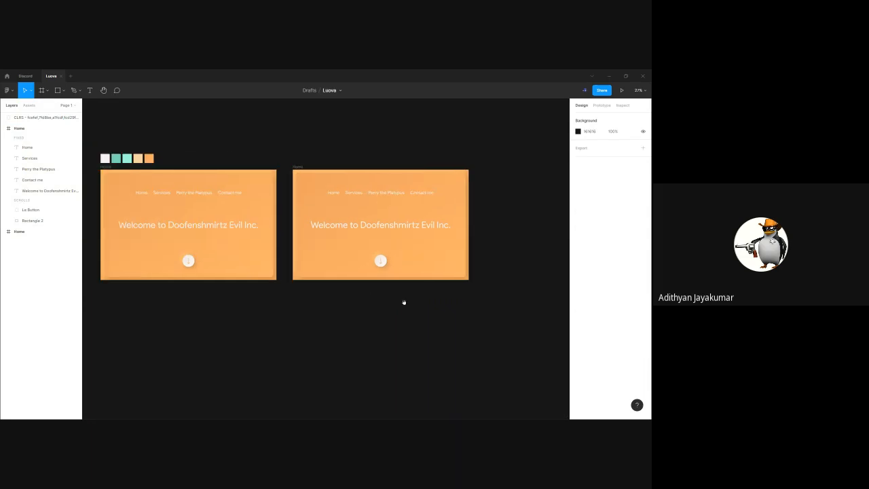
{"action": "left_click", "coordinate": [300, 168]}
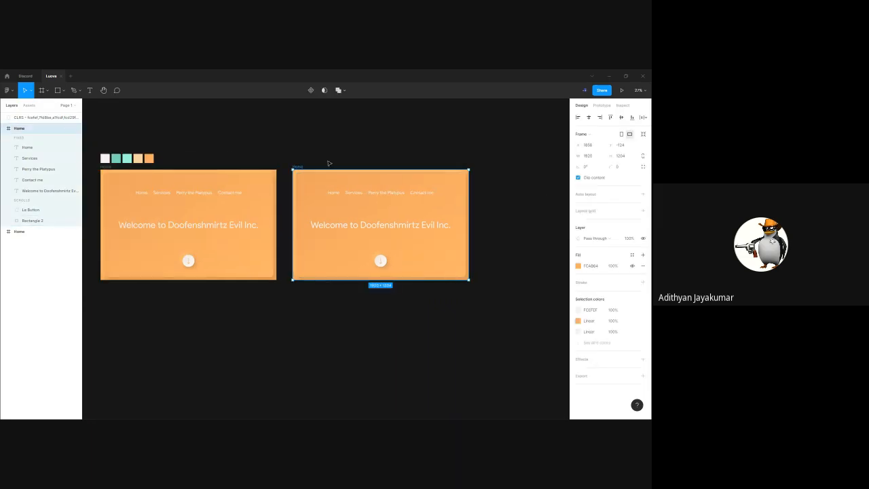
{"action": "left_click", "coordinate": [348, 185]}
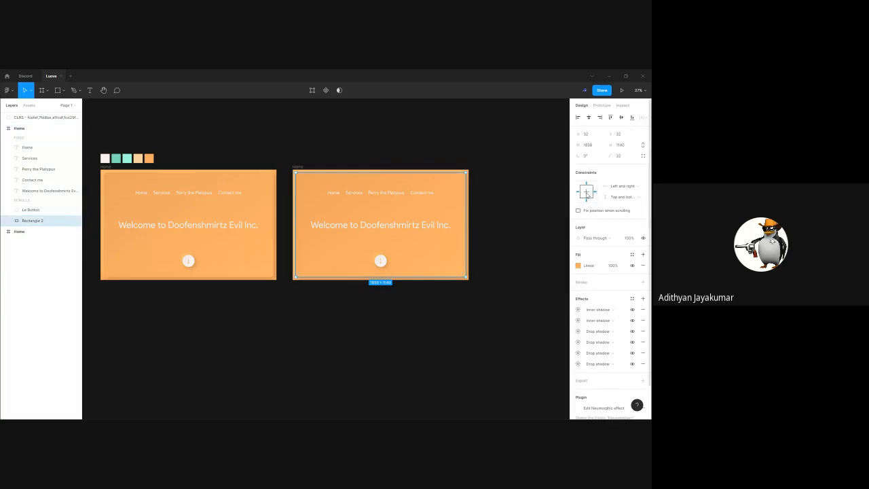
{"action": "left_click", "coordinate": [620, 189]}
{"action": "left_click", "coordinate": [617, 170]}
{"action": "left_click", "coordinate": [622, 199]}
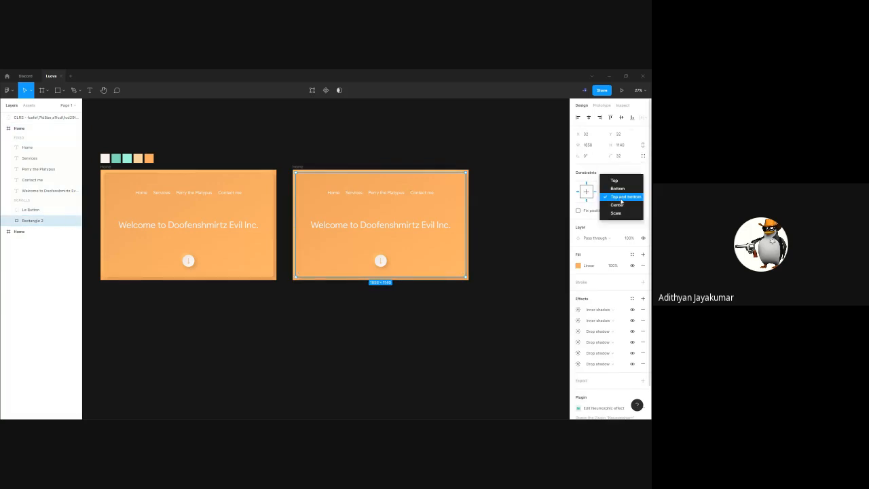
{"action": "left_click", "coordinate": [619, 181]}
Set the constraints of the duplicated frame's Home, Services, Perry the Platypus and Contact me links to Left and Top
{"action": "left_click", "coordinate": [384, 194]}
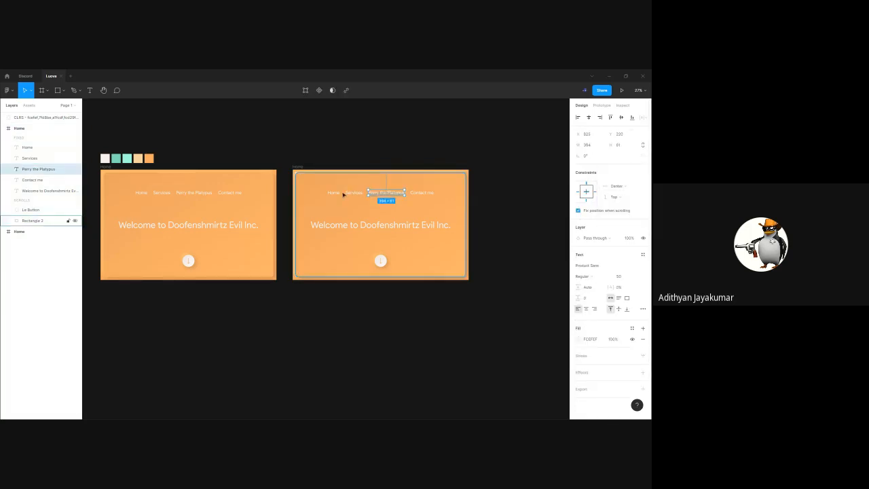
{"action": "left_click", "coordinate": [334, 193], "text": "shift"}
{"action": "left_click", "coordinate": [353, 192], "text": "shift"}
{"action": "left_click", "coordinate": [421, 192], "text": "shift"}
{"action": "left_click", "coordinate": [616, 213]}
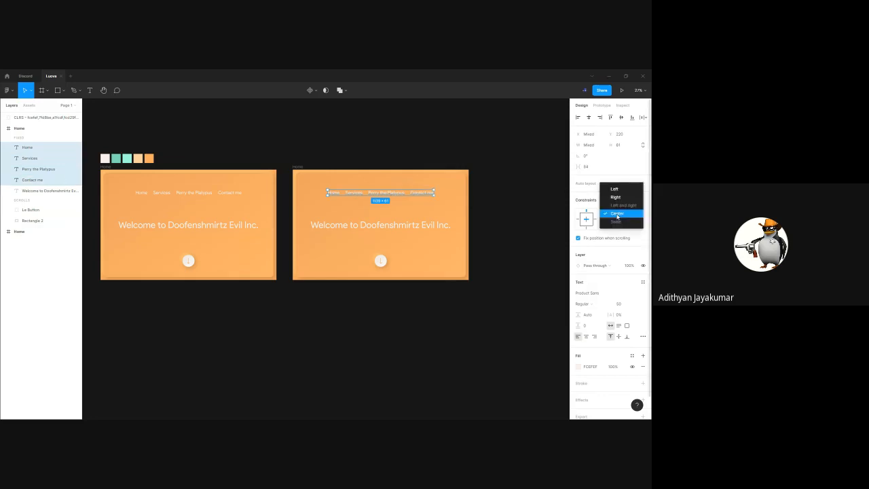
{"action": "left_click", "coordinate": [617, 192]}
{"action": "left_click", "coordinate": [617, 227]}
Set the constraints of the duplicated frame's Welcome to Doofenshmirtz Evil Inc. heading to Left and Top
{"action": "left_click", "coordinate": [523, 210]}
{"action": "left_click", "coordinate": [435, 226]}
{"action": "left_click", "coordinate": [618, 186]}
{"action": "left_click", "coordinate": [618, 186]}
{"action": "left_click", "coordinate": [618, 196]}
{"action": "left_click", "coordinate": [617, 181]}
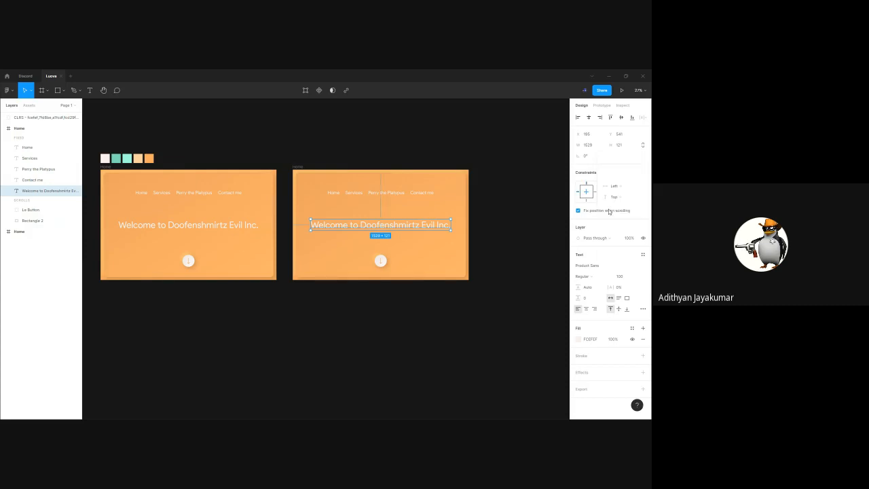
Set the constraints of the duplicated frame's Le Button group to Left and Top
{"action": "left_click", "coordinate": [380, 259]}
{"action": "left_click", "coordinate": [623, 214]}
{"action": "left_click", "coordinate": [618, 186]}
{"action": "left_click", "coordinate": [618, 226]}
{"action": "left_click", "coordinate": [615, 215]}
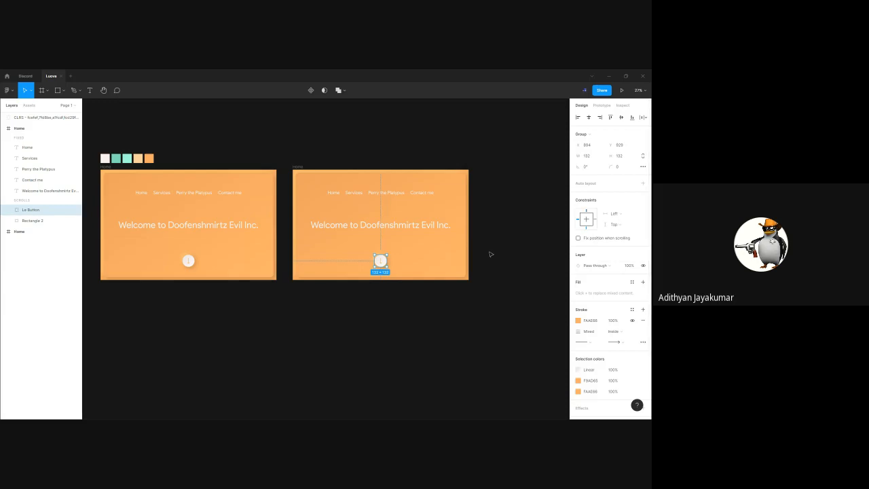
Rename the duplicated Home frame as Home NoC
{"action": "left_click", "coordinate": [462, 276]}
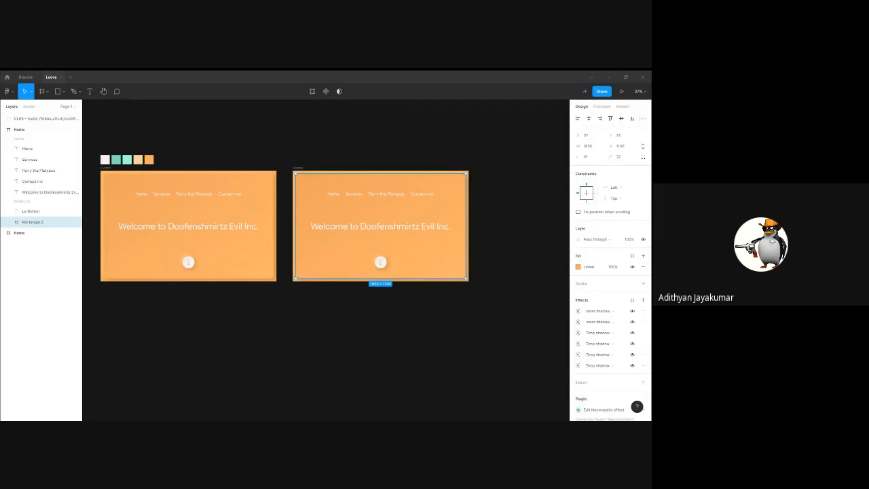
{"action": "left_click", "coordinate": [297, 168]}
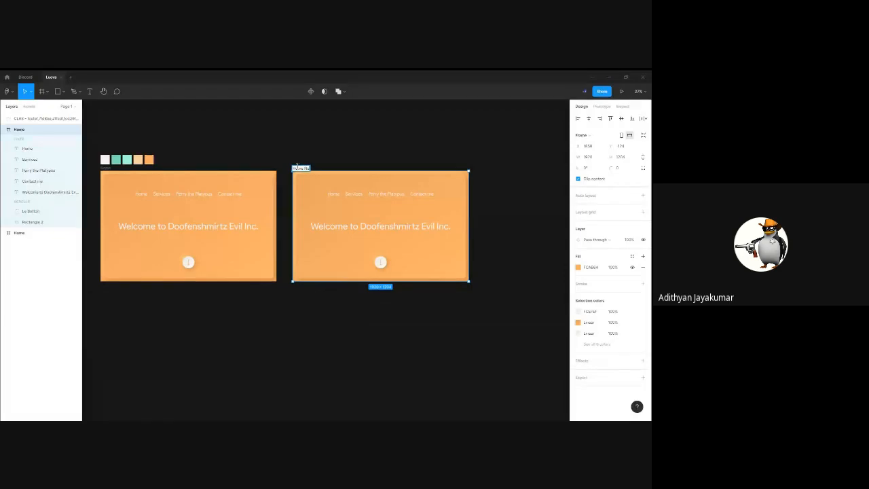
{"action": "key", "text": "Return"}
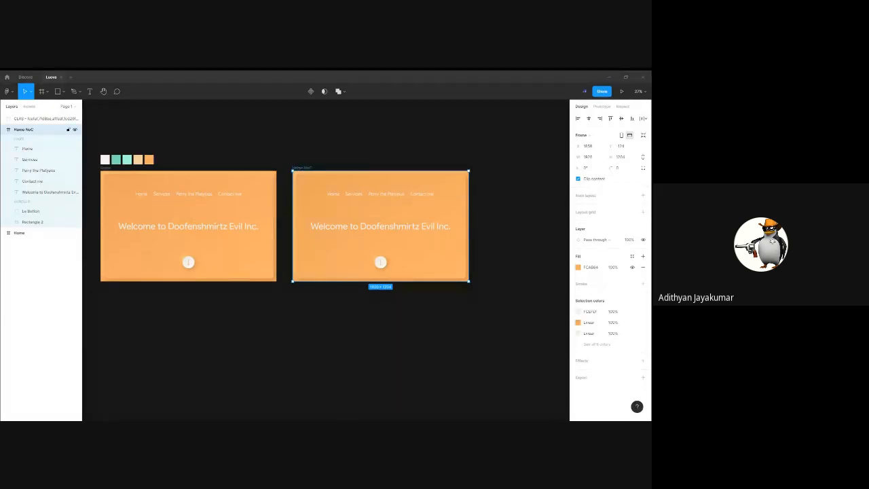
Copy the share link to the selected Home NoC frame, close the sharing dialog and deselect the frame
{"action": "left_click", "coordinate": [600, 91]}
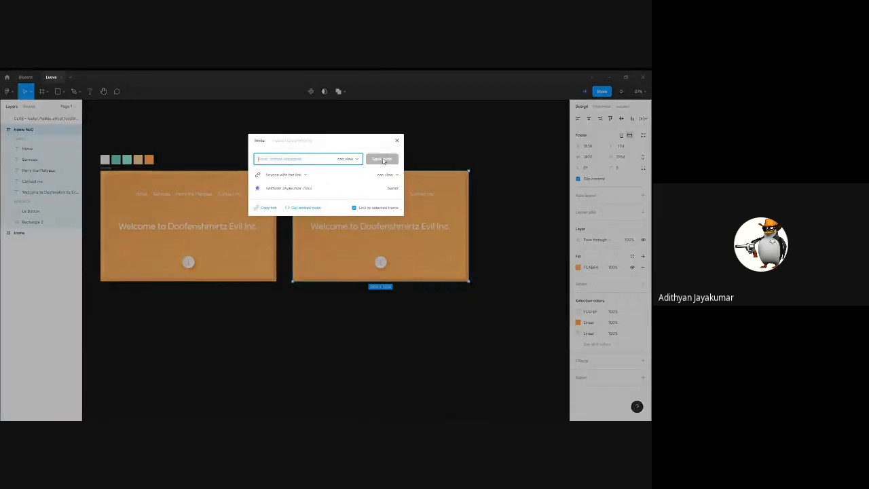
{"action": "left_click", "coordinate": [269, 208]}
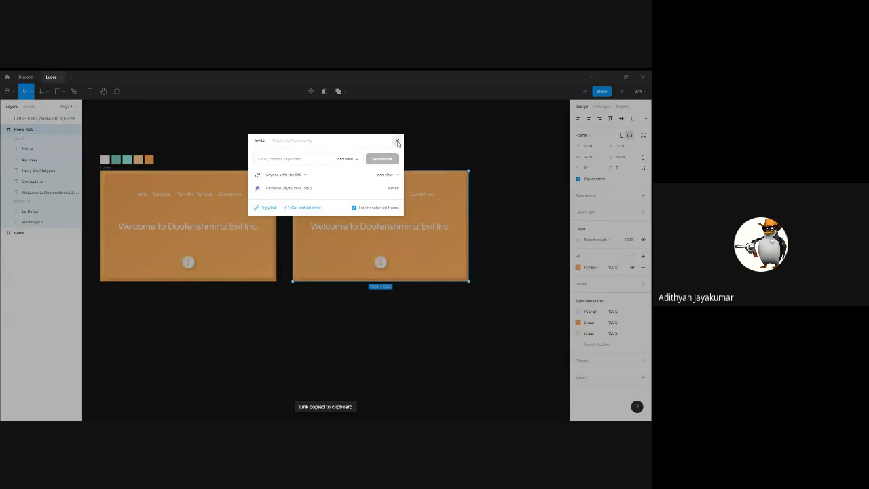
{"action": "left_click", "coordinate": [397, 141]}
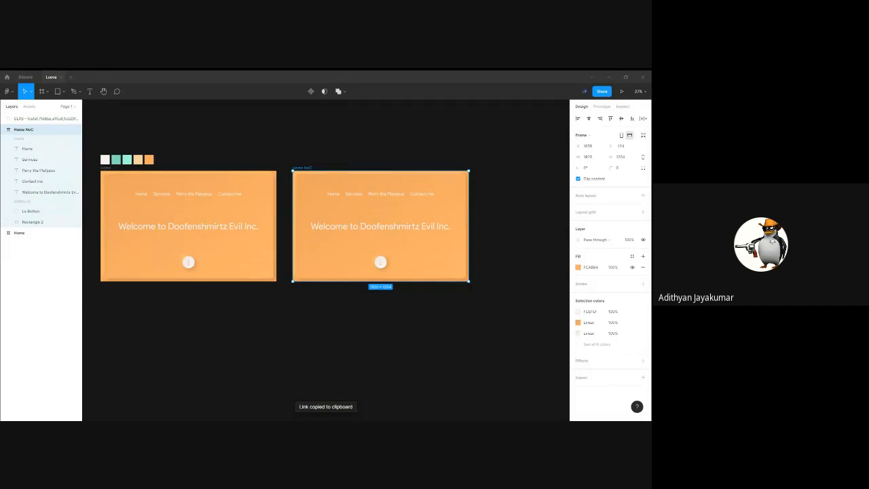
{"action": "left_click_drag", "start_coordinate": [289, 163], "coordinate": [486, 300]}
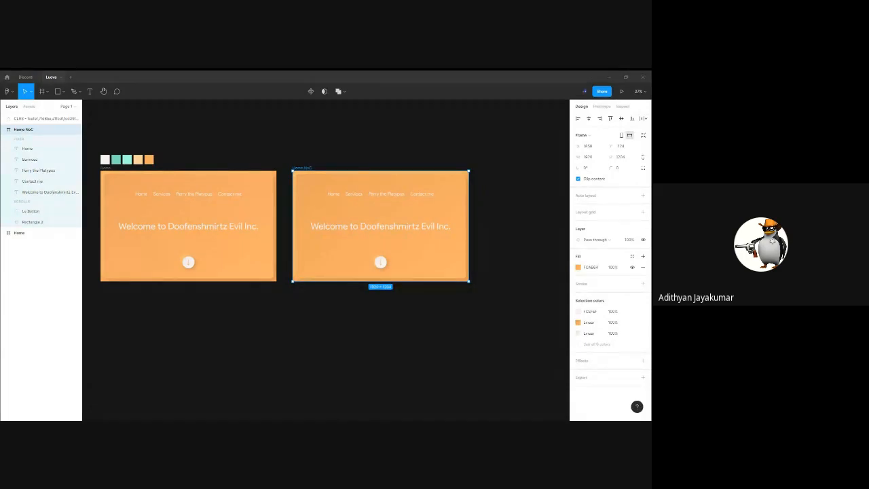
{"action": "left_click", "coordinate": [532, 165]}
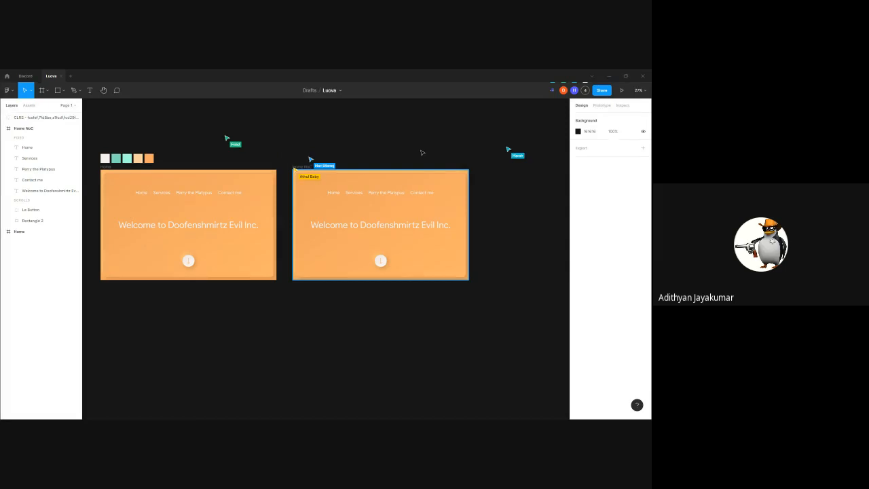
Move the Home NoC frame's round arrow button slightly up and to the right, and undo the move
{"action": "left_click", "coordinate": [114, 171]}
{"action": "left_click", "coordinate": [247, 163]}
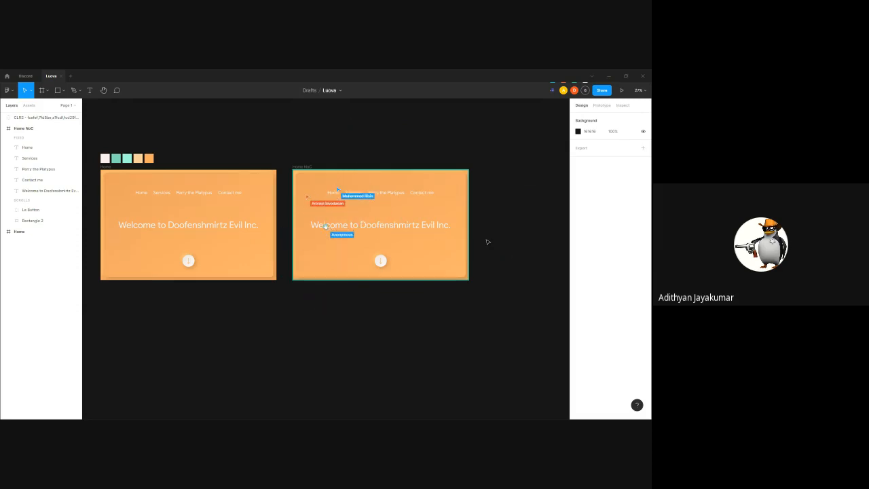
{"action": "left_click_drag", "start_coordinate": [488, 241], "coordinate": [478, 254]}
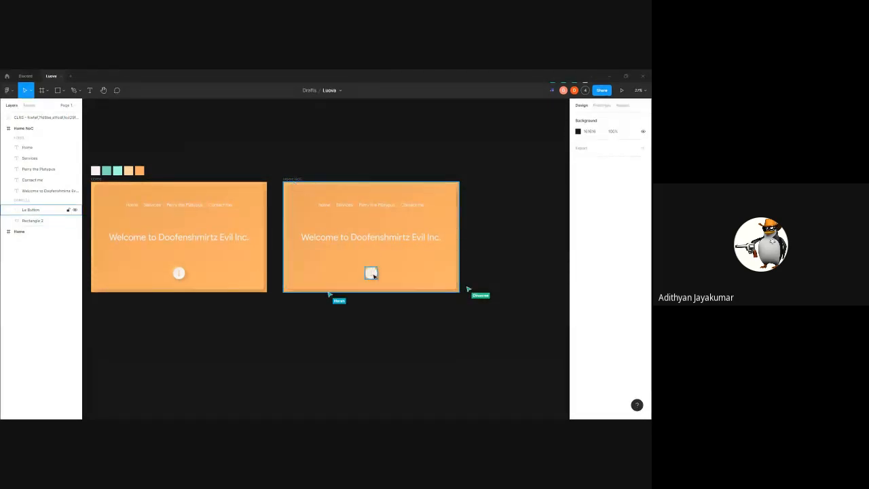
{"action": "left_click_drag", "start_coordinate": [372, 270], "coordinate": [387, 269]}
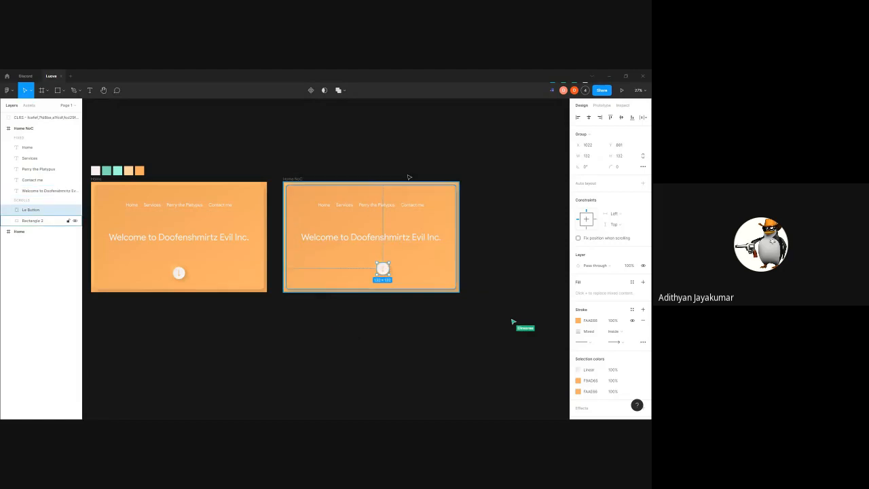
{"action": "key", "text": "ctrl+z"}
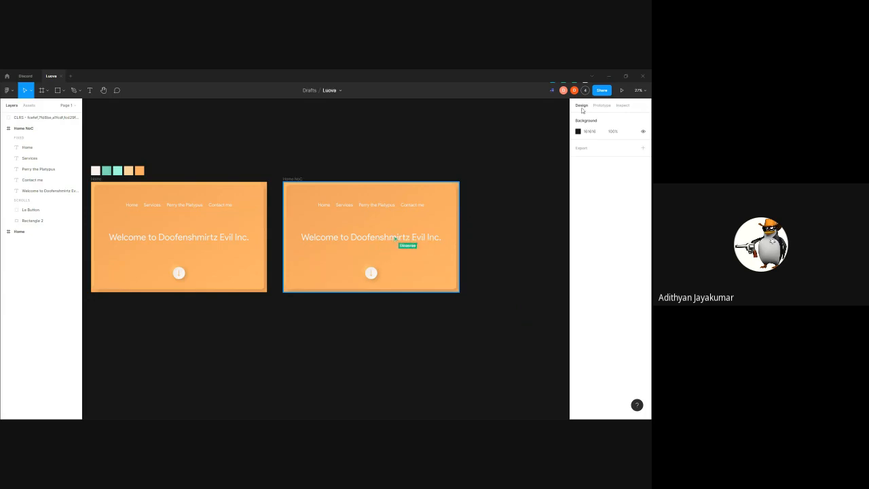
Check in the sharing dialog who has access to the file and with which permission
{"action": "left_click", "coordinate": [604, 94]}
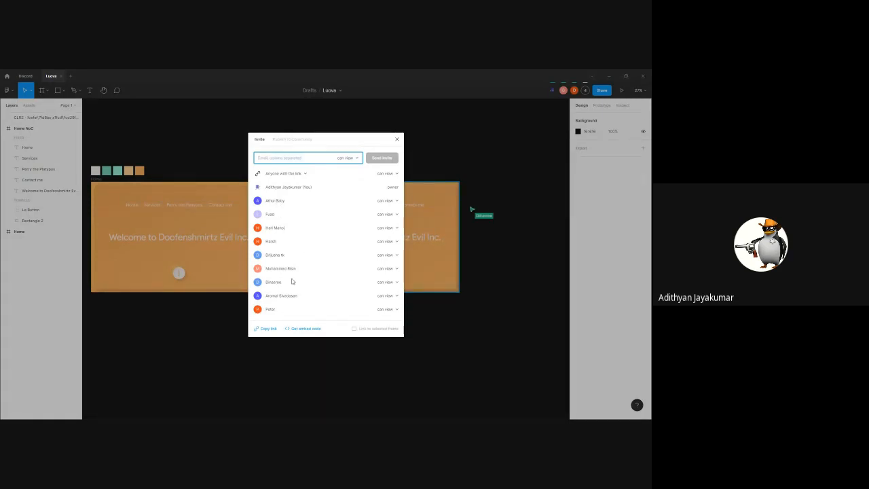
{"action": "left_click", "coordinate": [397, 139]}
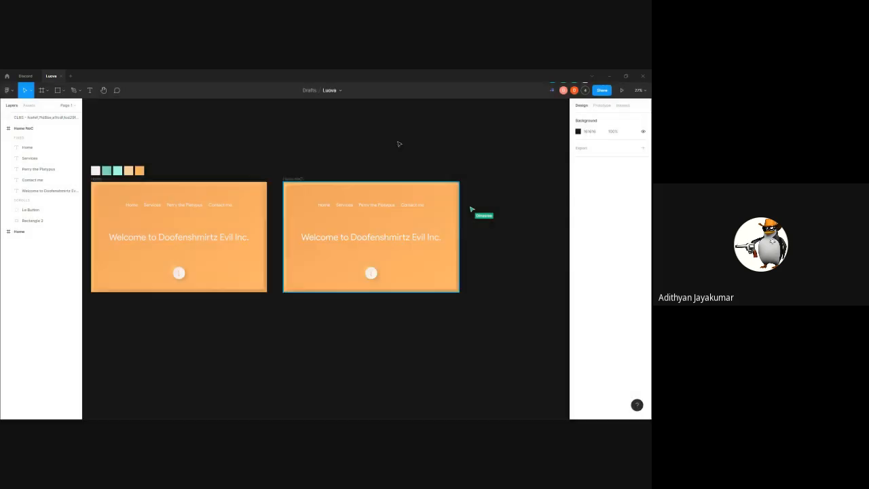
Reorder the Home NoC frame's navigation links to Home, Contact me, Services, Perry the Platypus
{"action": "scroll", "coordinate": [487, 223], "scroll_direction": "right", "scroll_amount": 1}
{"action": "scroll", "coordinate": [486, 223], "scroll_direction": "right", "scroll_amount": 1}
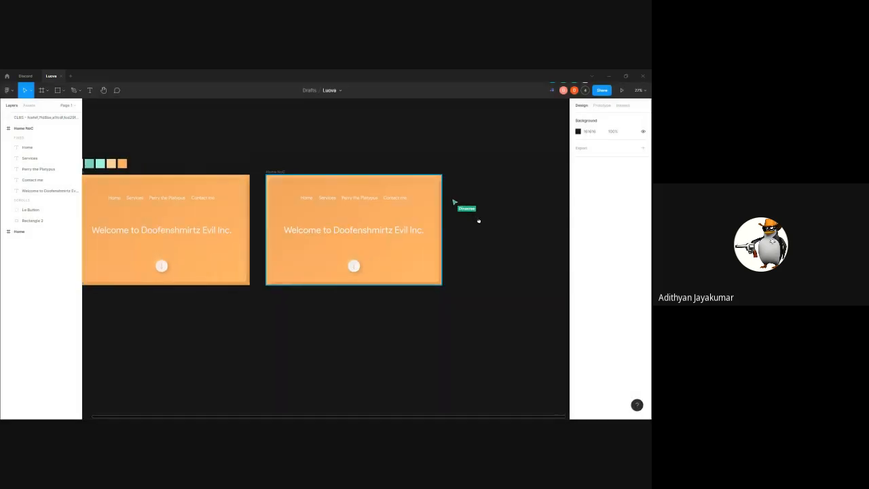
{"action": "left_click", "coordinate": [310, 200]}
{"action": "left_click", "coordinate": [326, 199], "text": "shift"}
{"action": "left_click", "coordinate": [358, 201], "text": "shift"}
{"action": "left_click", "coordinate": [391, 198], "text": "shift"}
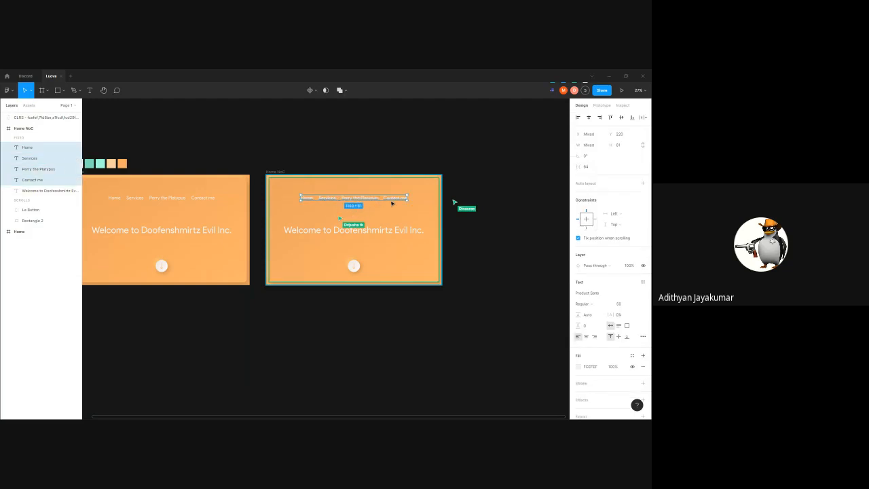
{"action": "key", "text": "shift+2"}
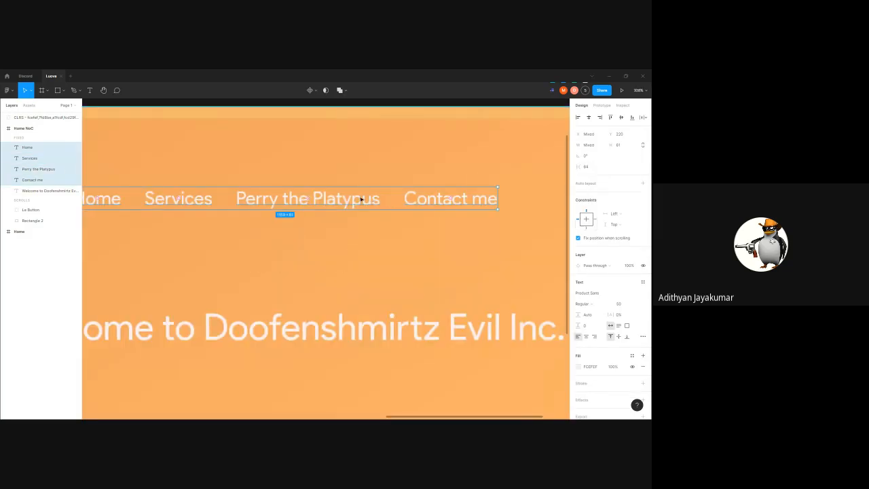
{"action": "left_click_drag", "start_coordinate": [307, 198], "coordinate": [294, 215]}
{"action": "left_click_drag", "start_coordinate": [517, 206], "coordinate": [324, 204]}
{"action": "mouse_move", "coordinate": [418, 218]}
{"action": "left_mouse_down"}
{"action": "mouse_move", "coordinate": [319, 215]}
{"action": "mouse_move", "coordinate": [415, 204]}
{"action": "left_mouse_up"}
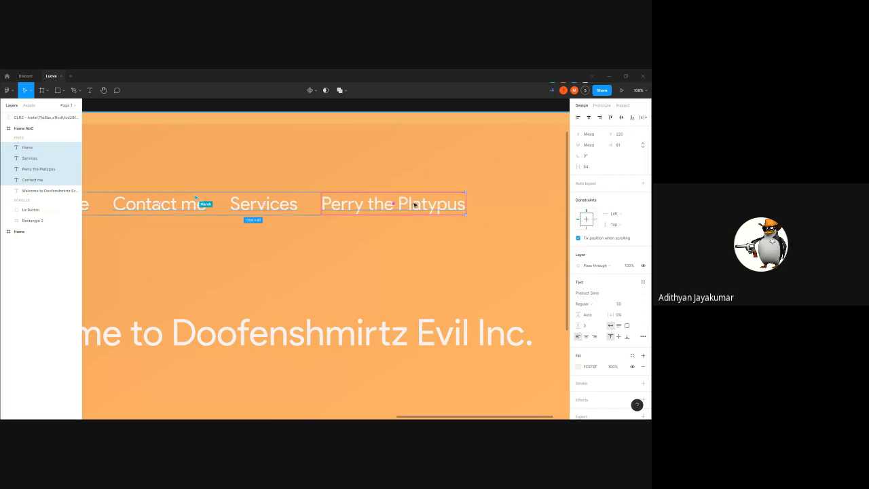
{"action": "left_click", "coordinate": [418, 172]}
{"action": "scroll", "coordinate": [417, 171], "scroll_direction": "down", "scroll_amount": 2}
{"action": "left_click", "coordinate": [478, 186]}
{"action": "left_click_drag", "start_coordinate": [481, 187], "coordinate": [470, 190]}
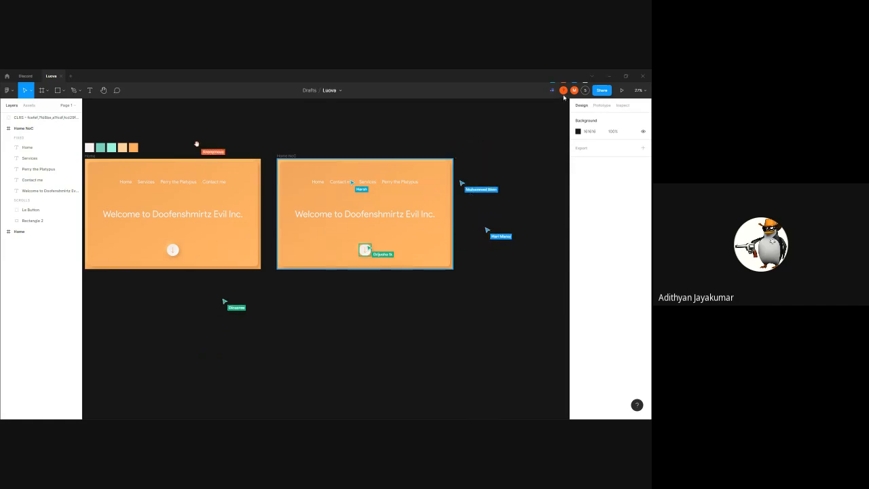
{"action": "left_click_drag", "start_coordinate": [448, 292], "coordinate": [385, 291]}
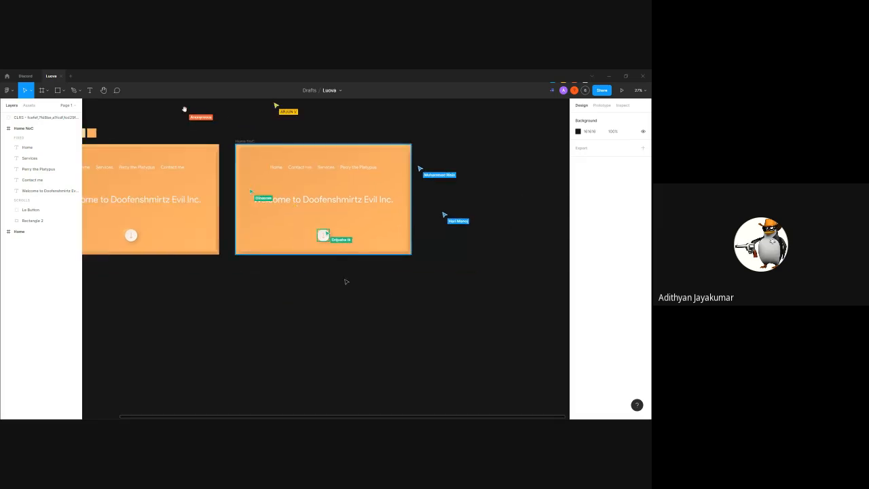
{"action": "left_click_drag", "start_coordinate": [316, 325], "coordinate": [291, 310]}
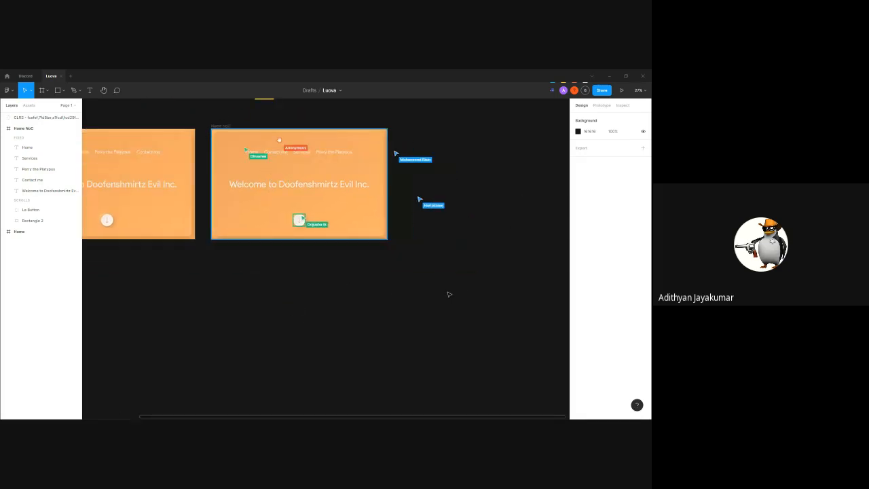
{"action": "left_click_drag", "start_coordinate": [408, 308], "coordinate": [412, 327]}
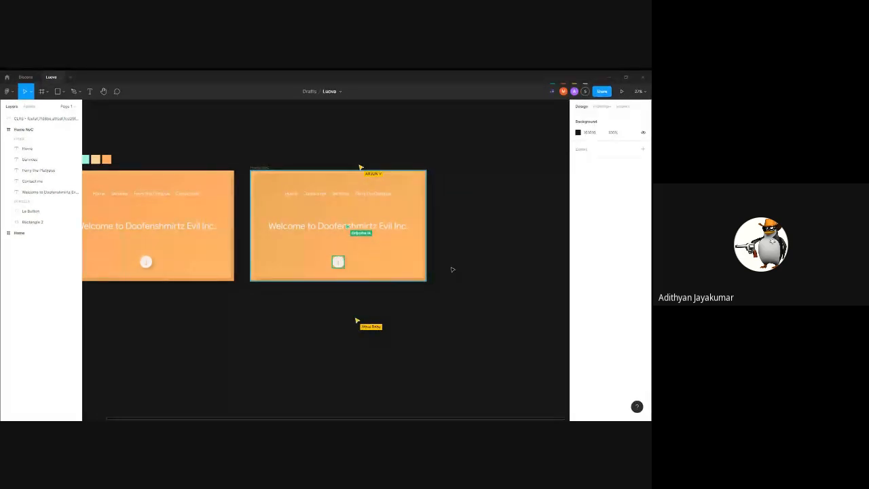
Show the file's page list and examine the Luova file's version history
{"action": "left_click", "coordinate": [68, 108]}
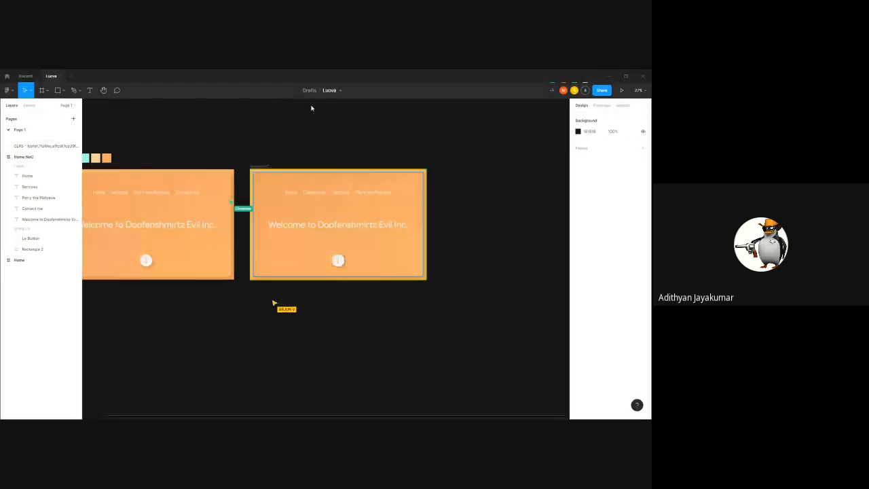
{"action": "left_click", "coordinate": [340, 92]}
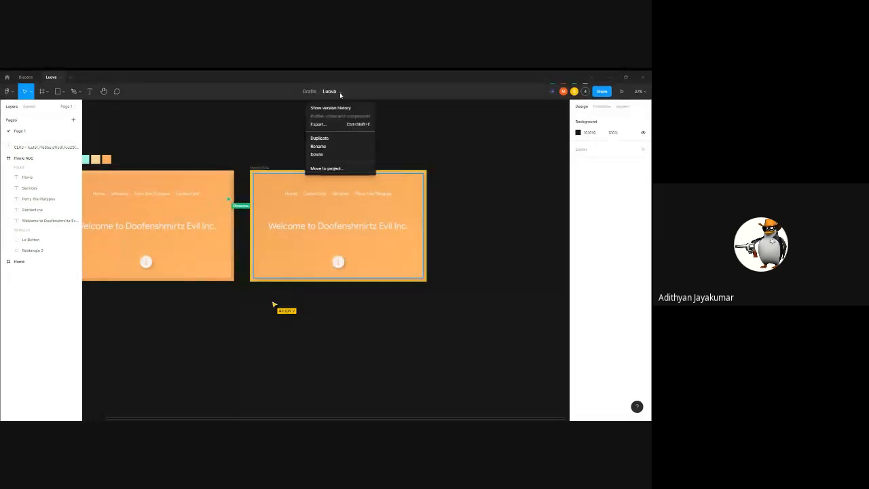
{"action": "left_click", "coordinate": [339, 108]}
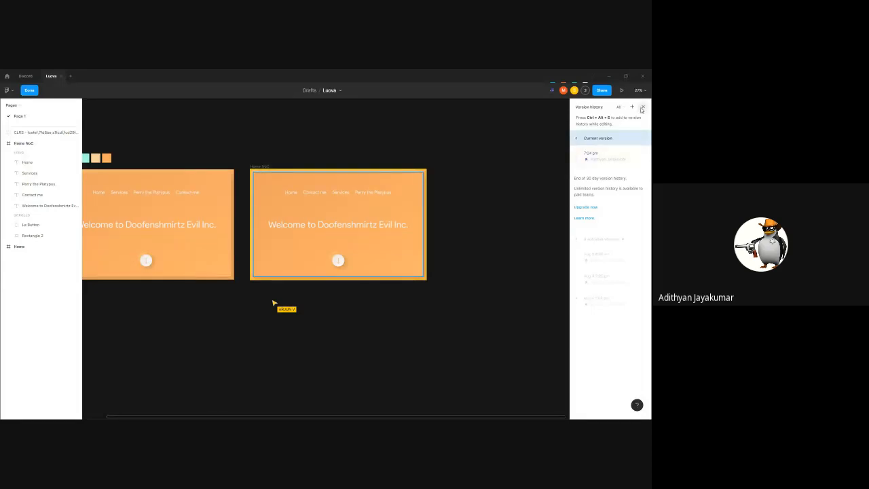
Switch to the Discord file and go to the overview of recently viewed files
{"action": "left_click", "coordinate": [25, 76]}
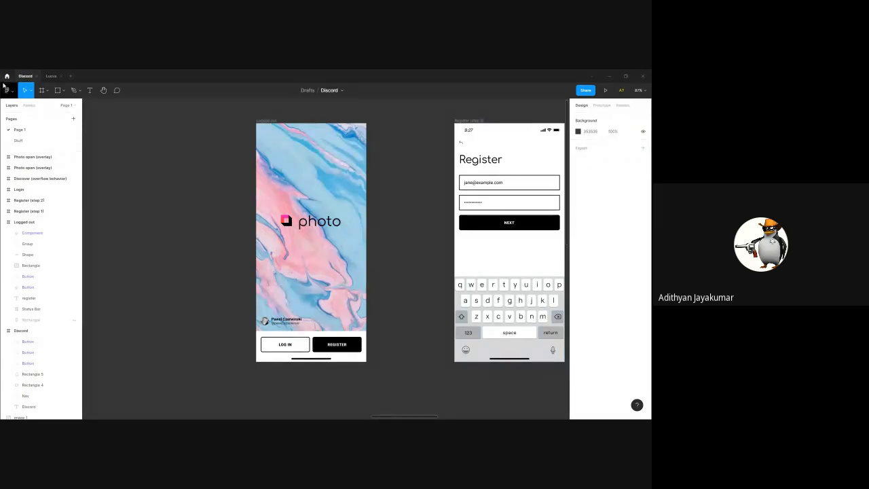
{"action": "left_click", "coordinate": [6, 76]}
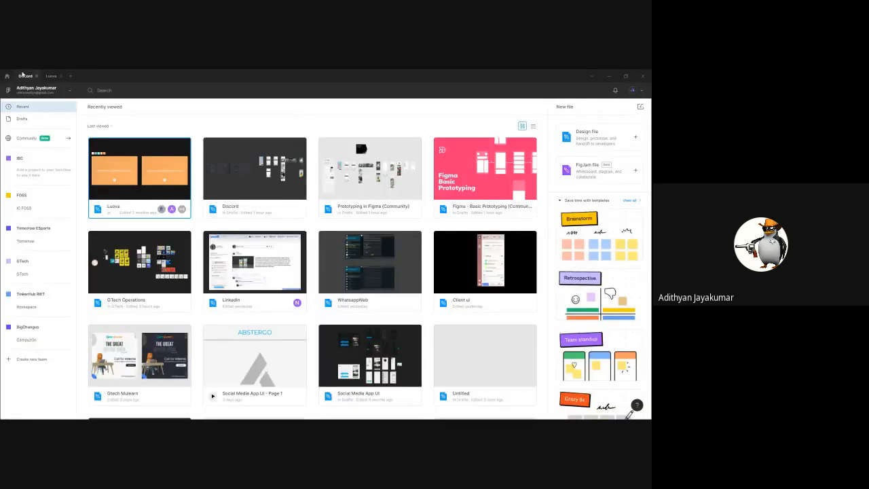
Return to the Luova file, leave its version history and close the file
{"action": "left_click", "coordinate": [25, 76]}
{"action": "left_click", "coordinate": [51, 76]}
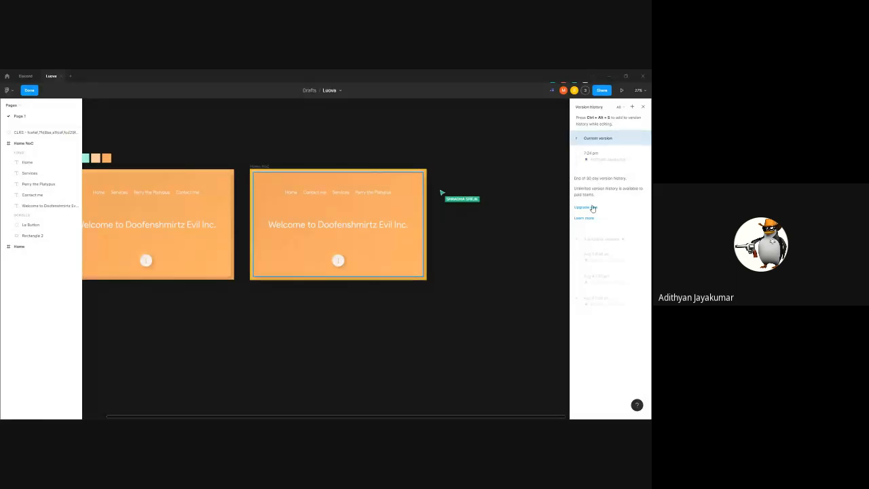
{"action": "left_click", "coordinate": [643, 106]}
{"action": "scroll", "coordinate": [436, 147], "scroll_direction": "left", "scroll_amount": 1}
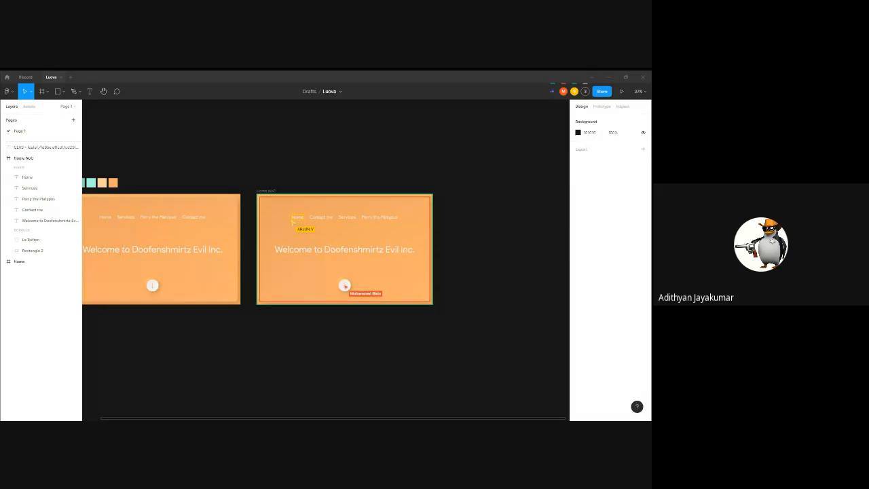
{"action": "left_click", "coordinate": [61, 79]}
Copy the Discord file's share link with view-only access for anyone with the link
{"action": "scroll", "coordinate": [393, 263], "scroll_direction": "down", "scroll_amount": 3}
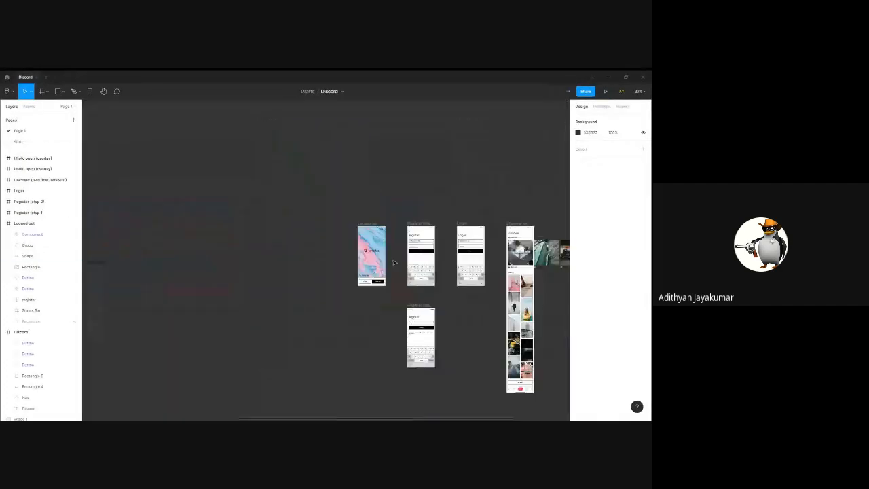
{"action": "left_click_drag", "start_coordinate": [393, 263], "coordinate": [251, 207]}
{"action": "left_click", "coordinate": [586, 91]}
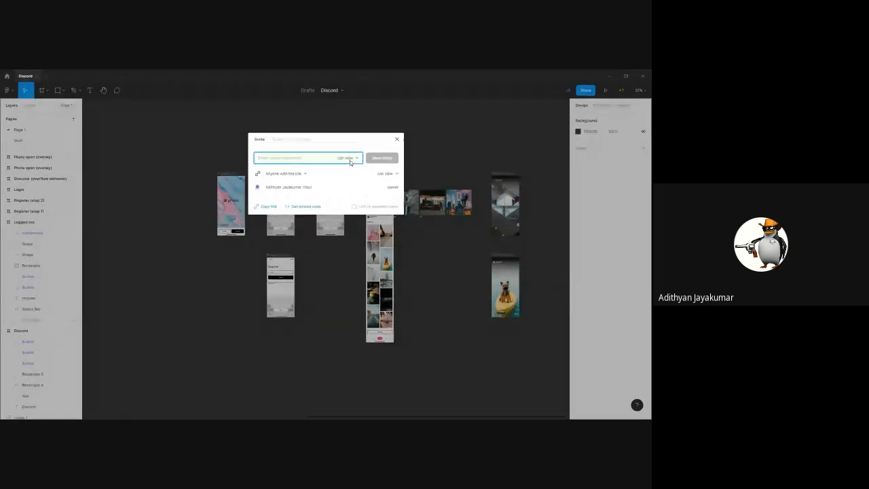
{"action": "left_click", "coordinate": [272, 208]}
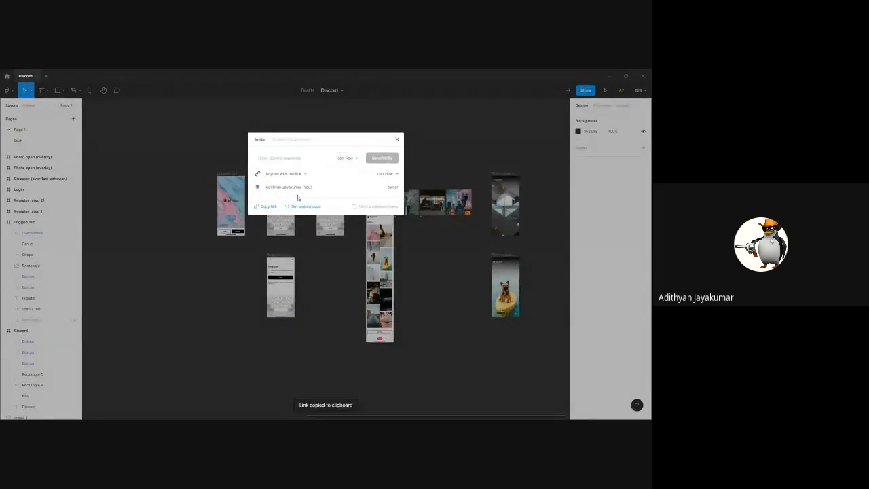
{"action": "left_click", "coordinate": [398, 141]}
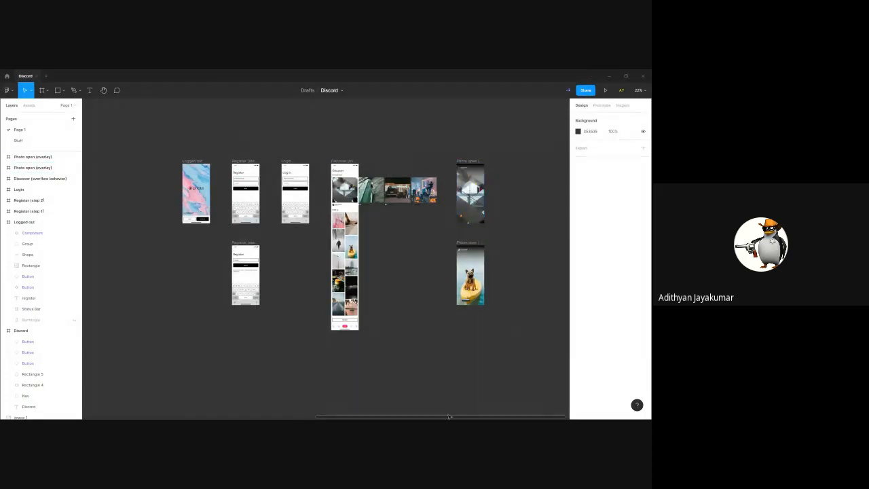
Examine the photo app screens, the Discord frame and its reference screenshot across the canvas
{"action": "left_click_drag", "start_coordinate": [151, 131], "coordinate": [528, 342]}
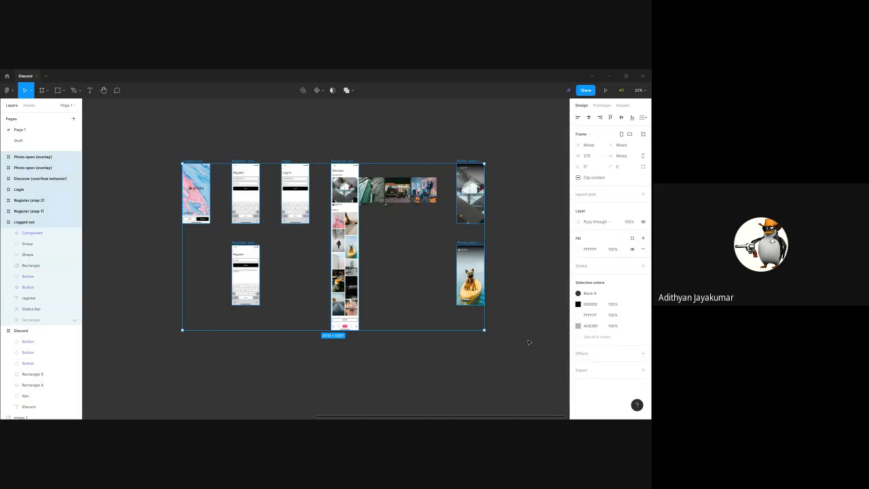
{"action": "left_click", "coordinate": [413, 382]}
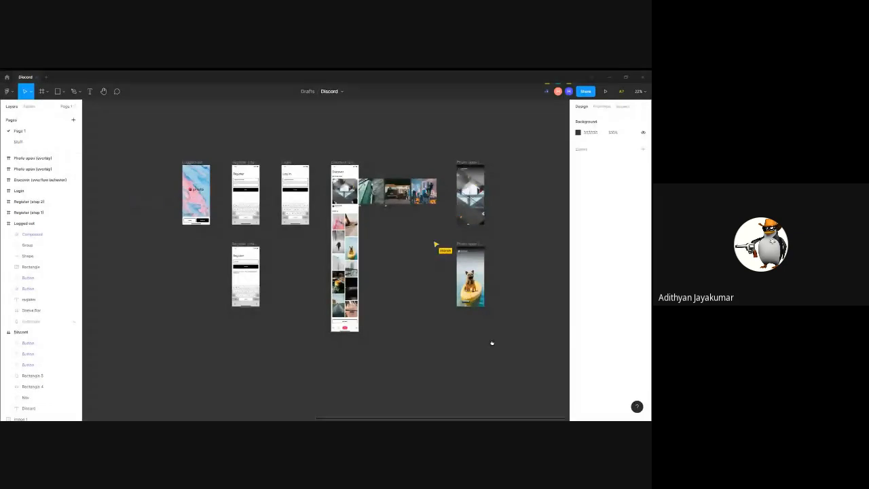
{"action": "left_click_drag", "start_coordinate": [492, 343], "coordinate": [499, 348]}
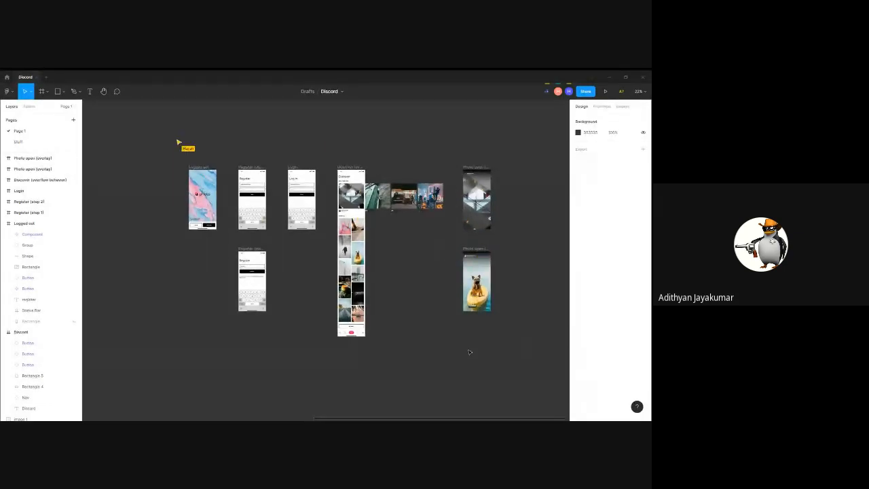
{"action": "scroll", "coordinate": [468, 351], "scroll_direction": "down", "scroll_amount": 3}
{"action": "left_click_drag", "start_coordinate": [279, 211], "coordinate": [482, 359]}
{"action": "scroll", "coordinate": [479, 333], "scroll_direction": "left", "scroll_amount": 15}
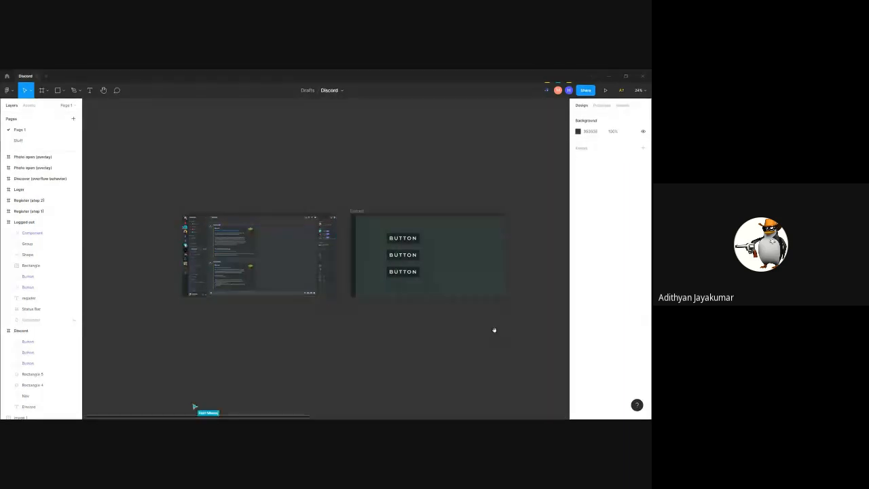
{"action": "left_click_drag", "start_coordinate": [494, 330], "coordinate": [460, 331]}
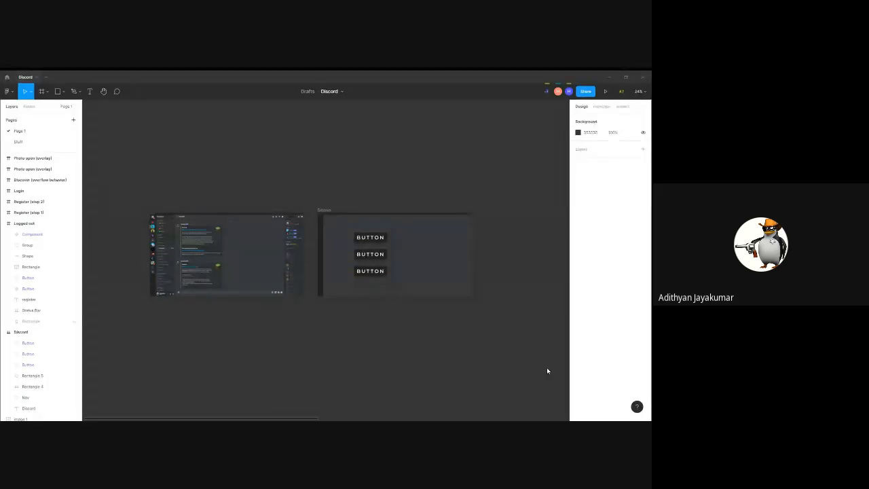
{"action": "scroll", "coordinate": [401, 330], "scroll_direction": "right", "scroll_amount": 3}
{"action": "scroll", "coordinate": [399, 325], "scroll_direction": "right", "scroll_amount": 5}
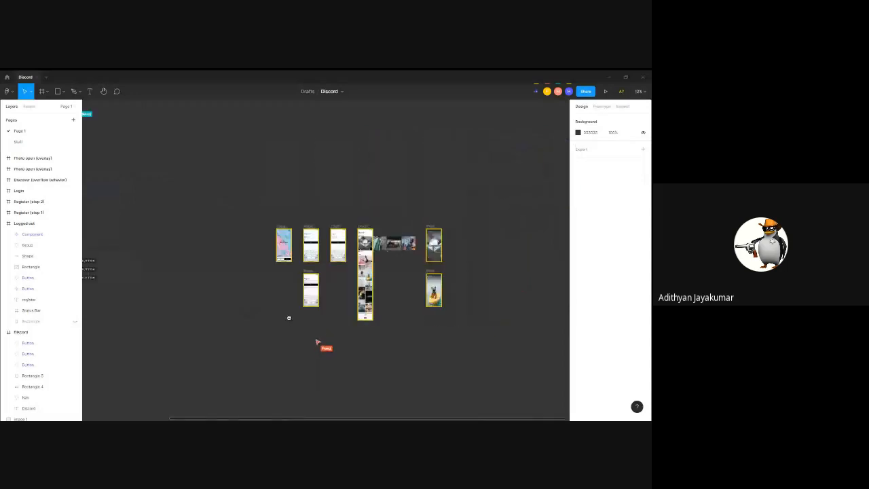
{"action": "scroll", "coordinate": [340, 326], "scroll_direction": "left", "scroll_amount": 4}
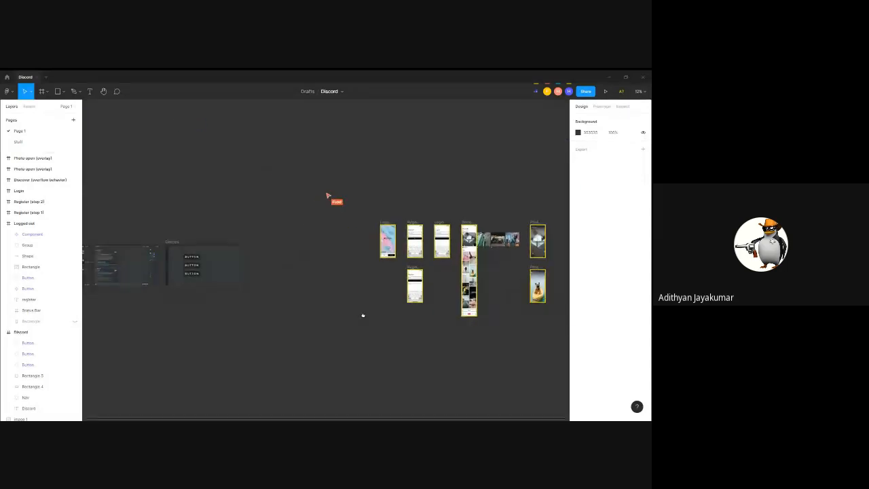
{"action": "scroll", "coordinate": [360, 314], "scroll_direction": "left", "scroll_amount": 1}
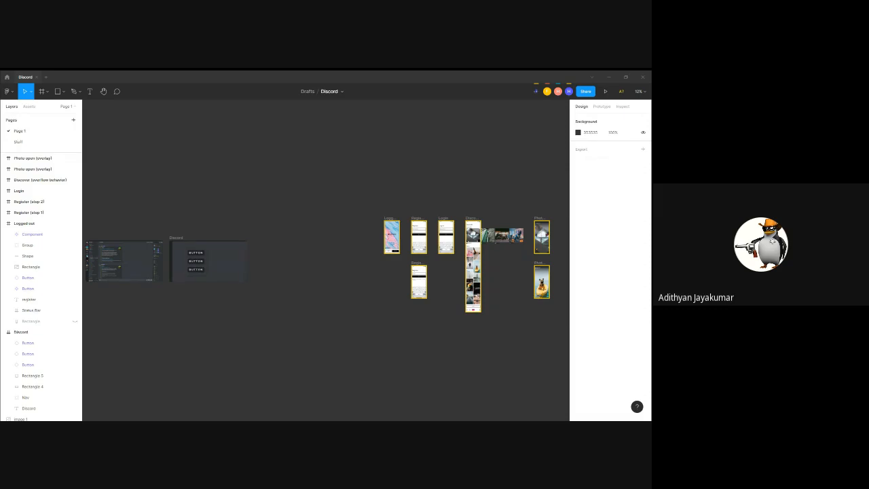
{"action": "left_click_drag", "start_coordinate": [428, 352], "coordinate": [334, 347]}
{"action": "left_click_drag", "start_coordinate": [278, 204], "coordinate": [475, 327]}
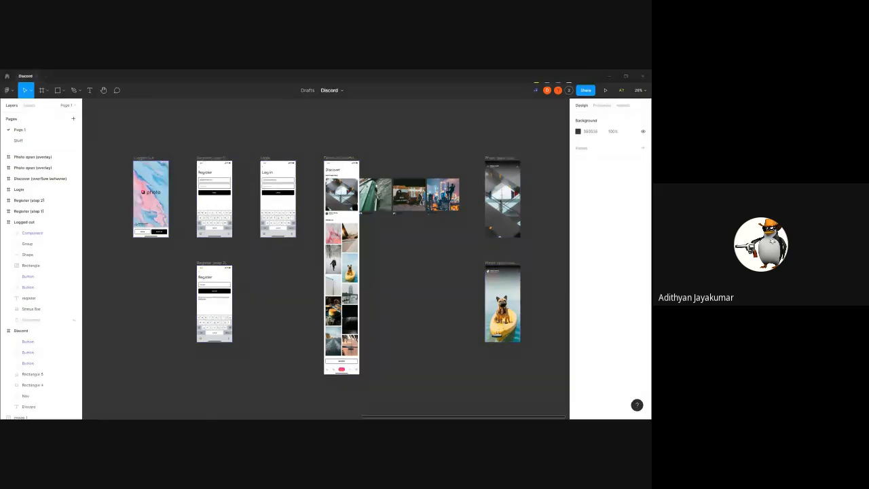
{"action": "left_click_drag", "start_coordinate": [440, 315], "coordinate": [437, 311]}
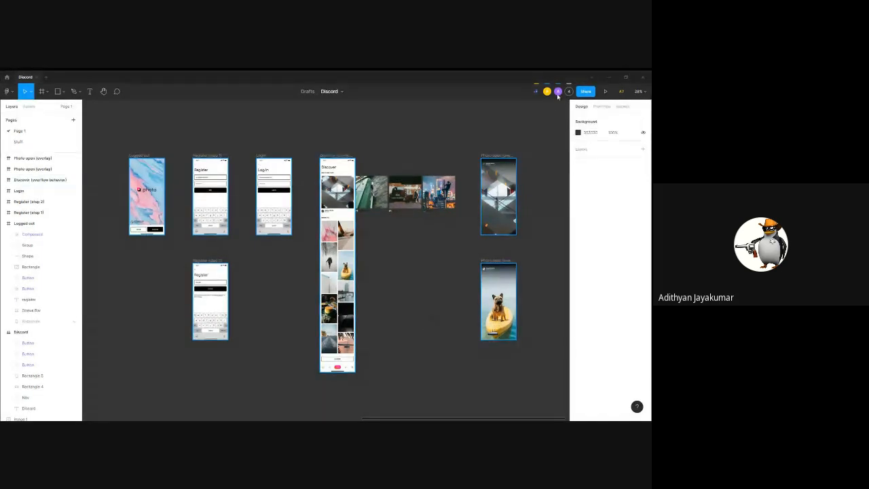
Select all the photo app frames and check who has access to the Discord file in the sharing dialog
{"action": "left_click_drag", "start_coordinate": [126, 141], "coordinate": [517, 370]}
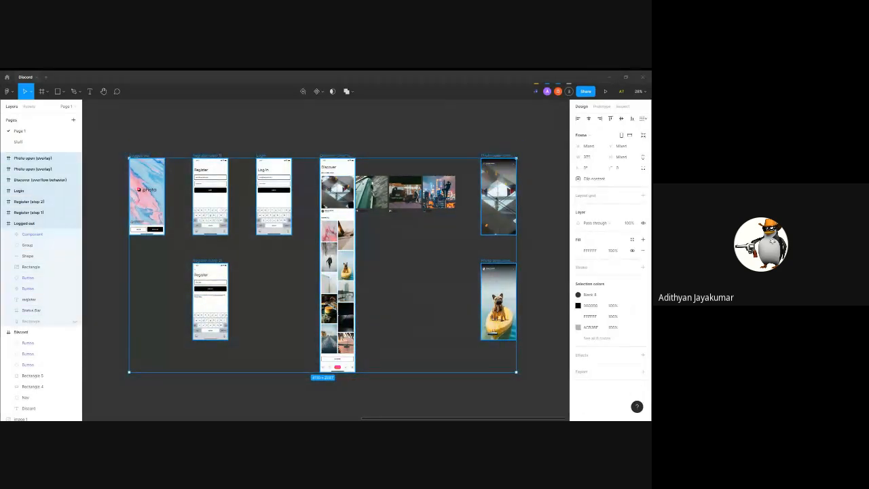
{"action": "left_click", "coordinate": [585, 91]}
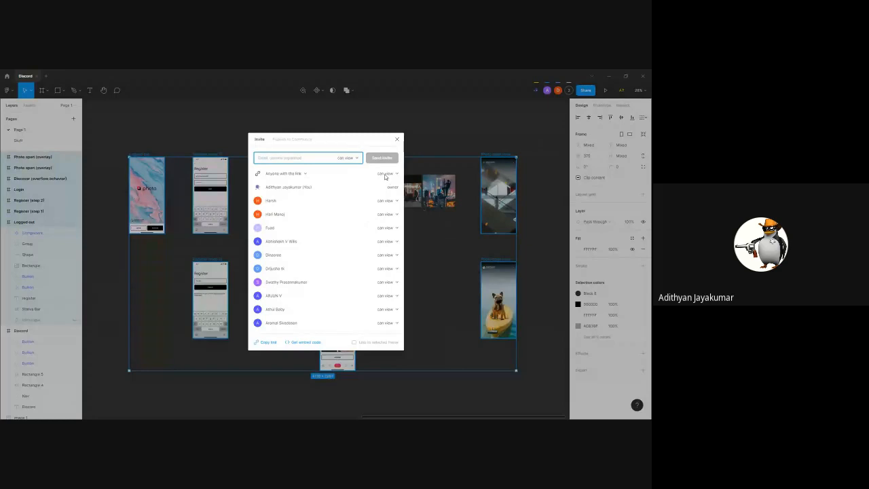
{"action": "left_click", "coordinate": [398, 140]}
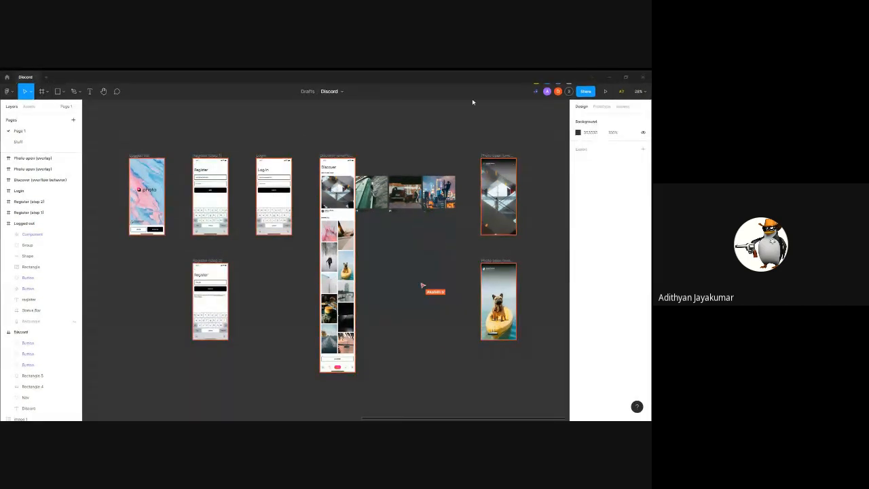
Go to the recently viewed files and check the Discord file's sharing permissions from there
{"action": "right_click", "coordinate": [25, 77]}
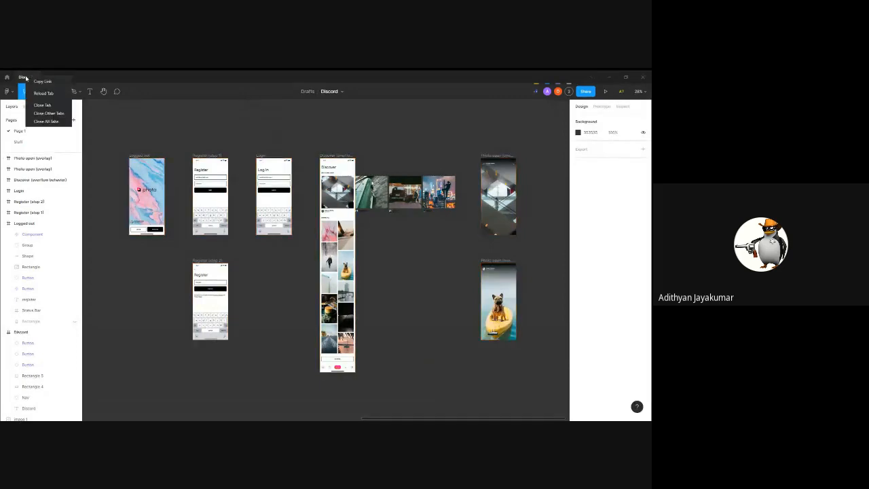
{"action": "left_click", "coordinate": [7, 77]}
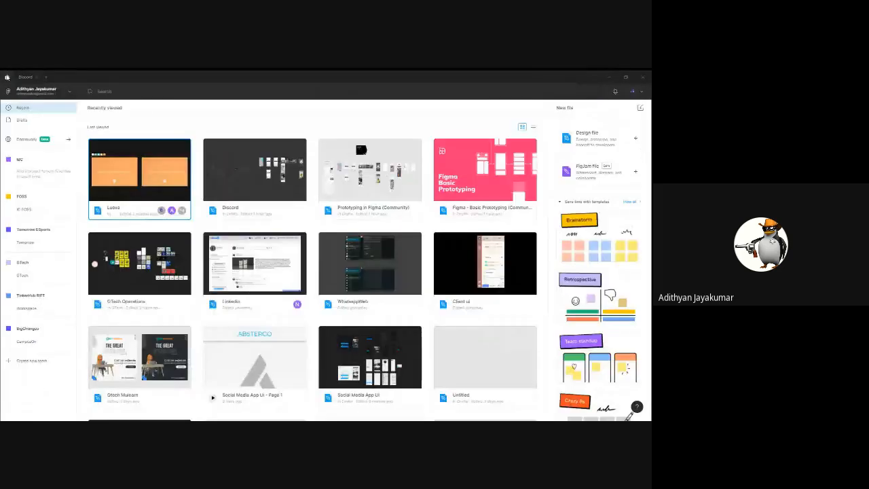
{"action": "right_click", "coordinate": [253, 168]}
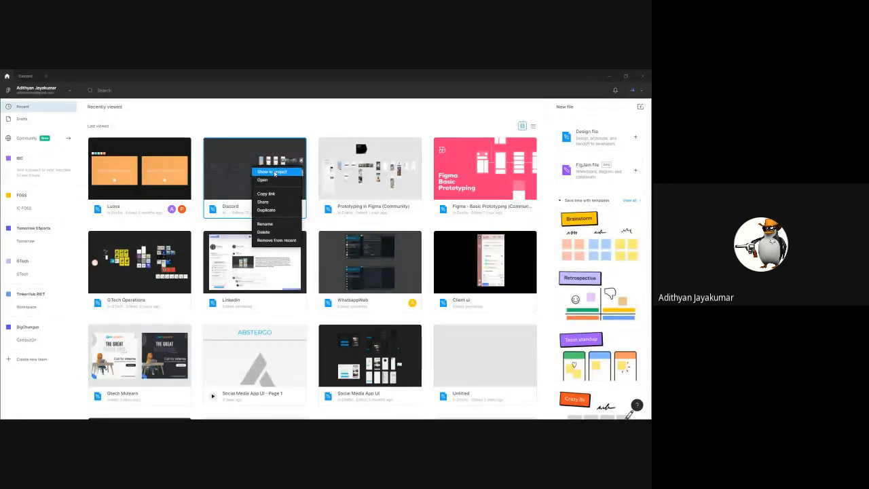
{"action": "left_click", "coordinate": [282, 200]}
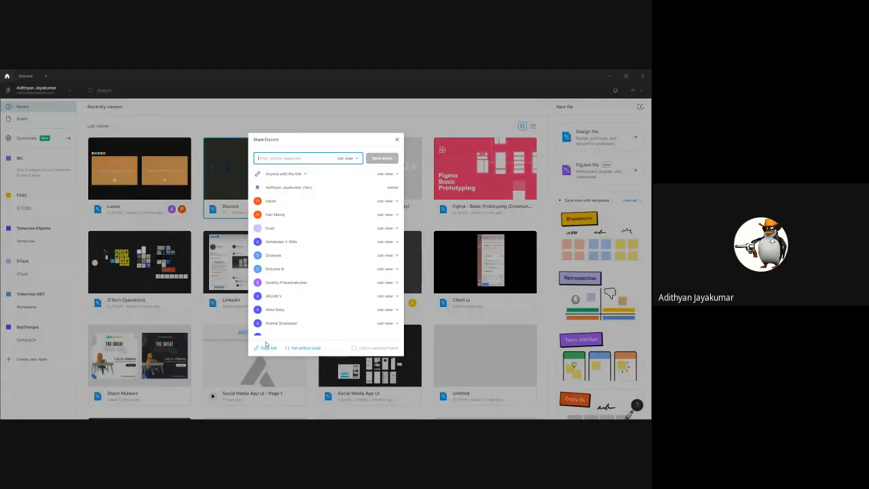
{"action": "scroll", "coordinate": [368, 187], "scroll_direction": "down", "scroll_amount": 1}
{"action": "scroll", "coordinate": [351, 255], "scroll_direction": "up", "scroll_amount": 1}
{"action": "left_click", "coordinate": [398, 139]}
{"action": "right_click", "coordinate": [252, 179]}
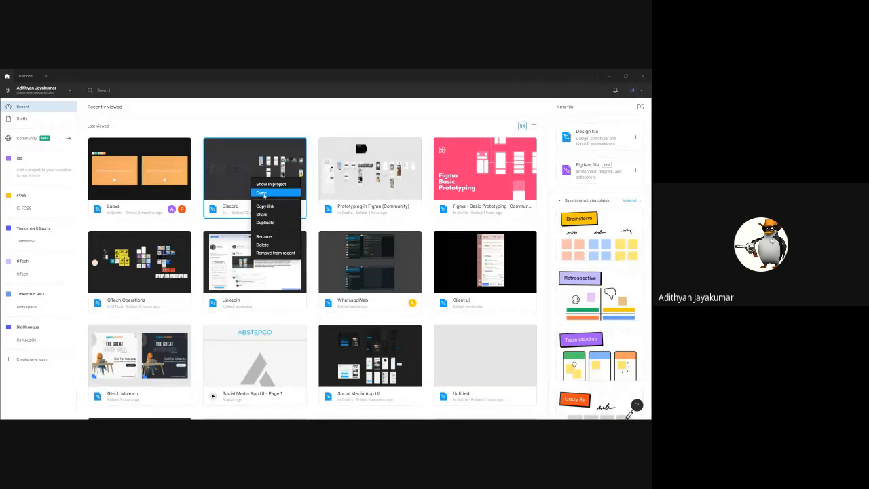
{"action": "left_click", "coordinate": [170, 122]}
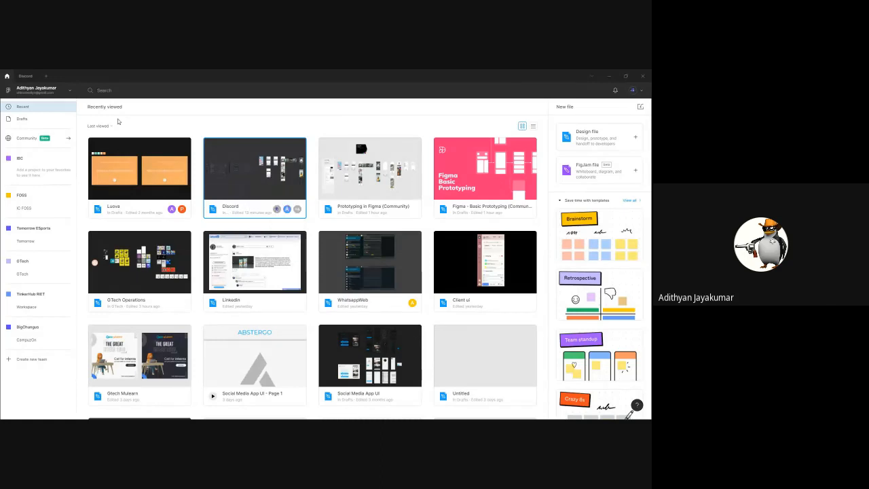
{"action": "left_click", "coordinate": [25, 76]}
{"action": "right_click", "coordinate": [27, 79]}
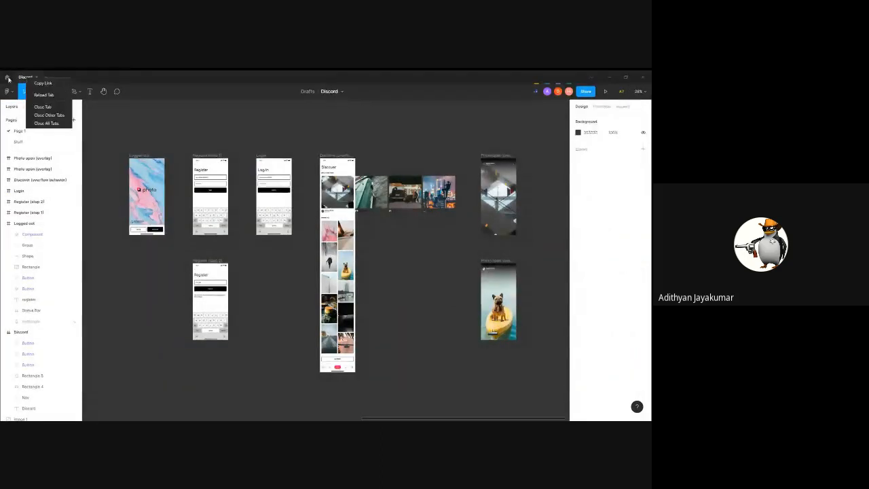
{"action": "left_click", "coordinate": [8, 77]}
{"action": "right_click", "coordinate": [238, 165]}
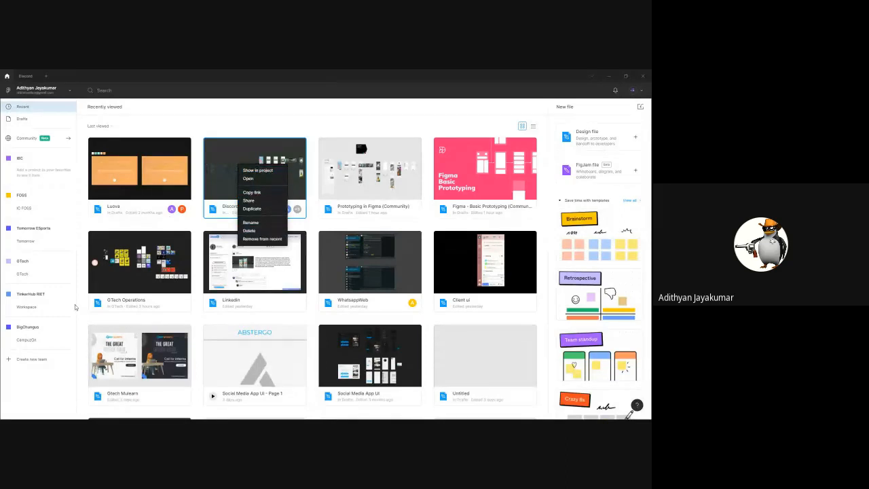
Start a new team named Bootcamp
{"action": "left_click", "coordinate": [33, 359]}
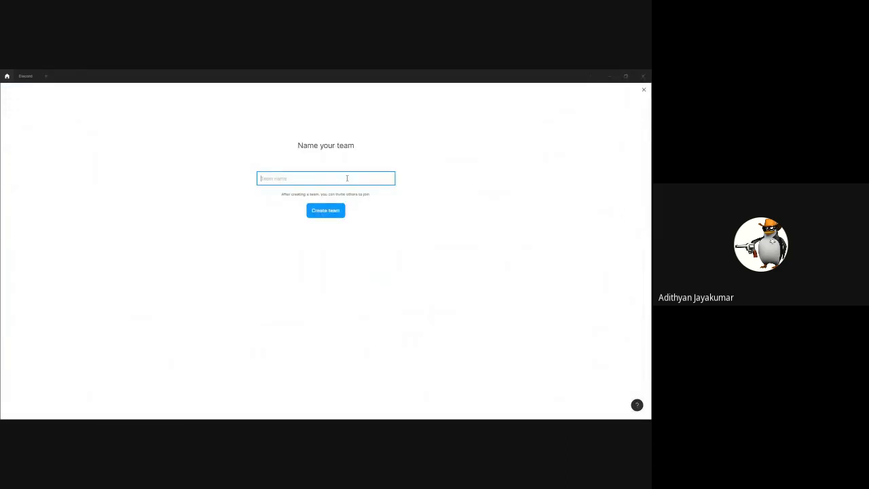
{"action": "type", "text": "d"}
{"action": "key", "text": "BackSpace"}
{"action": "type", "text": "Bootcamp"}
{"action": "key", "text": "Return"}
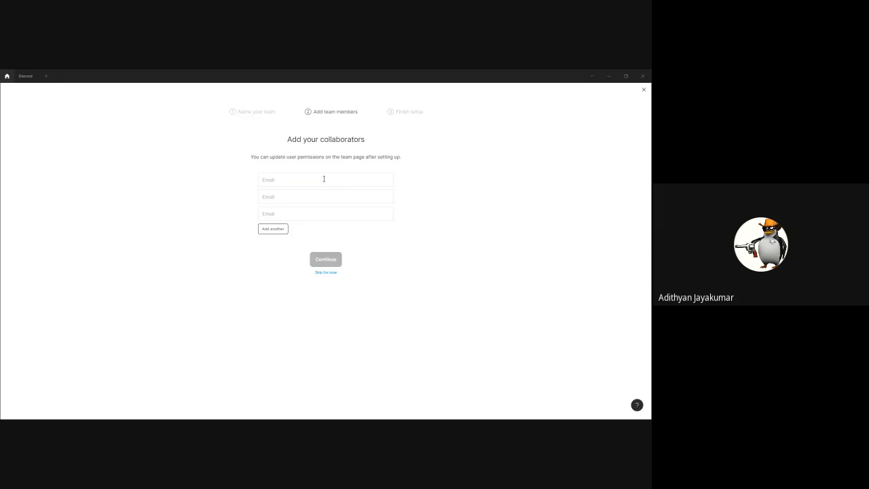
Skip adding collaborators and complete the Bootcamp team's setup on the Education plan
{"action": "left_click", "coordinate": [319, 273]}
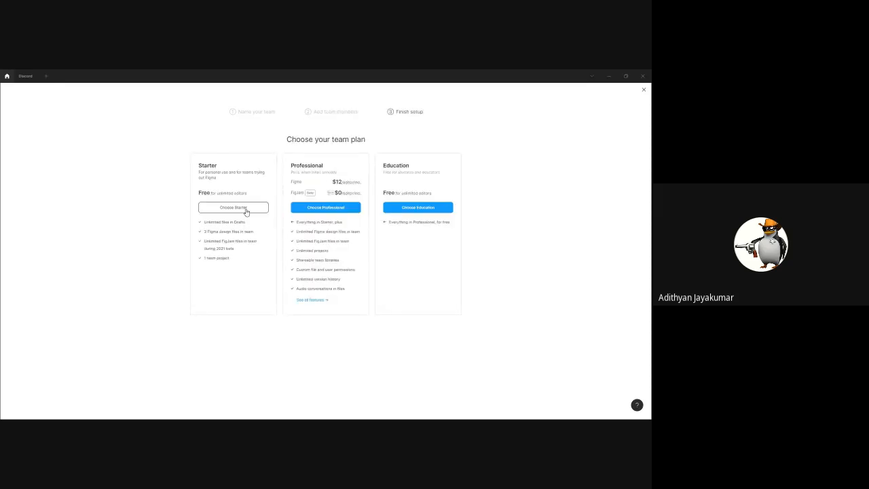
{"action": "left_click", "coordinate": [437, 210]}
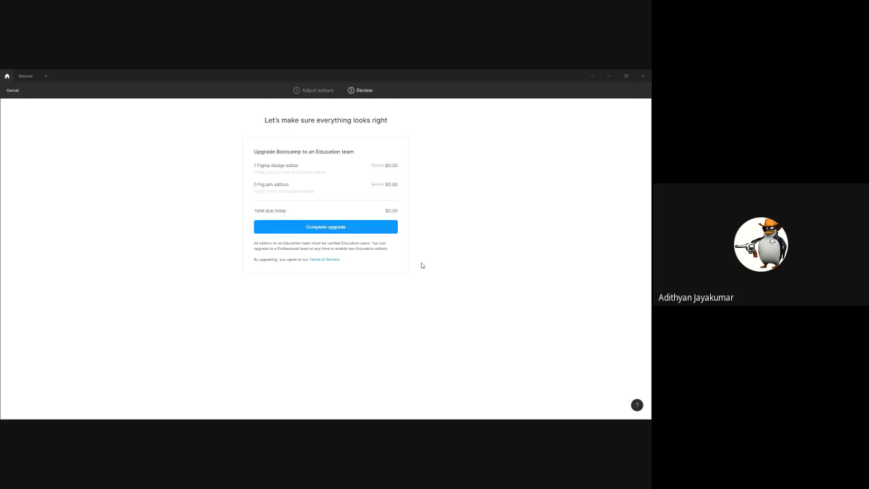
{"action": "left_click", "coordinate": [365, 226]}
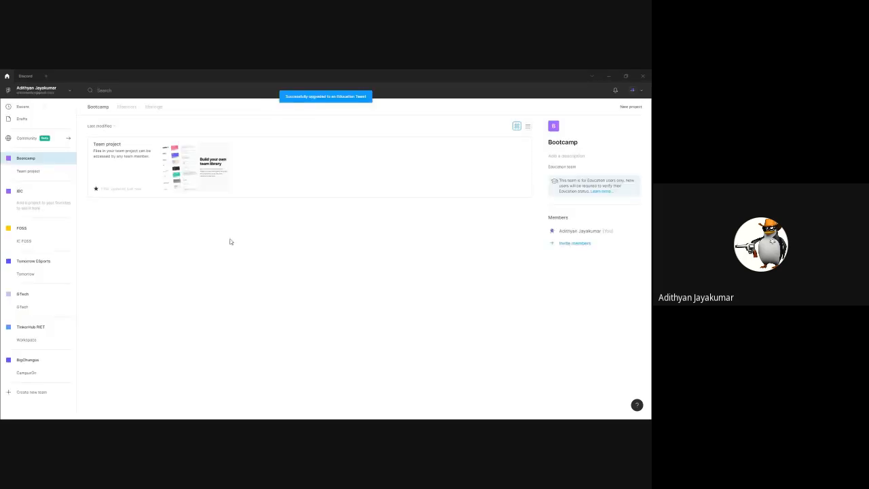
Open Bootcamp's team project, then switch to the Discord file and select all the photo app frames
{"action": "left_click", "coordinate": [26, 173]}
{"action": "left_click", "coordinate": [27, 76]}
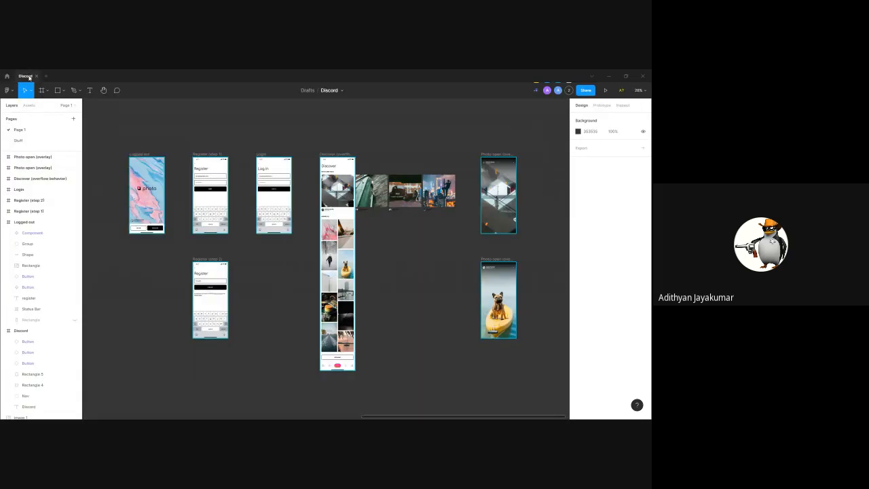
{"action": "left_click_drag", "start_coordinate": [112, 141], "coordinate": [537, 386]}
Create a new file in the Bootcamp team's project
{"action": "left_click", "coordinate": [6, 76]}
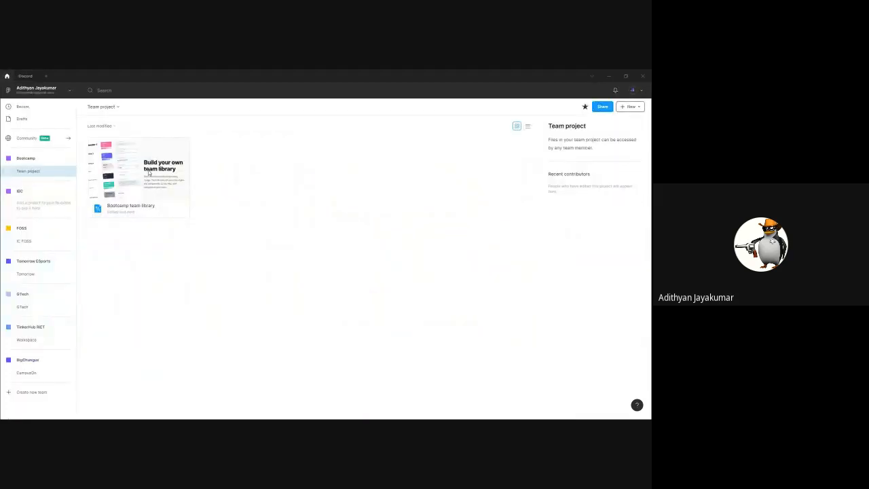
{"action": "left_click", "coordinate": [631, 109]}
{"action": "left_click", "coordinate": [606, 120]}
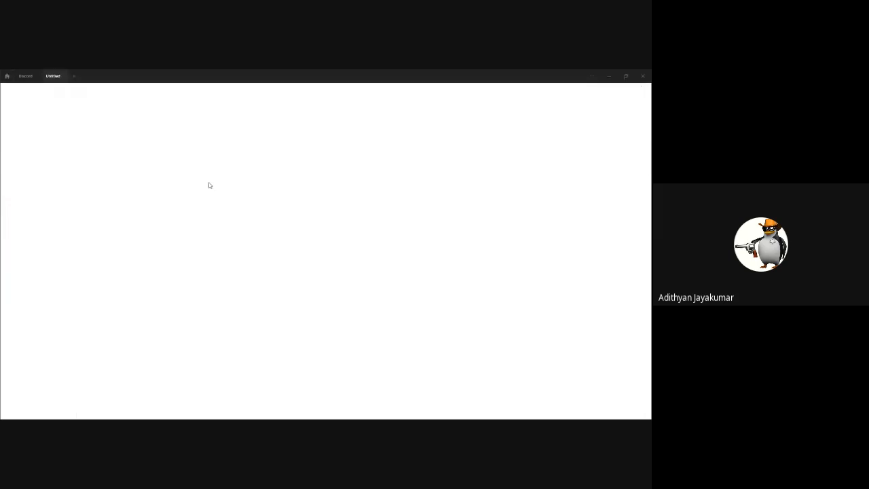
Copy the selected photo app frames from the Discord file and return to the new untitled file
{"action": "left_click", "coordinate": [27, 76]}
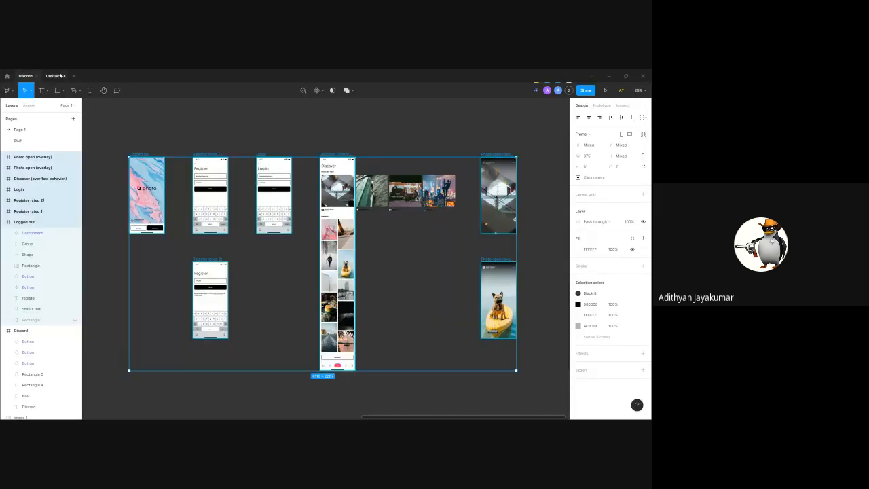
{"action": "left_click", "coordinate": [7, 76]}
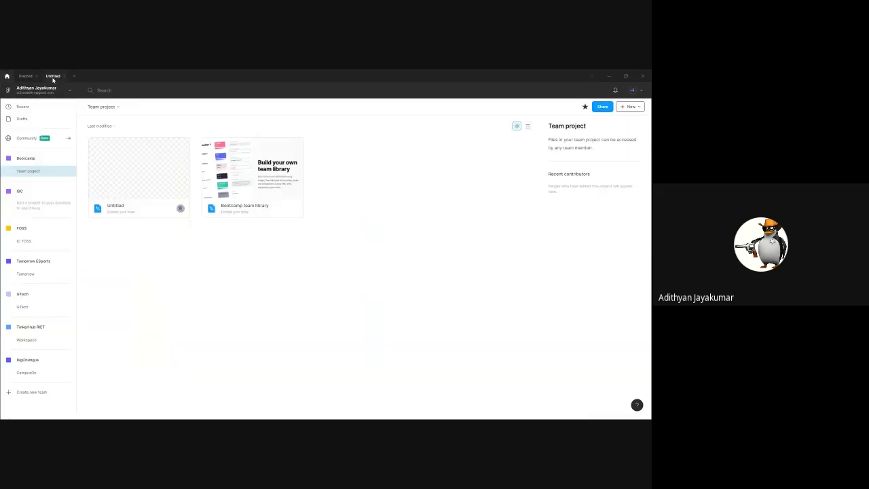
{"action": "left_click", "coordinate": [53, 76]}
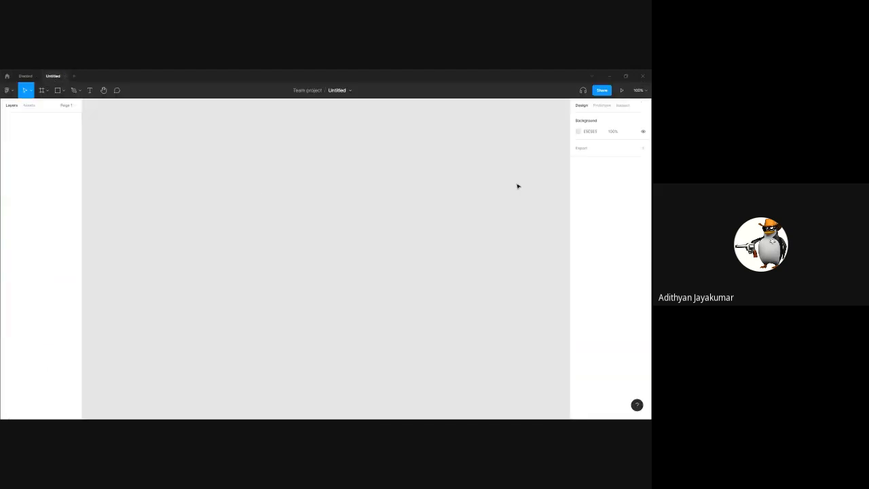
Set the canvas background colour to 202020 and paste the photo app frames into the file
{"action": "left_click", "coordinate": [578, 132]}
{"action": "left_click_drag", "start_coordinate": [502, 193], "coordinate": [474, 209]}
{"action": "left_click", "coordinate": [596, 132]}
{"action": "type", "text": "202020"}
{"action": "key", "text": "Return"}
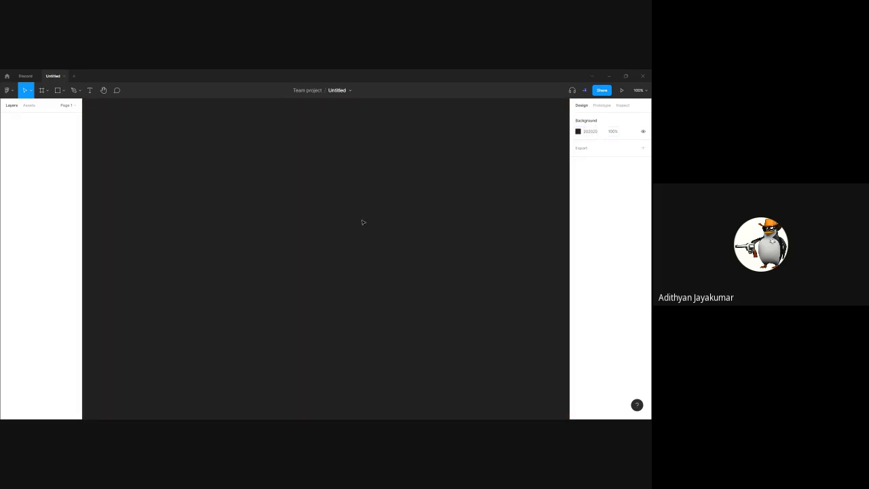
{"action": "key", "text": "ctrl+v"}
{"action": "left_click", "coordinate": [403, 121]}
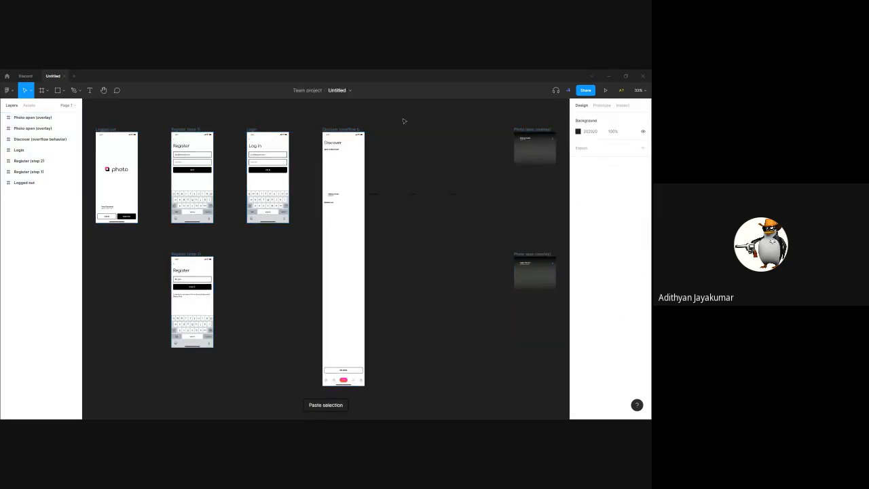
Return to the file browser and leave the team listed directly below Bootcamp
{"action": "left_click", "coordinate": [26, 77]}
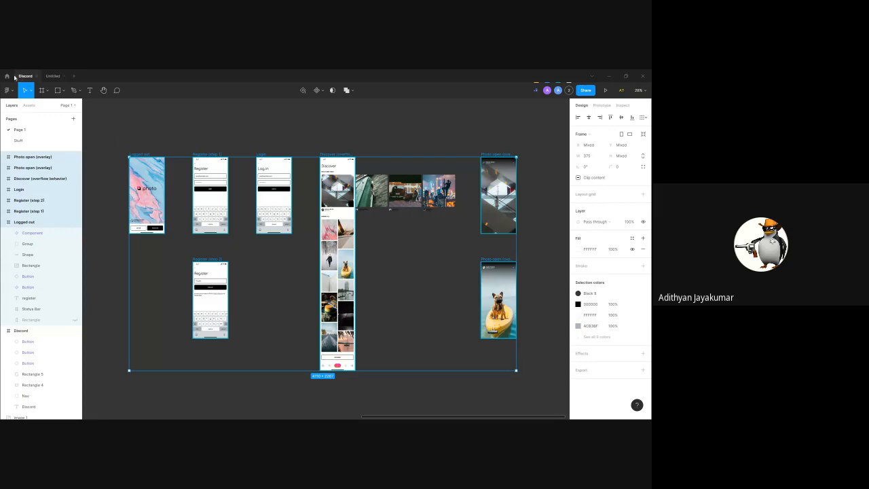
{"action": "left_click", "coordinate": [7, 76]}
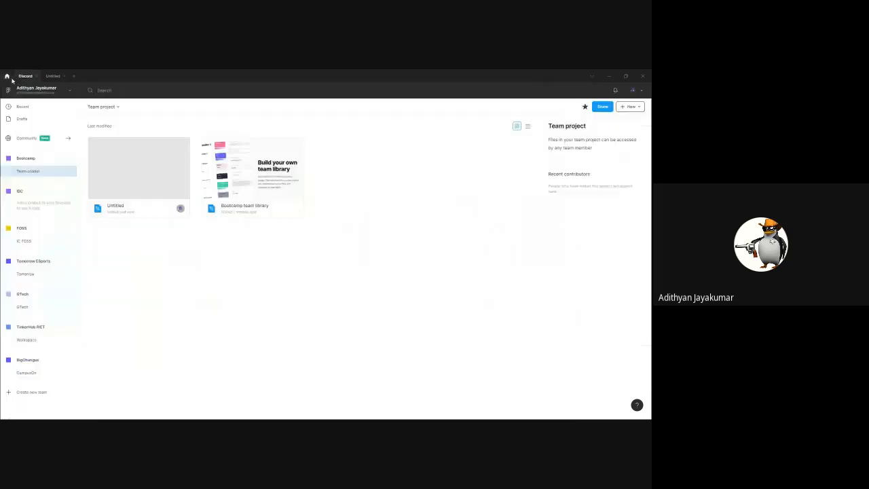
{"action": "right_click", "coordinate": [20, 192]}
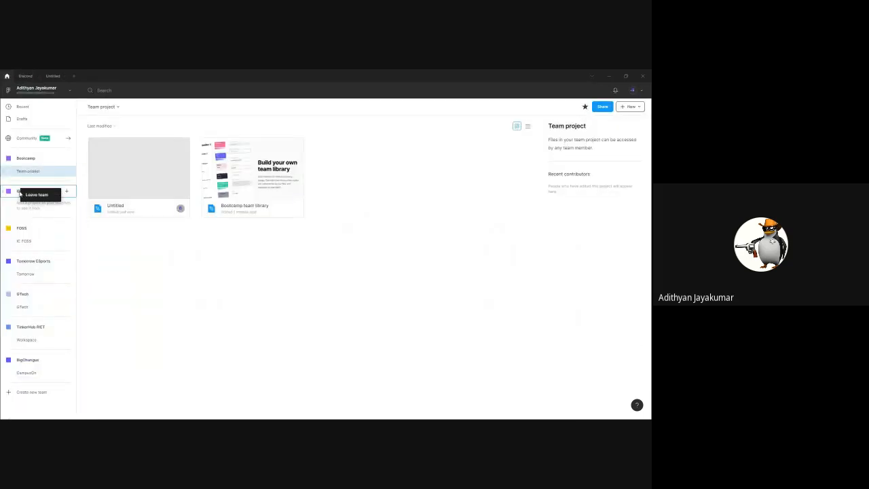
{"action": "left_click", "coordinate": [23, 195]}
{"action": "left_click", "coordinate": [369, 177]}
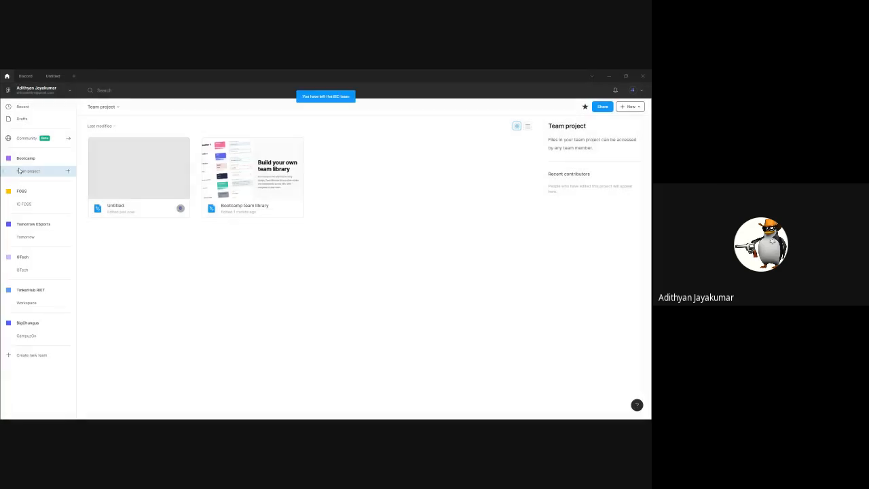
Open the recent Luova file, then go back to the untitled file and rename it UI/UX Bootcamp
{"action": "left_click", "coordinate": [23, 107]}
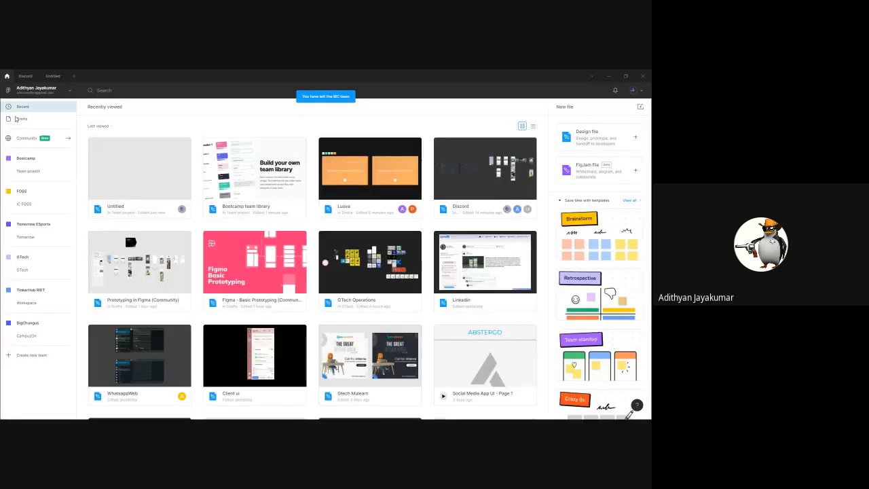
{"action": "left_click", "coordinate": [338, 203]}
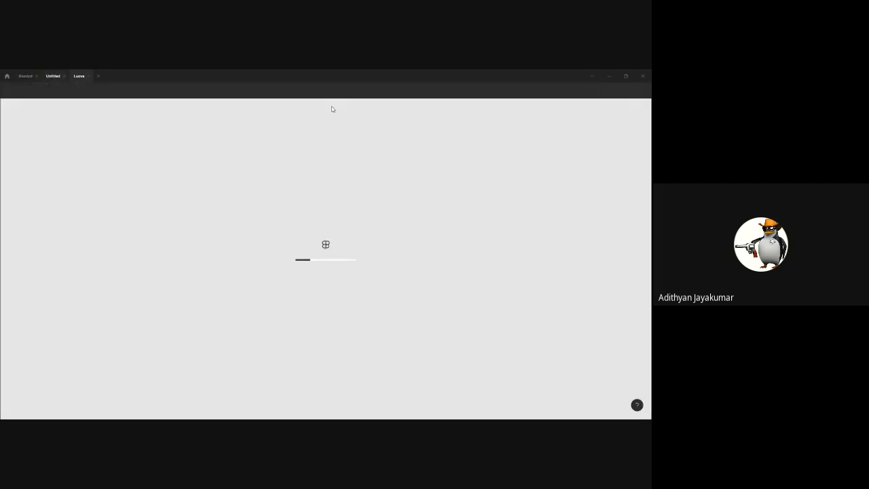
{"action": "left_click", "coordinate": [54, 76]}
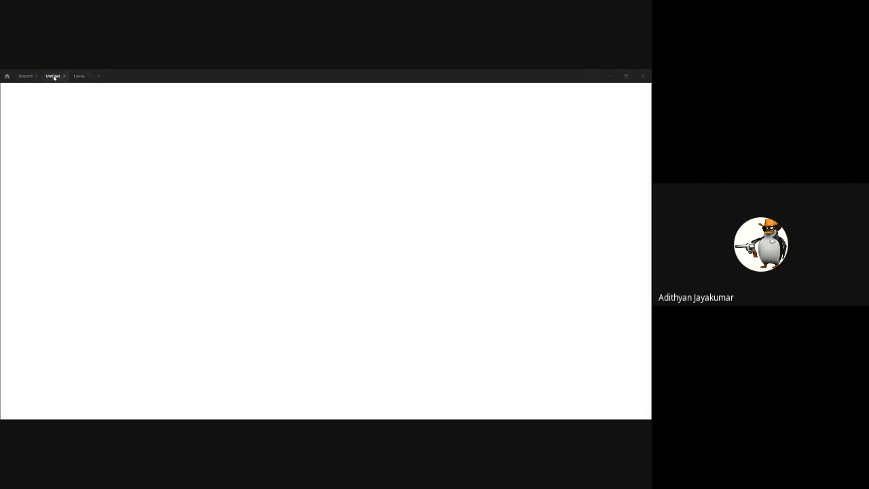
{"action": "left_click", "coordinate": [334, 91]}
{"action": "type", "text": "UI/UX Bootcamp"}
{"action": "key", "text": "Return"}
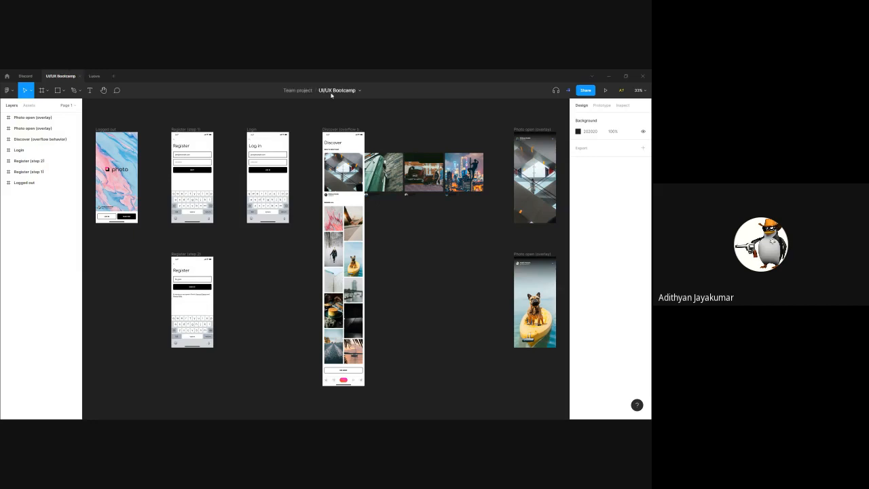
Copy the Home NoC frame from the Luova file and close that file
{"action": "left_click", "coordinate": [94, 76]}
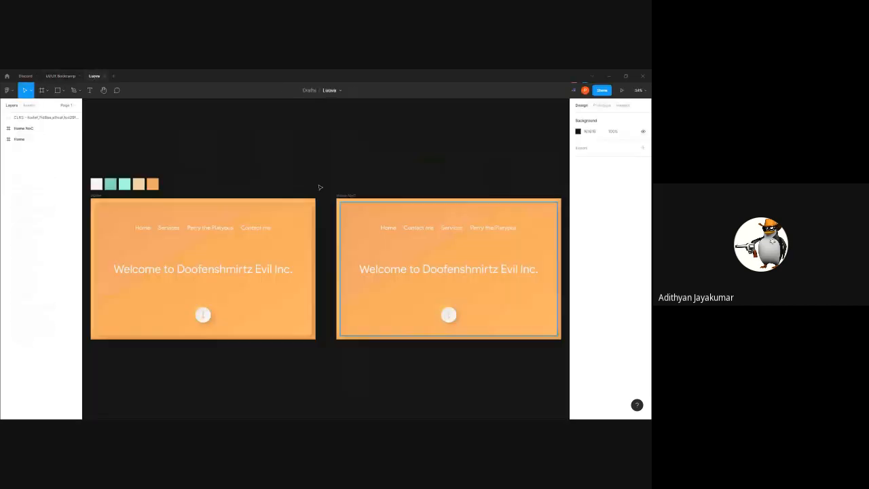
{"action": "left_click", "coordinate": [585, 91]}
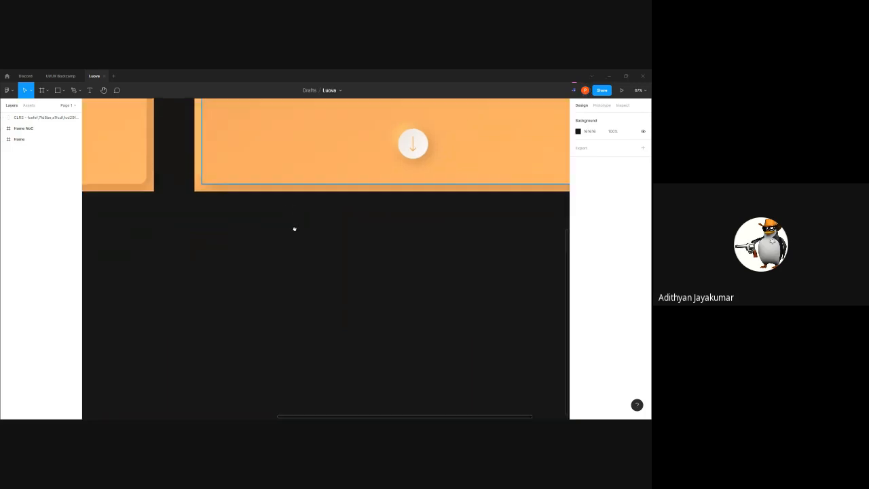
{"action": "scroll", "coordinate": [285, 279], "scroll_direction": "down", "scroll_amount": 8}
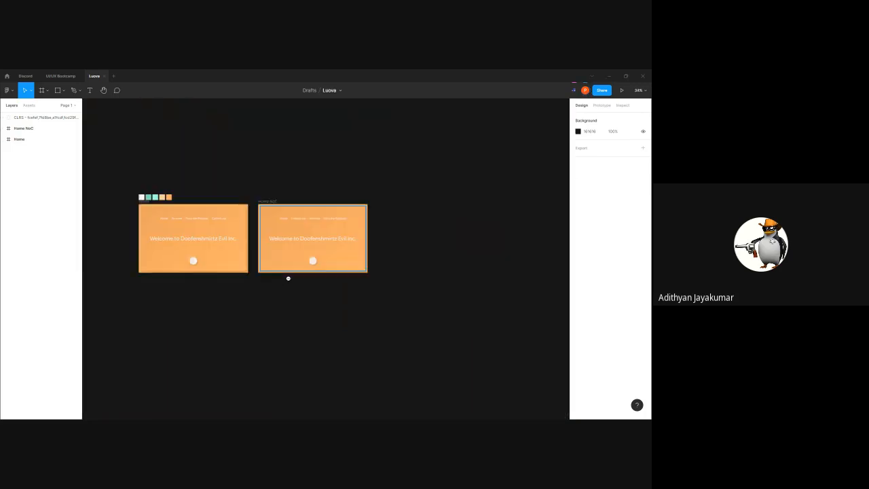
{"action": "left_click", "coordinate": [272, 202]}
{"action": "left_click", "coordinate": [106, 75]}
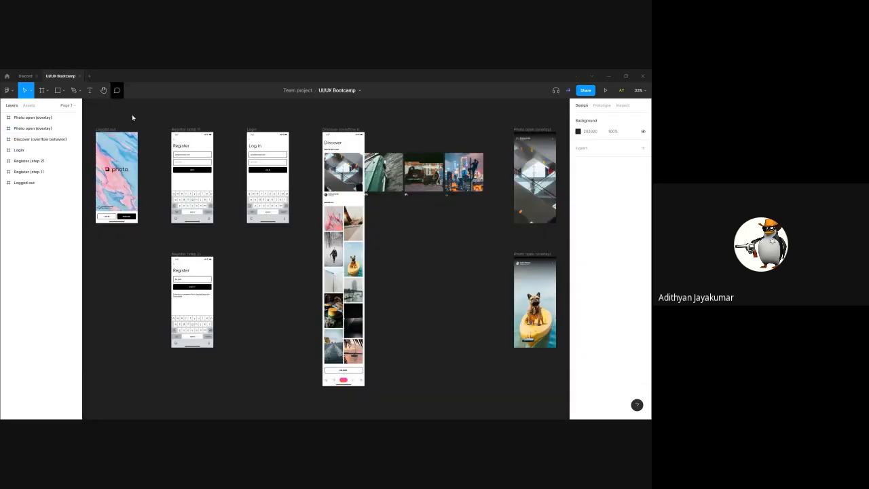
Paste the Home NoC frame beside the Logged out screen in UI/UX Bootcamp and rename it Contraints
{"action": "left_click_drag", "start_coordinate": [234, 266], "coordinate": [391, 271]}
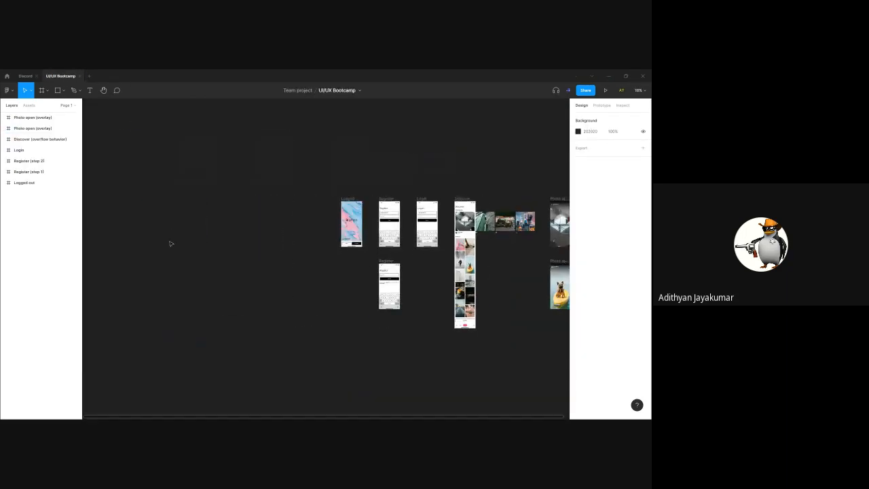
{"action": "key", "text": "ctrl+v"}
{"action": "left_click_drag", "start_coordinate": [274, 222], "coordinate": [122, 201]}
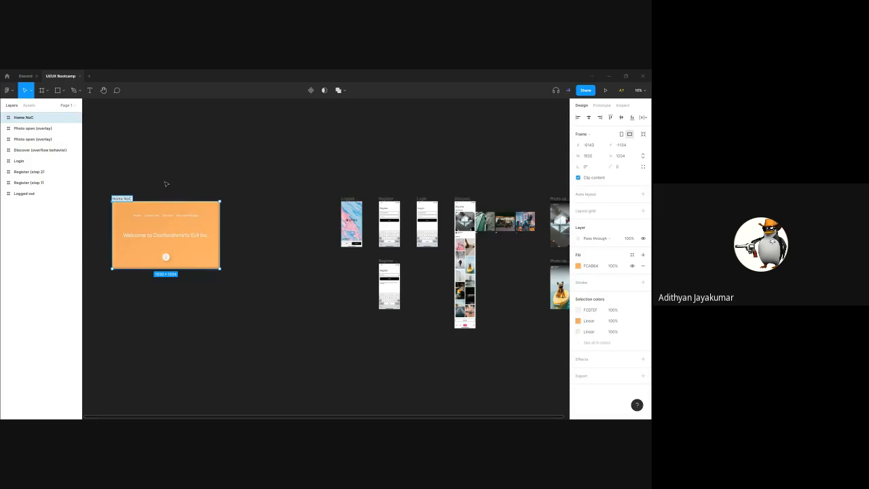
{"action": "type", "text": "Contents"}
{"action": "left_click", "coordinate": [225, 191]}
{"action": "left_click", "coordinate": [158, 238]}
{"action": "left_click", "coordinate": [266, 170]}
Add the heading text "Prototyping" above the photo app screens
{"action": "left_click_drag", "start_coordinate": [273, 176], "coordinate": [479, 369]}
{"action": "scroll", "coordinate": [192, 181], "scroll_direction": "right", "scroll_amount": 2}
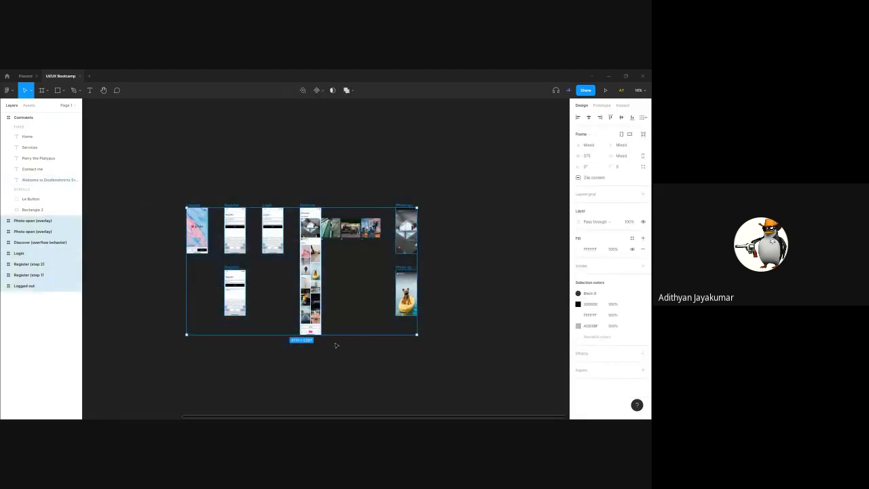
{"action": "left_click", "coordinate": [262, 350]}
{"action": "left_click_drag", "start_coordinate": [236, 352], "coordinate": [303, 359]}
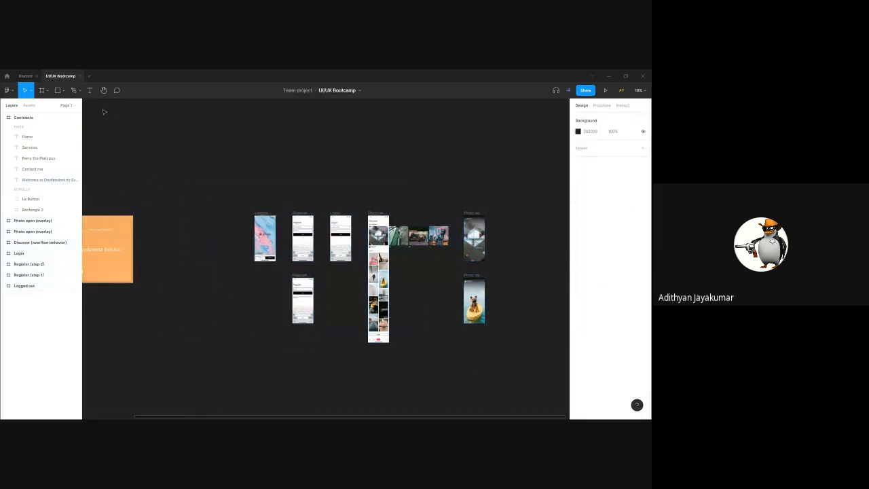
{"action": "key", "text": "t"}
{"action": "left_click", "coordinate": [261, 170]}
{"action": "type", "text": "Pr"}
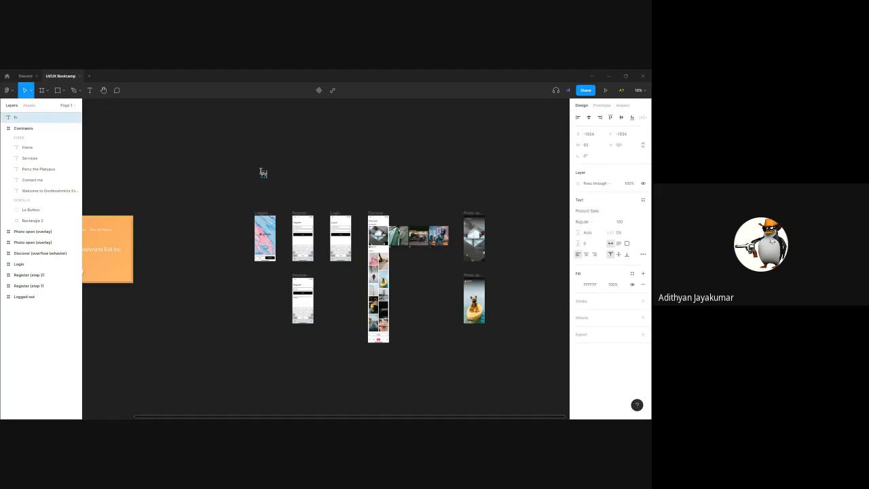
{"action": "type", "text": "ototyping"}
{"action": "key", "text": "Escape"}
Set the Prototyping heading's font size to 150 and line it up with the Logged out screen's edge
{"action": "left_click", "coordinate": [621, 222]}
{"action": "type", "text": "150"}
{"action": "key", "text": "Return"}
{"action": "left_click_drag", "start_coordinate": [289, 177], "coordinate": [282, 177]}
{"action": "left_click", "coordinate": [303, 165]}
Duplicate the Prototyping heading above the orange website frame and change the copy's text to "Constraints"
{"action": "left_click_drag", "start_coordinate": [266, 171], "coordinate": [147, 193]}
{"action": "double_click", "coordinate": [150, 194]}
{"action": "type", "text": "Constraints"}
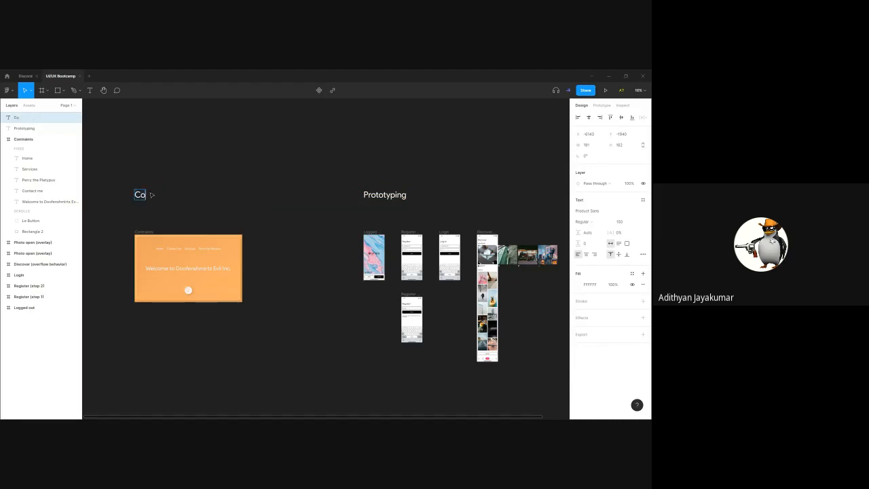
{"action": "key", "text": "Escape"}
{"action": "key", "text": "Escape"}
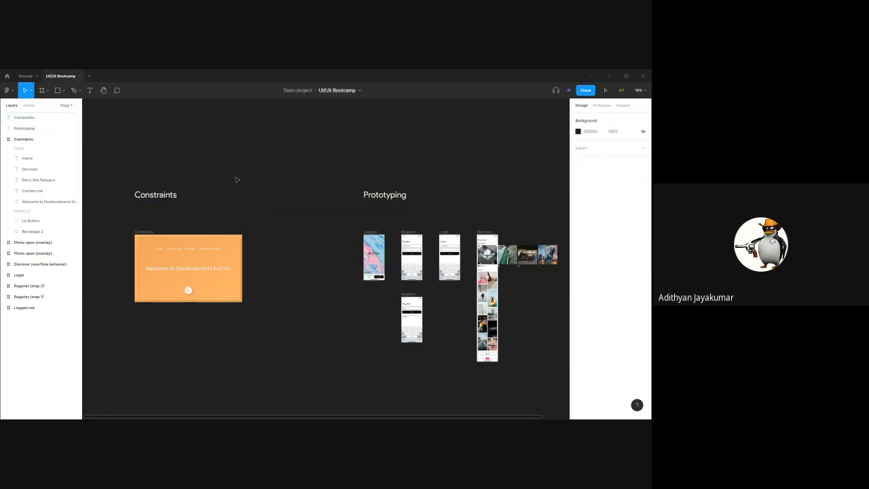
Copy the share link of the UI/UX Bootcamp file
{"action": "left_click", "coordinate": [585, 91]}
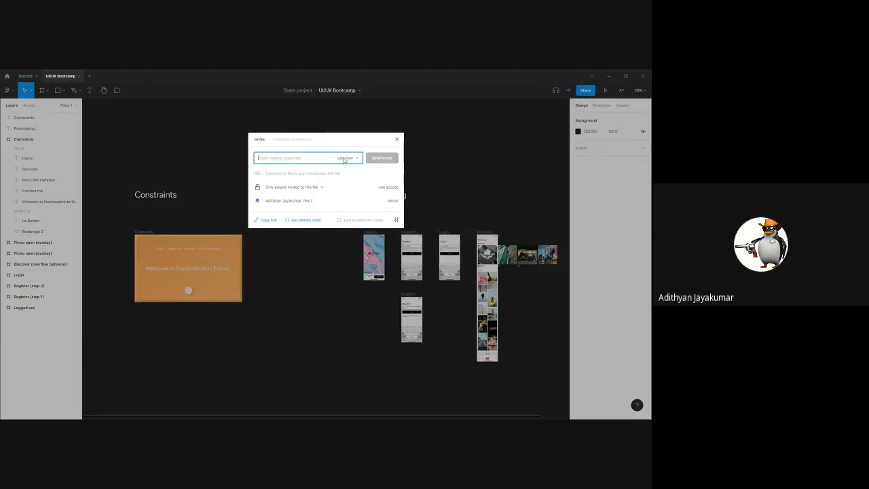
{"action": "left_click", "coordinate": [263, 220]}
{"action": "left_click", "coordinate": [395, 140]}
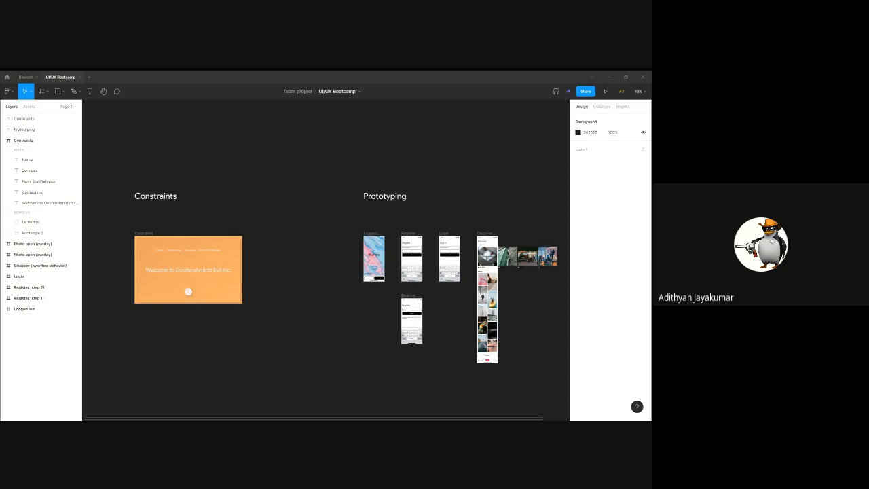
Check the file's invite and sharing options, then review its list of missing fonts
{"action": "left_click_drag", "start_coordinate": [337, 351], "coordinate": [277, 347]}
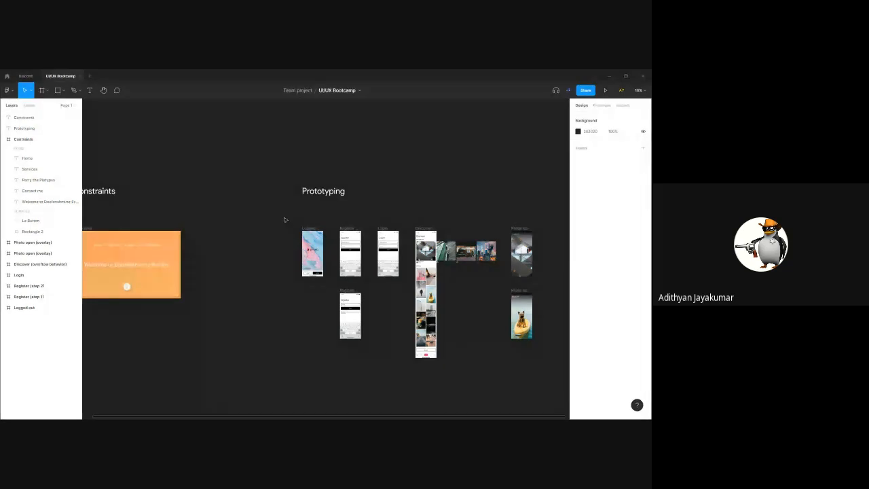
{"action": "left_click_drag", "start_coordinate": [277, 226], "coordinate": [501, 357]}
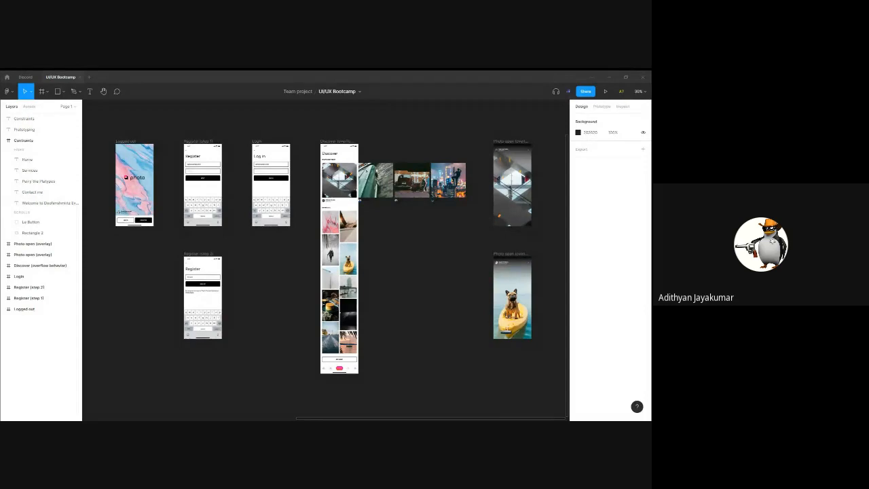
{"action": "left_click", "coordinate": [585, 91]}
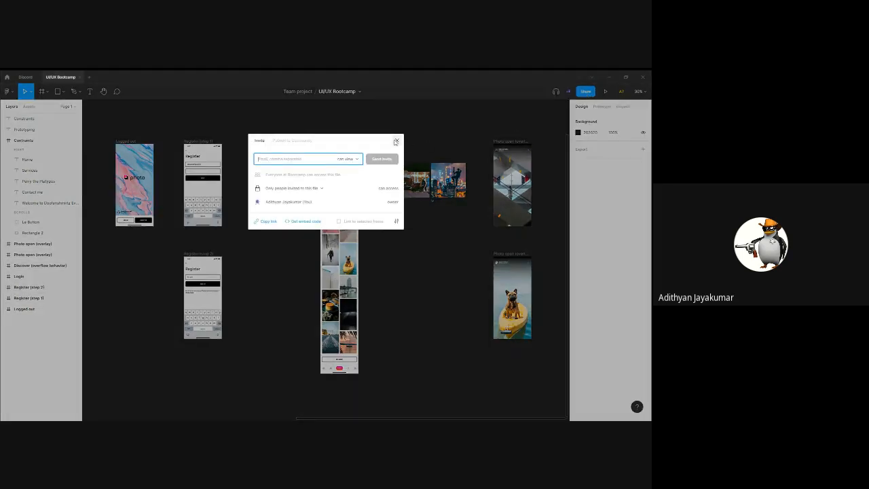
{"action": "left_click", "coordinate": [396, 141]}
{"action": "left_click", "coordinate": [621, 92]}
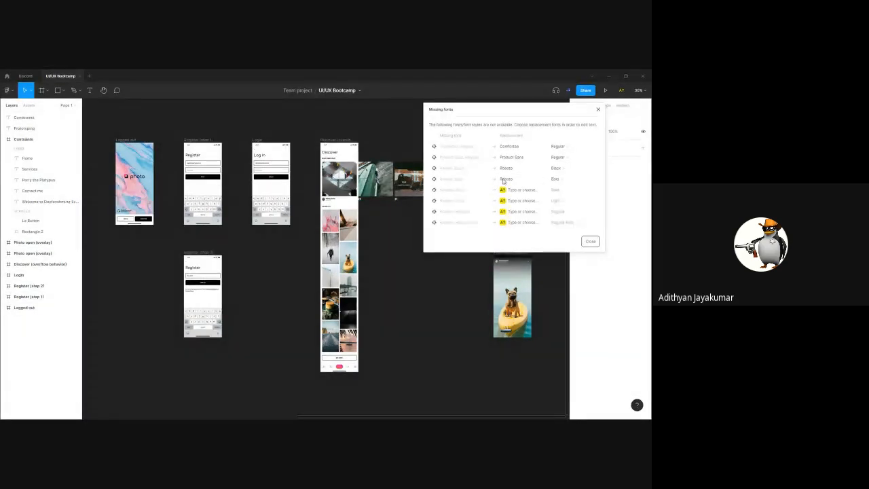
{"action": "left_click", "coordinate": [590, 241]}
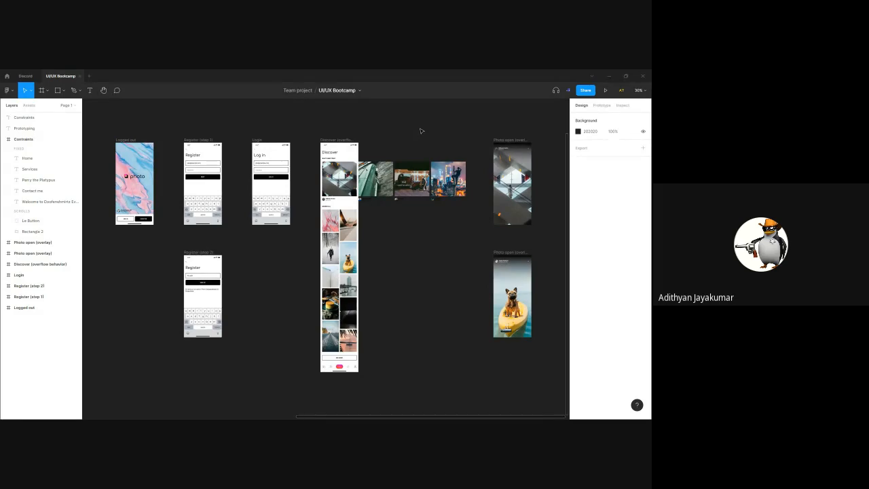
Look over the photo app's Logged out, Register and Log in screens and the buttons that lead between them
{"action": "scroll", "coordinate": [295, 124], "scroll_direction": "left", "scroll_amount": 5}
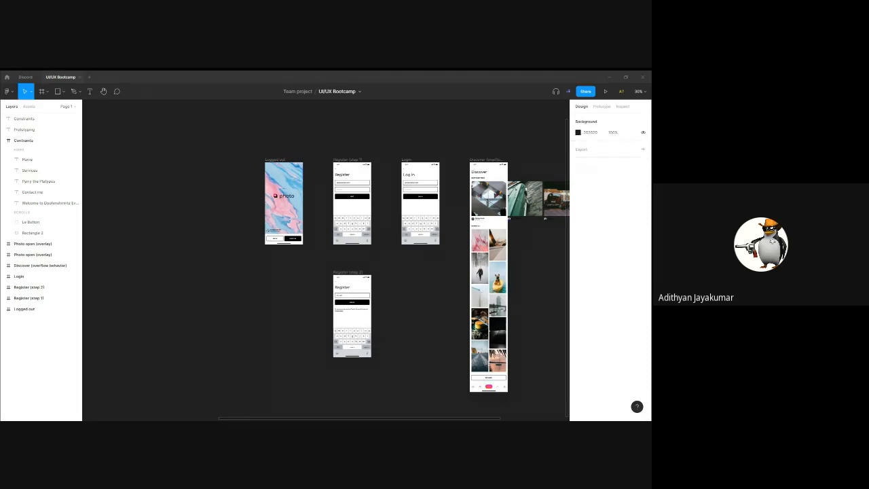
{"action": "left_click_drag", "start_coordinate": [389, 279], "coordinate": [367, 288]}
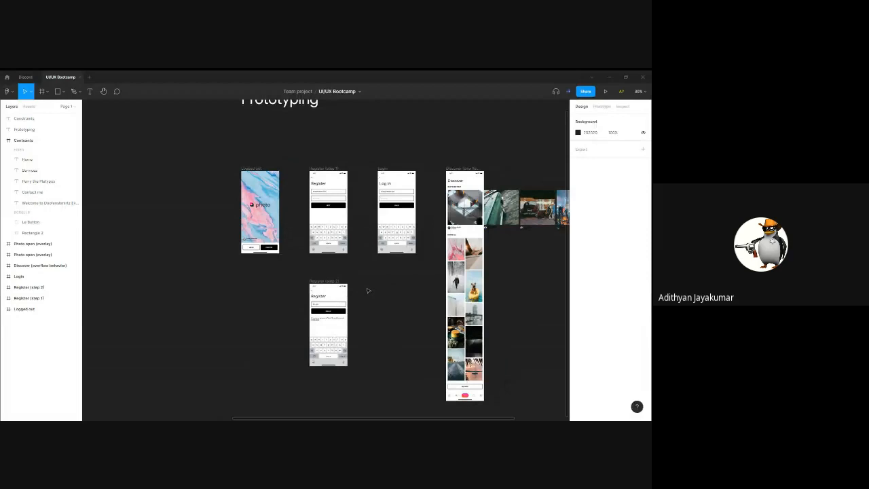
{"action": "left_click_drag", "start_coordinate": [229, 163], "coordinate": [295, 264]}
{"action": "left_click_drag", "start_coordinate": [365, 257], "coordinate": [354, 250]}
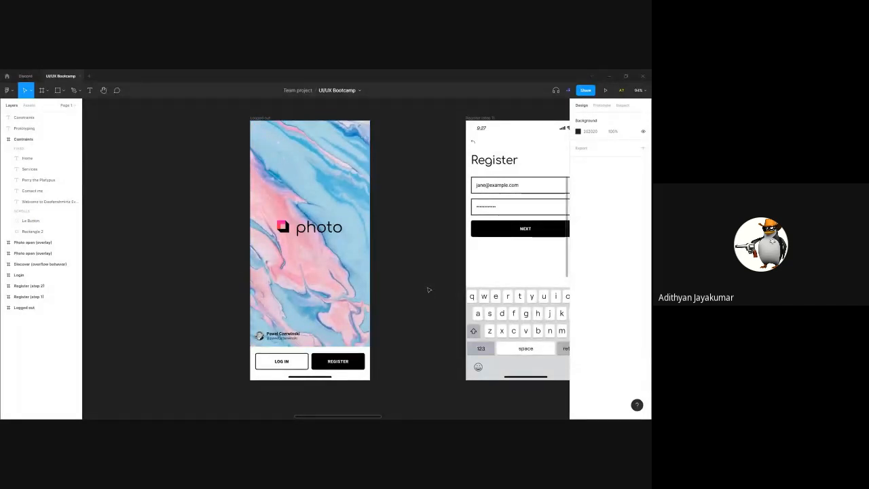
{"action": "left_click_drag", "start_coordinate": [423, 281], "coordinate": [338, 276]}
{"action": "left_click", "coordinate": [323, 364]}
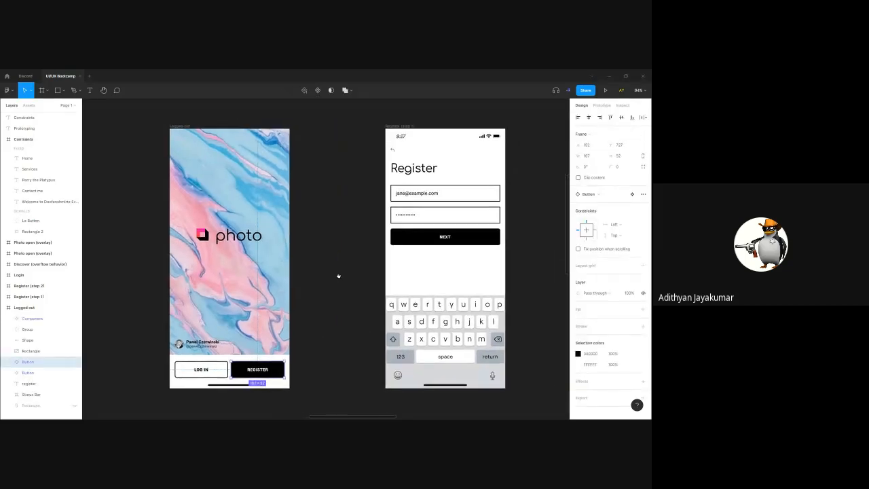
{"action": "scroll", "coordinate": [338, 277], "scroll_direction": "right", "scroll_amount": 2}
{"action": "left_click", "coordinate": [323, 219]}
{"action": "scroll", "coordinate": [323, 219], "scroll_direction": "down", "scroll_amount": 5}
{"action": "scroll", "coordinate": [324, 246], "scroll_direction": "down", "scroll_amount": 2}
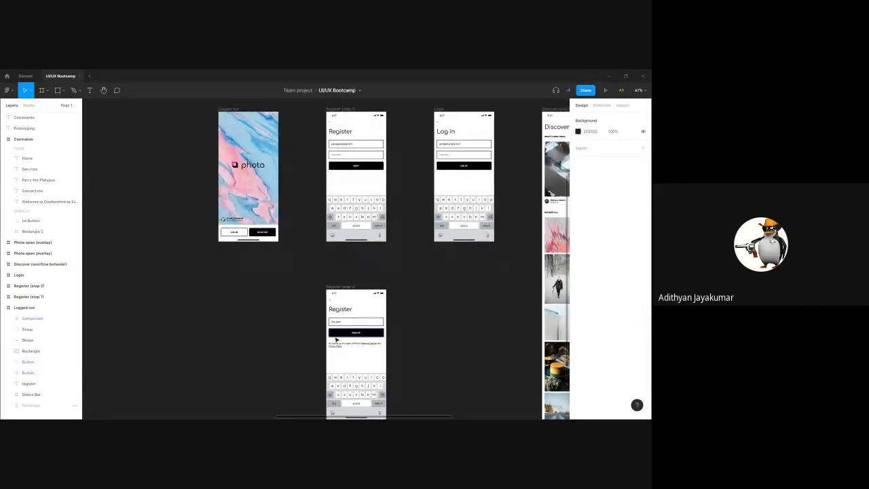
{"action": "scroll", "coordinate": [408, 176], "scroll_direction": "up", "scroll_amount": 1}
{"action": "scroll", "coordinate": [360, 271], "scroll_direction": "left", "scroll_amount": 2}
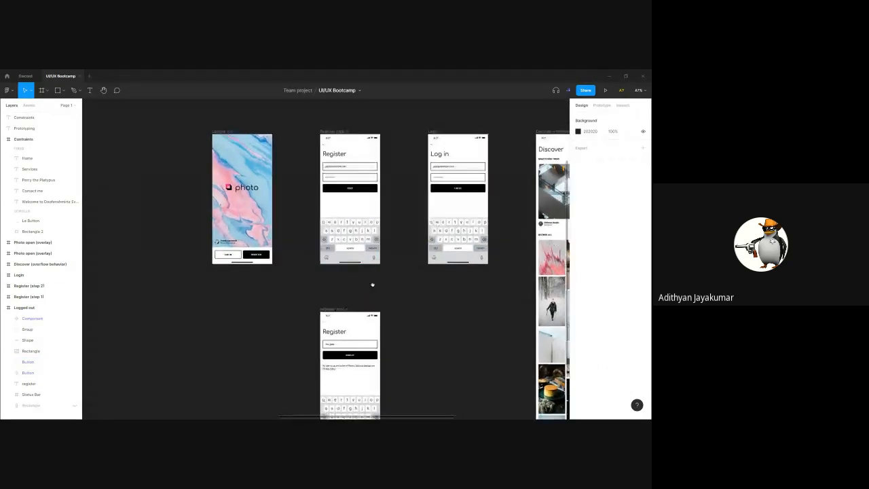
{"action": "scroll", "coordinate": [299, 271], "scroll_direction": "up", "scroll_amount": 2}
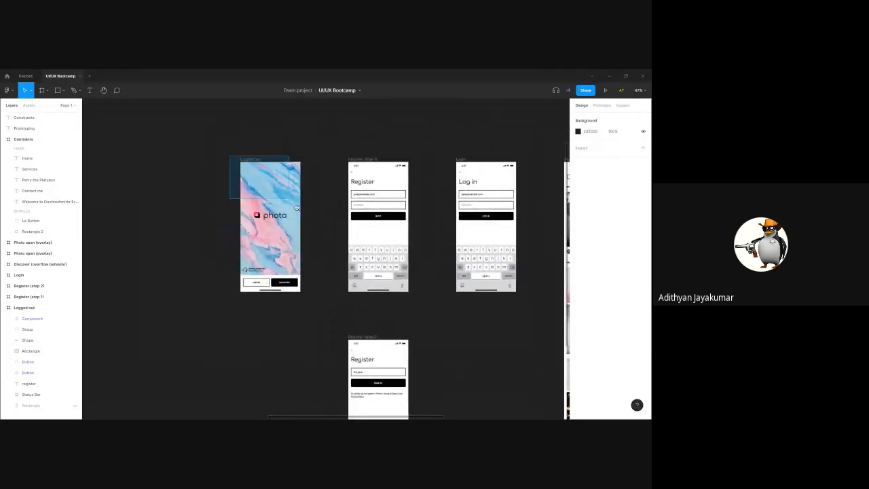
{"action": "scroll", "coordinate": [328, 304], "scroll_direction": "up", "scroll_amount": 3}
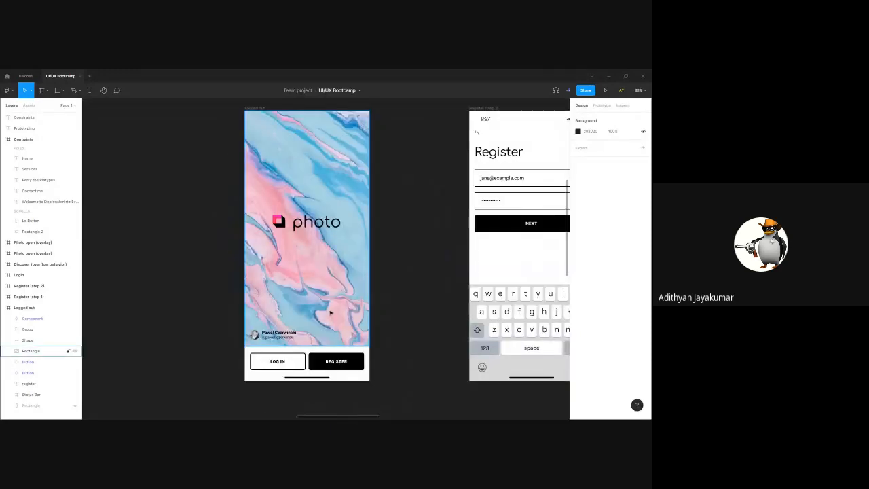
Switch to prototyping and connect the Logged out screen's Register button to the Register (step 1) frame
{"action": "left_click", "coordinate": [602, 106]}
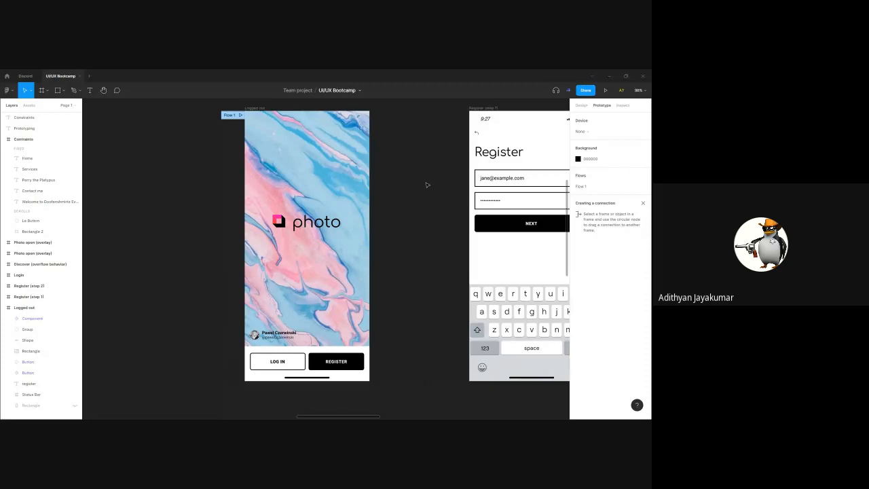
{"action": "left_click", "coordinate": [338, 361]}
{"action": "left_click", "coordinate": [498, 108]}
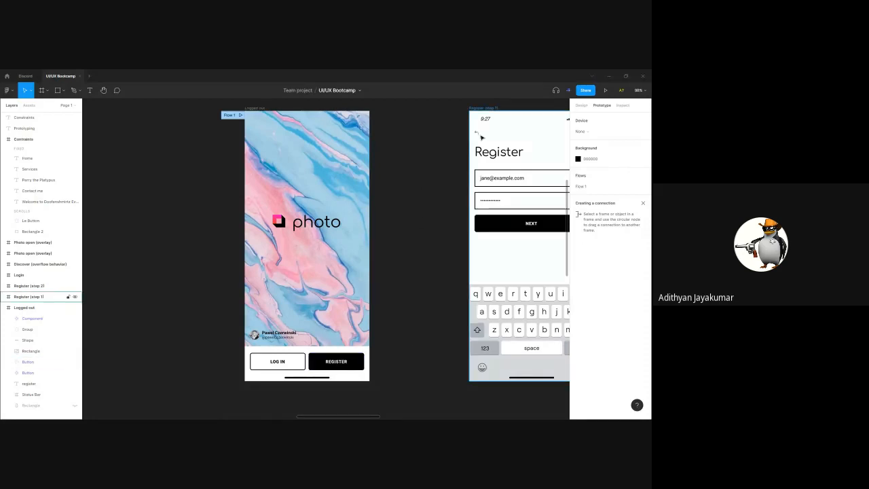
{"action": "left_click", "coordinate": [429, 201]}
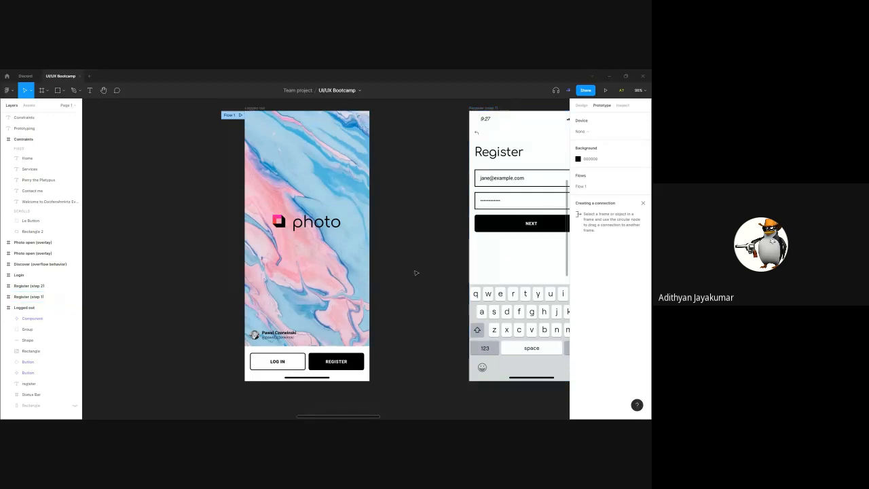
{"action": "left_click", "coordinate": [335, 363]}
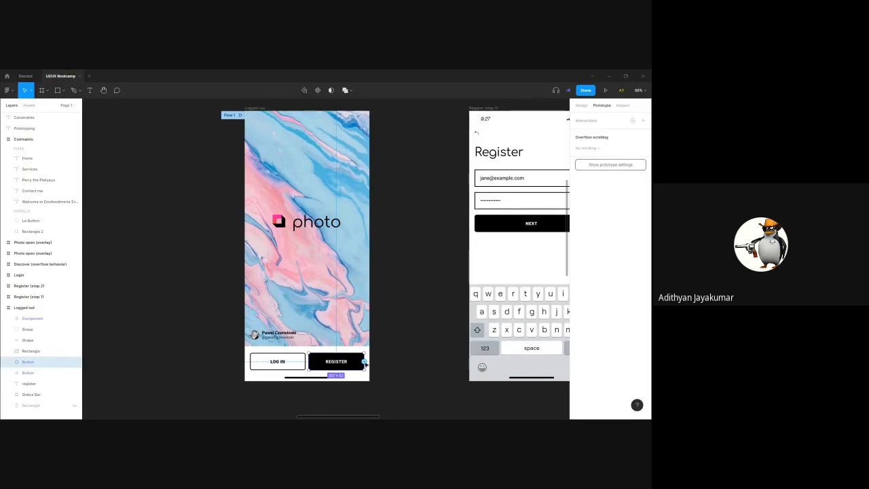
{"action": "left_click_drag", "start_coordinate": [364, 363], "coordinate": [477, 209]}
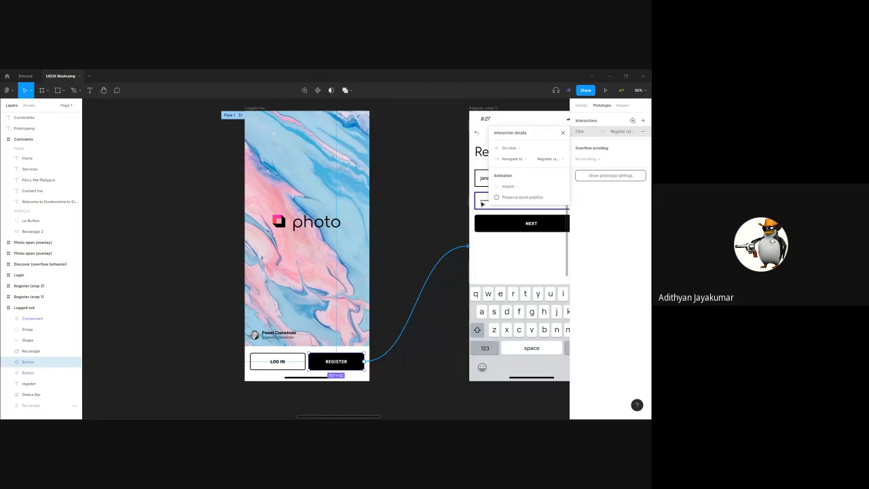
Keep the Register button's interaction as On click, Navigate to Register (step 1), and set its animation to Smart animate
{"action": "left_click", "coordinate": [531, 148]}
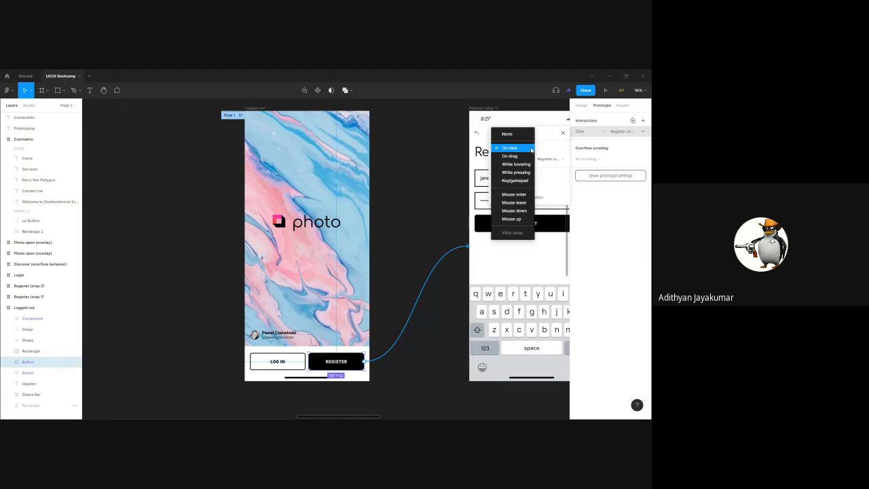
{"action": "left_click", "coordinate": [509, 147]}
{"action": "left_click", "coordinate": [529, 160]}
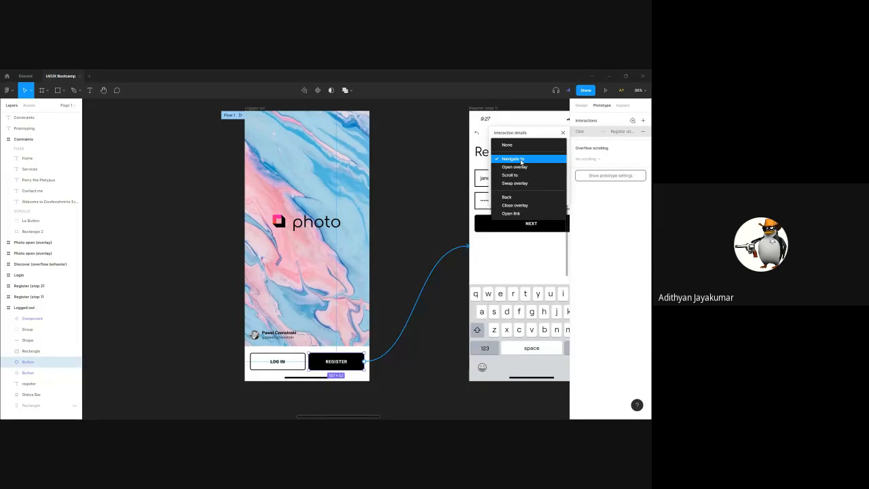
{"action": "left_click", "coordinate": [521, 159]}
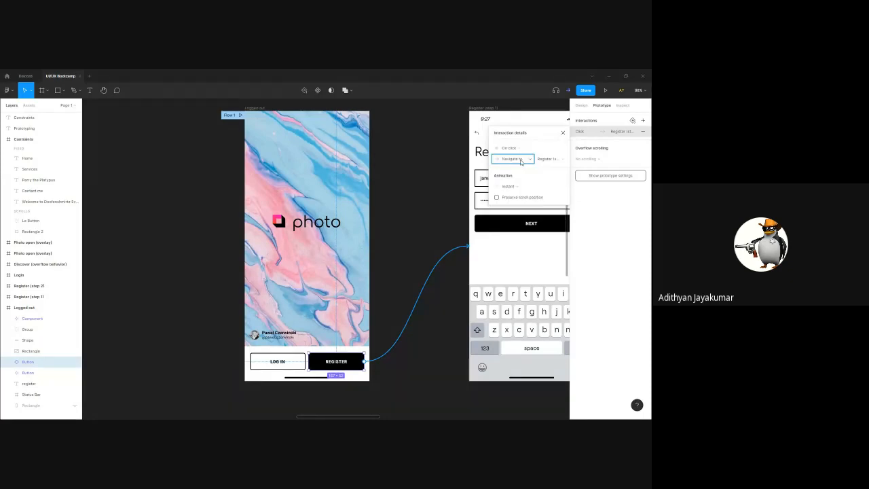
{"action": "left_click", "coordinate": [551, 159]}
{"action": "left_click", "coordinate": [553, 160]}
{"action": "left_click", "coordinate": [517, 186]}
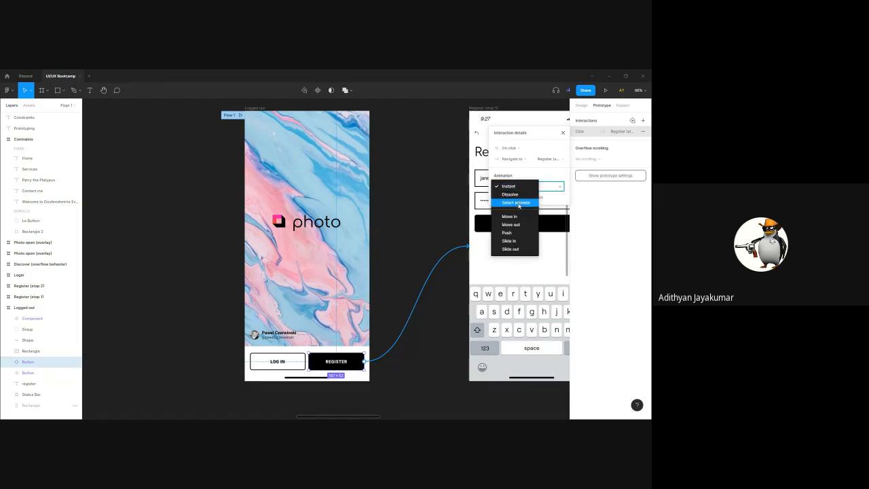
{"action": "left_click", "coordinate": [518, 202]}
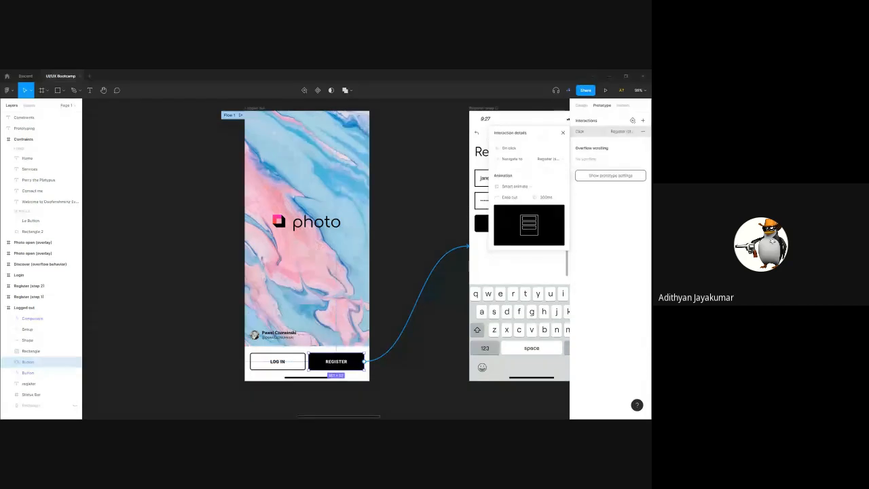
{"action": "scroll", "coordinate": [400, 293], "scroll_direction": "right", "scroll_amount": 2}
{"action": "scroll", "coordinate": [400, 293], "scroll_direction": "right", "scroll_amount": 1}
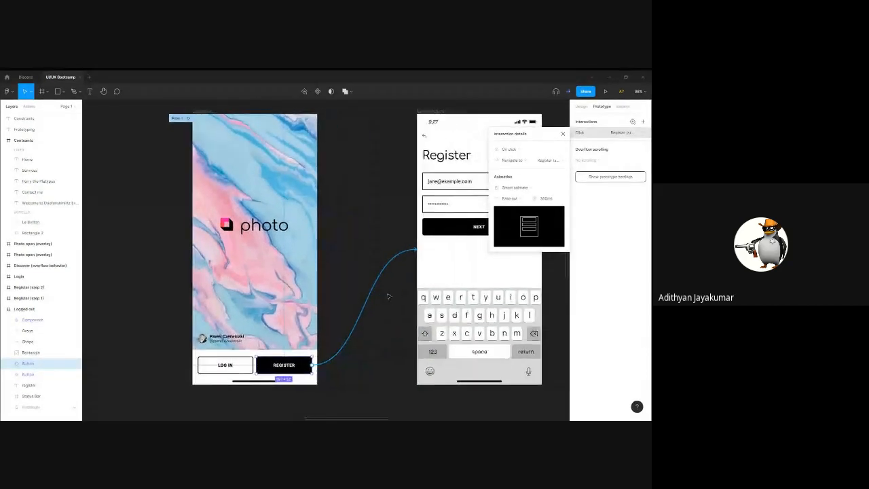
{"action": "left_click", "coordinate": [372, 151]}
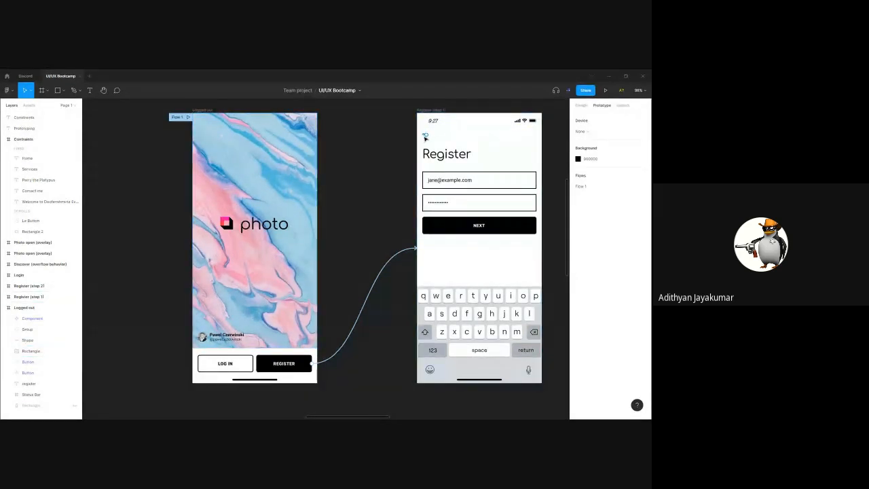
Connect the back arrow on the Register (step 1) screen to the Logged out frame
{"action": "scroll", "coordinate": [427, 136], "scroll_direction": "up", "scroll_amount": 10}
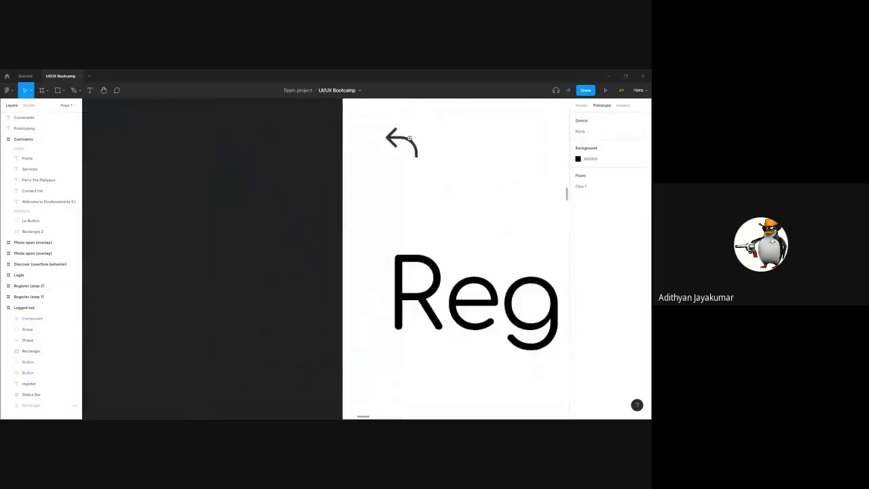
{"action": "left_click", "coordinate": [415, 142]}
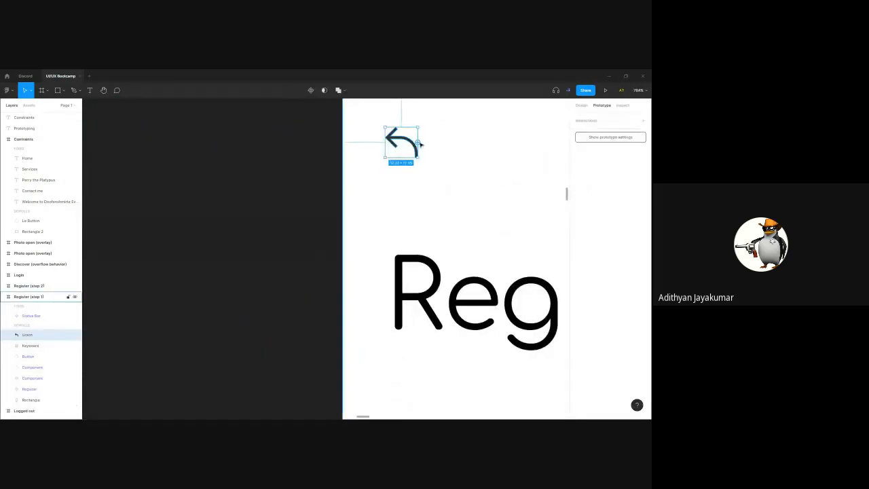
{"action": "scroll", "coordinate": [417, 143], "scroll_direction": "down", "scroll_amount": 5}
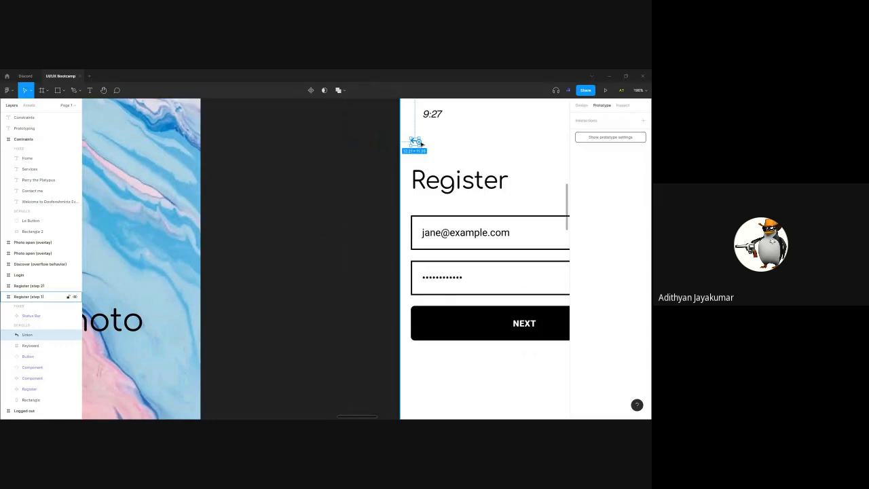
{"action": "left_click_drag", "start_coordinate": [420, 142], "coordinate": [211, 204]}
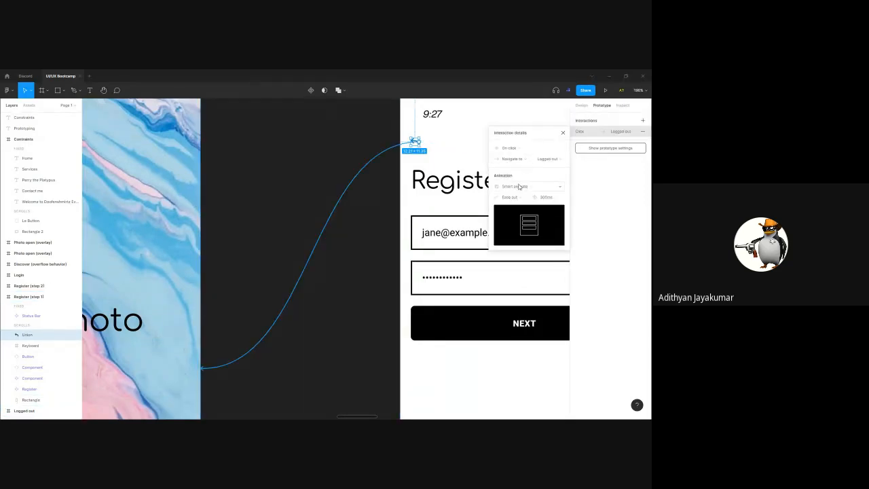
{"action": "left_click", "coordinate": [311, 159]}
Run the prototype and repeatedly test going to the Register screen and returning to the Logged out screen with the back arrow
{"action": "scroll", "coordinate": [304, 157], "scroll_direction": "down", "scroll_amount": 5}
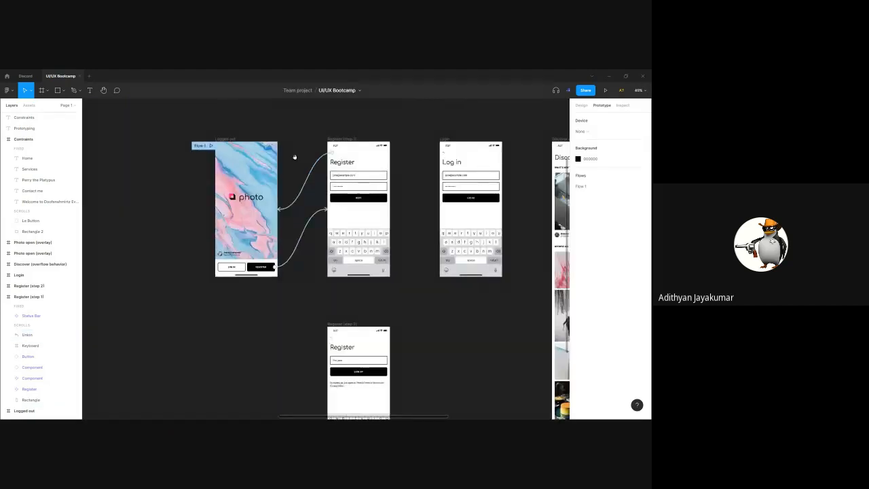
{"action": "scroll", "coordinate": [294, 157], "scroll_direction": "left", "scroll_amount": 1}
{"action": "left_click_drag", "start_coordinate": [233, 129], "coordinate": [429, 281]}
{"action": "key", "text": "shift+2"}
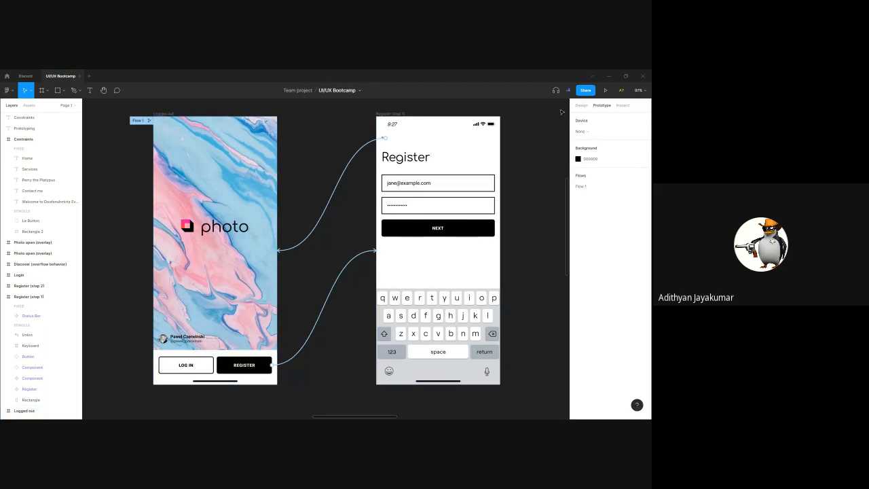
{"action": "left_click", "coordinate": [605, 92]}
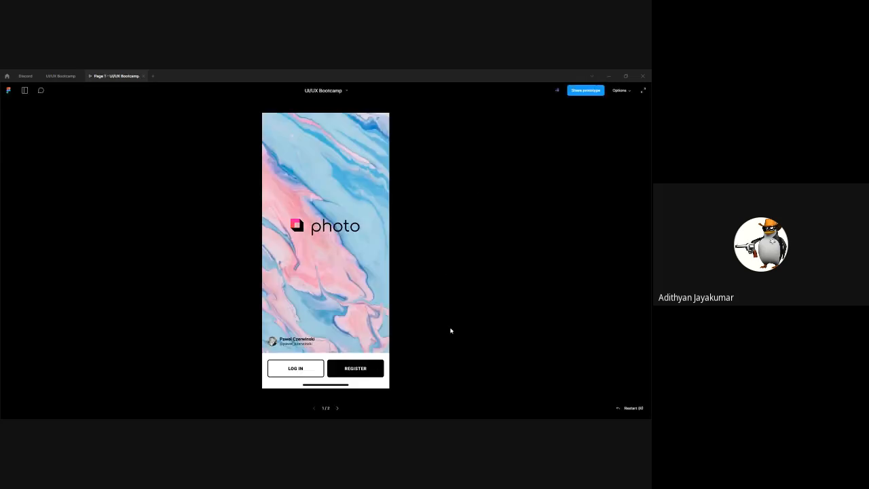
{"action": "left_click", "coordinate": [421, 240]}
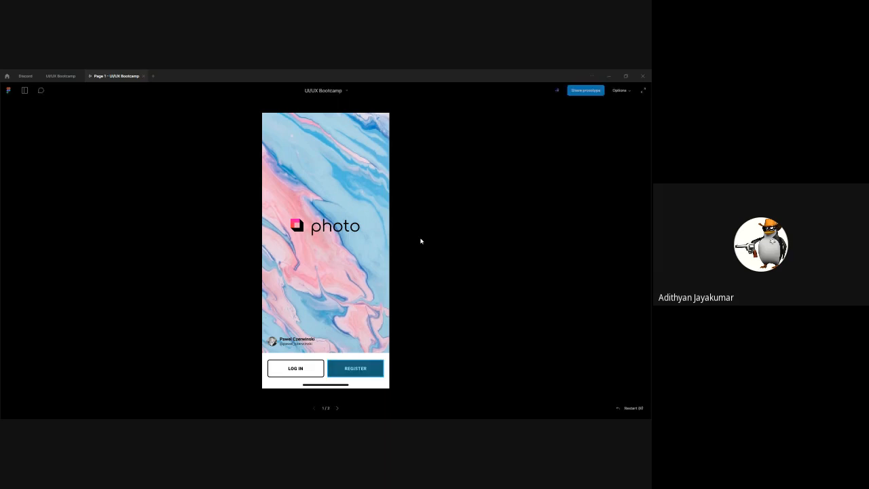
{"action": "left_click", "coordinate": [361, 368]}
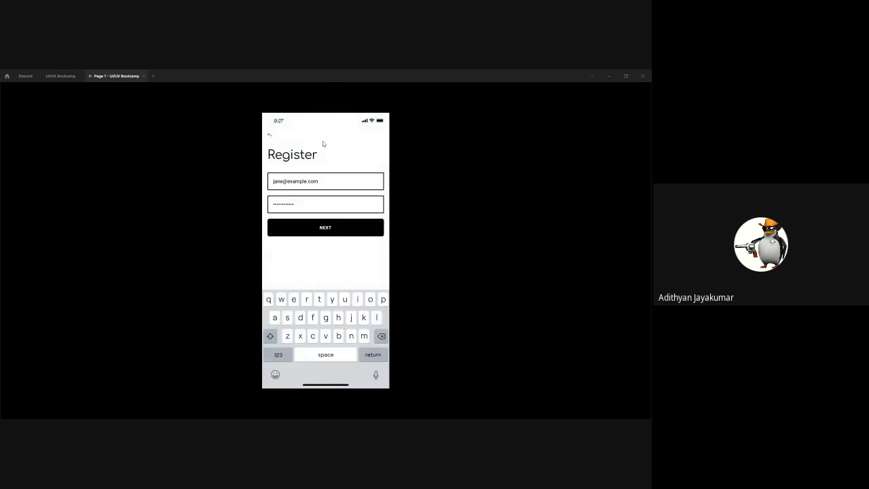
{"action": "left_click", "coordinate": [270, 137]}
{"action": "left_click", "coordinate": [342, 366]}
{"action": "left_click", "coordinate": [269, 137]}
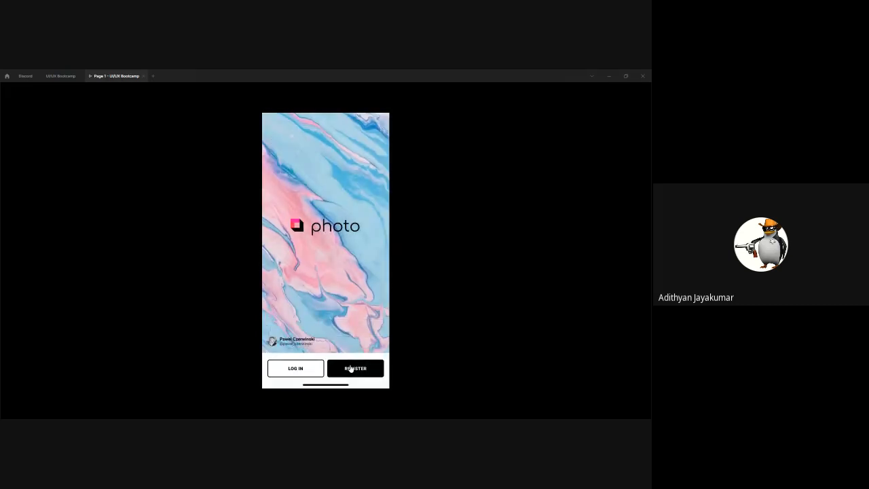
{"action": "left_click", "coordinate": [352, 368]}
{"action": "left_click", "coordinate": [269, 136]}
{"action": "left_click", "coordinate": [362, 372]}
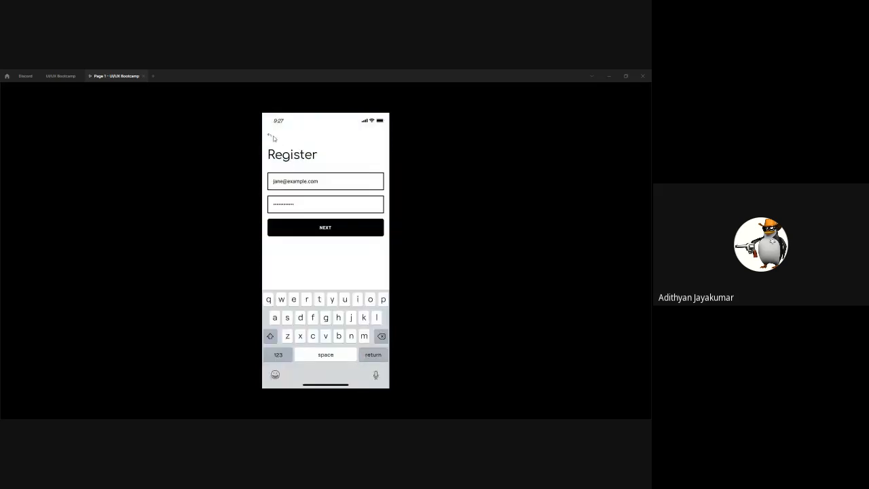
{"action": "left_click", "coordinate": [270, 136]}
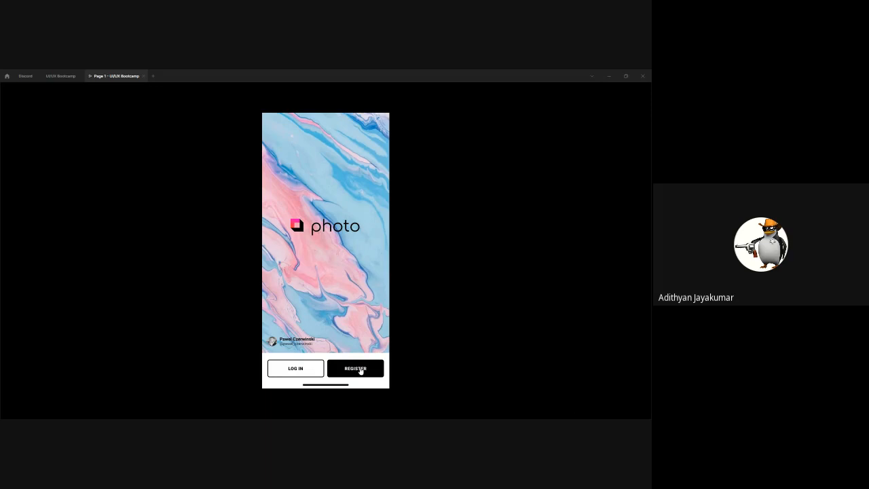
{"action": "left_click", "coordinate": [355, 368]}
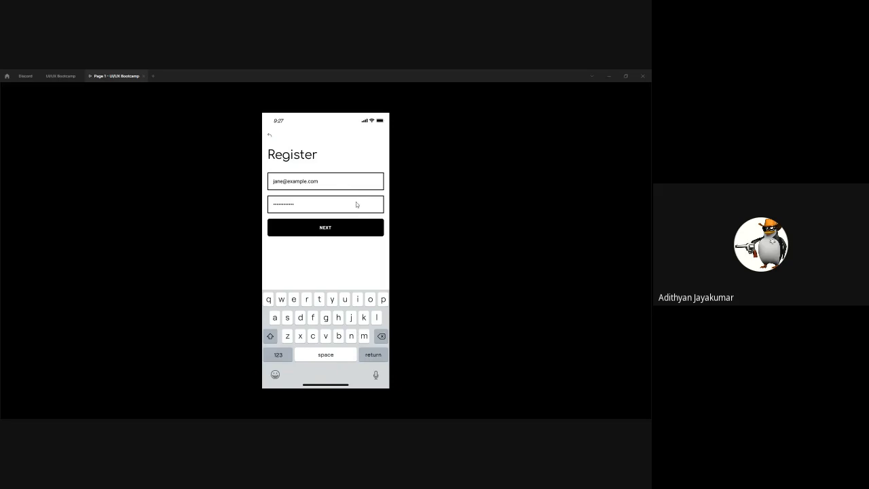
{"action": "left_click", "coordinate": [269, 136]}
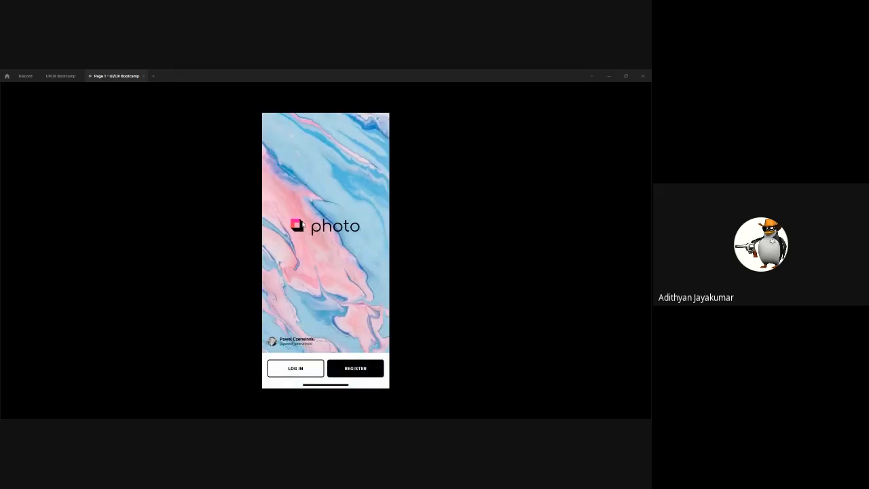
{"action": "left_click", "coordinate": [354, 369]}
{"action": "left_click", "coordinate": [269, 137]}
{"action": "left_click", "coordinate": [353, 371]}
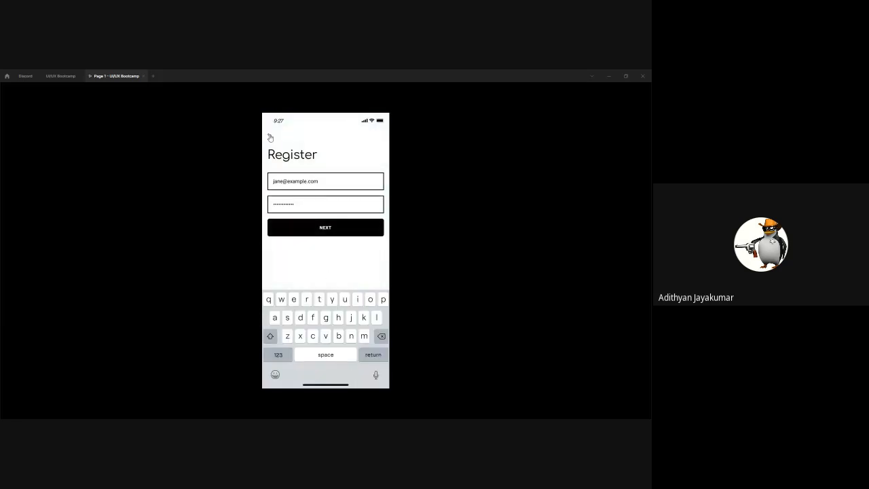
Test the Register screen's back arrow and the Register button once more, and close the prototype preview
{"action": "left_click", "coordinate": [270, 137]}
{"action": "left_click", "coordinate": [359, 361]}
{"action": "left_click", "coordinate": [270, 138]}
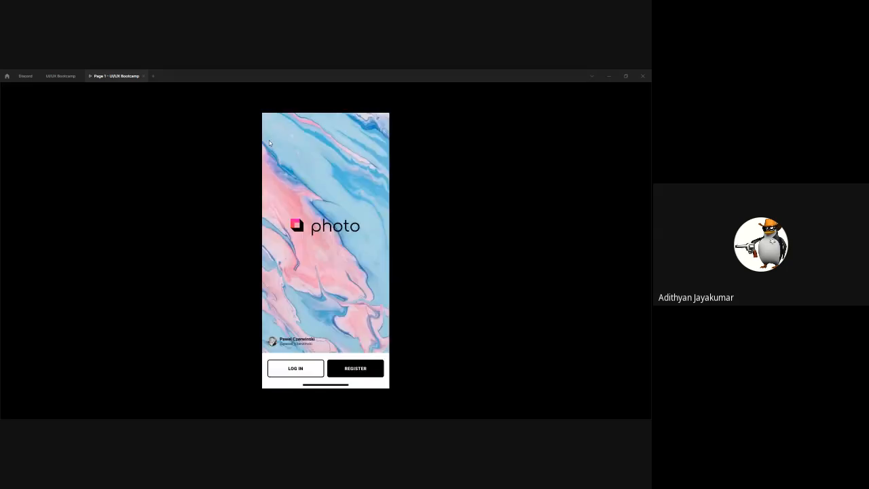
{"action": "left_click", "coordinate": [144, 76]}
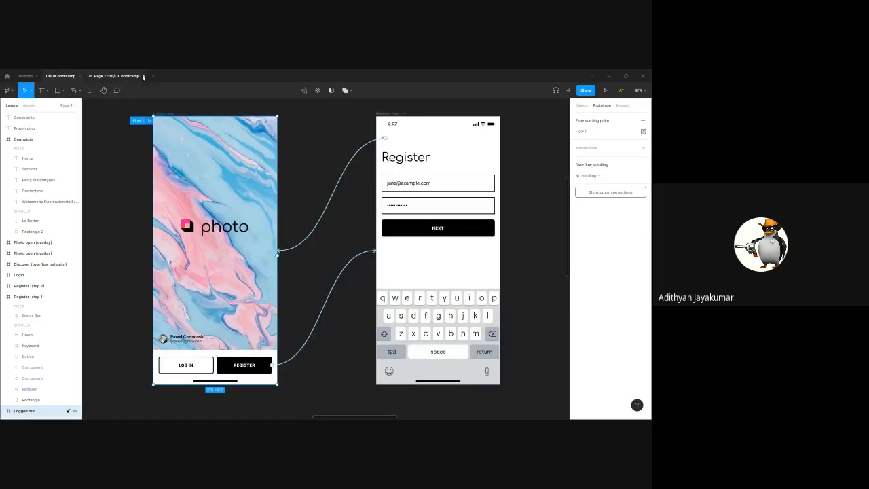
{"action": "scroll", "coordinate": [311, 186], "scroll_direction": "left", "scroll_amount": 1}
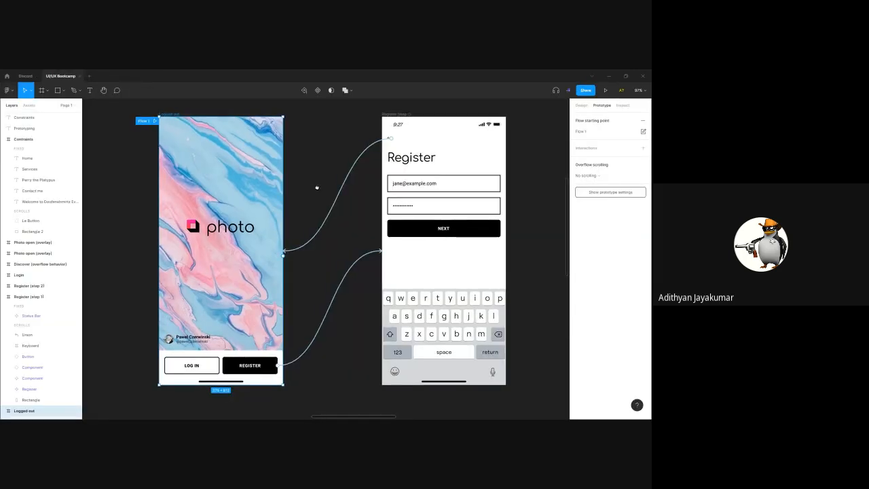
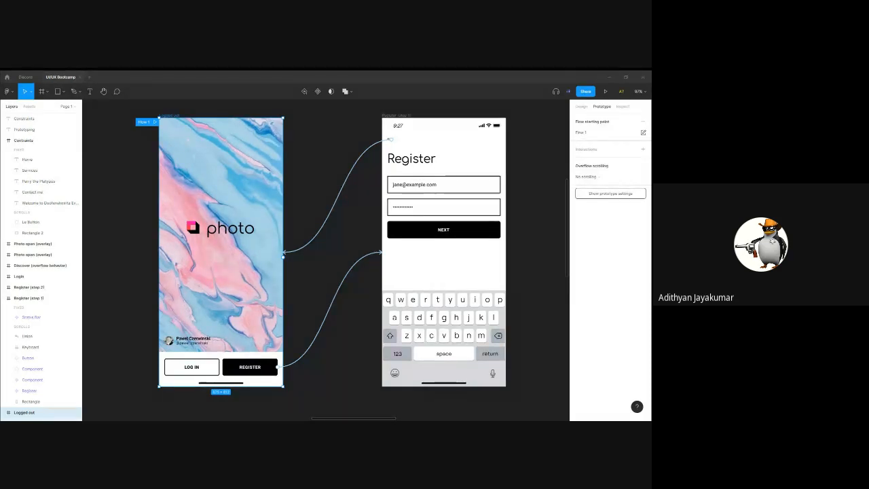
Connect the Log in button on the Logged out screen to the Login frame with an On click, Navigate to interaction
{"action": "scroll", "coordinate": [235, 293], "scroll_direction": "down", "scroll_amount": 5}
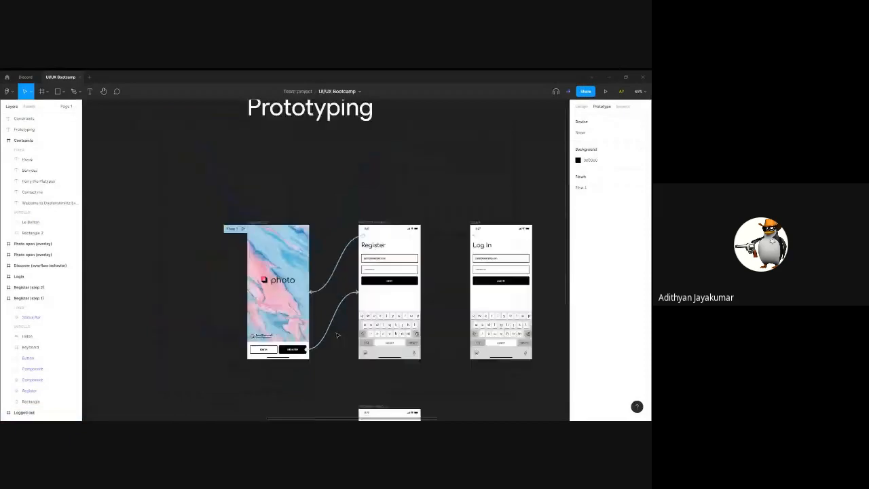
{"action": "left_click", "coordinate": [220, 331]}
{"action": "left_click_drag", "start_coordinate": [228, 330], "coordinate": [422, 273]}
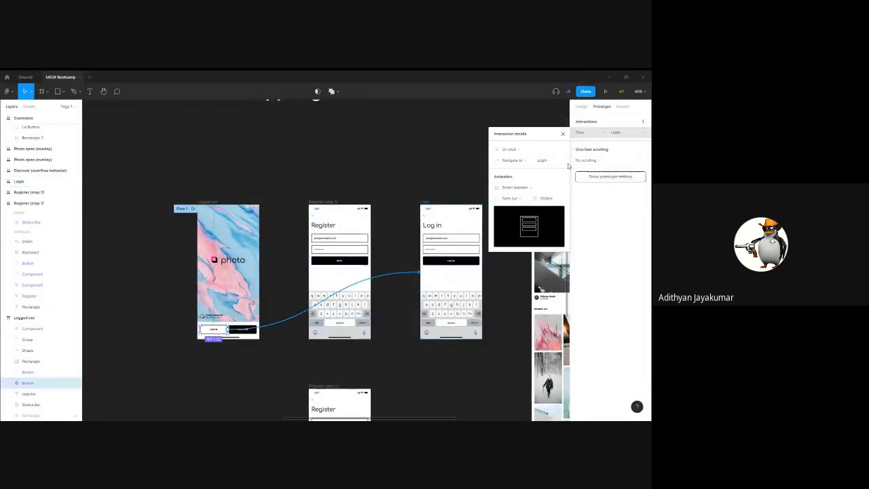
{"action": "left_click", "coordinate": [381, 176]}
{"action": "scroll", "coordinate": [360, 171], "scroll_direction": "down", "scroll_amount": 2}
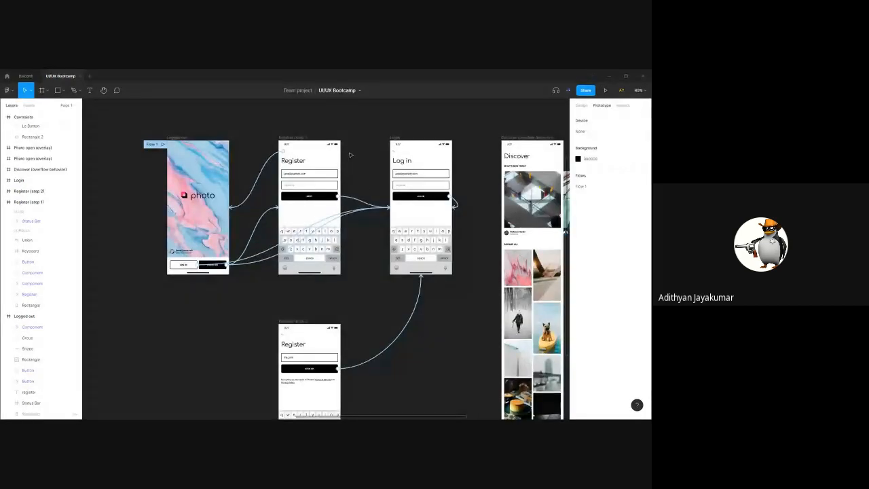
Delete the stray connections to the Login frame from the Register (step 1) Next button and the Logged out Register button
{"action": "left_click", "coordinate": [353, 200]}
{"action": "key", "text": "Delete"}
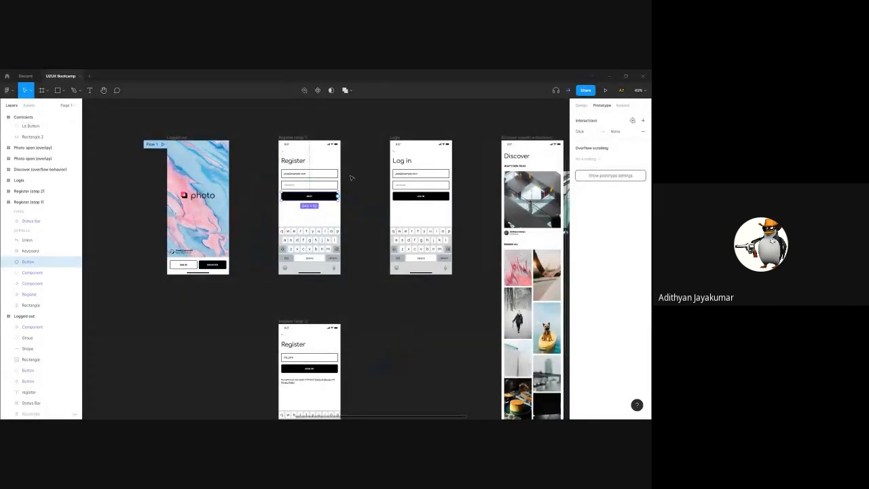
{"action": "left_click", "coordinate": [303, 131]}
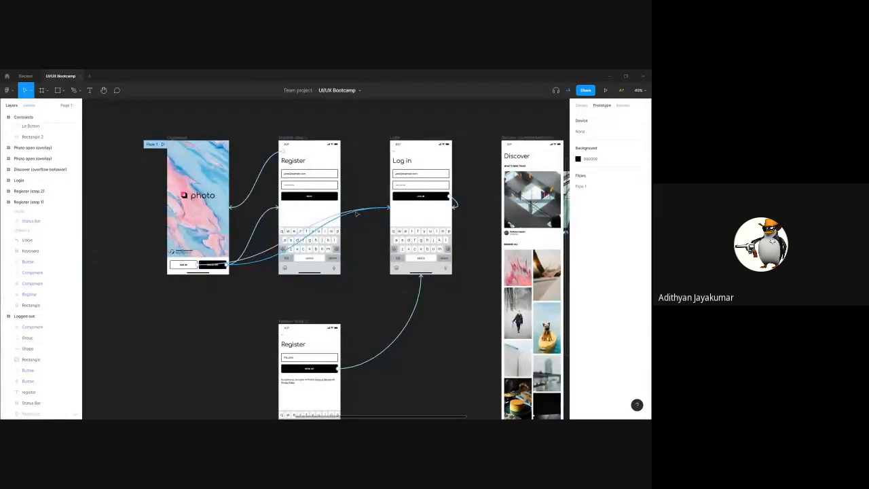
{"action": "left_click", "coordinate": [257, 264]}
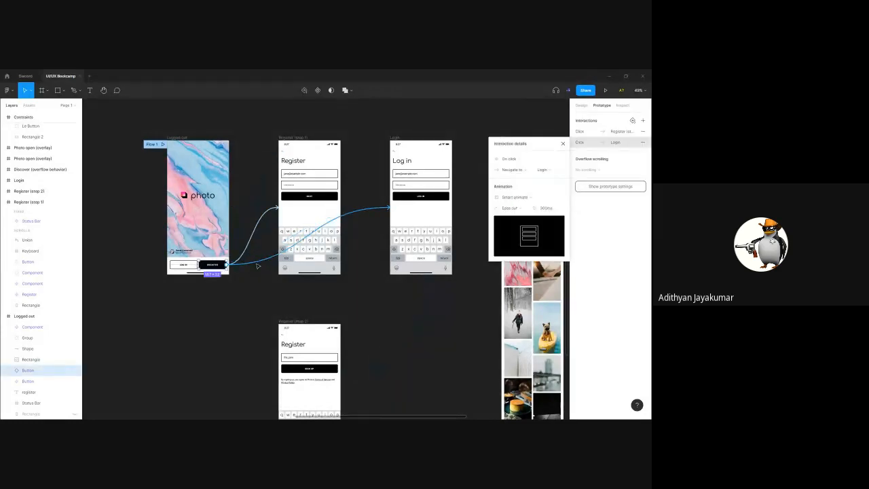
{"action": "key", "text": "Delete"}
{"action": "left_click", "coordinate": [244, 134]}
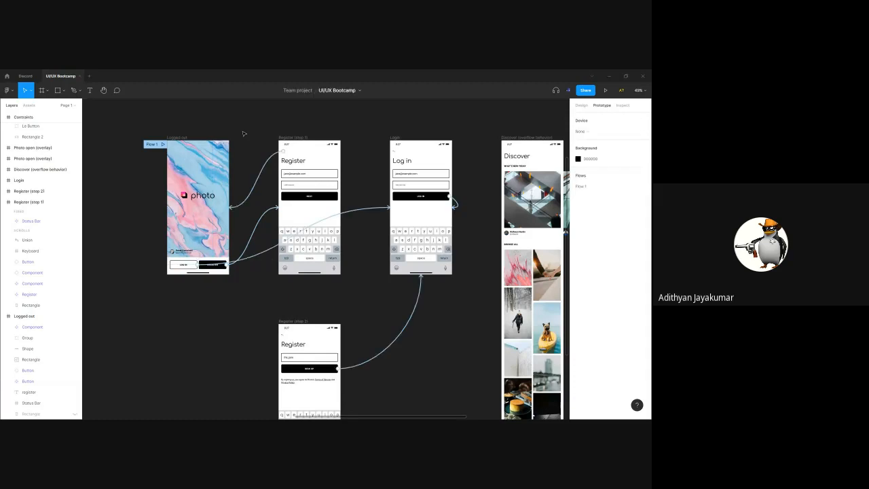
Delete the Register (step 2) Sign up button's connection to Login and the Login screen's connection to itself
{"action": "left_click", "coordinate": [395, 338]}
{"action": "key", "text": "Delete"}
{"action": "left_click", "coordinate": [457, 204]}
{"action": "key", "text": "Delete"}
{"action": "scroll", "coordinate": [278, 311], "scroll_direction": "down", "scroll_amount": 3}
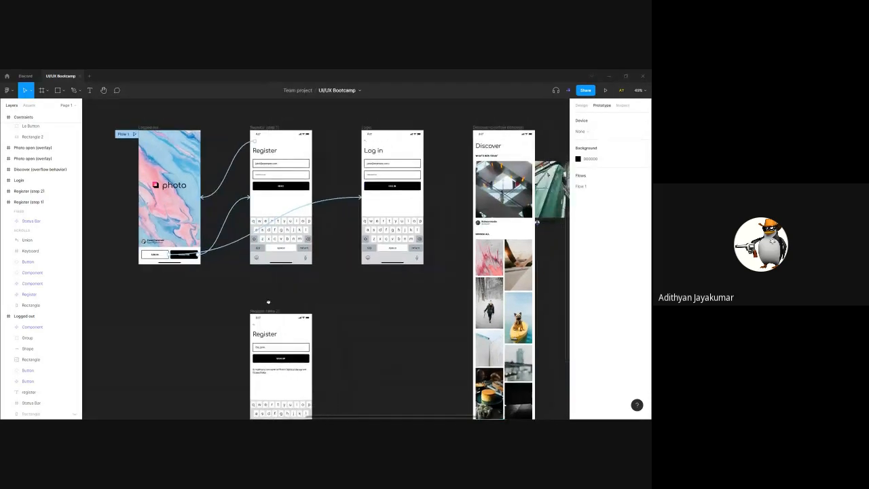
Connect the Next button on Register (step 1) to the Register (step 2) frame
{"action": "scroll", "coordinate": [372, 216], "scroll_direction": "up", "scroll_amount": 2}
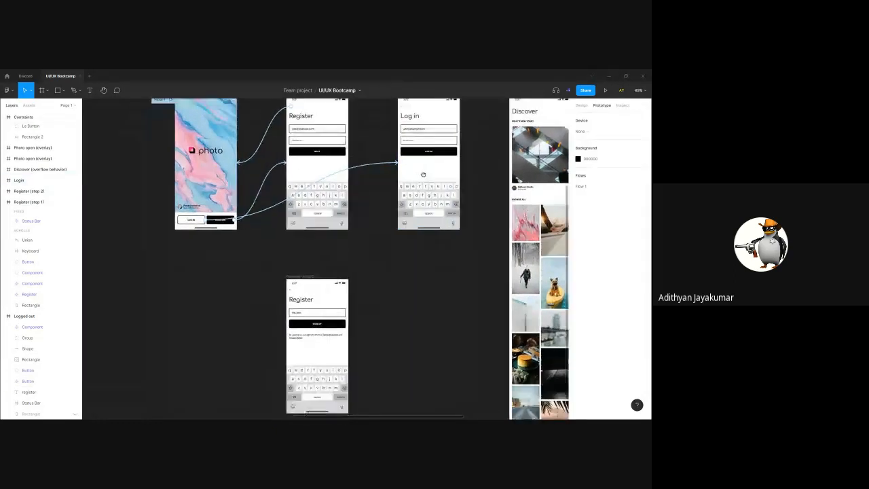
{"action": "left_click", "coordinate": [311, 177]}
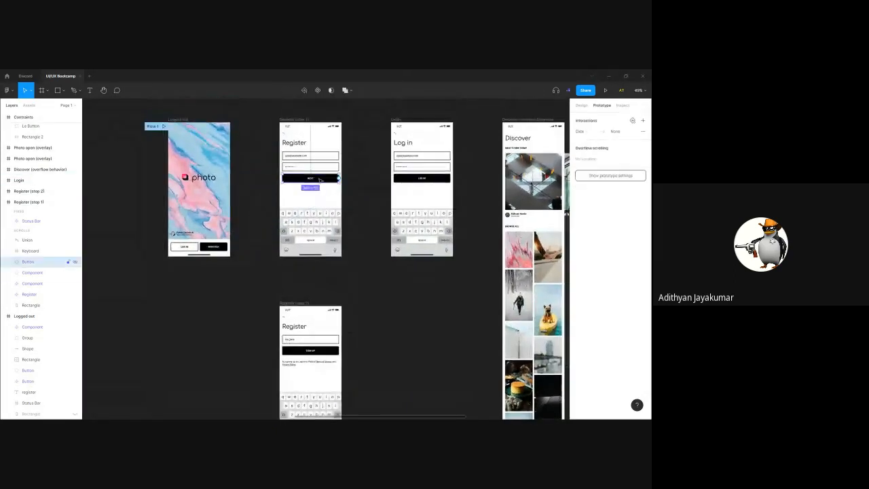
{"action": "left_click_drag", "start_coordinate": [338, 178], "coordinate": [360, 196]}
{"action": "left_click_drag", "start_coordinate": [351, 238], "coordinate": [305, 310]}
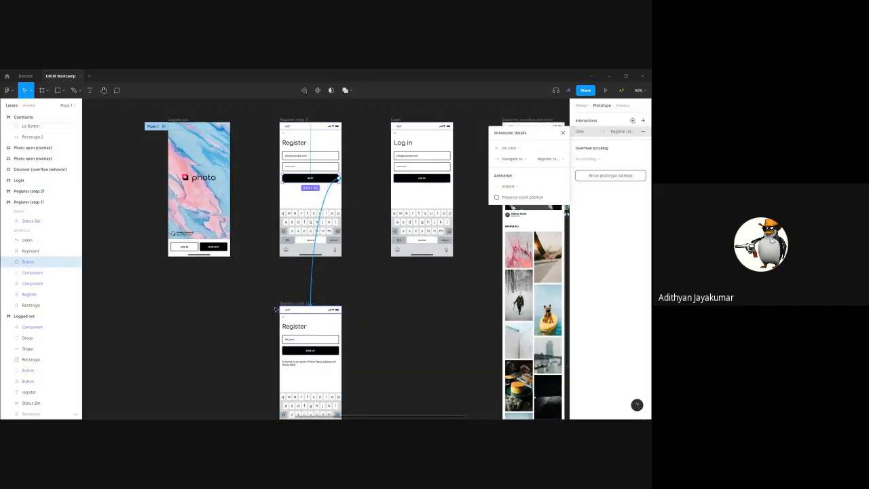
{"action": "key", "text": "Escape"}
{"action": "key", "text": "Escape"}
Connect the Register (step 2) back arrow to Register (step 1) and the Login screen's back arrow to Logged out
{"action": "left_click_drag", "start_coordinate": [285, 317], "coordinate": [319, 238]}
{"action": "left_click", "coordinate": [365, 217]}
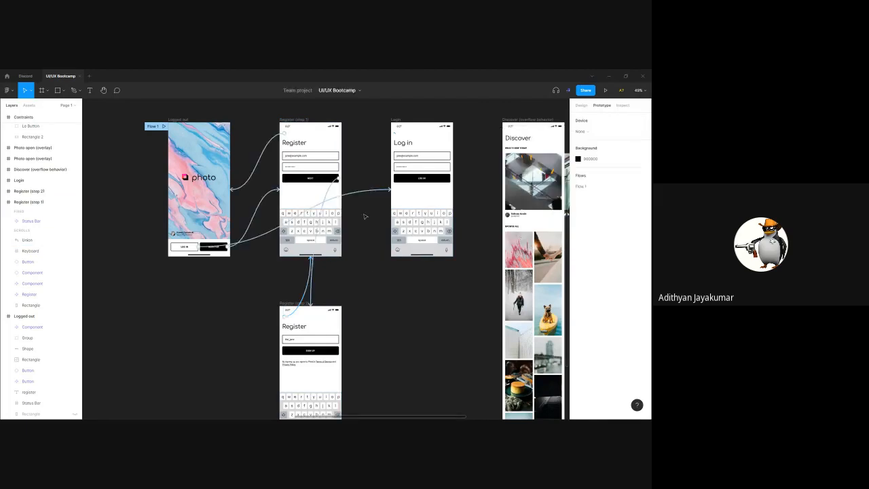
{"action": "scroll", "coordinate": [360, 229], "scroll_direction": "right", "scroll_amount": 3}
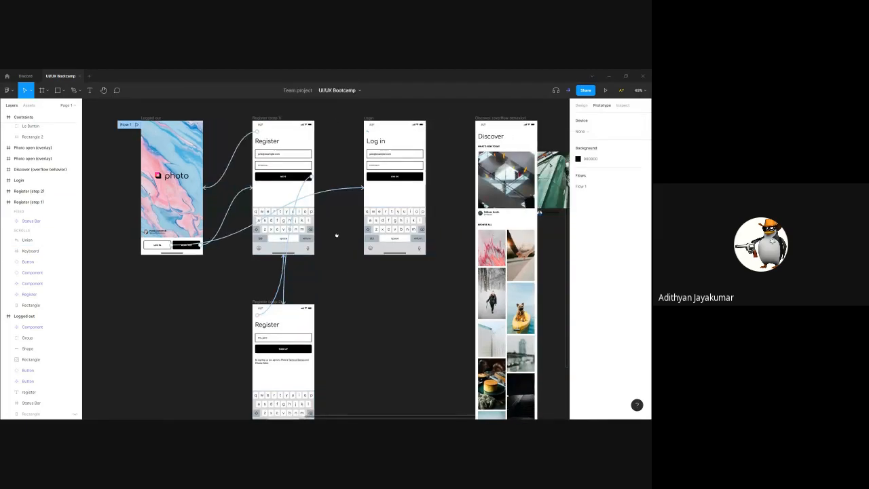
{"action": "left_click_drag", "start_coordinate": [361, 134], "coordinate": [197, 183]}
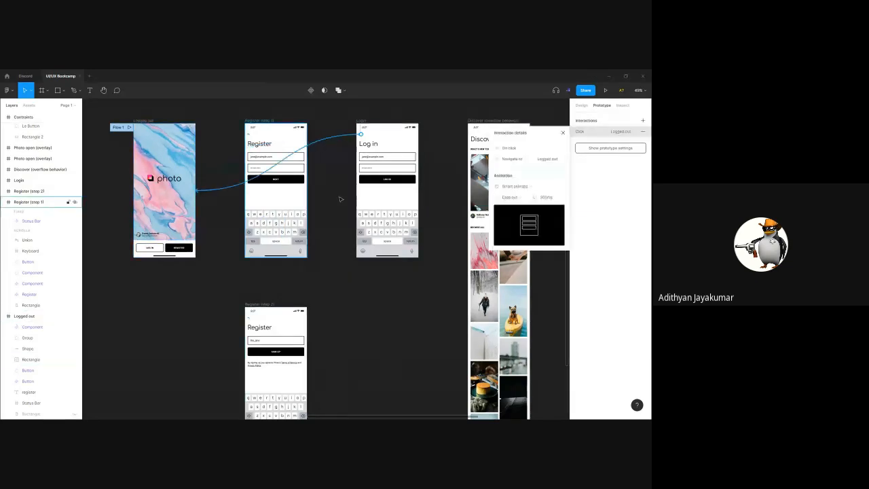
{"action": "left_click", "coordinate": [348, 118]}
Connect the Sign up button on Register (step 2) to the Login frame with a Smart animate transition
{"action": "left_click_drag", "start_coordinate": [370, 287], "coordinate": [364, 257]}
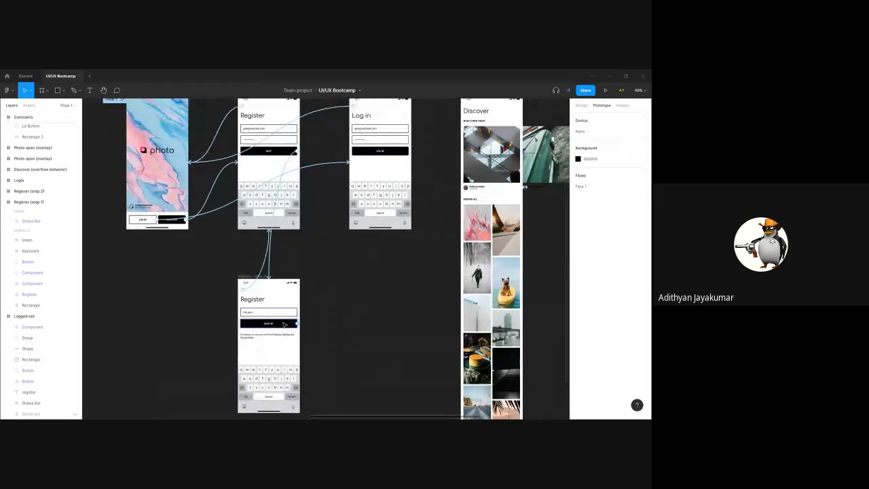
{"action": "left_click", "coordinate": [284, 323]}
{"action": "left_click_drag", "start_coordinate": [297, 323], "coordinate": [352, 190]}
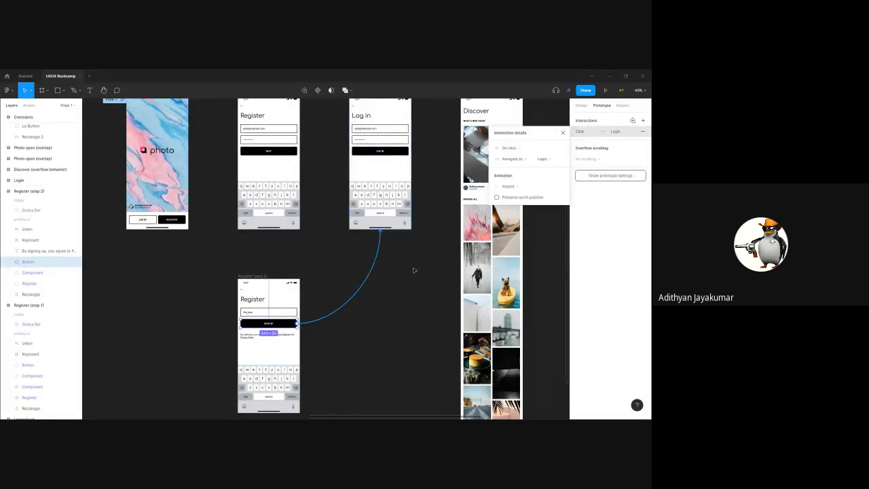
{"action": "left_click", "coordinate": [504, 186]}
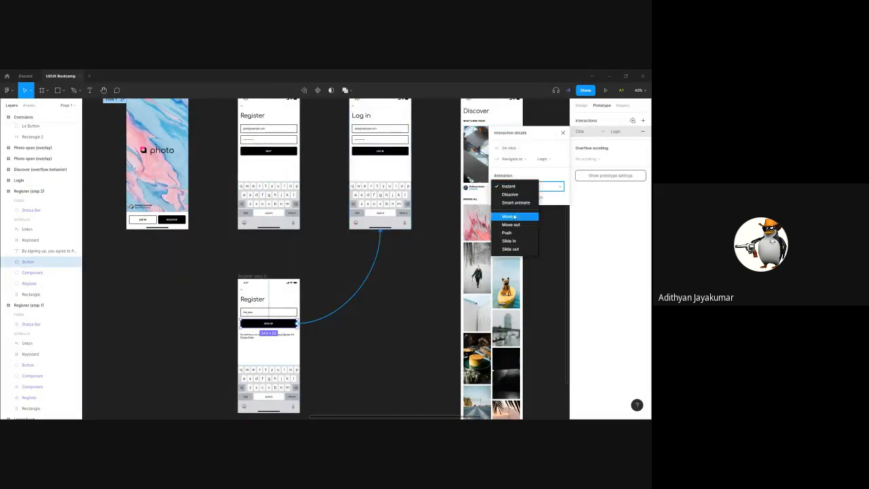
{"action": "left_click", "coordinate": [516, 202]}
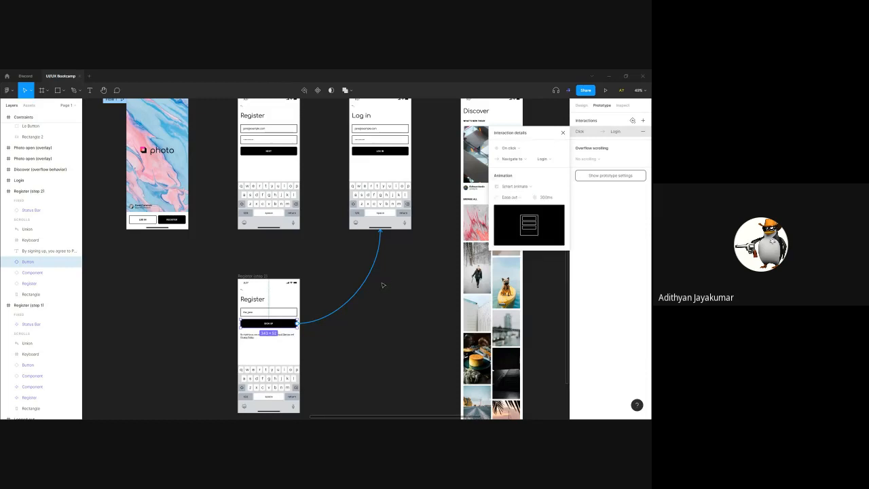
{"action": "left_click", "coordinate": [381, 285]}
Check the Register (step 2) back arrow's interaction and set the Next button's animation on Register (step 1) to Smart animate
{"action": "left_click", "coordinate": [270, 263]}
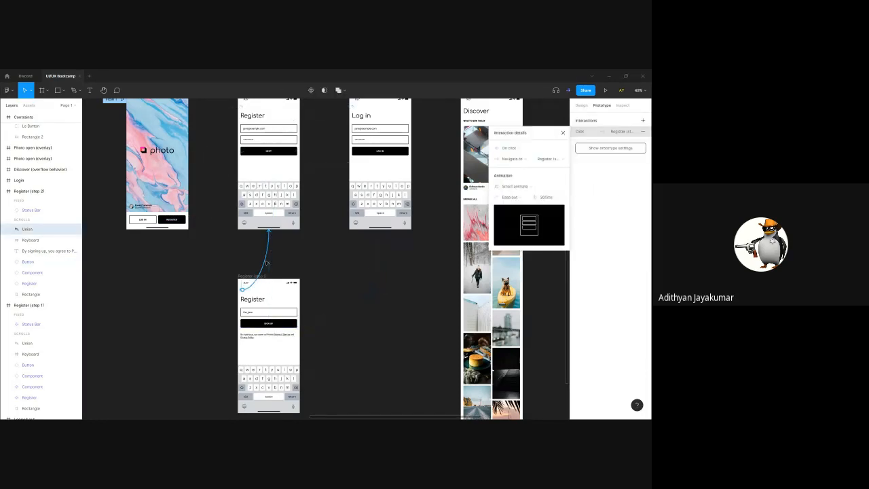
{"action": "left_click", "coordinate": [297, 244]}
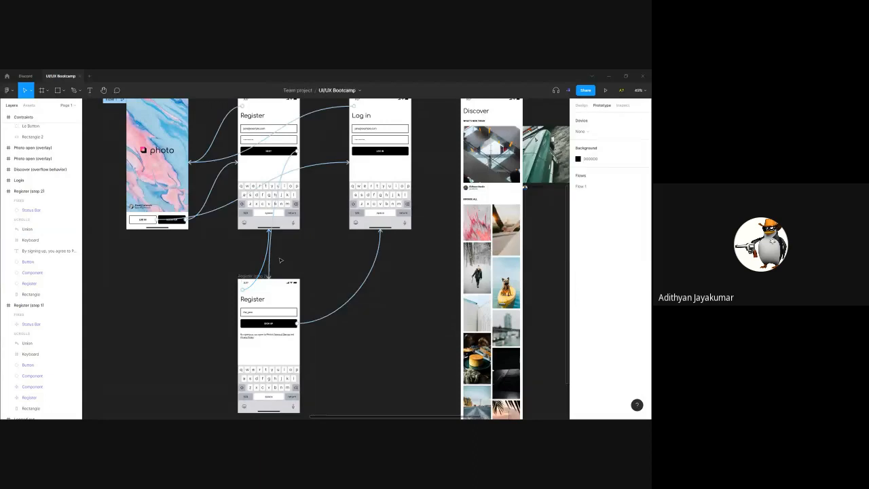
{"action": "left_click", "coordinate": [277, 197]}
{"action": "left_click", "coordinate": [276, 197]}
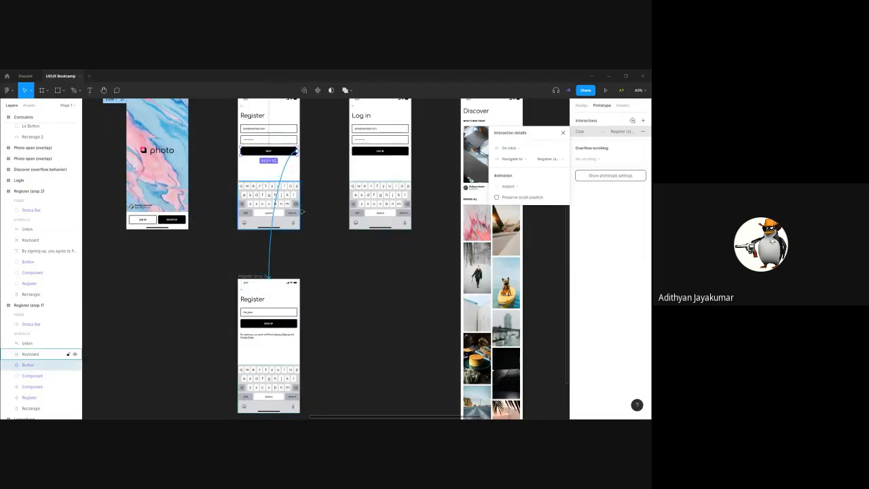
{"action": "scroll", "coordinate": [331, 231], "scroll_direction": "up", "scroll_amount": 1}
{"action": "left_click", "coordinate": [519, 190]}
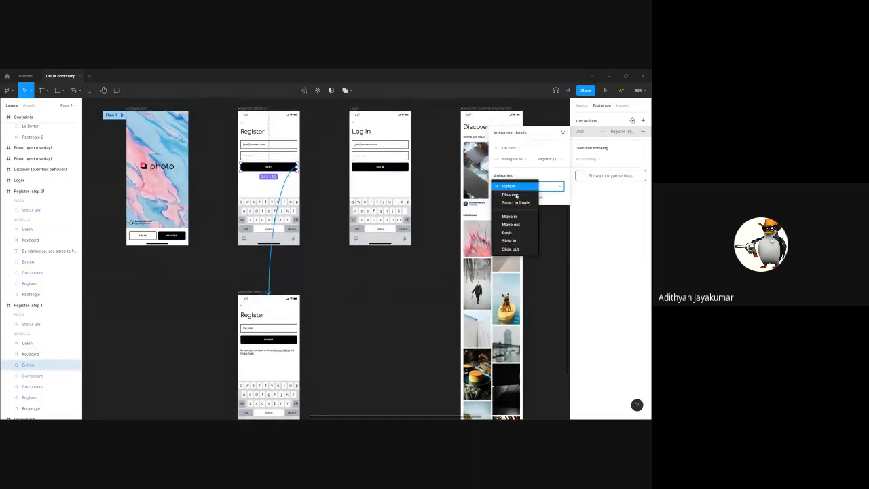
{"action": "left_click", "coordinate": [516, 203]}
{"action": "left_click", "coordinate": [342, 183]}
{"action": "left_click", "coordinate": [334, 179]}
{"action": "left_click", "coordinate": [334, 151]}
{"action": "left_click", "coordinate": [330, 124]}
{"action": "left_click", "coordinate": [329, 147]}
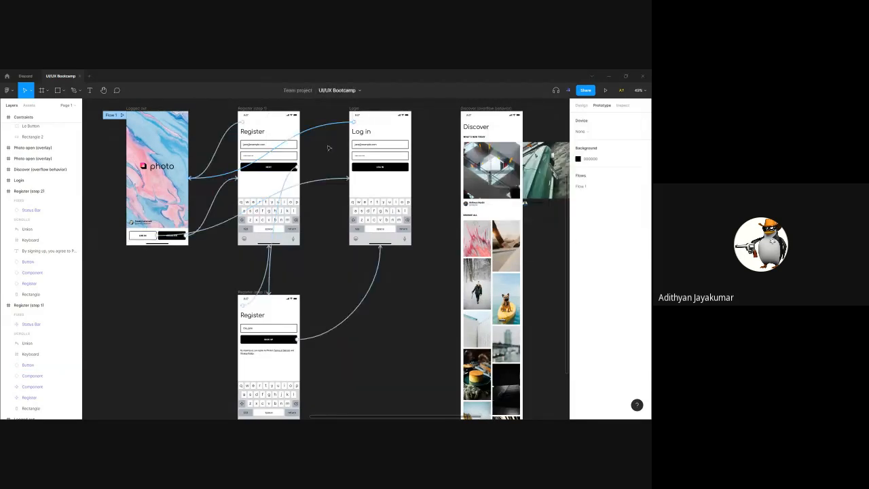
{"action": "left_click", "coordinate": [227, 131]}
{"action": "left_click", "coordinate": [327, 188]}
{"action": "left_click", "coordinate": [213, 202]}
{"action": "left_click", "coordinate": [324, 265]}
{"action": "left_click_drag", "start_coordinate": [324, 229], "coordinate": [335, 249]}
Run Flow 1, test the register and log in paths with their back arrows, and close the preview
{"action": "left_click", "coordinate": [133, 137]}
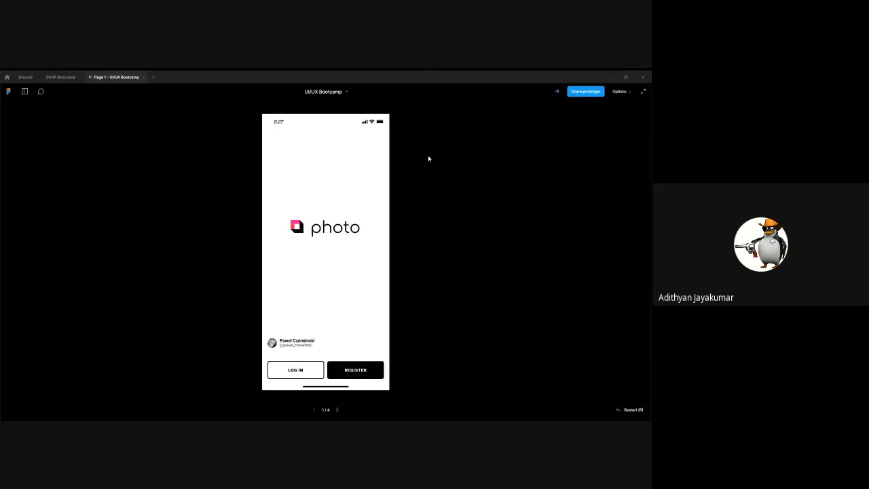
{"action": "left_click", "coordinate": [356, 372]}
{"action": "left_click", "coordinate": [271, 136]}
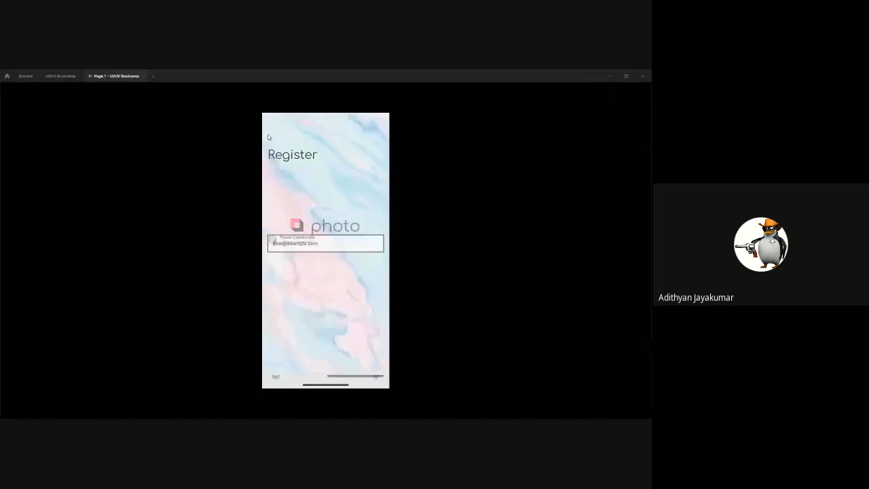
{"action": "left_click", "coordinate": [356, 370]}
{"action": "left_click", "coordinate": [326, 228]}
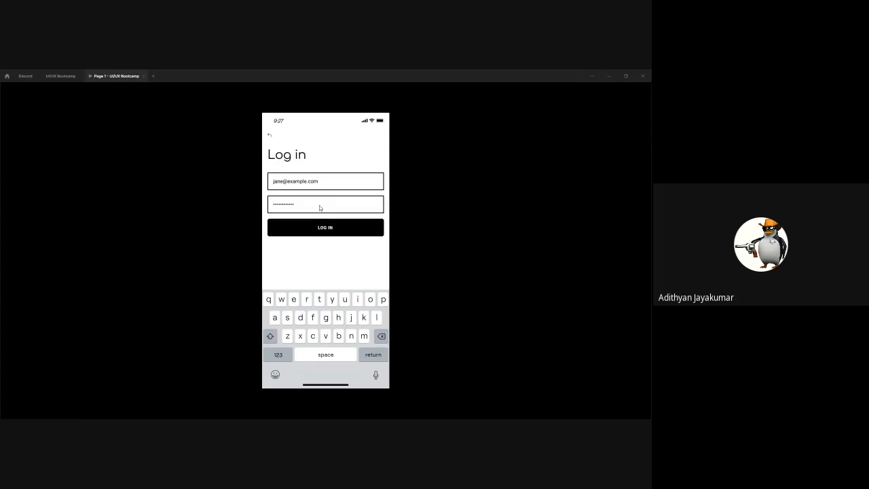
{"action": "left_click", "coordinate": [271, 138]}
{"action": "left_click", "coordinate": [311, 367]}
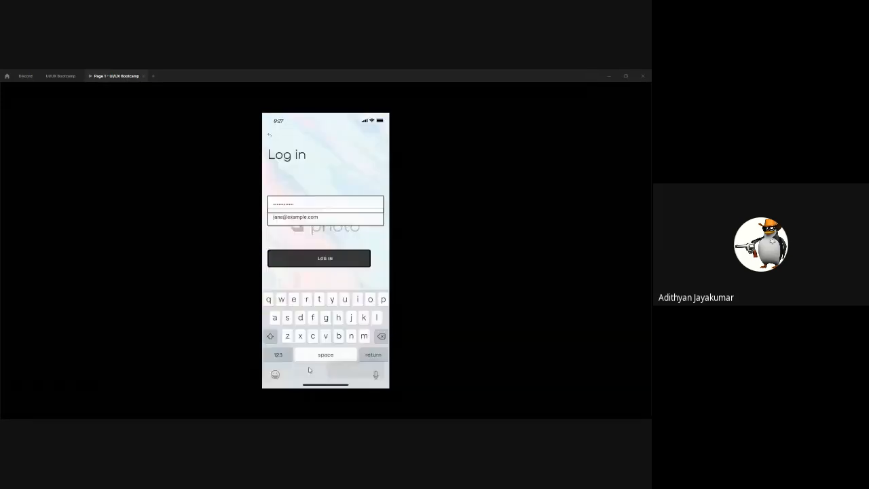
{"action": "left_click", "coordinate": [270, 137]}
{"action": "left_click", "coordinate": [144, 76]}
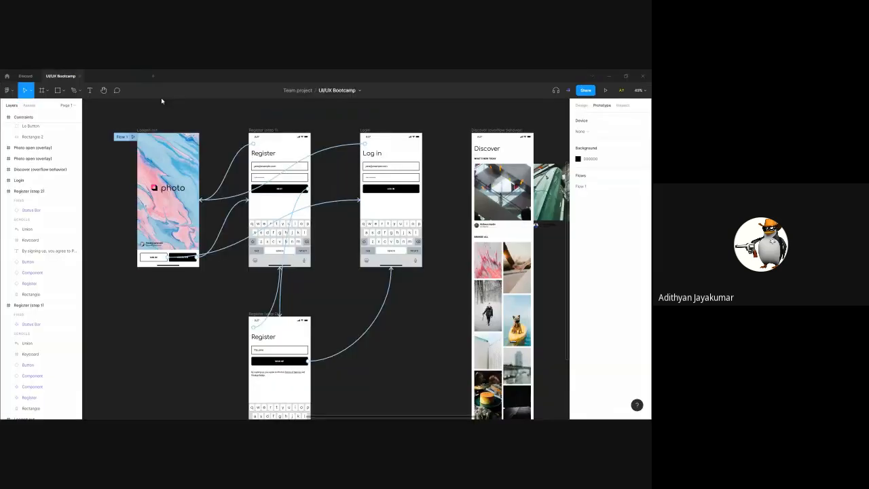
Select the Discover (overflow behavior) frame and examine its full length from the header to the bottom navigation bar
{"action": "left_click", "coordinate": [402, 310]}
{"action": "scroll", "coordinate": [438, 301], "scroll_direction": "down", "scroll_amount": 5}
{"action": "scroll", "coordinate": [438, 301], "scroll_direction": "right", "scroll_amount": 3}
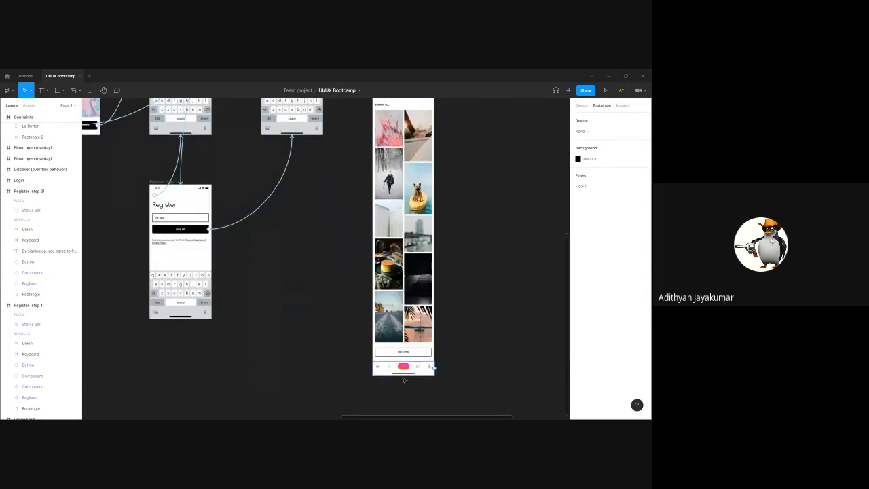
{"action": "scroll", "coordinate": [495, 248], "scroll_direction": "up", "scroll_amount": 2}
{"action": "left_click_drag", "start_coordinate": [489, 286], "coordinate": [464, 280]}
{"action": "left_click", "coordinate": [367, 125]}
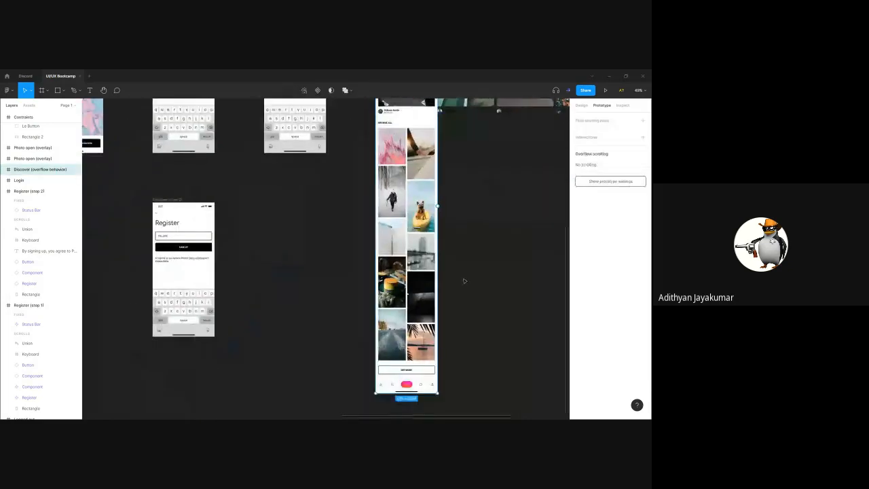
{"action": "left_click_drag", "start_coordinate": [412, 398], "coordinate": [416, 374]}
{"action": "scroll", "coordinate": [479, 277], "scroll_direction": "up", "scroll_amount": 5}
{"action": "scroll", "coordinate": [479, 277], "scroll_direction": "left", "scroll_amount": 3}
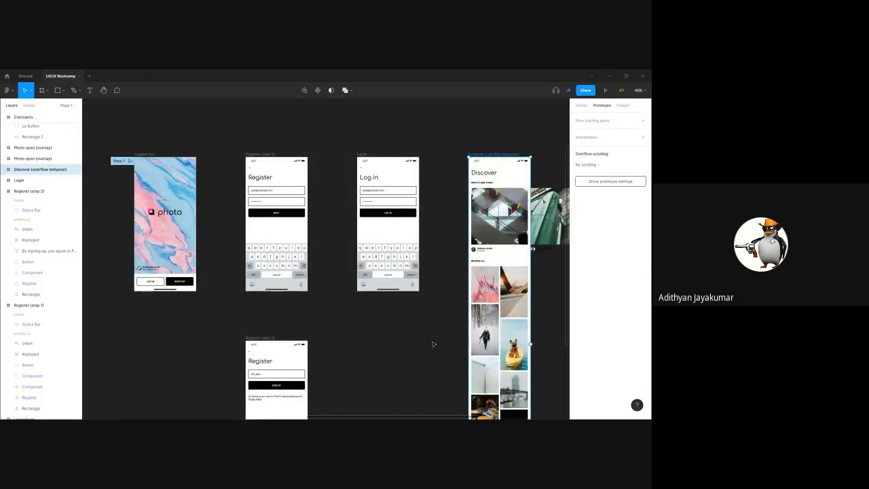
Inspect the Login frame's connections and the interaction details of the back arrow on Register (step 1)
{"action": "left_click", "coordinate": [362, 154]}
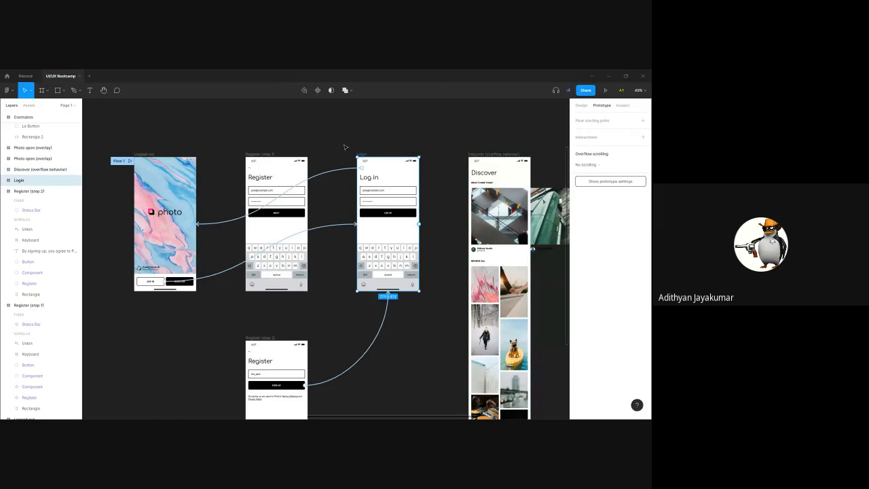
{"action": "left_click", "coordinate": [345, 146]}
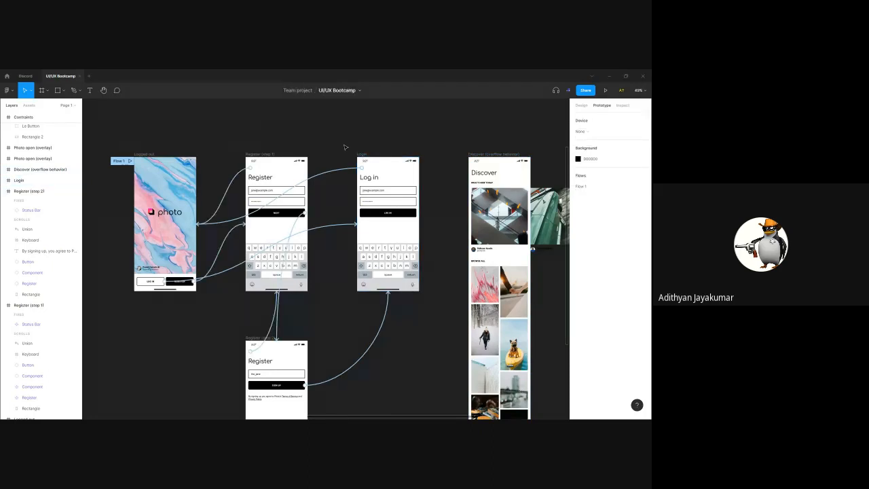
{"action": "left_click", "coordinate": [222, 199]}
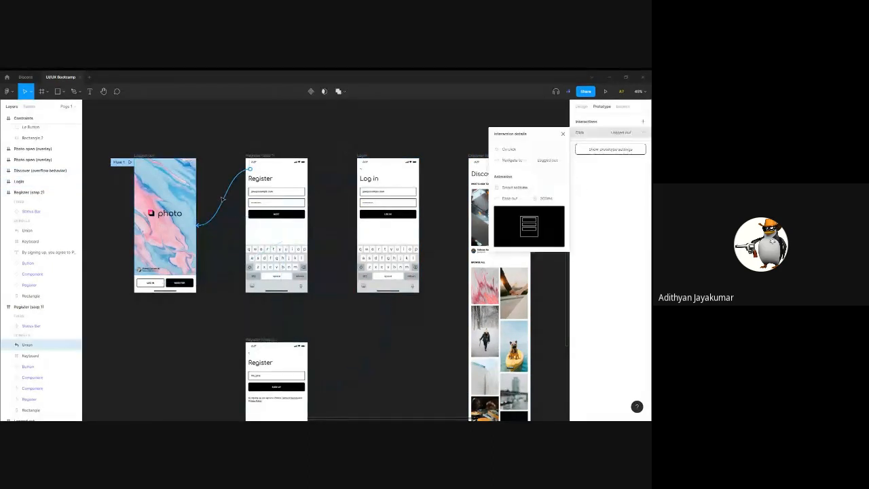
{"action": "left_click", "coordinate": [220, 141]}
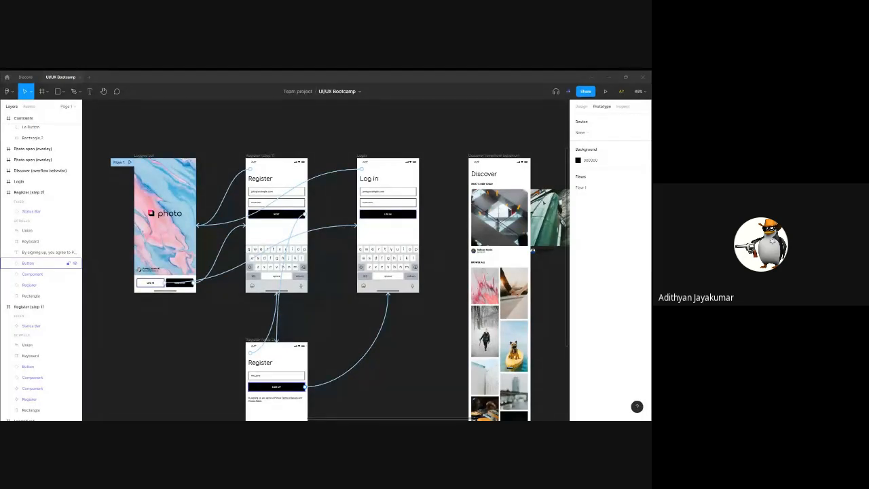
{"action": "key", "text": "shift+0"}
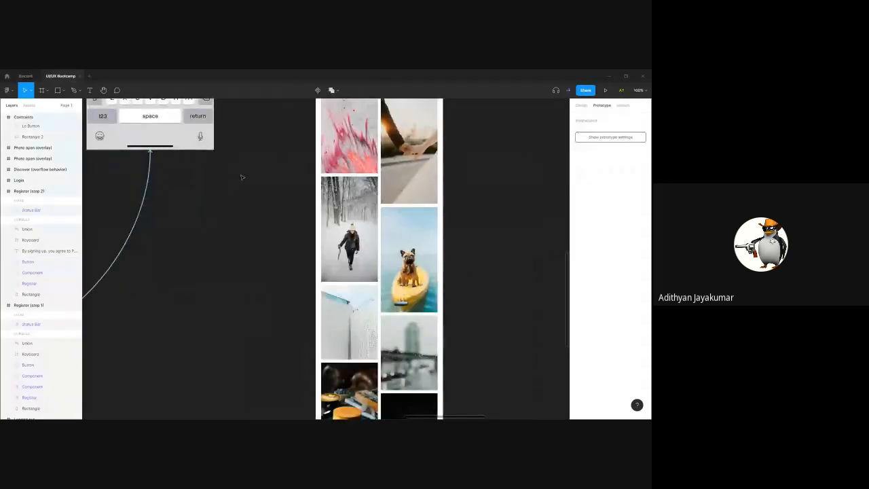
Create a new blank design file in a separate tab
{"action": "left_click", "coordinate": [607, 72]}
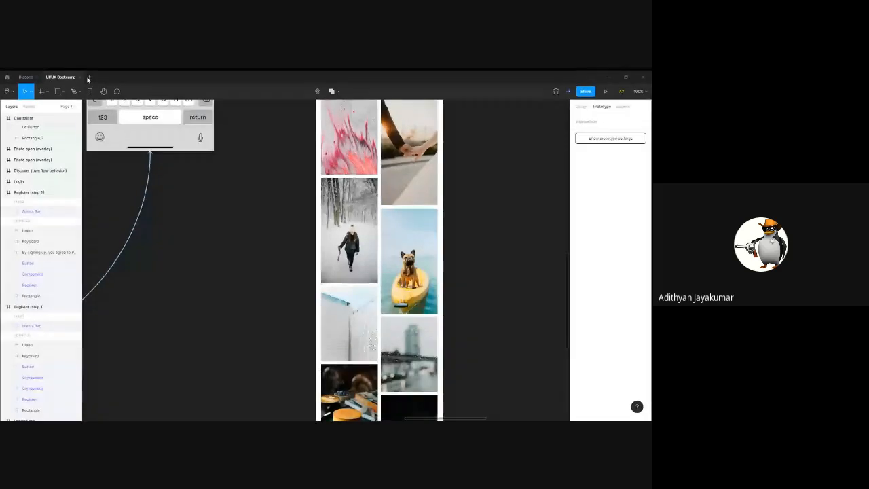
{"action": "left_click", "coordinate": [89, 77]}
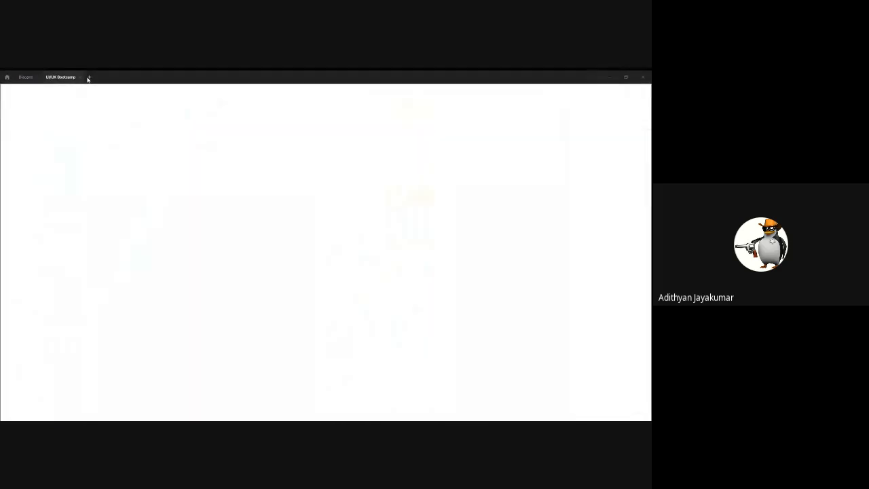
{"action": "left_click", "coordinate": [275, 247]}
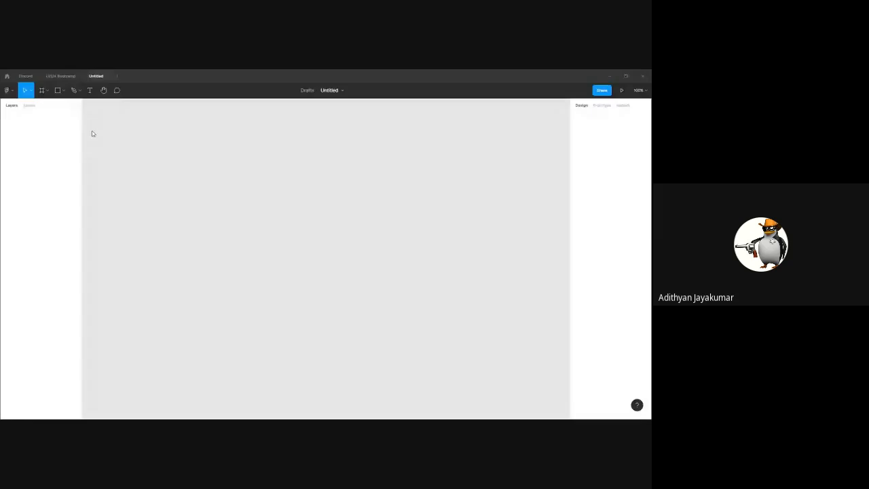
Rename the new file as UI/UX Bootcamp
{"action": "left_click", "coordinate": [343, 93]}
{"action": "left_click", "coordinate": [343, 92]}
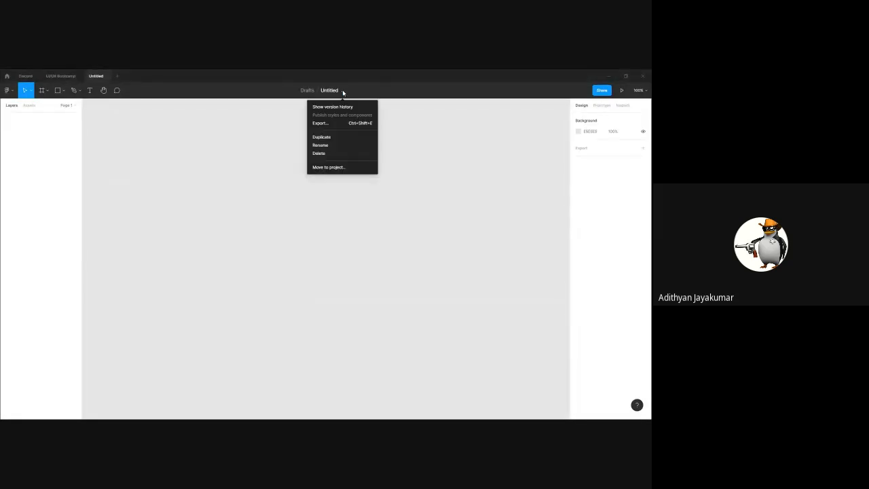
{"action": "left_click", "coordinate": [343, 91]}
{"action": "double_click", "coordinate": [331, 90]}
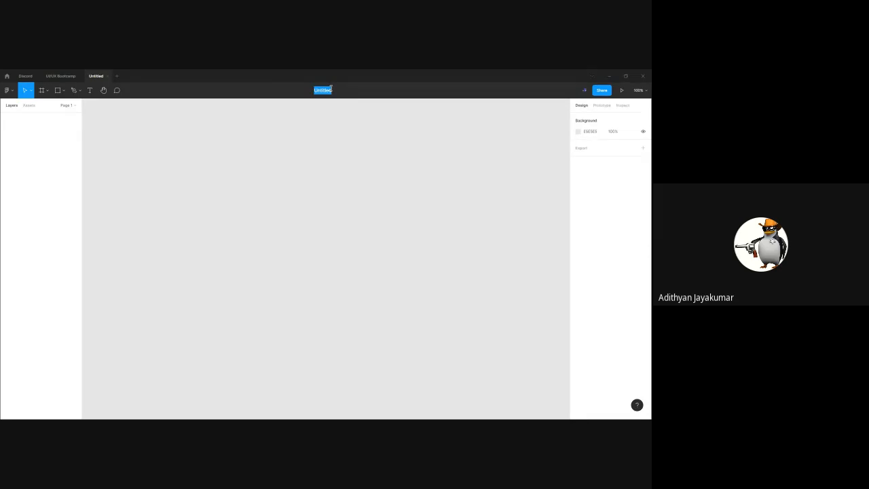
{"action": "type", "text": "UX/US"}
{"action": "key", "text": "BackSpace"}
{"action": "key", "text": "BackSpace"}
{"action": "key", "text": "BackSpace"}
{"action": "type", "text": "/UX Bootcamp"}
{"action": "key", "text": "Return"}
Set the new file's canvas background color to 202020
{"action": "left_click", "coordinate": [590, 131]}
{"action": "type", "text": "202020"}
{"action": "key", "text": "Return"}
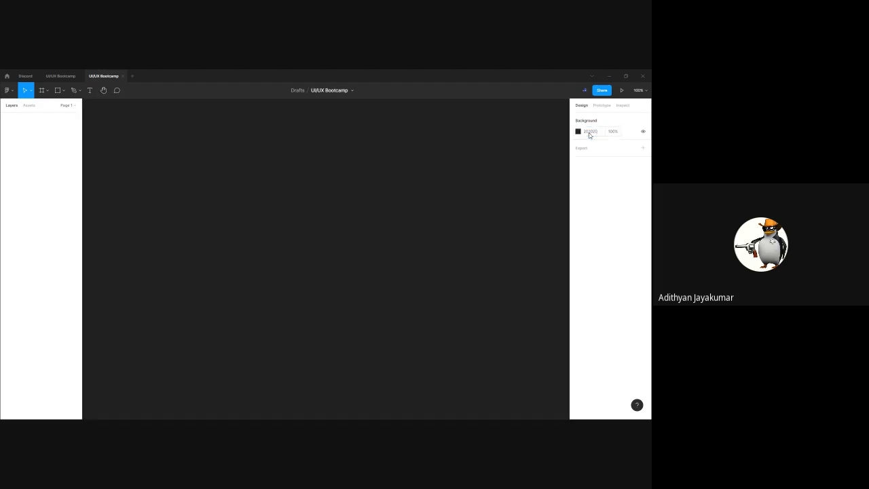
Copy everything on the original UI/UX Bootcamp page, including the Constraints and Prototyping sections, and paste it into the new file
{"action": "left_click", "coordinate": [61, 75]}
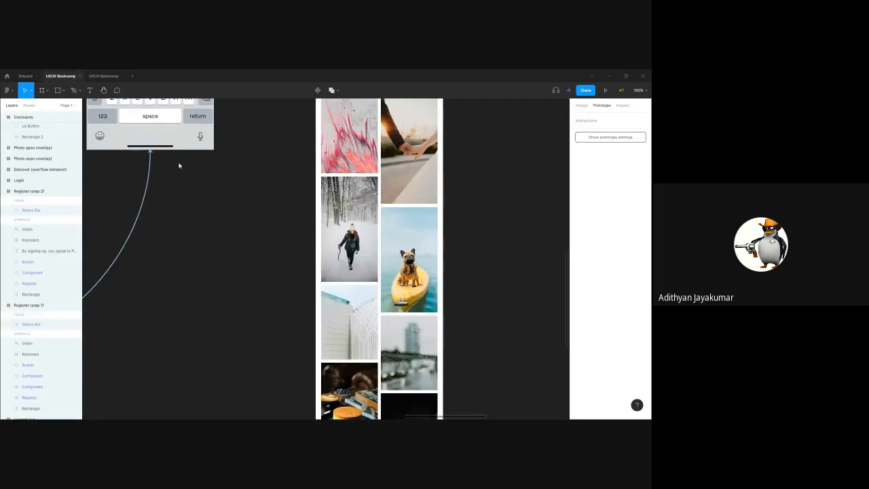
{"action": "key", "text": "ctrl+a"}
{"action": "key", "text": "ctrl+Tab"}
{"action": "key", "text": "ctrl+v"}
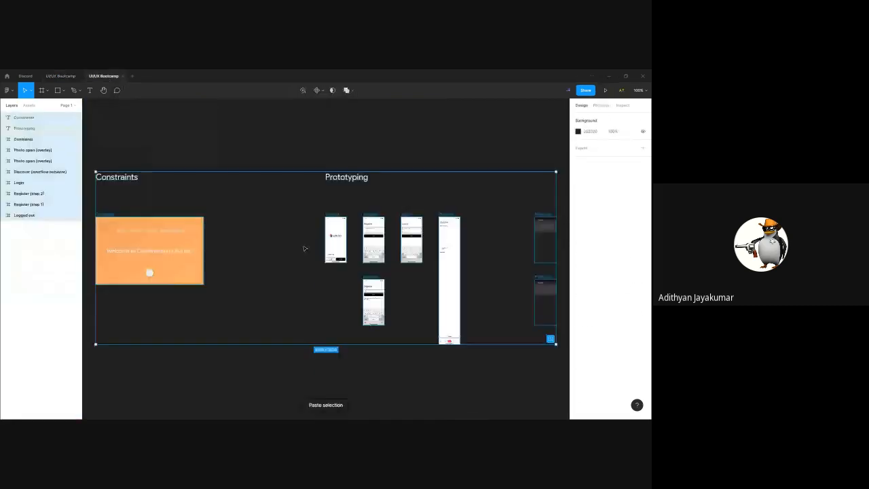
{"action": "left_click", "coordinate": [270, 156]}
{"action": "scroll", "coordinate": [252, 154], "scroll_direction": "right", "scroll_amount": 2}
{"action": "left_click_drag", "start_coordinate": [257, 155], "coordinate": [541, 370]}
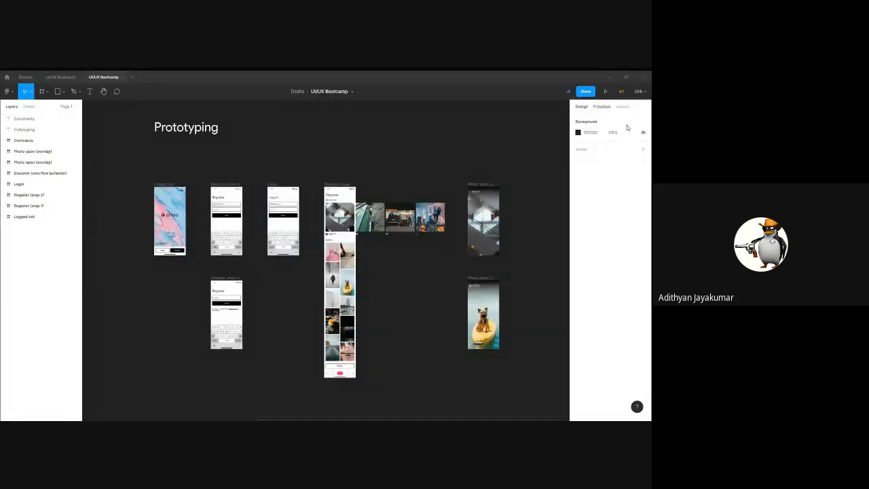
Close the original UI/UX Bootcamp file and copy the new file's share link for participants
{"action": "left_click", "coordinate": [58, 77]}
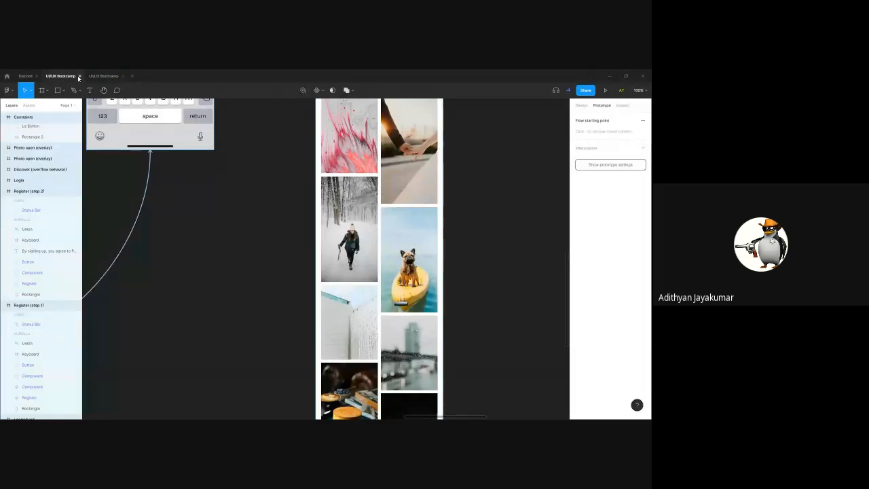
{"action": "left_click", "coordinate": [78, 76]}
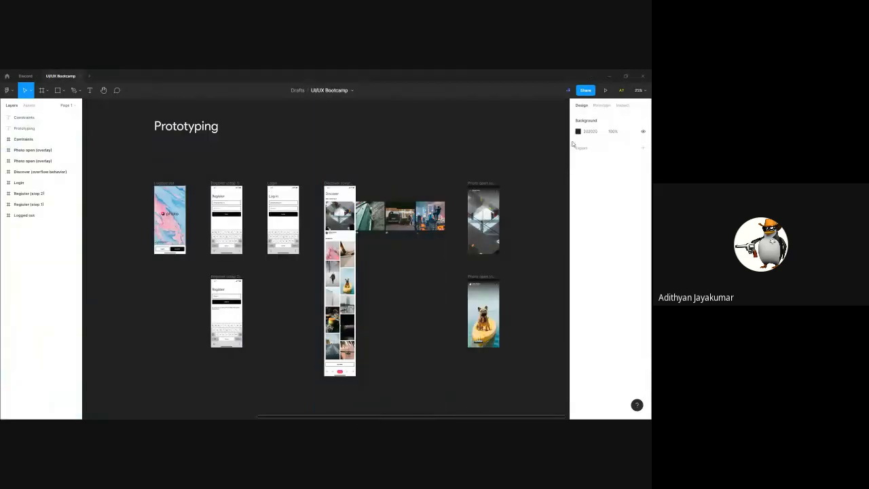
{"action": "left_click", "coordinate": [585, 90]}
{"action": "left_click", "coordinate": [265, 207]}
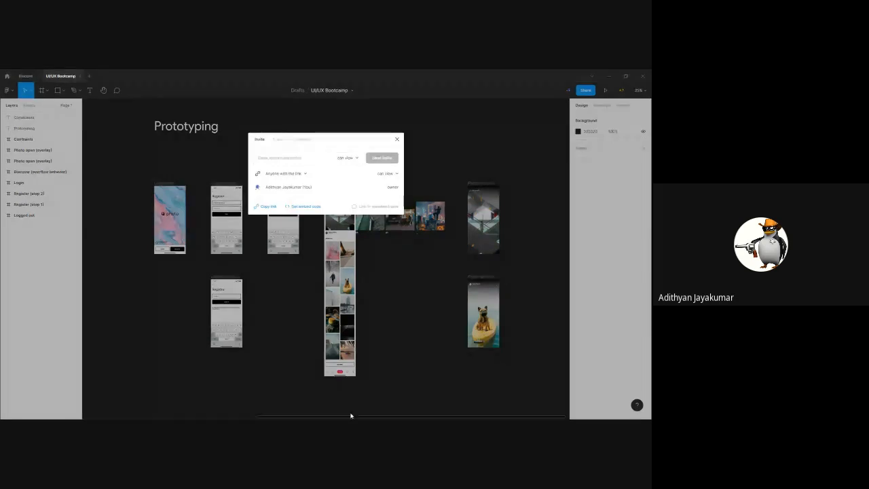
{"action": "left_click", "coordinate": [397, 139]}
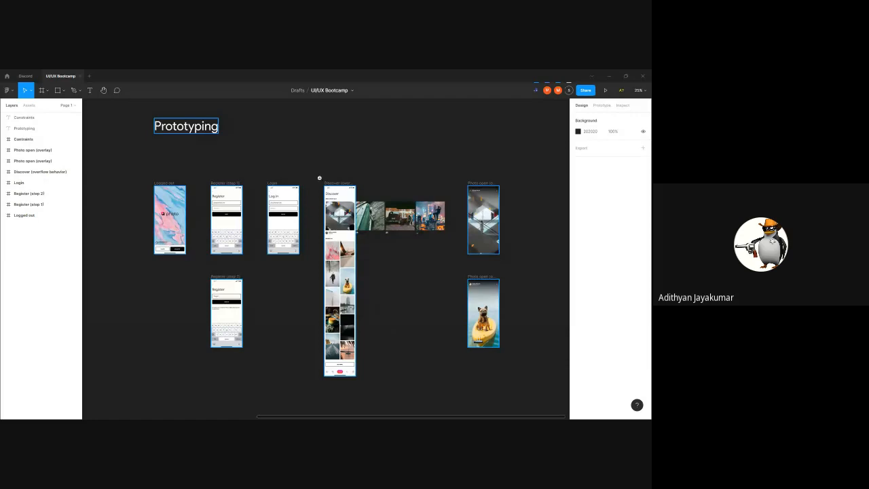
{"action": "mouse_move", "coordinate": [319, 179]}
{"action": "left_mouse_down"}
{"action": "mouse_move", "coordinate": [447, 393]}
{"action": "mouse_move", "coordinate": [310, 212]}
{"action": "mouse_move", "coordinate": [319, 181]}
{"action": "left_mouse_up"}
{"action": "scroll", "coordinate": [328, 190], "scroll_direction": "down", "scroll_amount": 10}
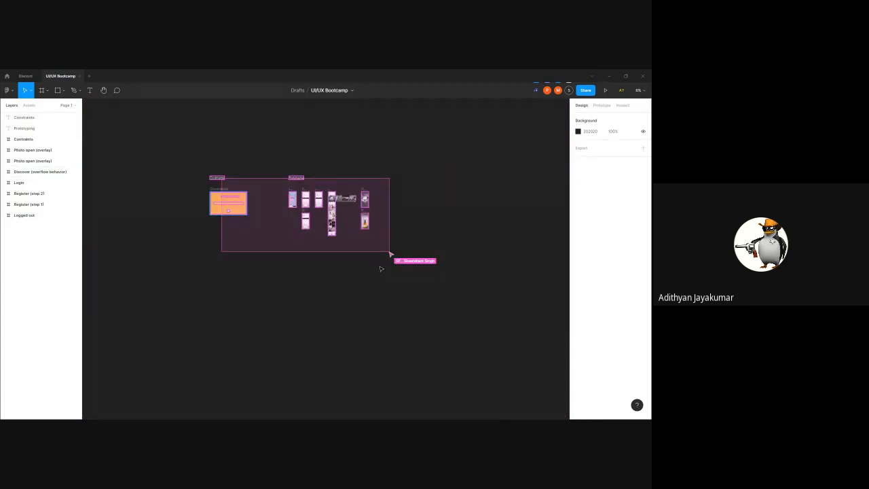
{"action": "left_click_drag", "start_coordinate": [390, 273], "coordinate": [361, 289]}
{"action": "left_click_drag", "start_coordinate": [233, 167], "coordinate": [351, 270]}
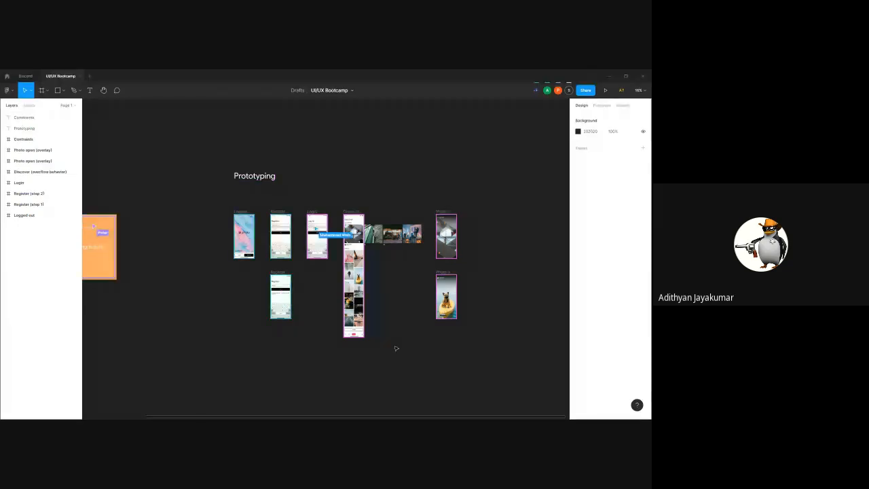
Connect the Log in button on the Login frame to the Discover (overflow behavior) frame with a Smart animate transition
{"action": "left_click_drag", "start_coordinate": [398, 349], "coordinate": [405, 351]}
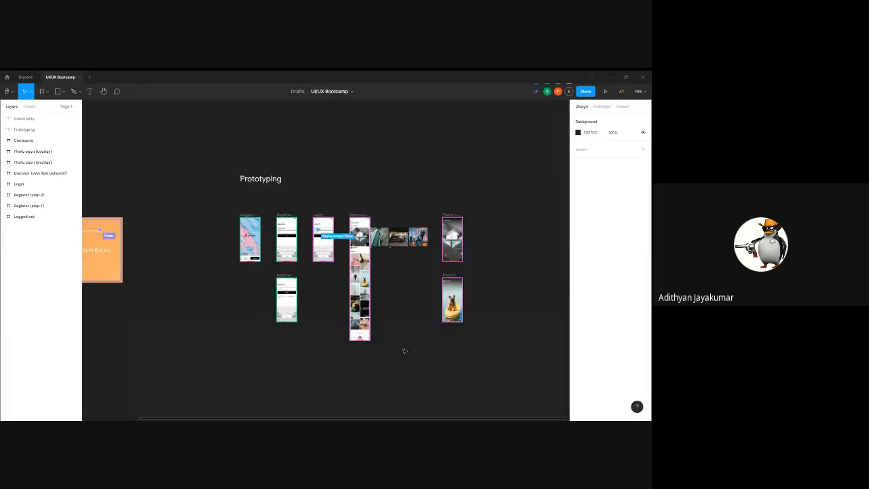
{"action": "left_click_drag", "start_coordinate": [301, 206], "coordinate": [347, 274]}
{"action": "key", "text": "shift+2"}
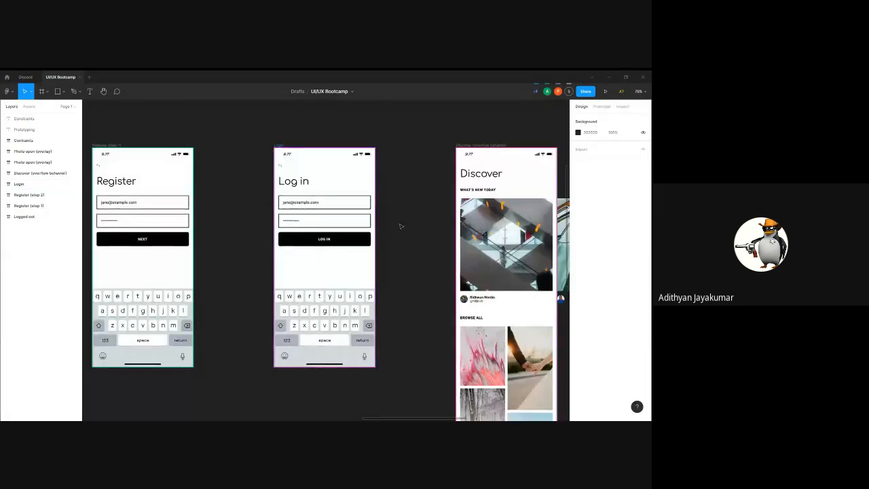
{"action": "left_click", "coordinate": [323, 237]}
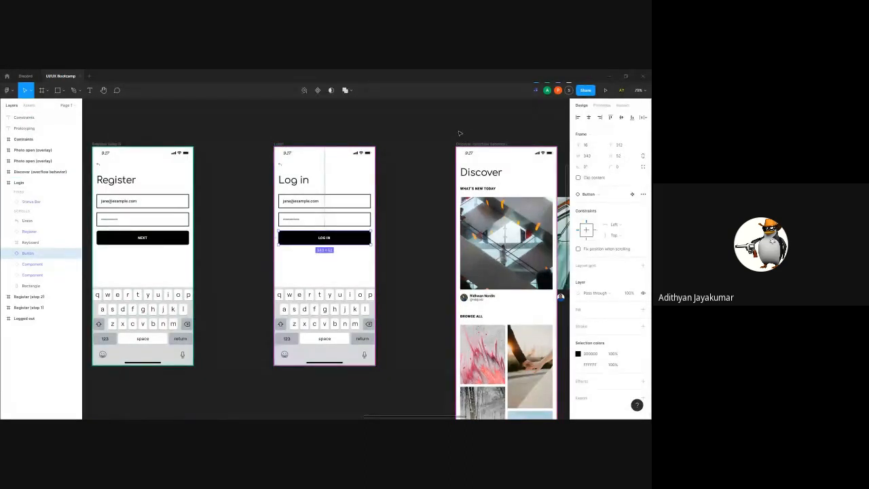
{"action": "left_click", "coordinate": [601, 105]}
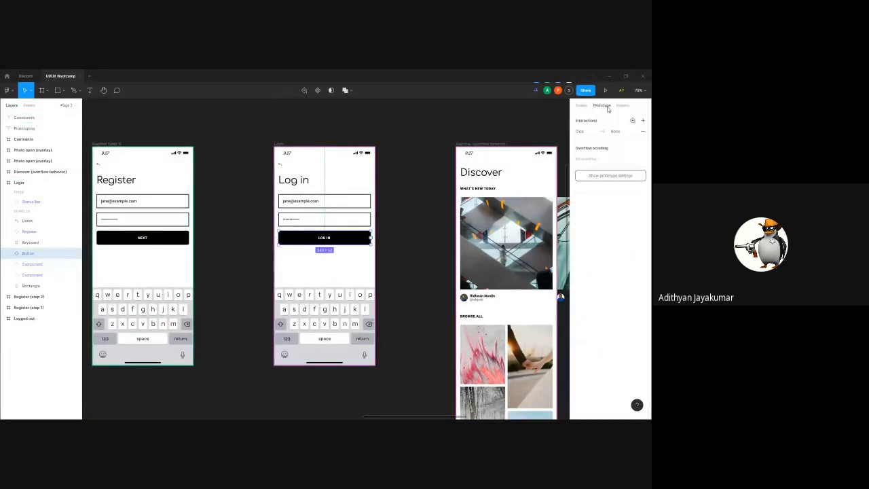
{"action": "left_click_drag", "start_coordinate": [372, 239], "coordinate": [456, 183]}
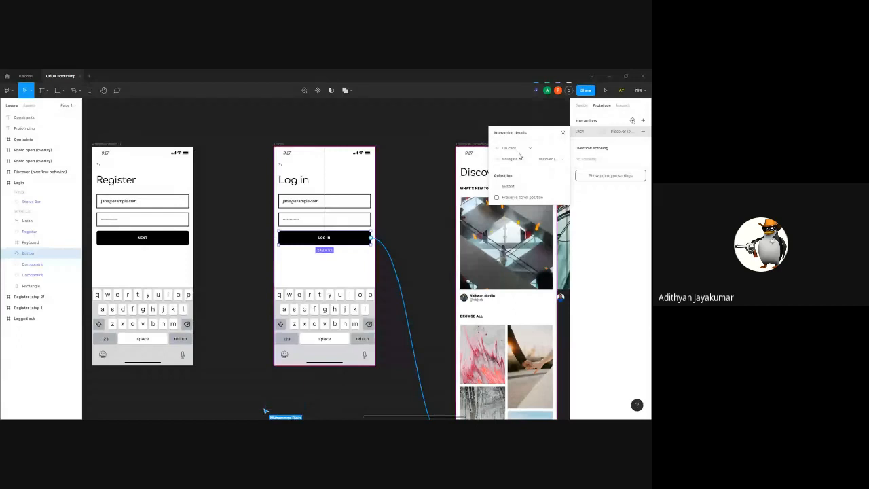
{"action": "left_click", "coordinate": [520, 186]}
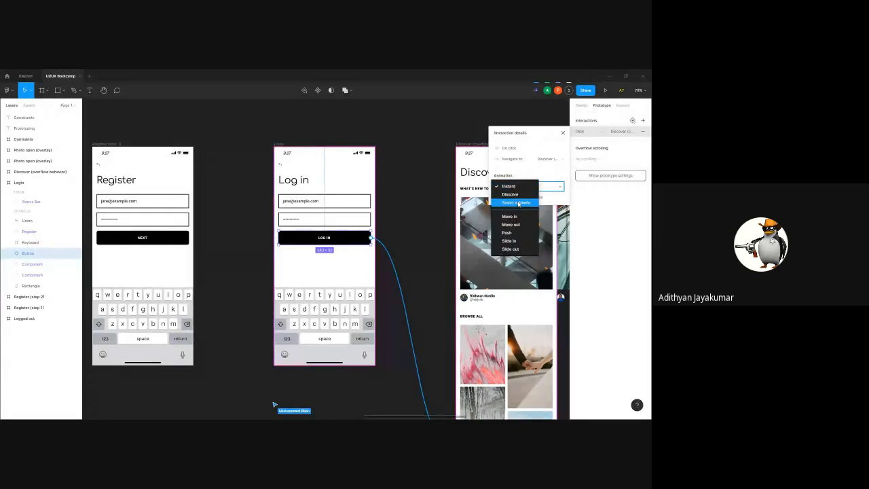
{"action": "left_click", "coordinate": [518, 203]}
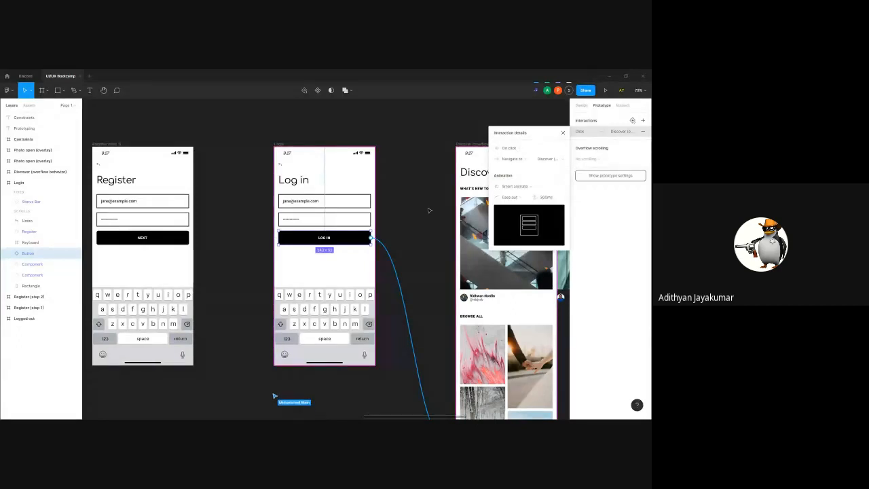
{"action": "left_click", "coordinate": [429, 210]}
Examine the Discover (overflow behavior) frame's full length, from its status bar through the photo grid to the bottom tab bar
{"action": "left_click_drag", "start_coordinate": [429, 210], "coordinate": [404, 198]}
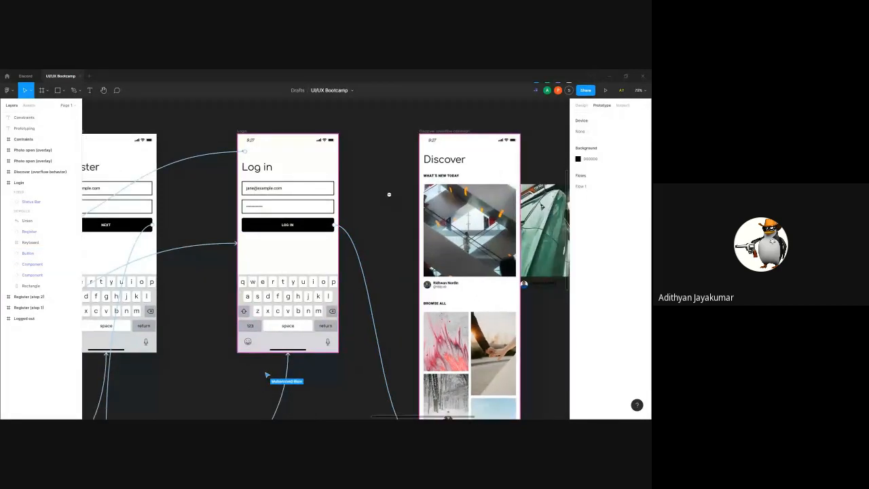
{"action": "scroll", "coordinate": [387, 192], "scroll_direction": "down", "scroll_amount": 5}
{"action": "left_click_drag", "start_coordinate": [439, 228], "coordinate": [455, 219]}
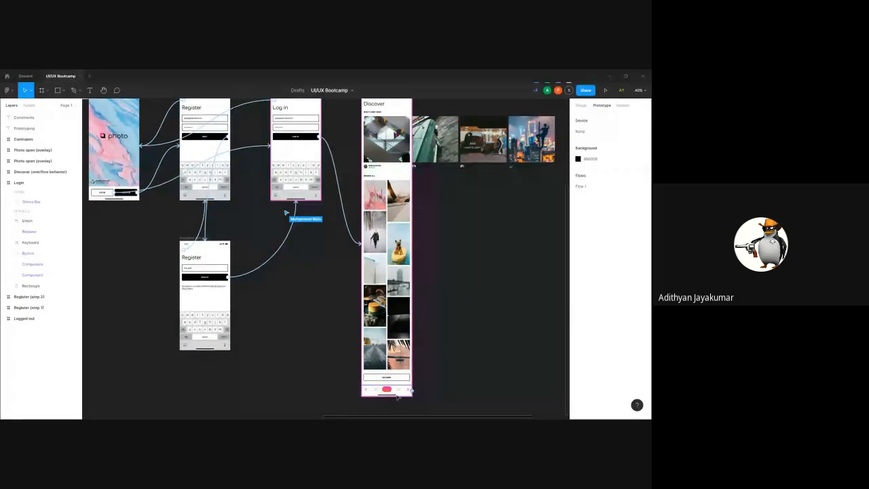
{"action": "scroll", "coordinate": [429, 212], "scroll_direction": "up", "scroll_amount": 2}
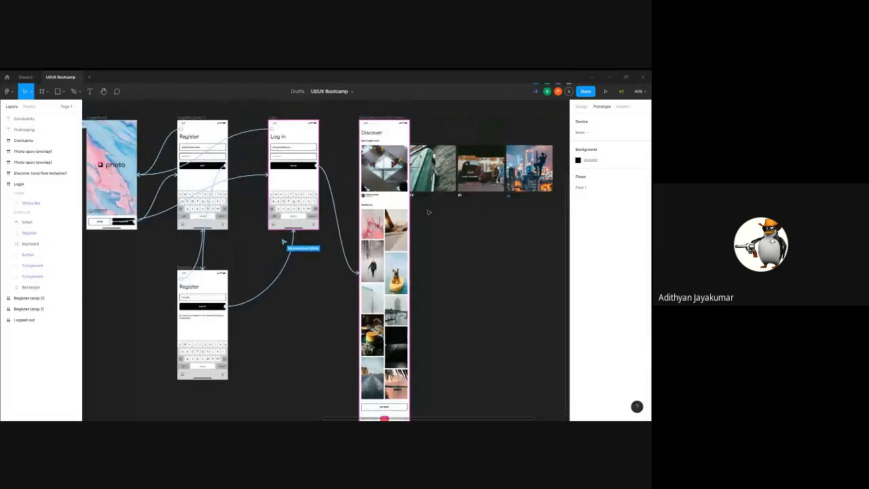
{"action": "left_click", "coordinate": [377, 116]}
{"action": "scroll", "coordinate": [463, 220], "scroll_direction": "down", "scroll_amount": 5}
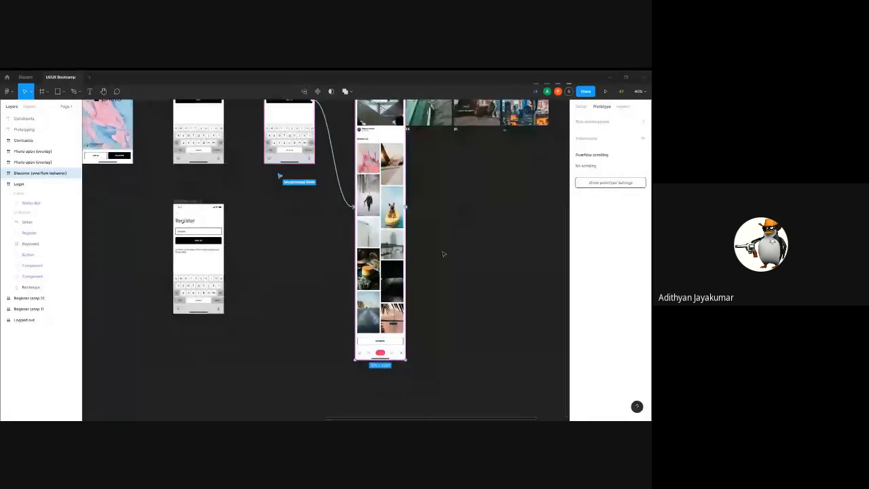
{"action": "mouse_move", "coordinate": [394, 361]}
{"action": "left_mouse_down"}
{"action": "mouse_move", "coordinate": [387, 252]}
{"action": "mouse_move", "coordinate": [384, 357]}
{"action": "left_mouse_up"}
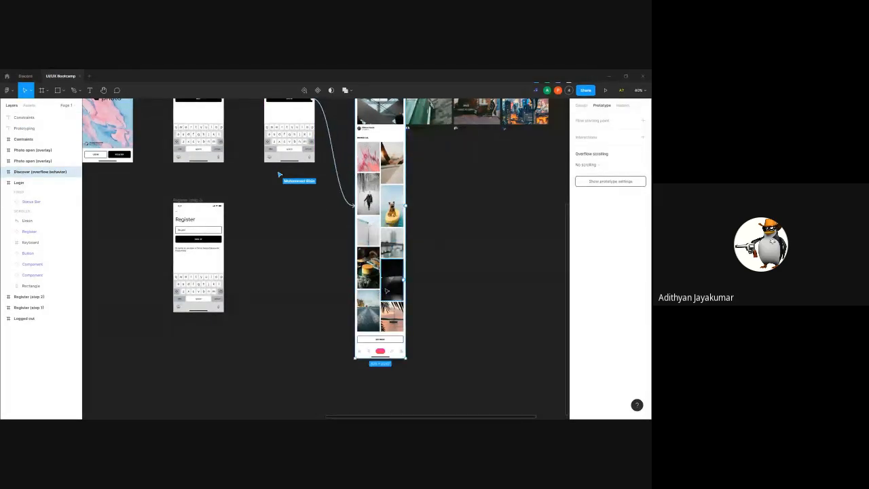
{"action": "left_click", "coordinate": [434, 276]}
{"action": "scroll", "coordinate": [435, 275], "scroll_direction": "up", "scroll_amount": 5}
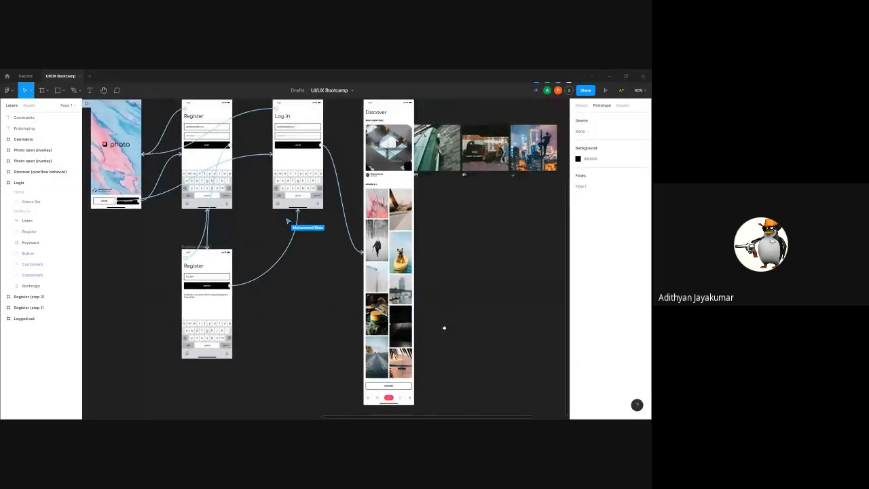
{"action": "scroll", "coordinate": [452, 274], "scroll_direction": "down", "scroll_amount": 2}
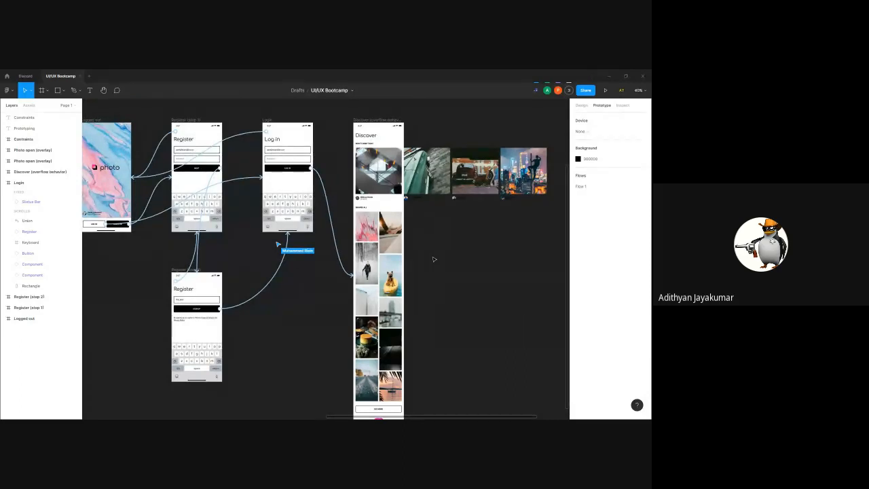
{"action": "left_click", "coordinate": [368, 130]}
{"action": "scroll", "coordinate": [456, 242], "scroll_direction": "down", "scroll_amount": 3}
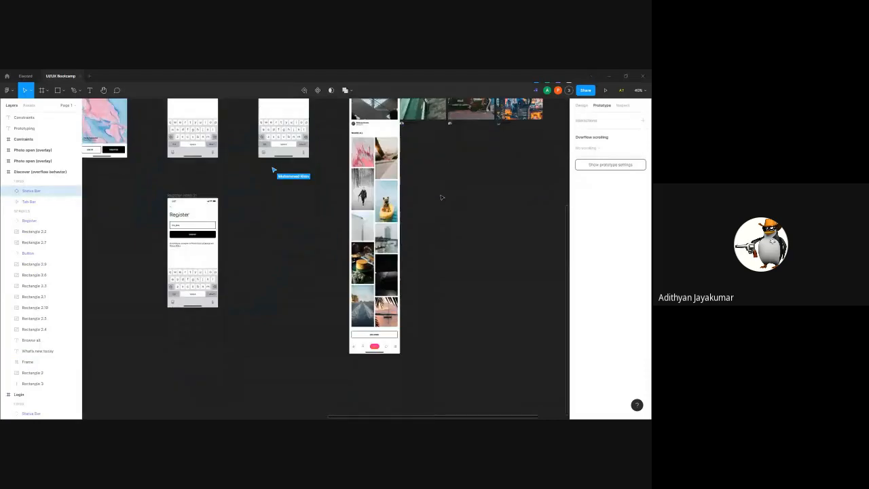
Inspect the fixed Tab Bar and Status Bar of the Discover (overflow behavior) frame in relation to its scrolling content
{"action": "left_click", "coordinate": [374, 347]}
{"action": "left_click", "coordinate": [431, 264]}
{"action": "left_click_drag", "start_coordinate": [432, 256], "coordinate": [429, 331]}
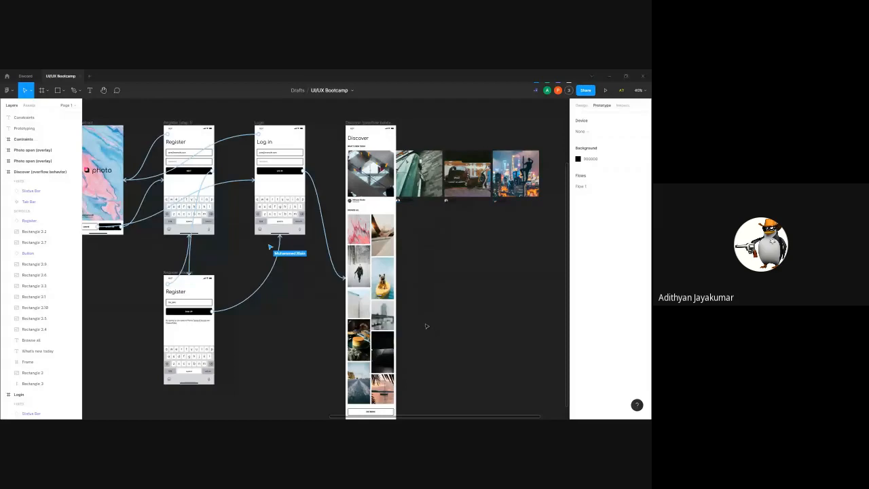
{"action": "left_click_drag", "start_coordinate": [428, 326], "coordinate": [410, 272]}
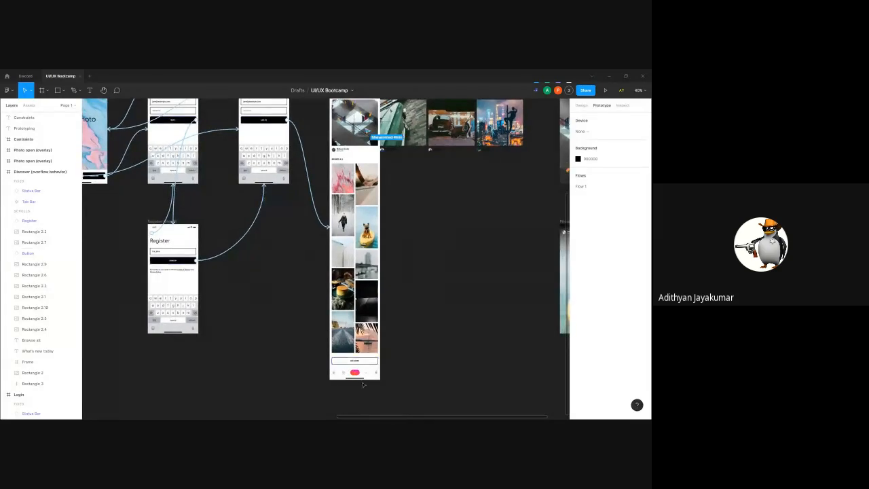
{"action": "left_click", "coordinate": [362, 376]}
{"action": "left_click_drag", "start_coordinate": [412, 185], "coordinate": [419, 271]}
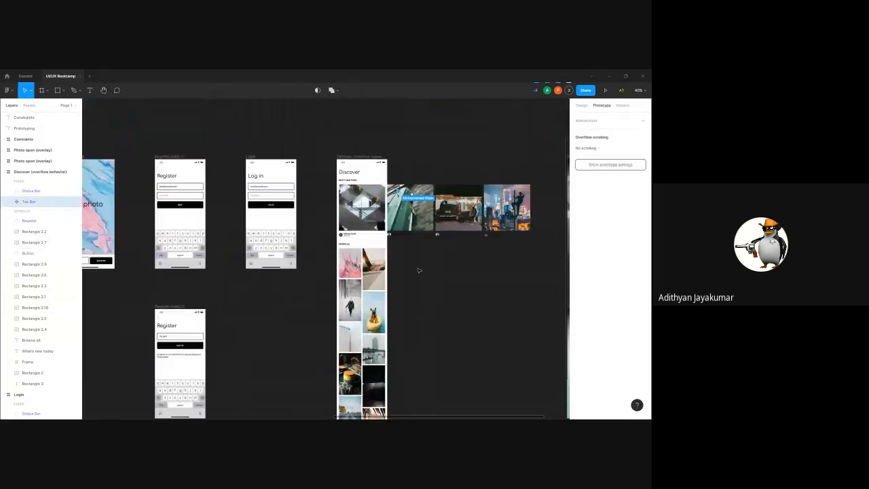
{"action": "left_click", "coordinate": [363, 163]}
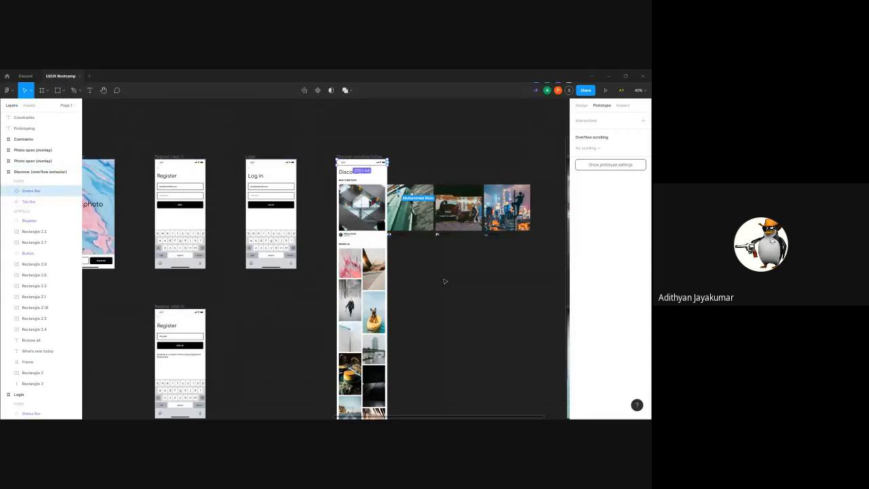
{"action": "left_click_drag", "start_coordinate": [438, 281], "coordinate": [440, 257]}
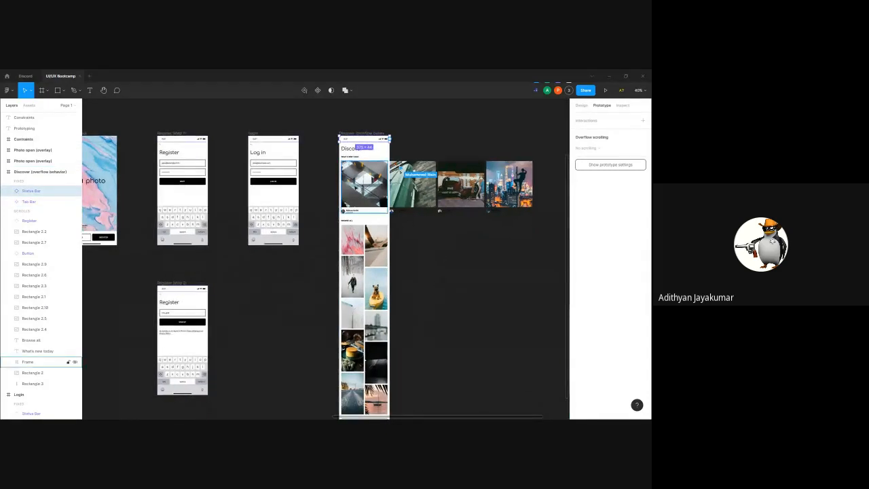
{"action": "scroll", "coordinate": [425, 285], "scroll_direction": "down", "scroll_amount": 3}
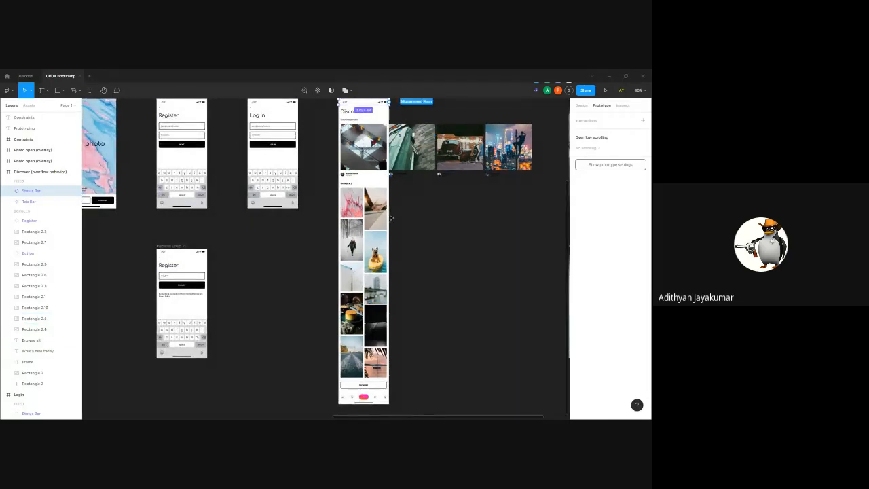
{"action": "scroll", "coordinate": [391, 217], "scroll_direction": "up", "scroll_amount": 3}
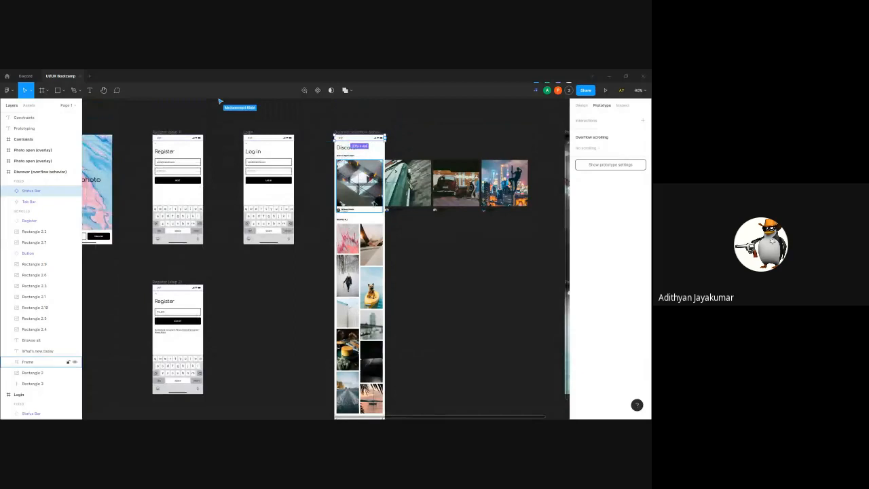
Link the Discover heading on the Discover (overflow behavior) frame to the Logged out frame with an On click Smart animate transition
{"action": "left_click", "coordinate": [340, 132]}
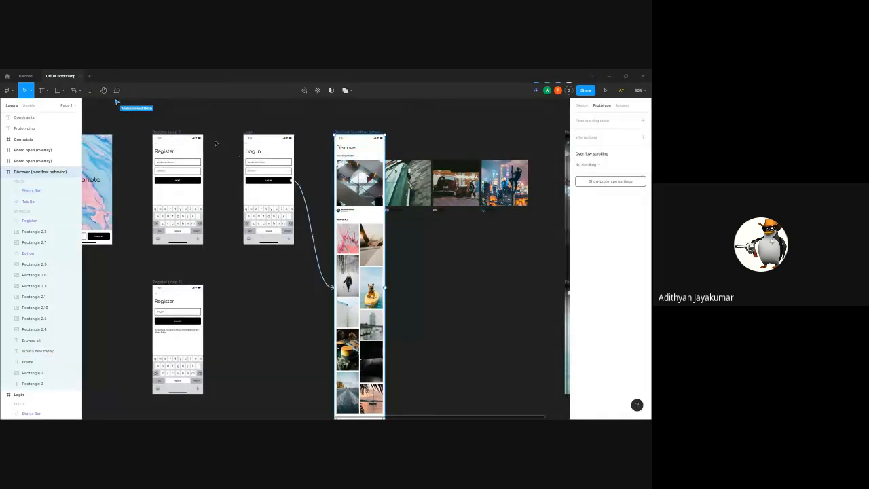
{"action": "scroll", "coordinate": [217, 143], "scroll_direction": "left", "scroll_amount": 3}
{"action": "scroll", "coordinate": [217, 143], "scroll_direction": "up", "scroll_amount": 1}
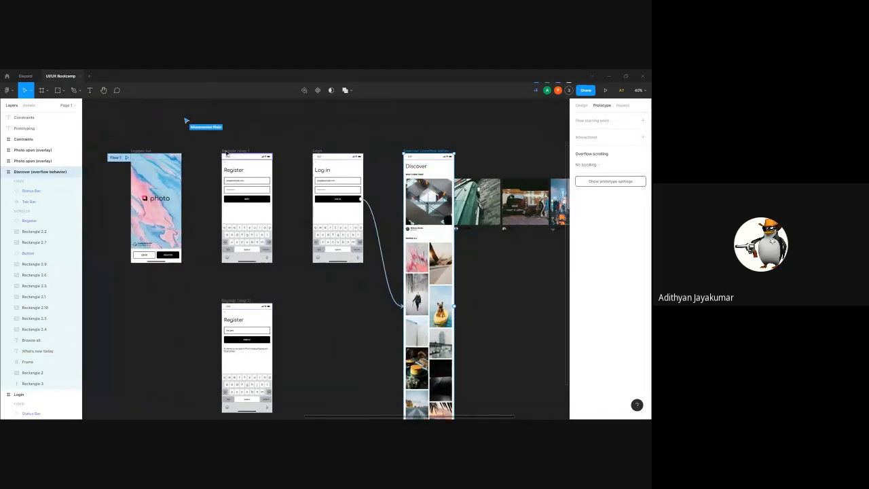
{"action": "left_click", "coordinate": [415, 167]}
{"action": "left_click_drag", "start_coordinate": [425, 166], "coordinate": [182, 181]}
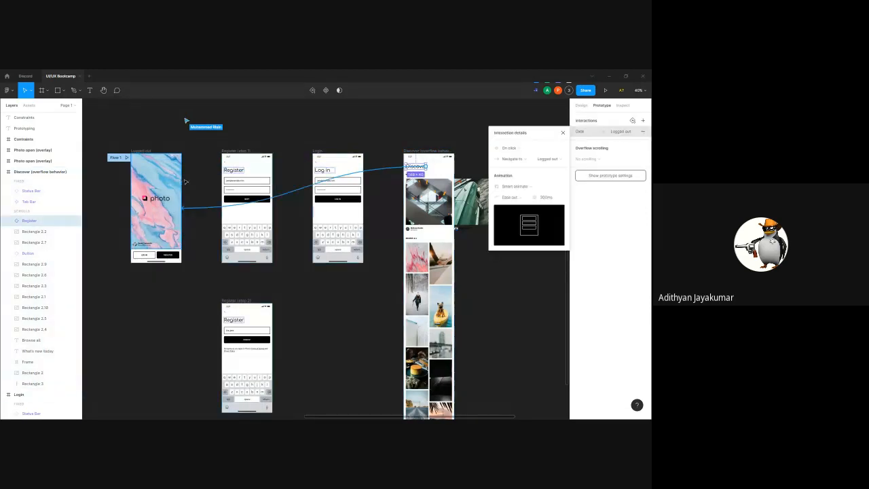
{"action": "left_click", "coordinate": [562, 133]}
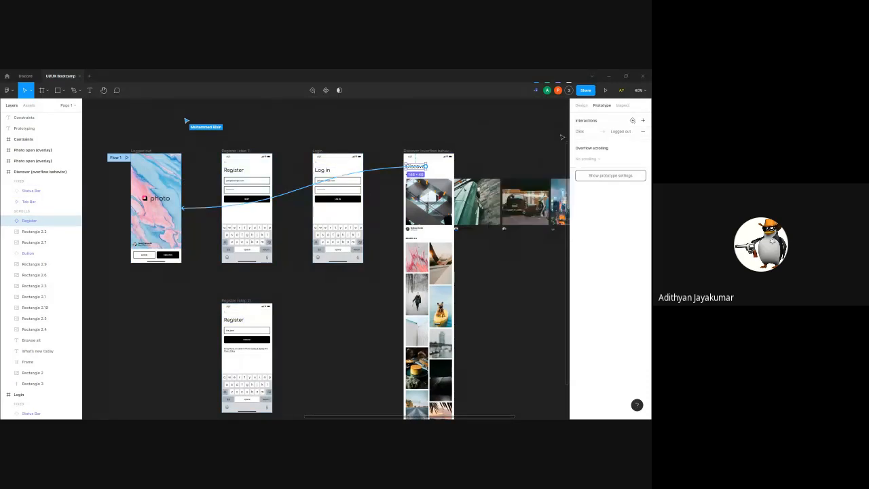
Present the prototype from its Logged out screen and advance to the Log in screen
{"action": "left_click", "coordinate": [606, 90]}
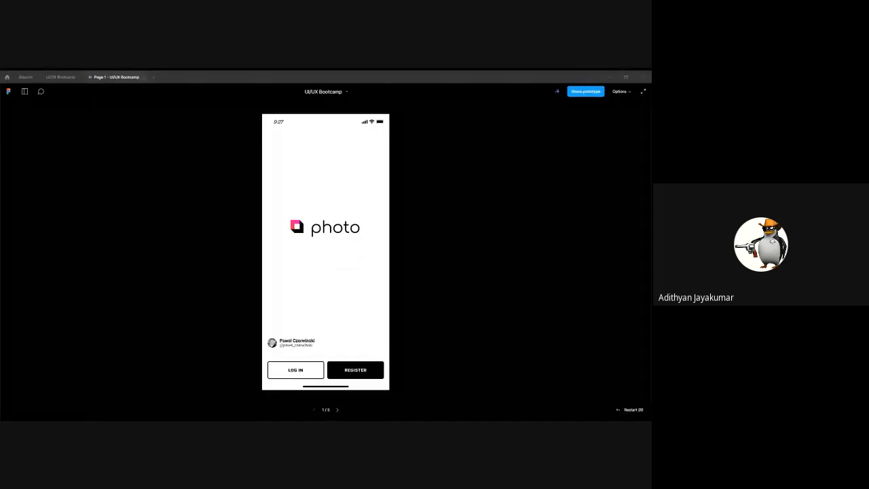
{"action": "left_click", "coordinate": [450, 276]}
{"action": "key", "text": "Right"}
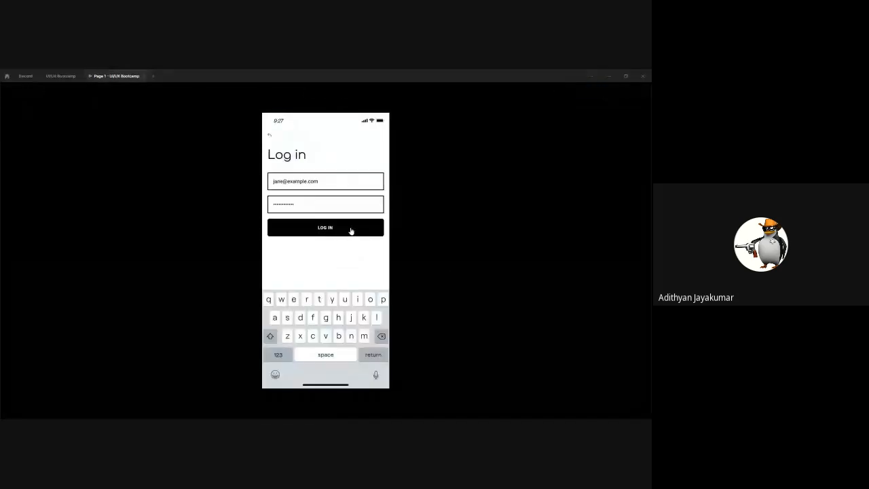
Log in within the prototype preview and browse the Discover screen down to the end of its photo feed
{"action": "left_click", "coordinate": [351, 231]}
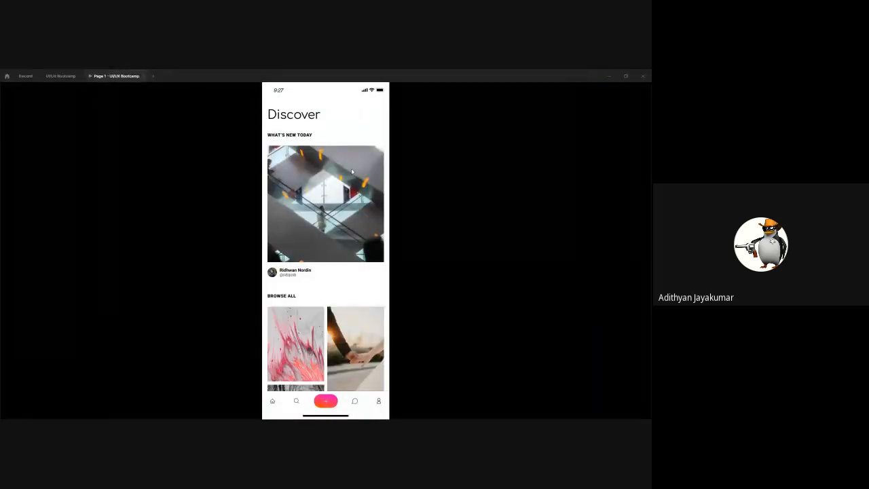
{"action": "mouse_move", "coordinate": [335, 303]}
{"action": "left_mouse_down"}
{"action": "mouse_move", "coordinate": [335, 281]}
{"action": "mouse_move", "coordinate": [336, 312]}
{"action": "left_mouse_up"}
{"action": "left_click", "coordinate": [407, 184]}
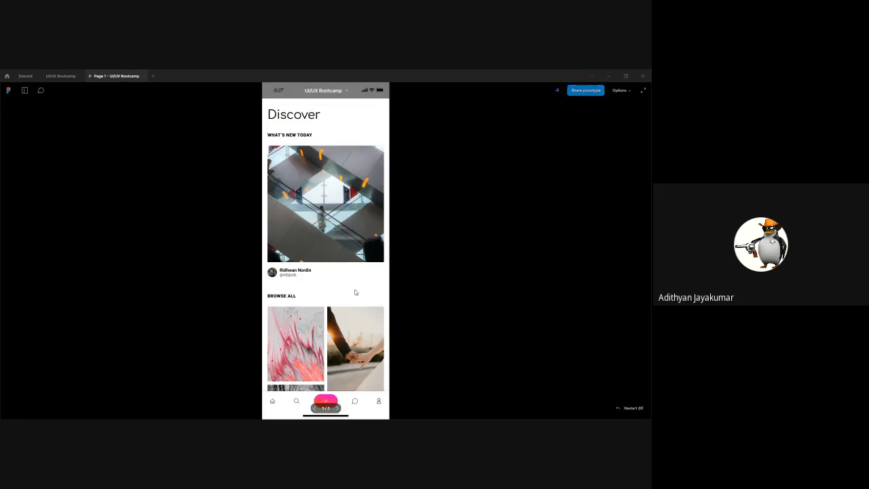
{"action": "left_click_drag", "start_coordinate": [364, 364], "coordinate": [363, 236]}
{"action": "scroll", "coordinate": [363, 236], "scroll_direction": "down", "scroll_amount": 5}
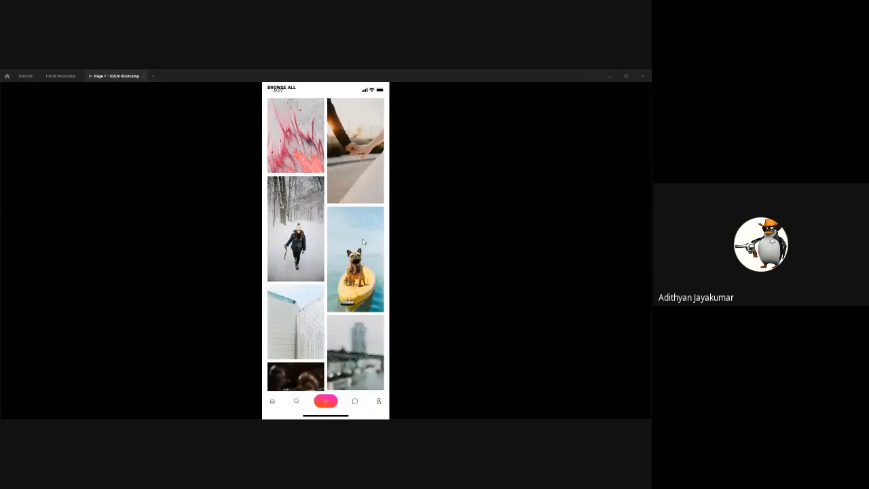
{"action": "scroll", "coordinate": [364, 203], "scroll_direction": "down", "scroll_amount": 1}
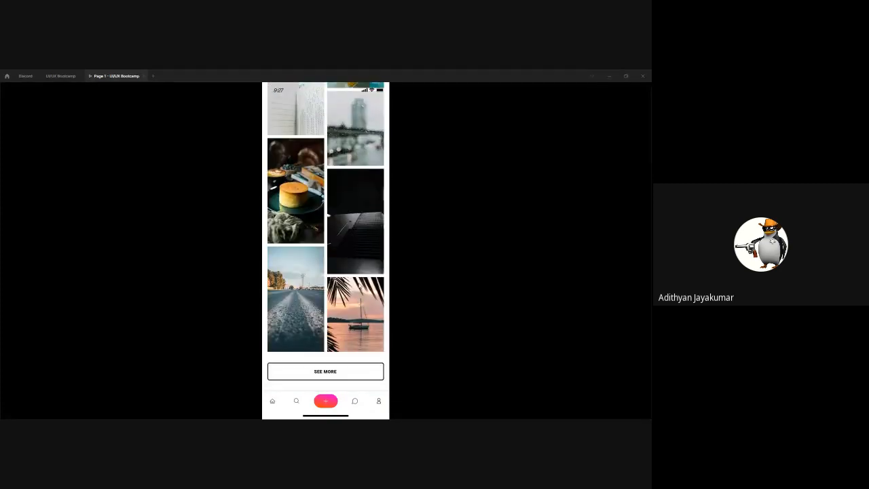
Try the See More button, return to the top of Discover, and go back to the start screen through the Discover title
{"action": "left_click", "coordinate": [339, 370]}
{"action": "scroll", "coordinate": [348, 257], "scroll_direction": "up", "scroll_amount": 6}
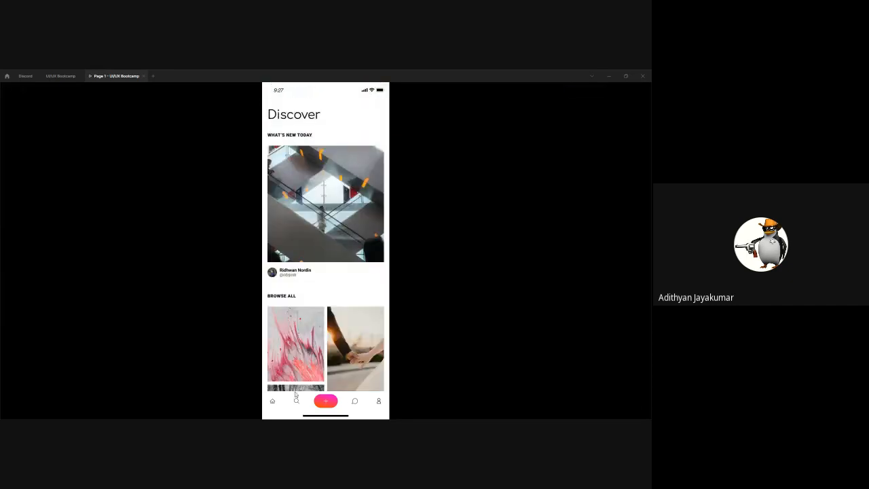
{"action": "left_click", "coordinate": [347, 272]}
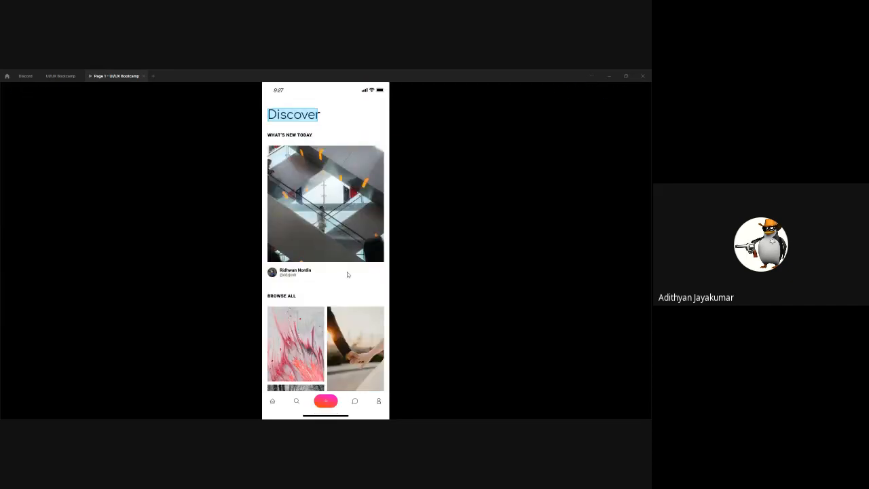
{"action": "left_click", "coordinate": [302, 121]}
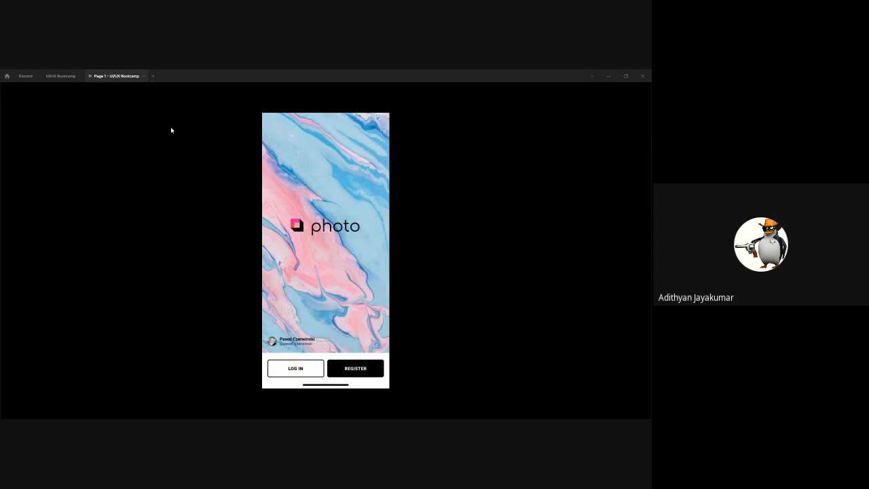
Close the prototype preview and examine the Discover (overflow behavior) frame with its fixed and scrolling layers on the canvas
{"action": "left_click", "coordinate": [144, 77]}
{"action": "left_click", "coordinate": [500, 269]}
{"action": "left_click_drag", "start_coordinate": [501, 269], "coordinate": [436, 246]}
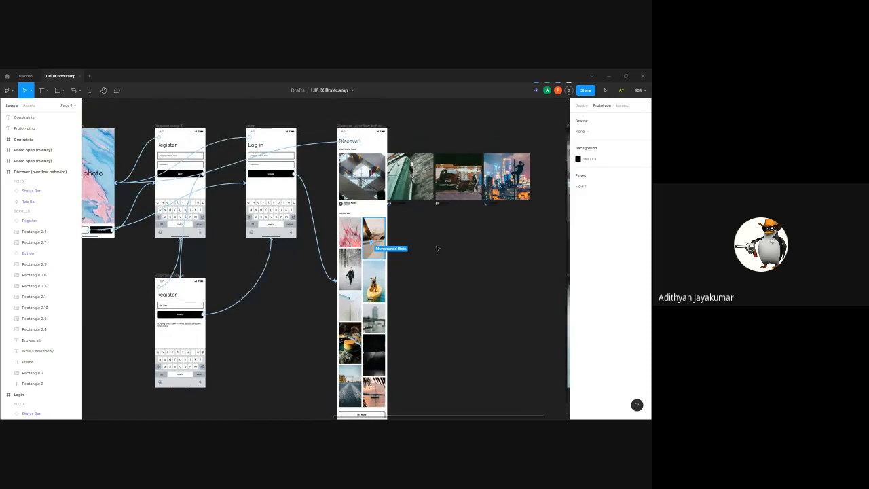
{"action": "left_click", "coordinate": [361, 143]}
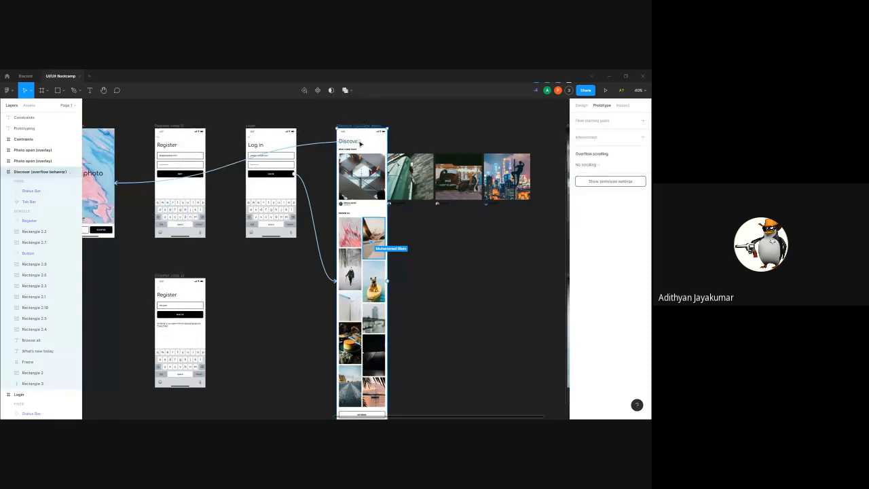
{"action": "left_click_drag", "start_coordinate": [229, 272], "coordinate": [252, 268]}
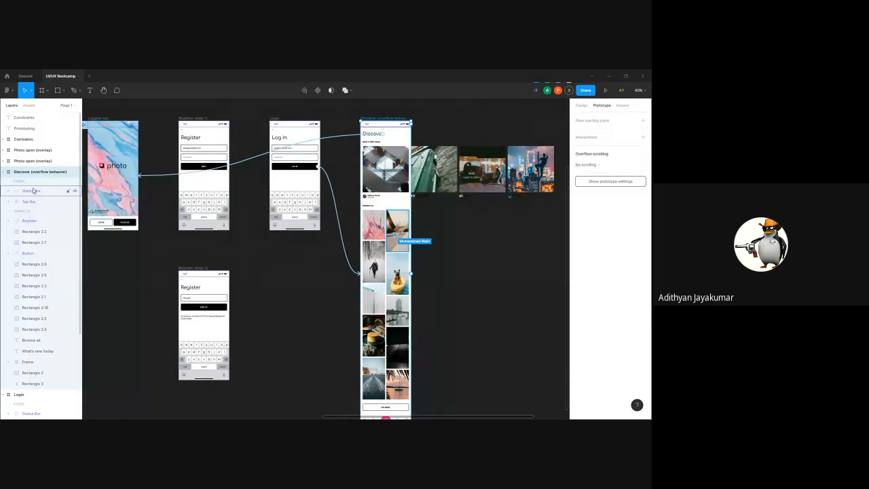
{"action": "scroll", "coordinate": [297, 299], "scroll_direction": "down", "scroll_amount": 2}
{"action": "scroll", "coordinate": [297, 299], "scroll_direction": "right", "scroll_amount": 2}
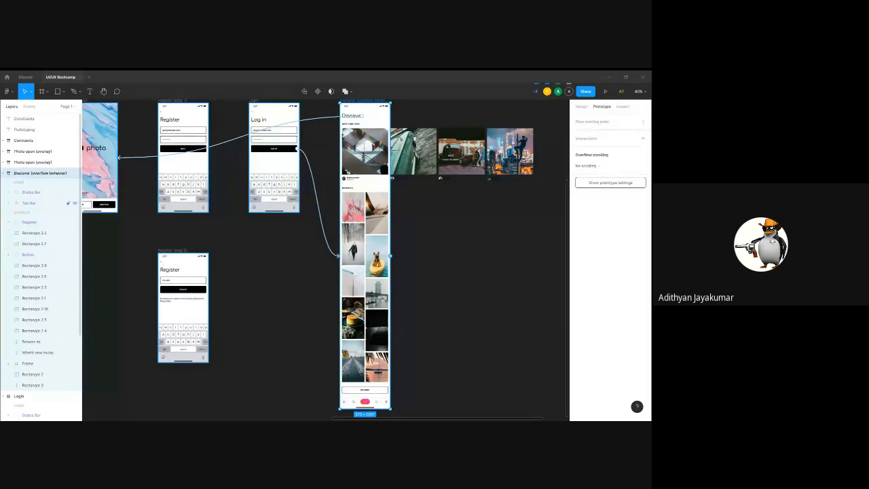
Inspect the overflow scrolling settings of the What's New Today photo frame and of its parent Discover frame
{"action": "left_click", "coordinate": [473, 213]}
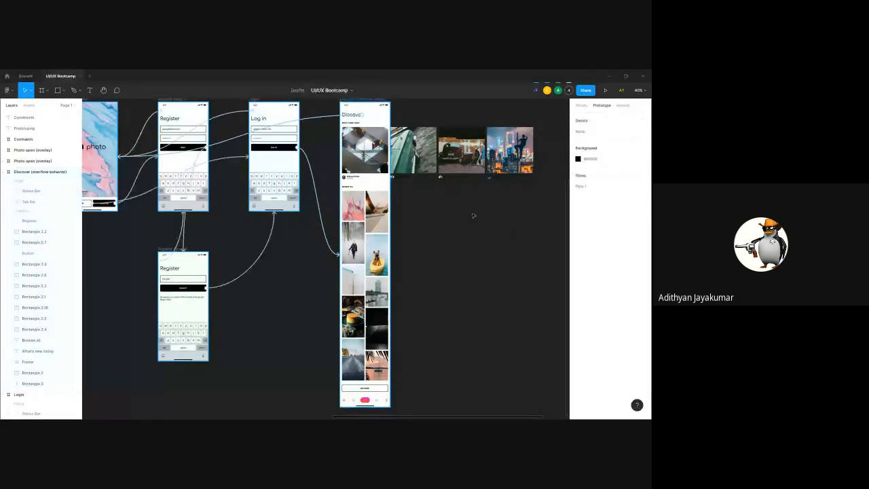
{"action": "left_click_drag", "start_coordinate": [462, 224], "coordinate": [428, 285]}
{"action": "left_click", "coordinate": [332, 217]}
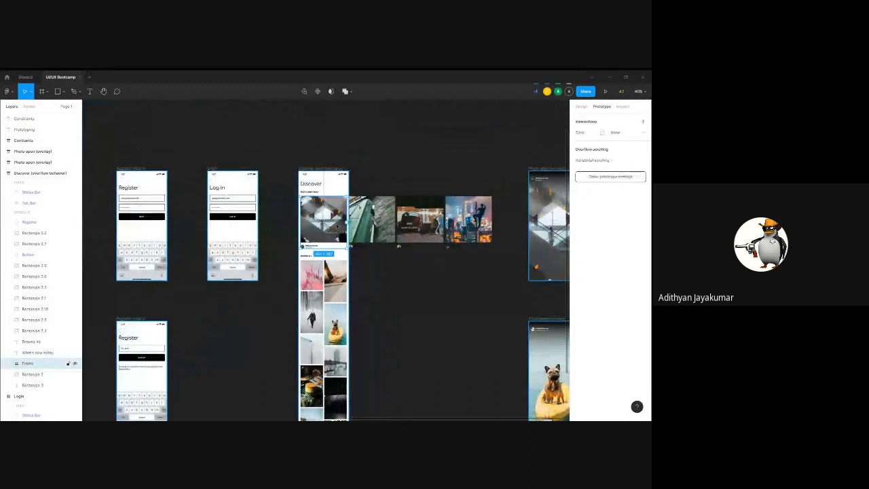
{"action": "left_click", "coordinate": [292, 162]}
{"action": "scroll", "coordinate": [333, 201], "scroll_direction": "up", "scroll_amount": 5}
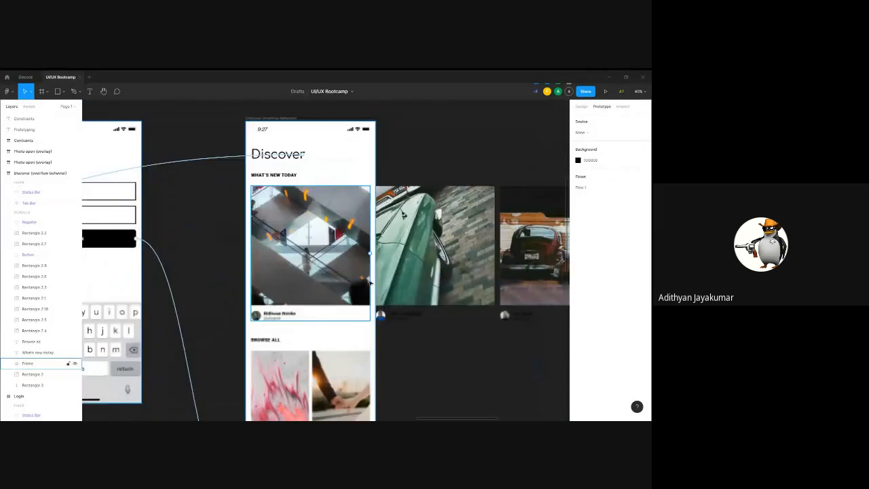
{"action": "left_click", "coordinate": [346, 215]}
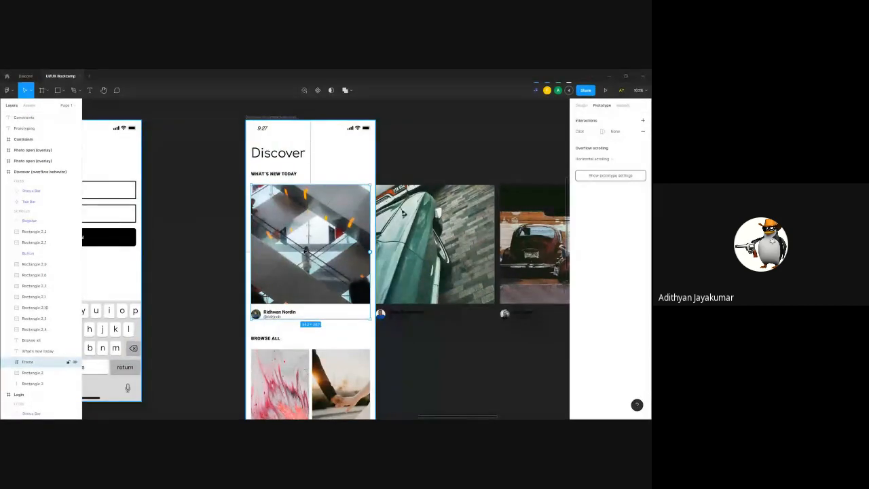
{"action": "key", "text": "Escape"}
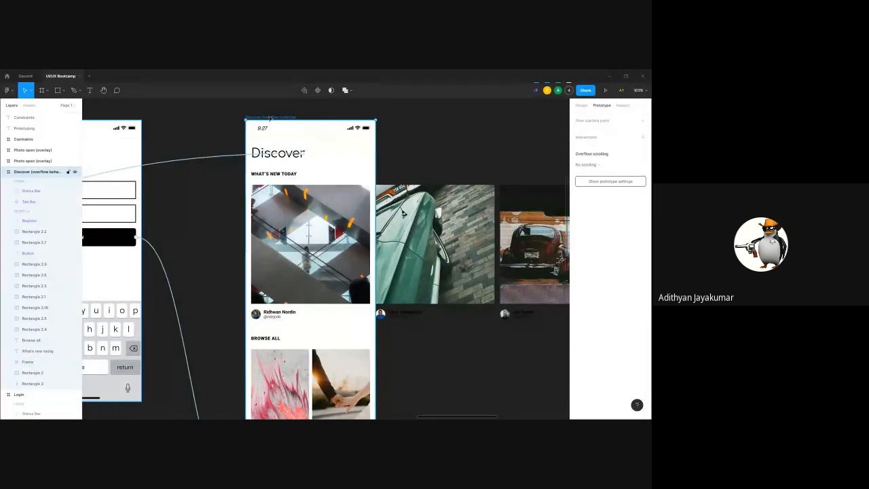
{"action": "left_click", "coordinate": [286, 234]}
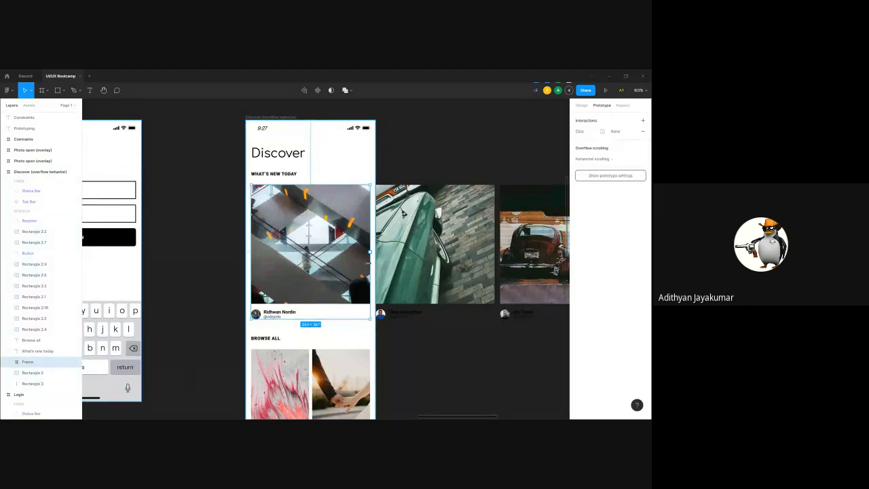
Turn on Clip content for the What's New Today photo frame to hide the photos outside its bounds
{"action": "mouse_move", "coordinate": [371, 271]}
{"action": "left_mouse_down"}
{"action": "mouse_move", "coordinate": [381, 272]}
{"action": "mouse_move", "coordinate": [370, 274]}
{"action": "left_mouse_up"}
{"action": "left_click", "coordinate": [581, 106]}
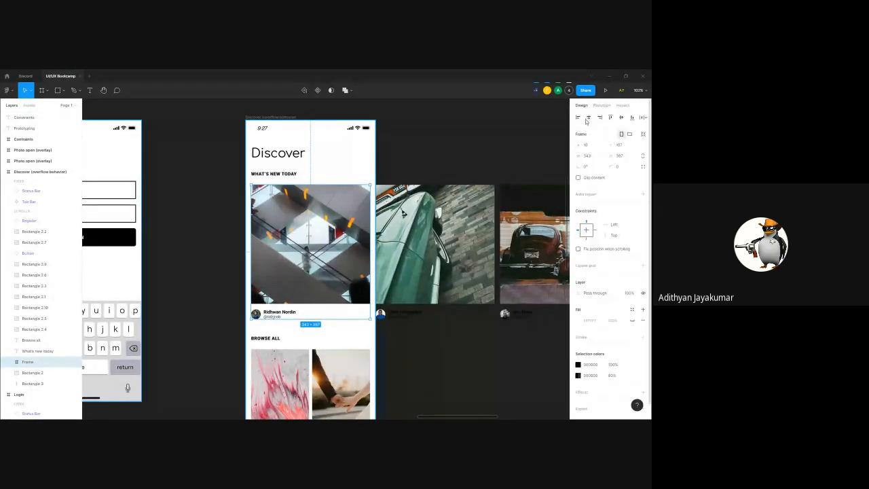
{"action": "left_click", "coordinate": [577, 179]}
{"action": "left_click", "coordinate": [525, 162]}
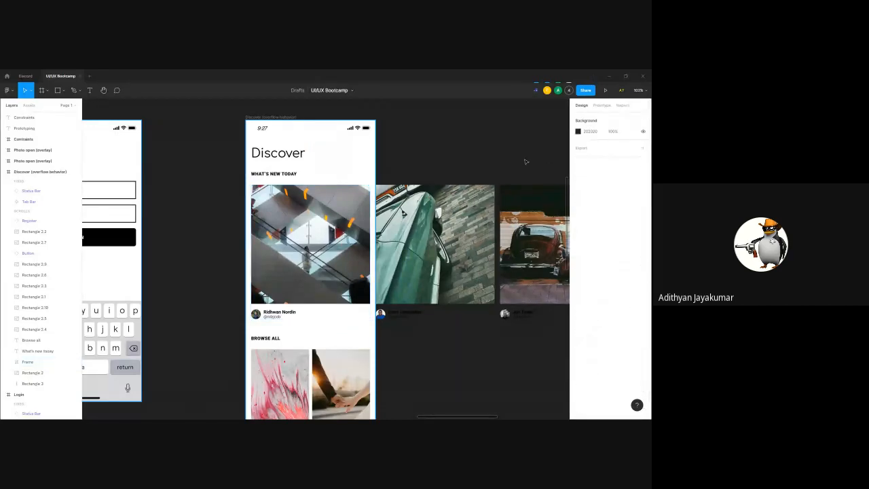
{"action": "left_click", "coordinate": [347, 215]}
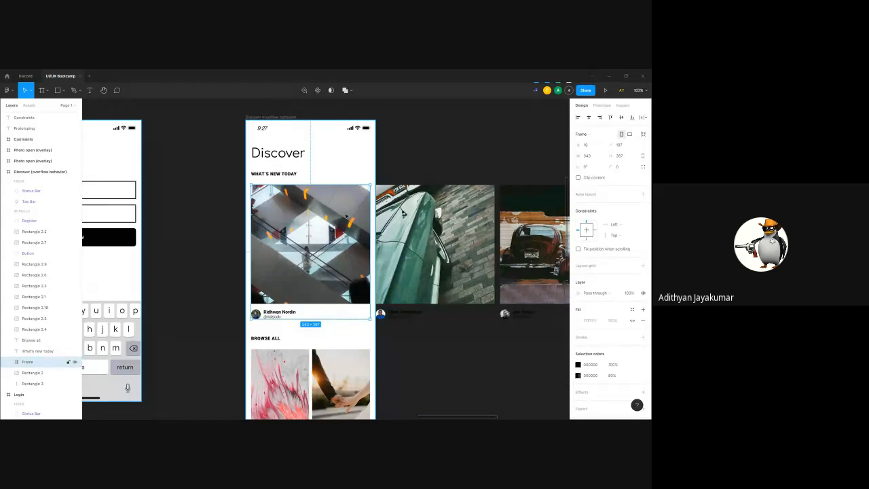
{"action": "left_click", "coordinate": [578, 178]}
{"action": "left_click_drag", "start_coordinate": [526, 181], "coordinate": [434, 181]}
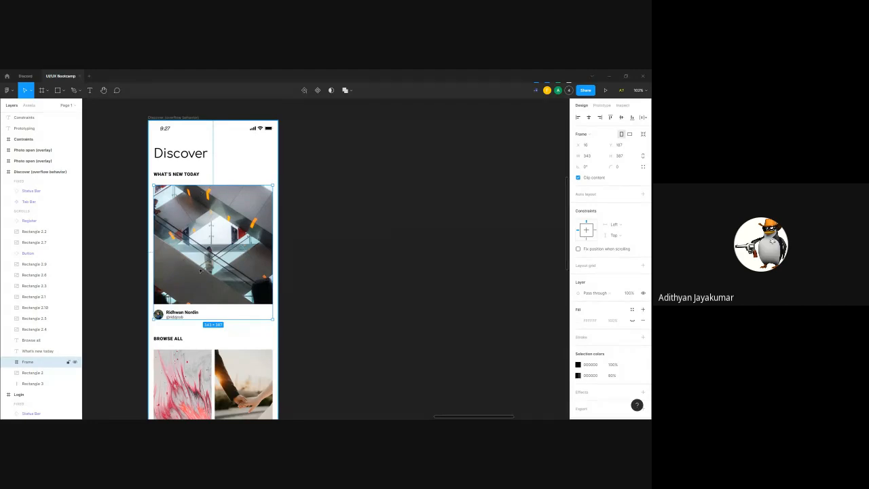
{"action": "scroll", "coordinate": [425, 245], "scroll_direction": "left", "scroll_amount": 4}
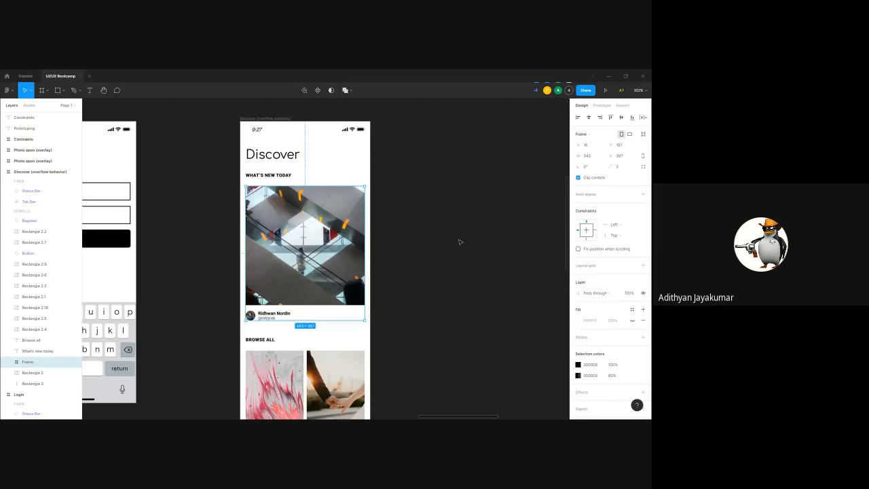
Turn off Clip content for the What's New Today frame and look over the photos extending beyond it
{"action": "left_click", "coordinate": [577, 177]}
{"action": "scroll", "coordinate": [362, 226], "scroll_direction": "right", "scroll_amount": 4}
{"action": "scroll", "coordinate": [363, 227], "scroll_direction": "right", "scroll_amount": 4}
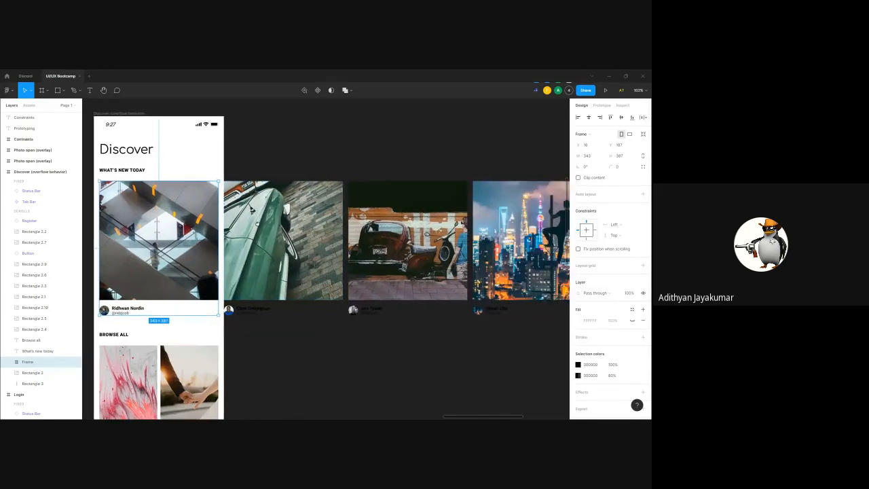
{"action": "scroll", "coordinate": [298, 222], "scroll_direction": "left", "scroll_amount": 2}
{"action": "scroll", "coordinate": [298, 222], "scroll_direction": "left", "scroll_amount": 2}
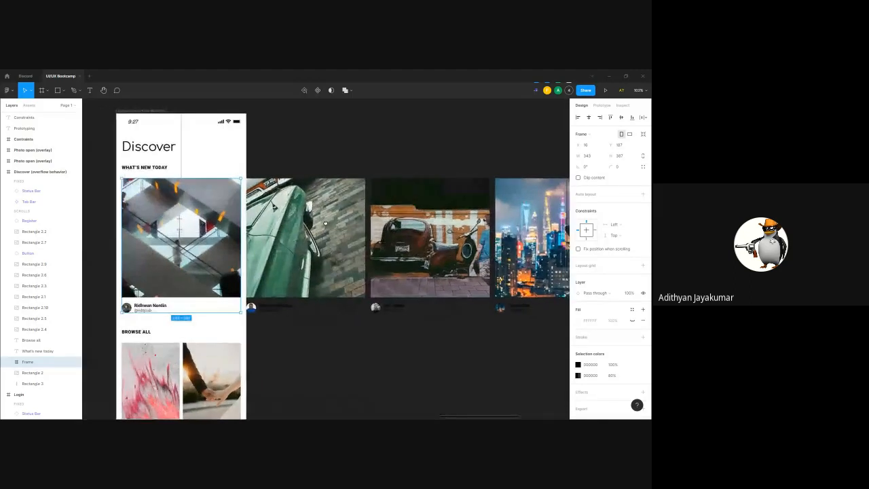
{"action": "scroll", "coordinate": [271, 223], "scroll_direction": "right", "scroll_amount": 3}
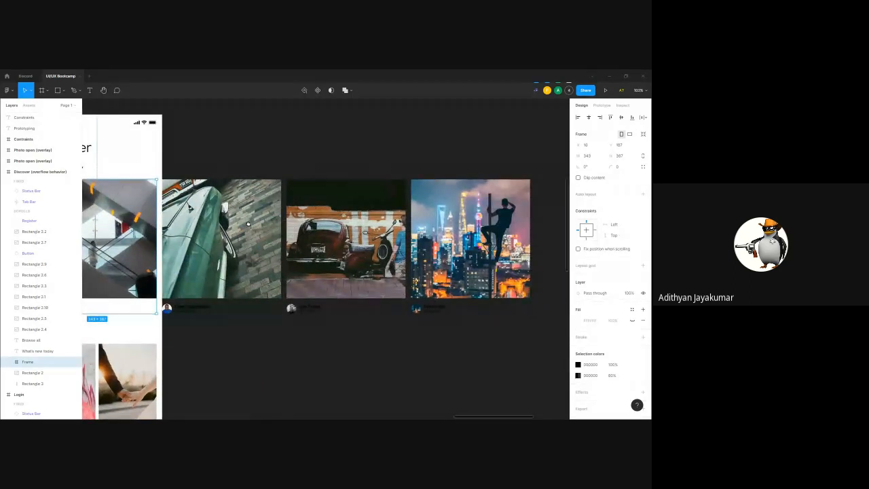
{"action": "scroll", "coordinate": [248, 224], "scroll_direction": "left", "scroll_amount": 5}
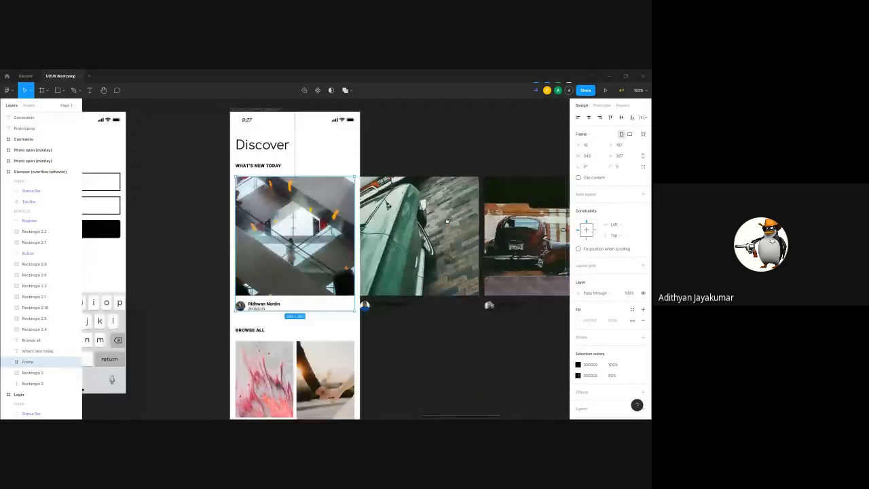
Review the overflow scrolling options of the What's New Today frame, keeping Horizontal scrolling selected
{"action": "left_click", "coordinate": [603, 108]}
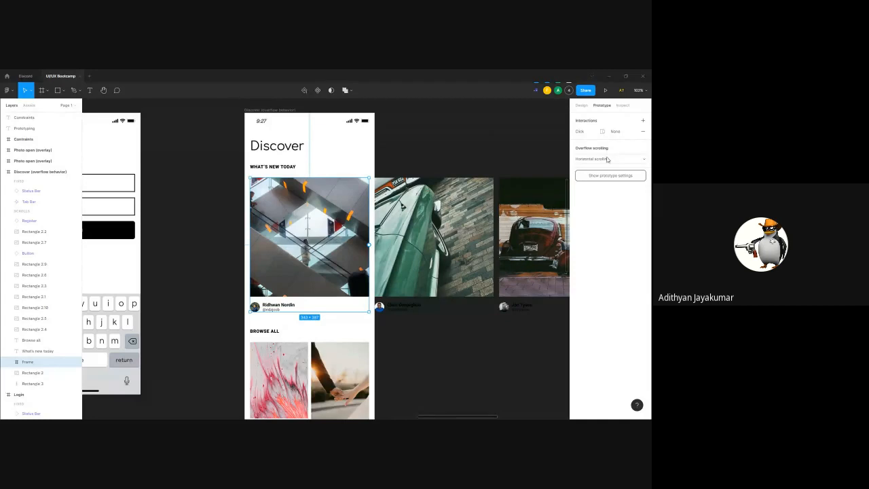
{"action": "left_click", "coordinate": [607, 159]}
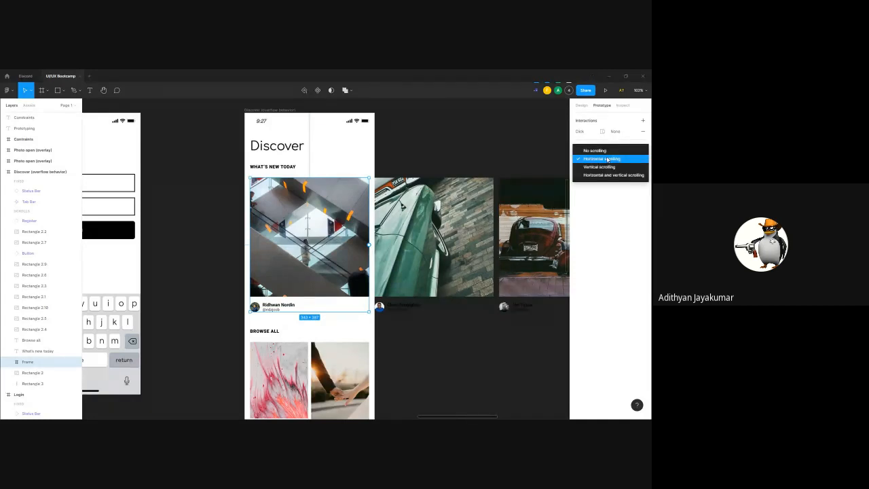
{"action": "left_click", "coordinate": [607, 159]}
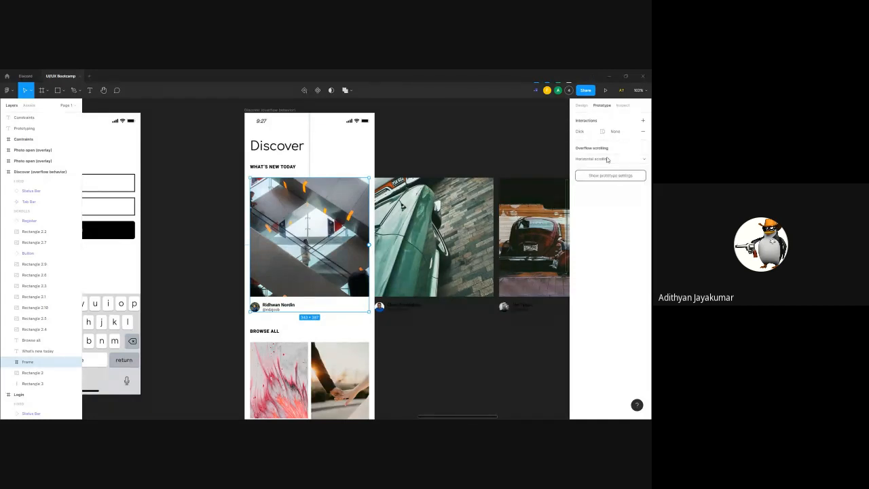
{"action": "left_click", "coordinate": [502, 140]}
{"action": "left_click", "coordinate": [320, 208]}
{"action": "left_click_drag", "start_coordinate": [347, 239], "coordinate": [297, 242]}
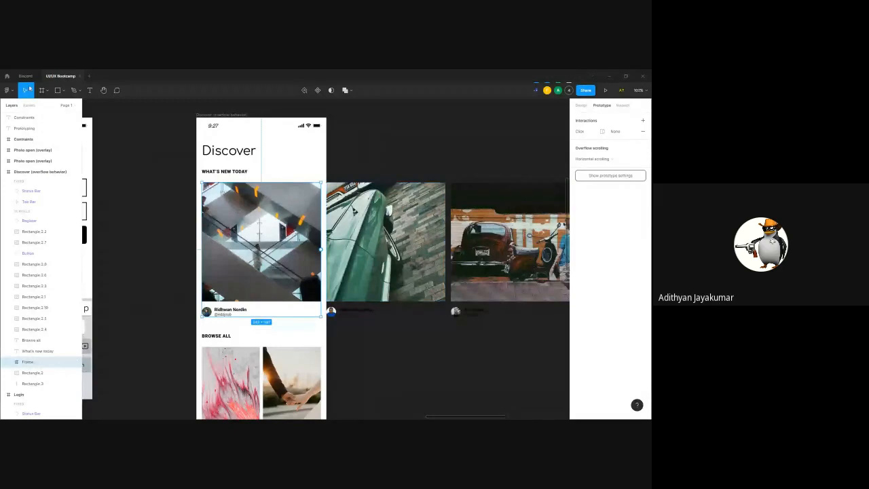
Present the prototype and test swiping the What's New Today photos sideways on the Discover screen
{"action": "left_click", "coordinate": [604, 90]}
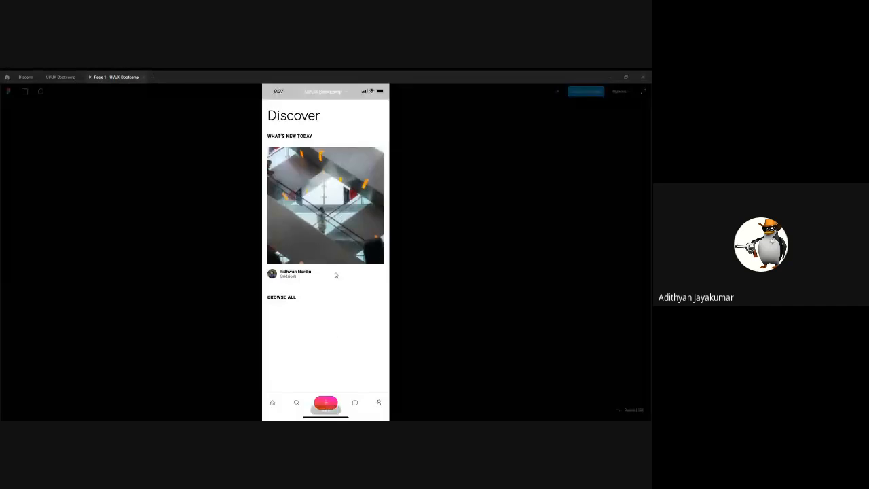
{"action": "scroll", "coordinate": [336, 285], "scroll_direction": "down", "scroll_amount": 3}
{"action": "scroll", "coordinate": [339, 292], "scroll_direction": "up", "scroll_amount": 4}
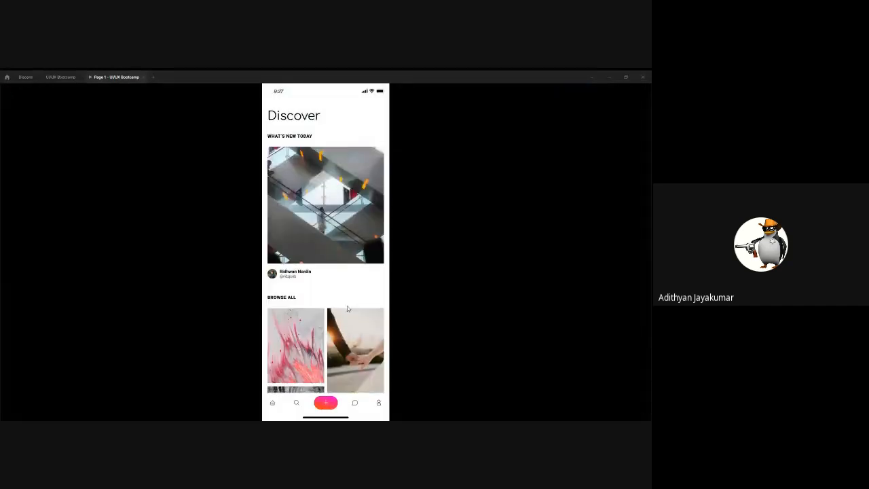
{"action": "left_click_drag", "start_coordinate": [352, 220], "coordinate": [258, 221]}
{"action": "left_click_drag", "start_coordinate": [384, 220], "coordinate": [299, 216]}
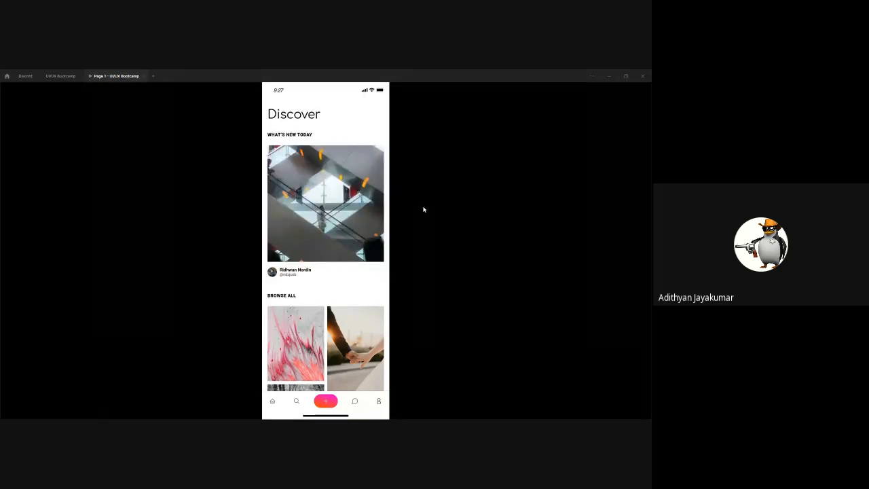
{"action": "left_click_drag", "start_coordinate": [351, 209], "coordinate": [364, 265]}
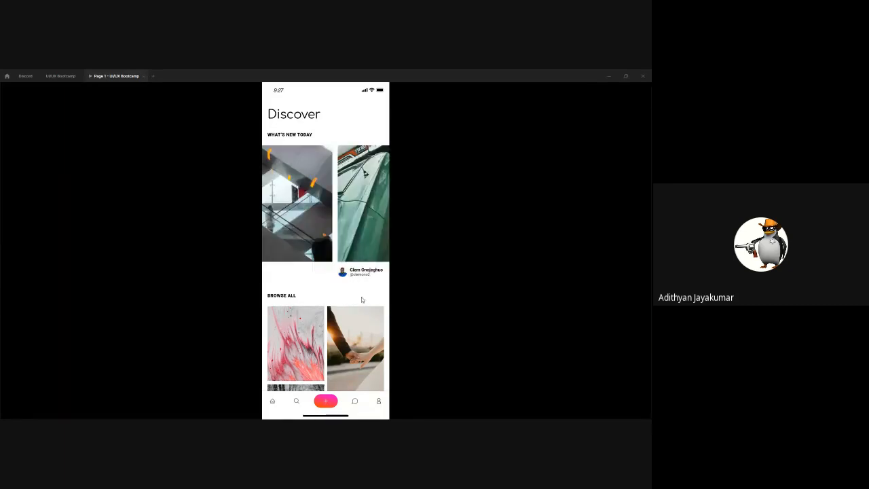
Test the vertical scrolling of the Discover screen down into the Browse All photos
{"action": "scroll", "coordinate": [360, 256], "scroll_direction": "down", "scroll_amount": 1}
{"action": "scroll", "coordinate": [361, 252], "scroll_direction": "up", "scroll_amount": 1}
{"action": "scroll", "coordinate": [353, 265], "scroll_direction": "down", "scroll_amount": 5}
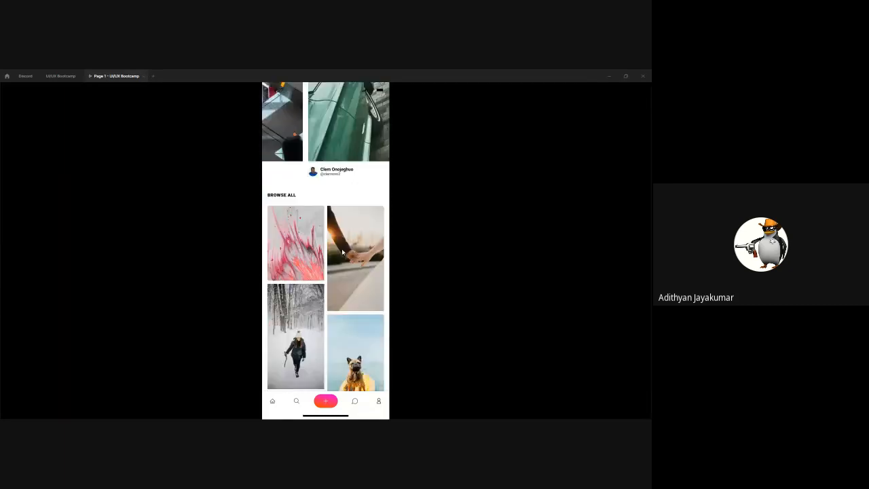
Test scrolling through the Browse All photos and back up to the Discover heading, and close the prototype presentation
{"action": "scroll", "coordinate": [342, 283], "scroll_direction": "down", "scroll_amount": 5}
{"action": "scroll", "coordinate": [352, 275], "scroll_direction": "up", "scroll_amount": 4}
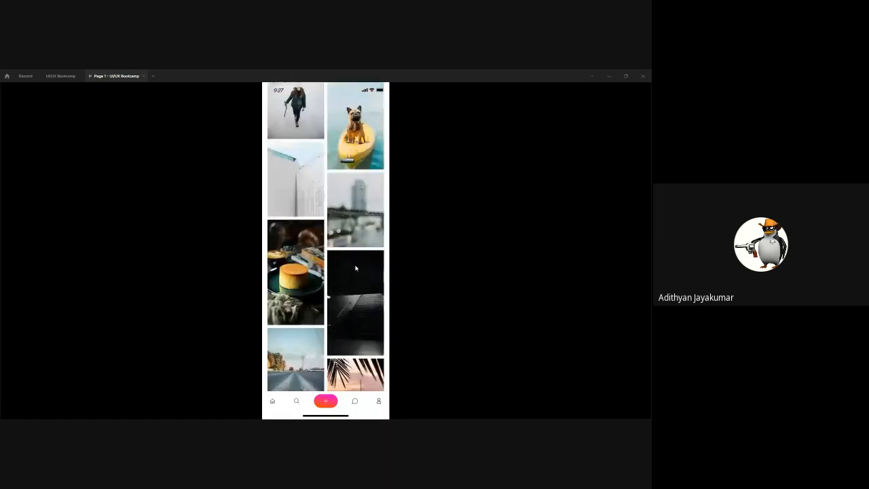
{"action": "scroll", "coordinate": [341, 204], "scroll_direction": "up", "scroll_amount": 5}
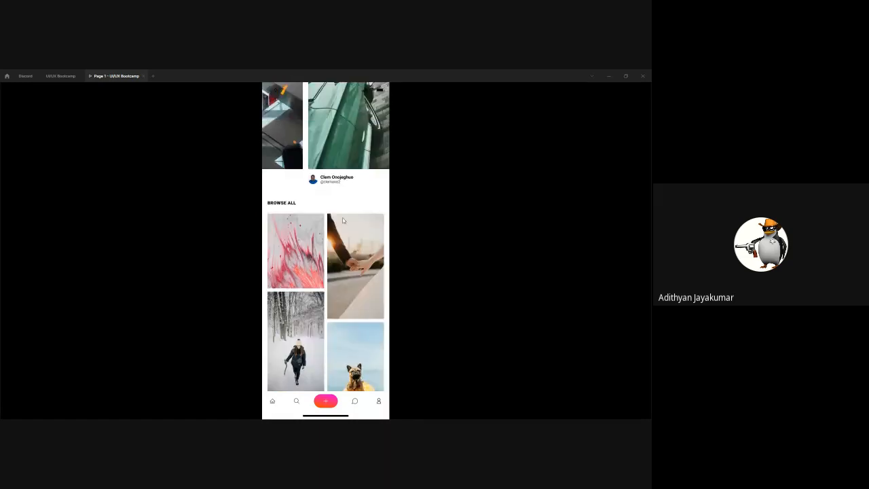
{"action": "left_click_drag", "start_coordinate": [338, 217], "coordinate": [343, 288]}
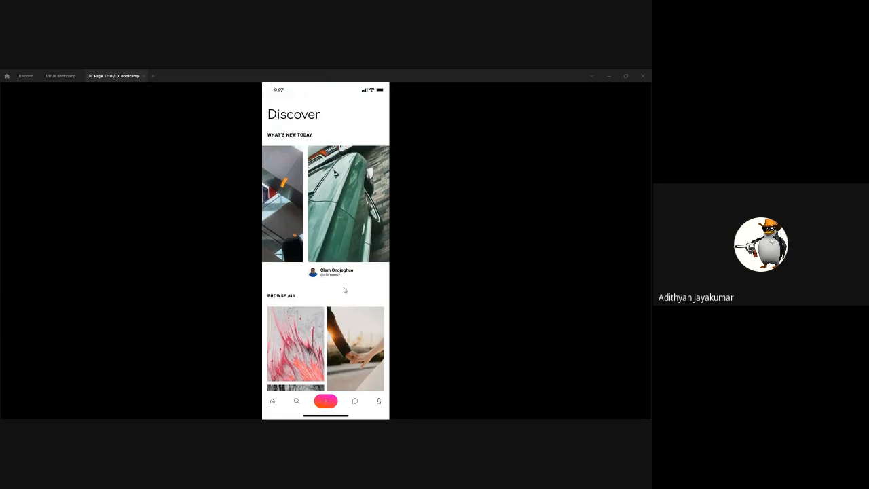
{"action": "left_click", "coordinate": [143, 76]}
Examine the individual photos of the What's New Today row and their layers on the canvas
{"action": "scroll", "coordinate": [432, 343], "scroll_direction": "down", "scroll_amount": 3}
{"action": "left_click_drag", "start_coordinate": [433, 343], "coordinate": [347, 275]}
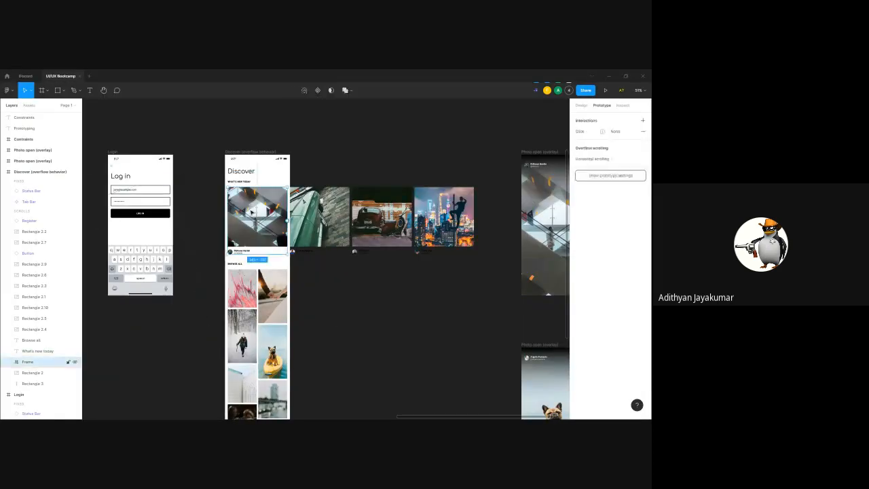
{"action": "scroll", "coordinate": [343, 266], "scroll_direction": "right", "scroll_amount": 3}
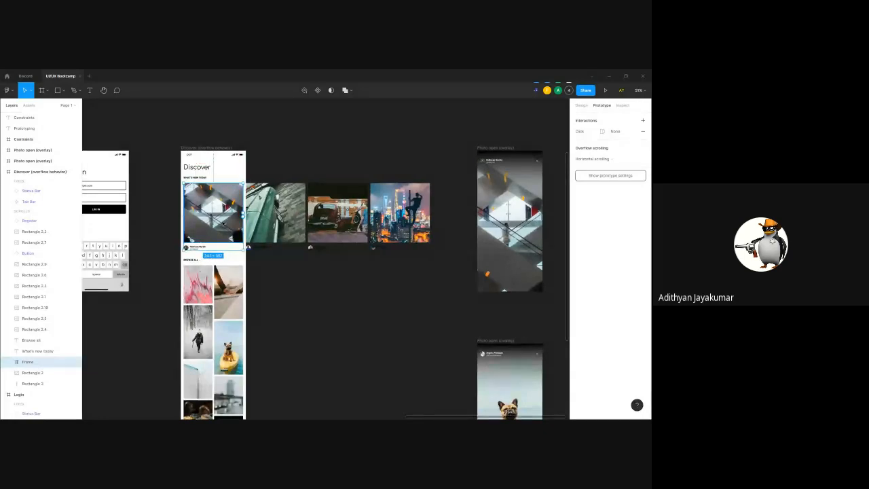
{"action": "double_click", "coordinate": [270, 218]}
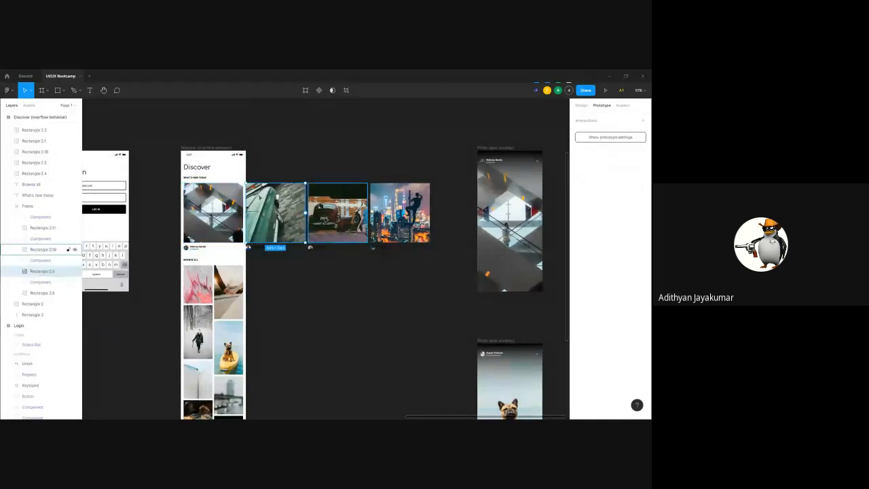
{"action": "left_click", "coordinate": [323, 219]}
{"action": "left_click", "coordinate": [208, 219]}
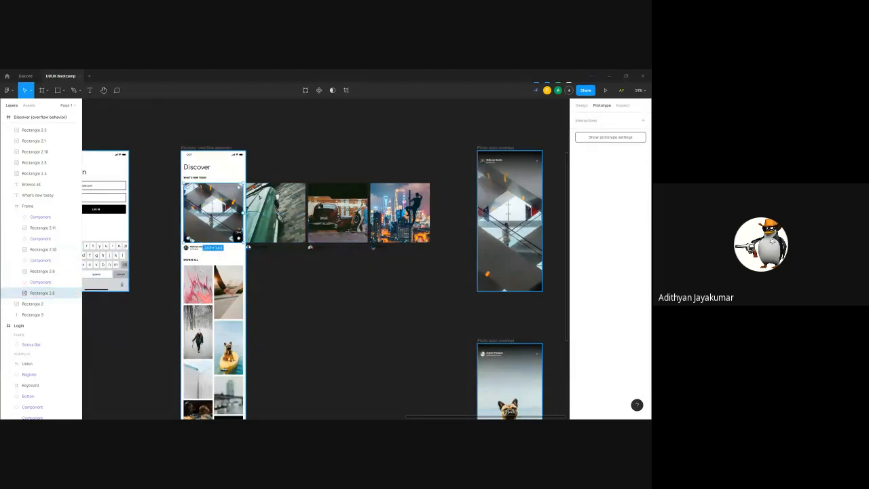
{"action": "key", "text": "Escape"}
{"action": "scroll", "coordinate": [237, 220], "scroll_direction": "up", "scroll_amount": 3}
{"action": "left_click", "coordinate": [44, 292]}
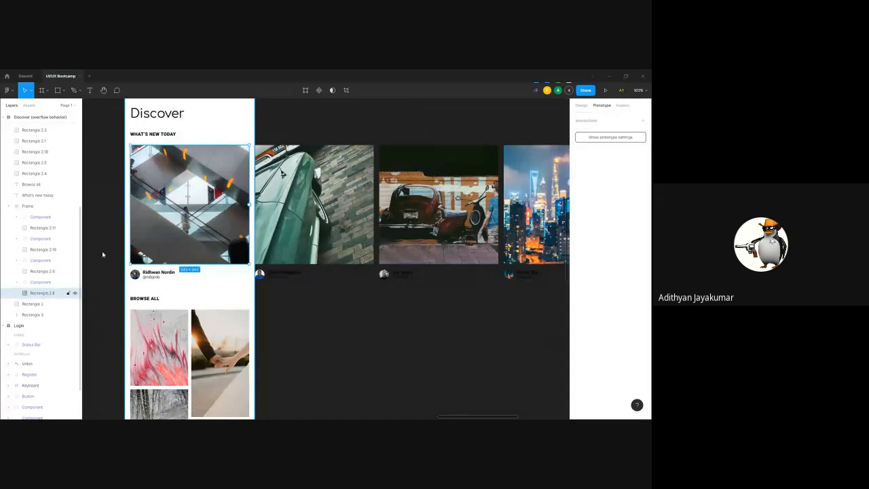
{"action": "scroll", "coordinate": [261, 278], "scroll_direction": "down", "scroll_amount": 3}
{"action": "scroll", "coordinate": [230, 252], "scroll_direction": "up", "scroll_amount": 3}
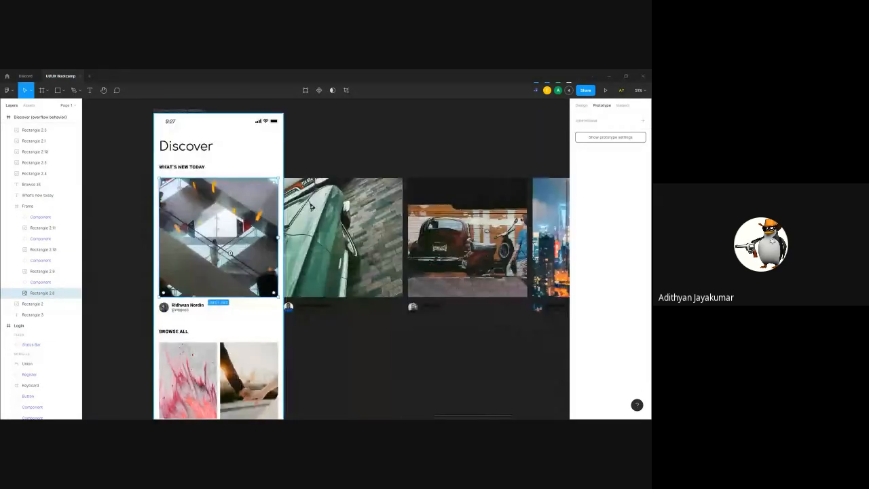
{"action": "scroll", "coordinate": [230, 252], "scroll_direction": "up", "scroll_amount": 3}
{"action": "left_click_drag", "start_coordinate": [310, 297], "coordinate": [373, 307]}
{"action": "scroll", "coordinate": [372, 307], "scroll_direction": "down", "scroll_amount": 3}
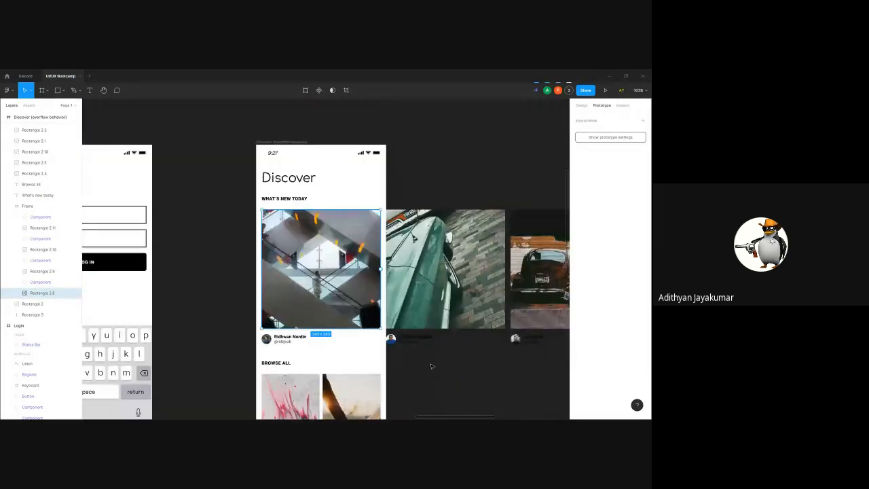
Select the What's New Today frame and look over its photos and the neighbouring Photo open (overlay) screens
{"action": "left_click", "coordinate": [346, 185]}
{"action": "left_click", "coordinate": [305, 225]}
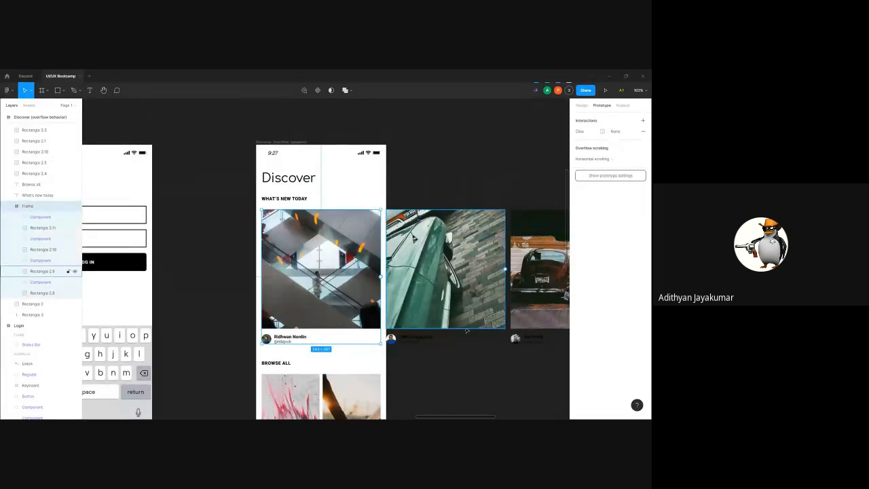
{"action": "scroll", "coordinate": [431, 268], "scroll_direction": "right", "scroll_amount": 5}
{"action": "scroll", "coordinate": [428, 258], "scroll_direction": "right", "scroll_amount": 4}
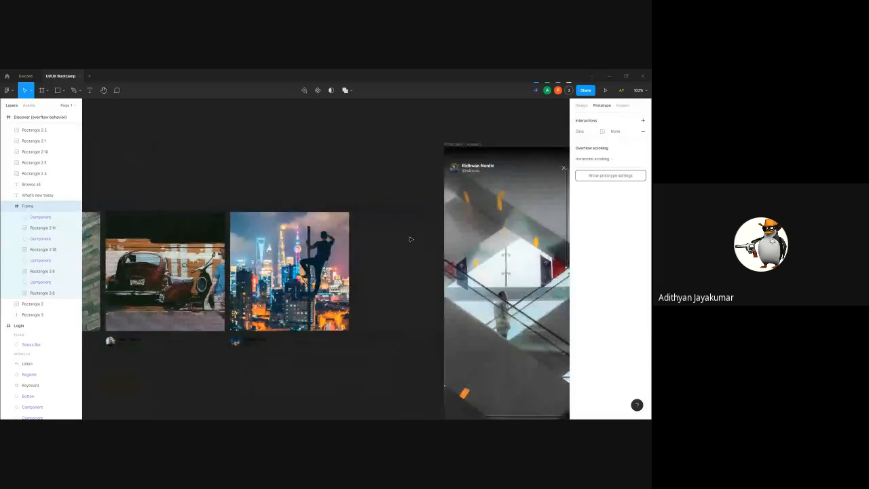
{"action": "scroll", "coordinate": [399, 254], "scroll_direction": "down", "scroll_amount": 3}
{"action": "scroll", "coordinate": [214, 263], "scroll_direction": "left", "scroll_amount": 2}
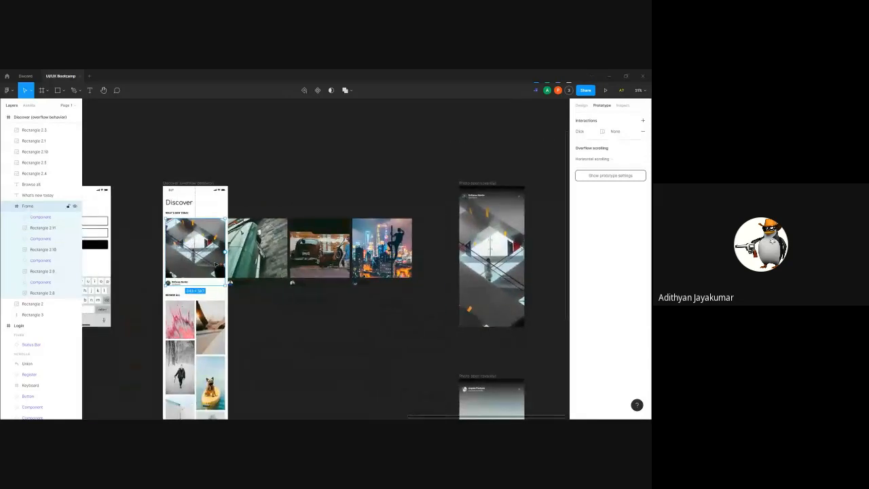
Connect the first What's New Today photo to the Photo open (overlay) screen that shows the same picture
{"action": "left_click", "coordinate": [204, 261]}
{"action": "left_click_drag", "start_coordinate": [224, 248], "coordinate": [489, 253]}
{"action": "scroll", "coordinate": [380, 195], "scroll_direction": "down", "scroll_amount": 3}
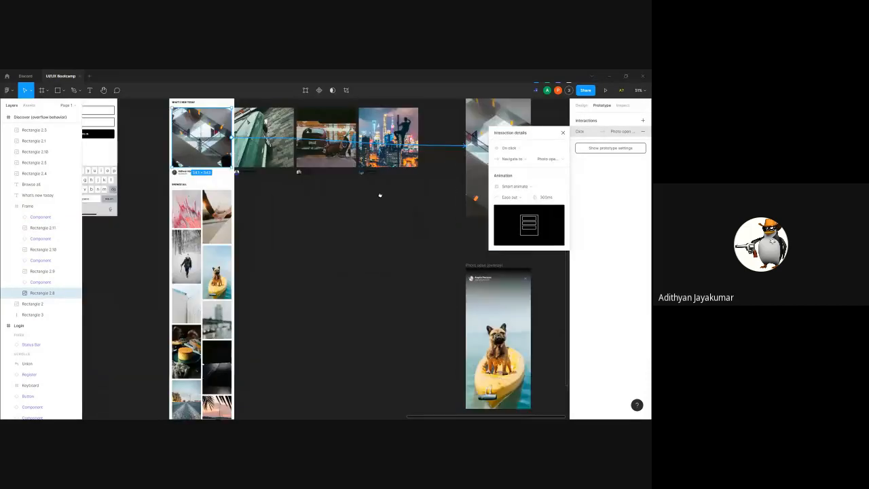
{"action": "left_click", "coordinate": [216, 271]}
{"action": "left_click_drag", "start_coordinate": [231, 271], "coordinate": [475, 337]}
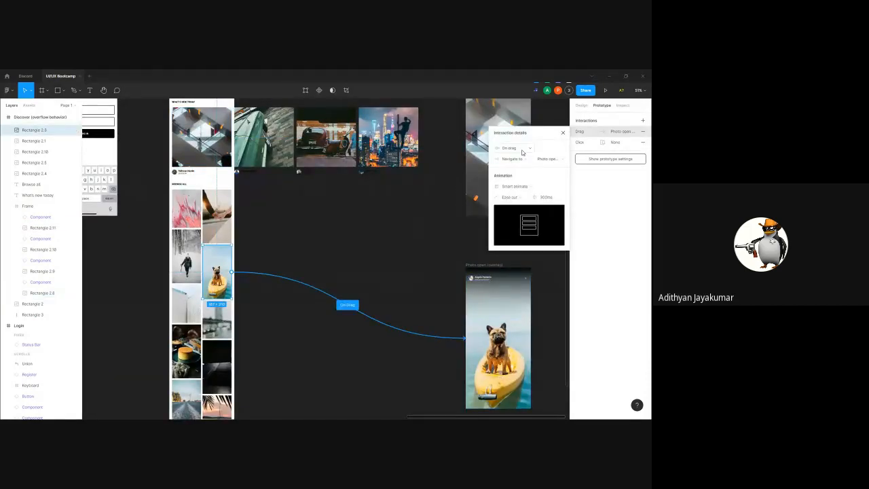
{"action": "left_click", "coordinate": [522, 149]}
{"action": "left_click", "coordinate": [402, 248]}
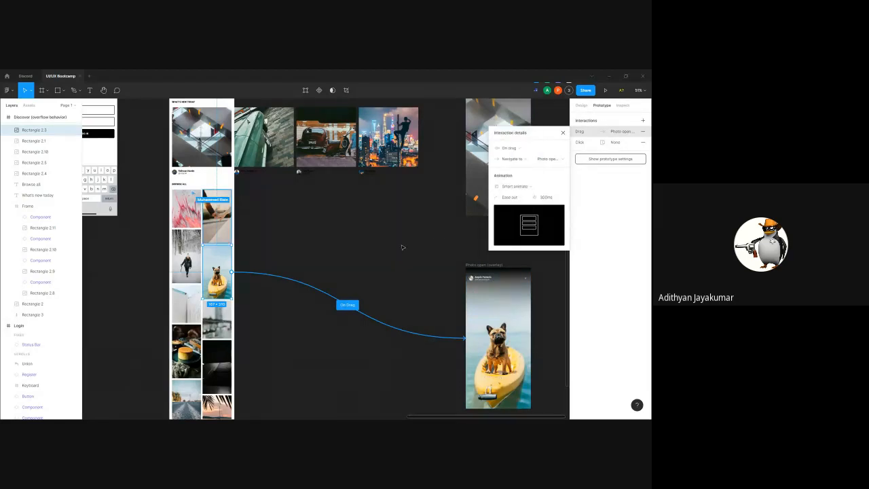
{"action": "left_click", "coordinate": [312, 254]}
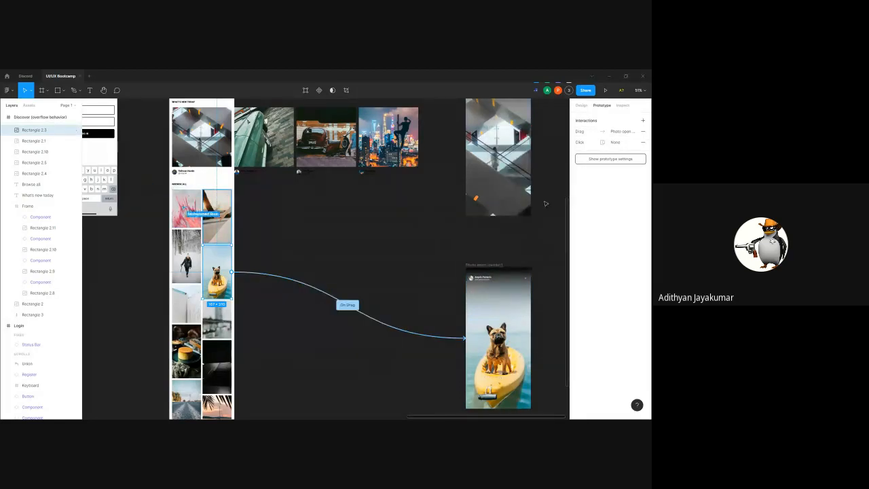
{"action": "left_click", "coordinate": [583, 142]}
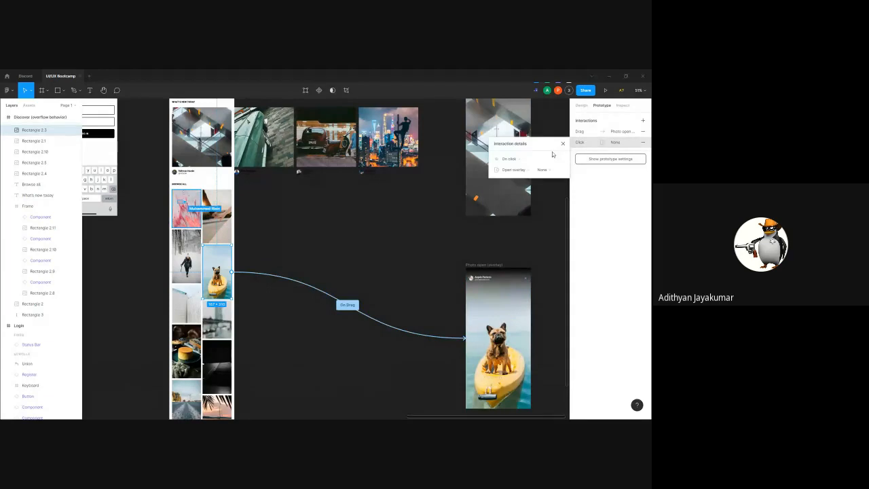
{"action": "left_click", "coordinate": [642, 131]}
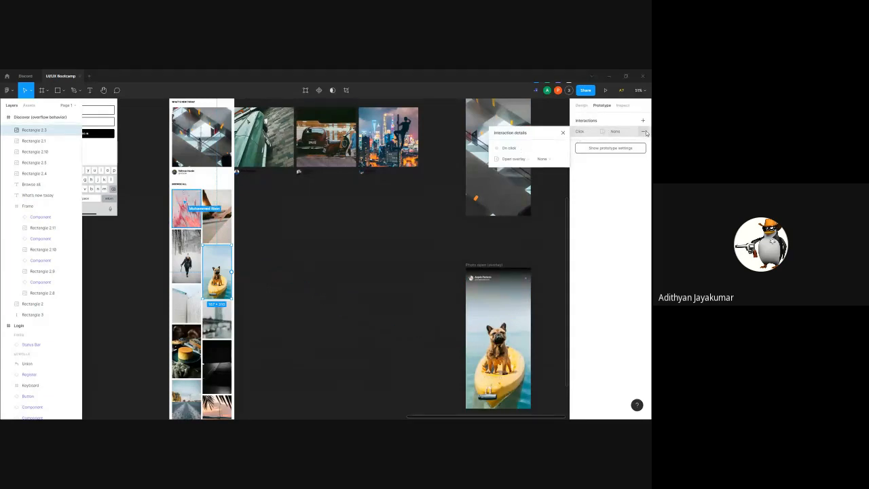
{"action": "left_click", "coordinate": [562, 133]}
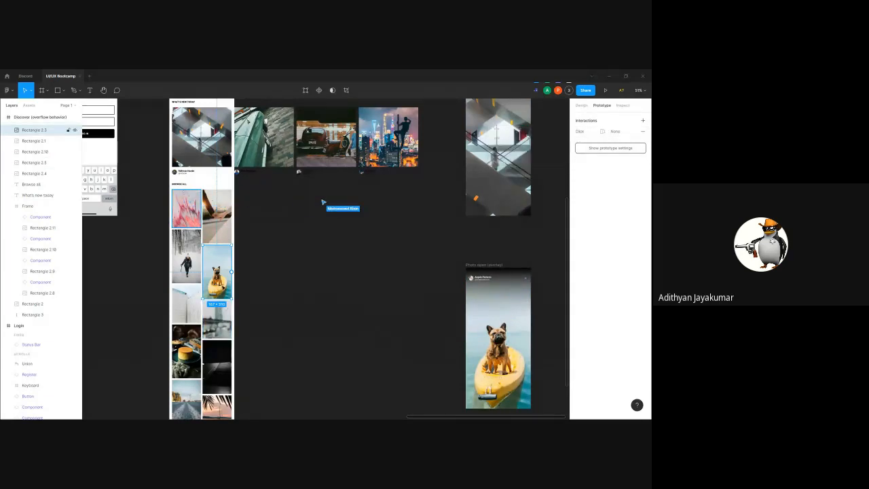
{"action": "left_click", "coordinate": [585, 133]}
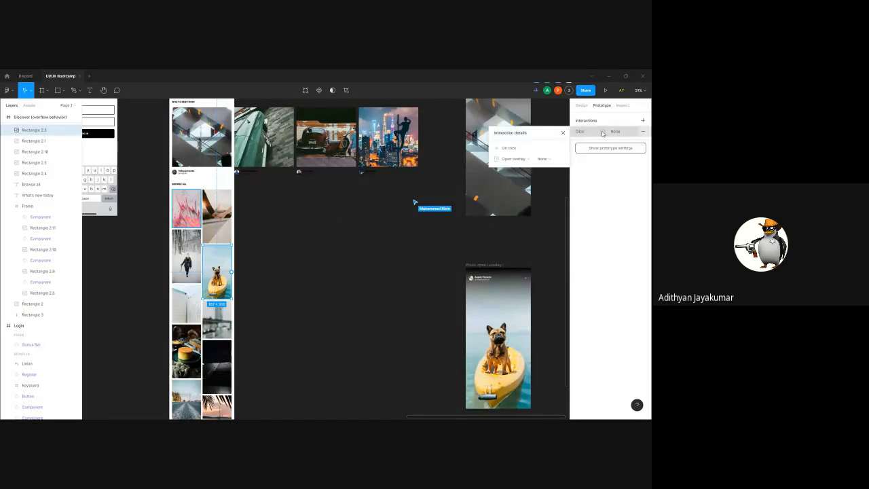
{"action": "left_click", "coordinate": [527, 158]}
{"action": "left_click", "coordinate": [527, 158]}
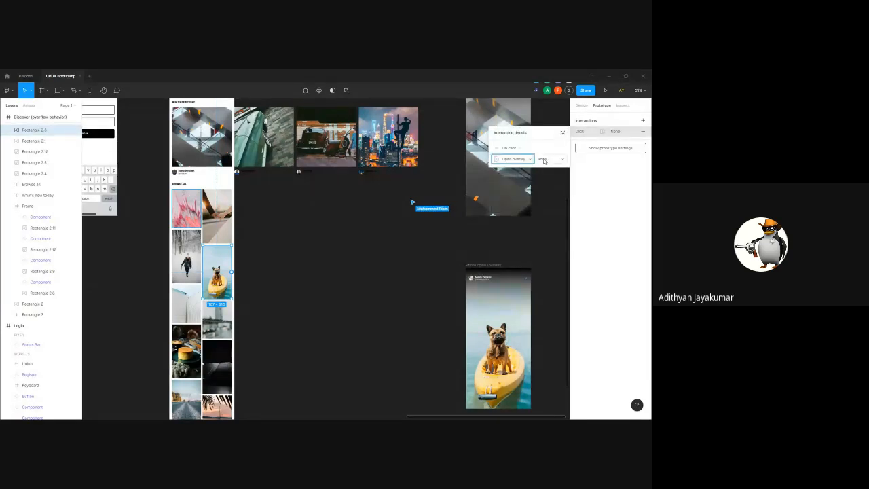
{"action": "left_click", "coordinate": [546, 161]}
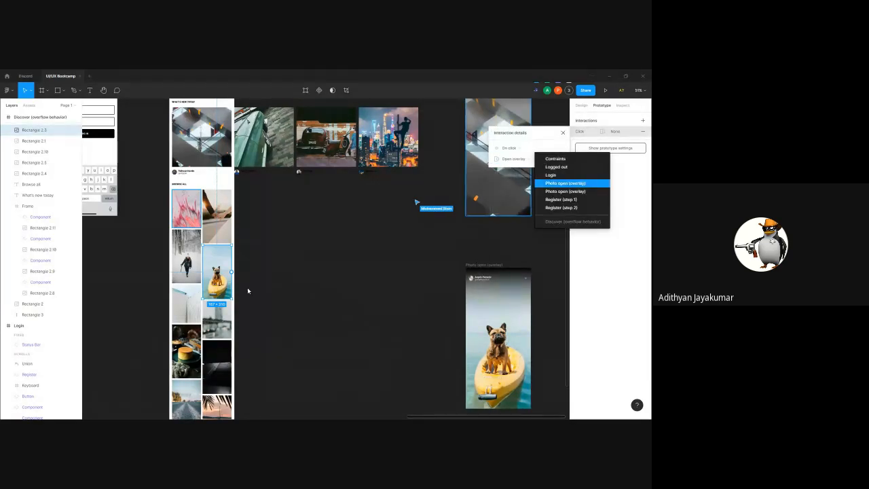
Link the dog photo to its Photo open (overlay) screen with On click and Open overlay, removing its empty click interaction
{"action": "left_click", "coordinate": [232, 273]}
{"action": "left_click_drag", "start_coordinate": [232, 272], "coordinate": [467, 316]}
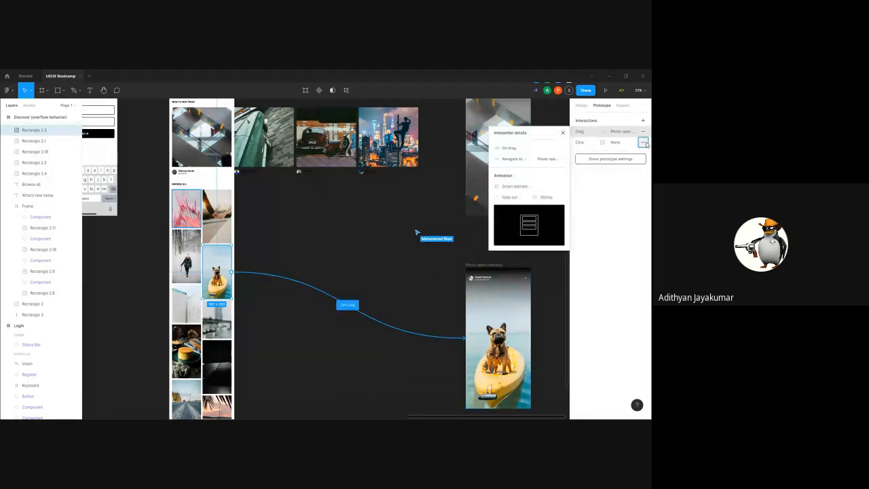
{"action": "left_click", "coordinate": [513, 148]}
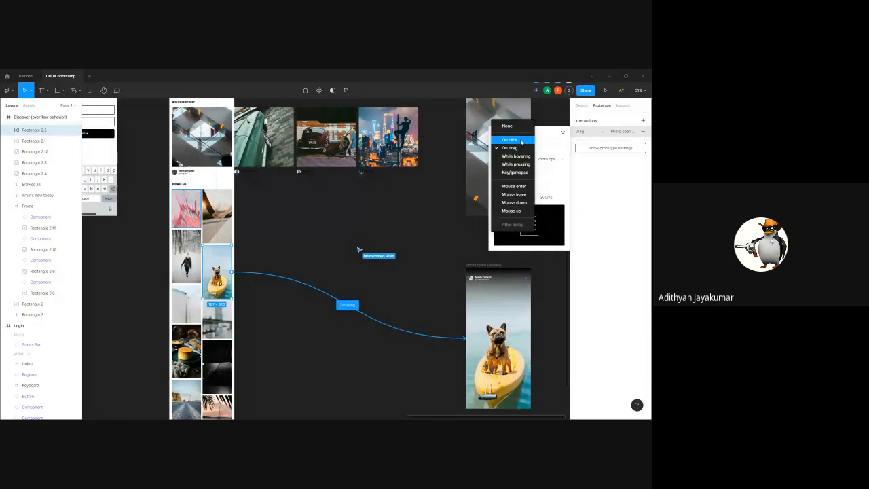
{"action": "left_click", "coordinate": [511, 138]}
{"action": "left_click", "coordinate": [519, 158]}
{"action": "left_click", "coordinate": [518, 171]}
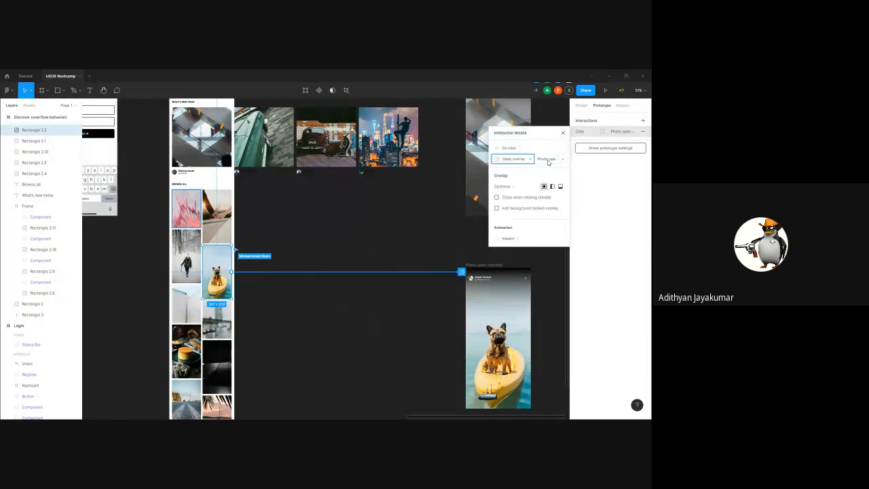
{"action": "left_click", "coordinate": [548, 159]}
{"action": "left_click", "coordinate": [548, 160]}
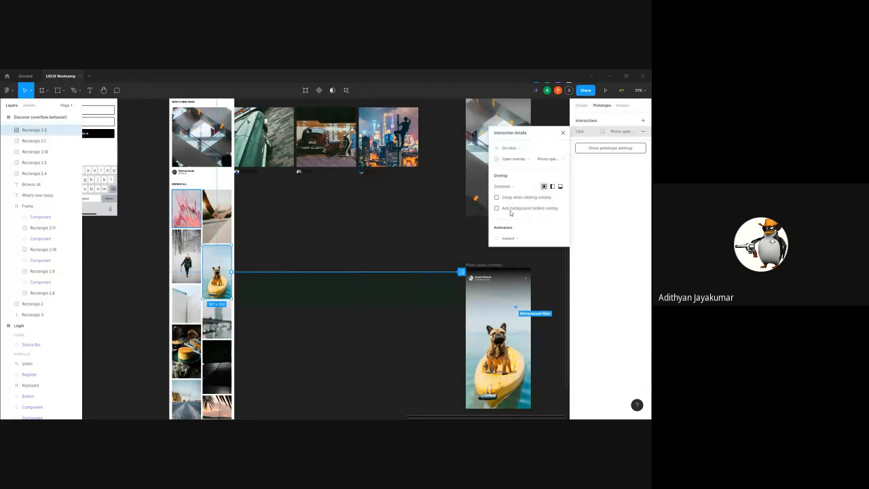
Set the animation of the dog photo's overlay to Move in and close the interaction details
{"action": "mouse_move", "coordinate": [440, 246]}
{"action": "left_mouse_down"}
{"action": "mouse_move", "coordinate": [411, 222]}
{"action": "mouse_move", "coordinate": [442, 242]}
{"action": "left_mouse_up"}
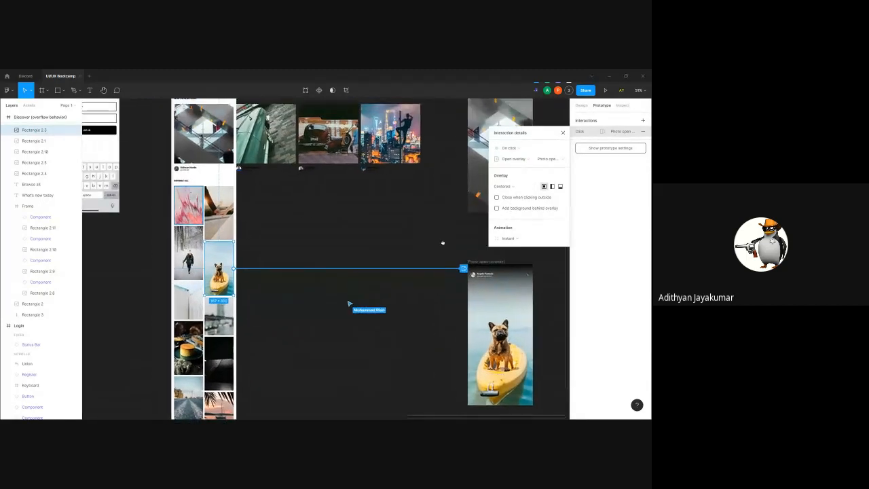
{"action": "left_click", "coordinate": [514, 238]}
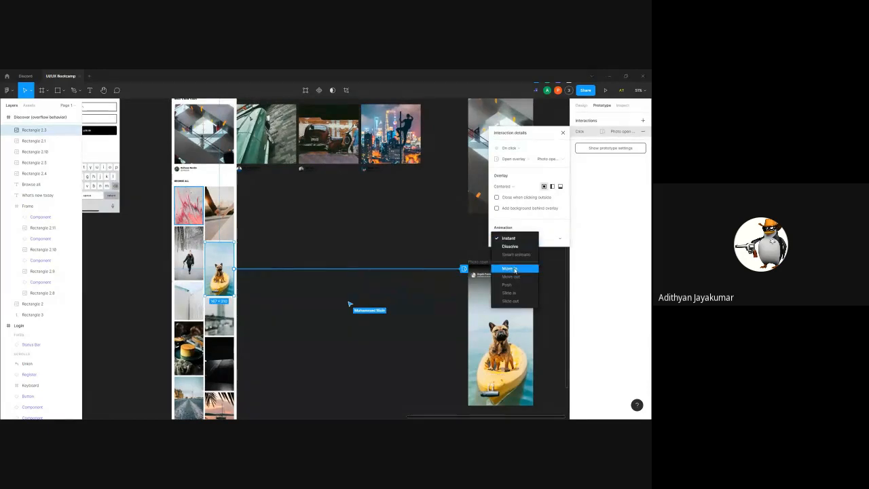
{"action": "left_click", "coordinate": [510, 268]}
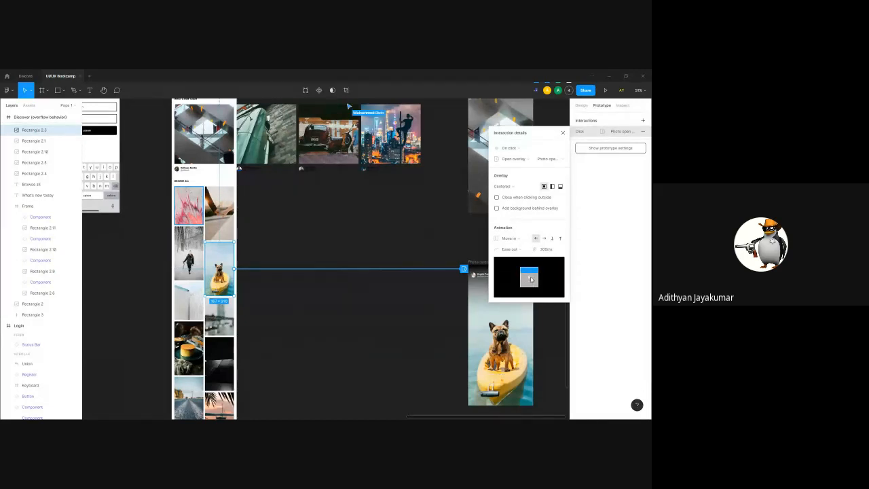
{"action": "left_click", "coordinate": [564, 133]}
Change the first What's New Today photo's click interaction to Open overlay, targeting its matching Photo open (overlay) screen
{"action": "scroll", "coordinate": [564, 133], "scroll_direction": "up", "scroll_amount": 3}
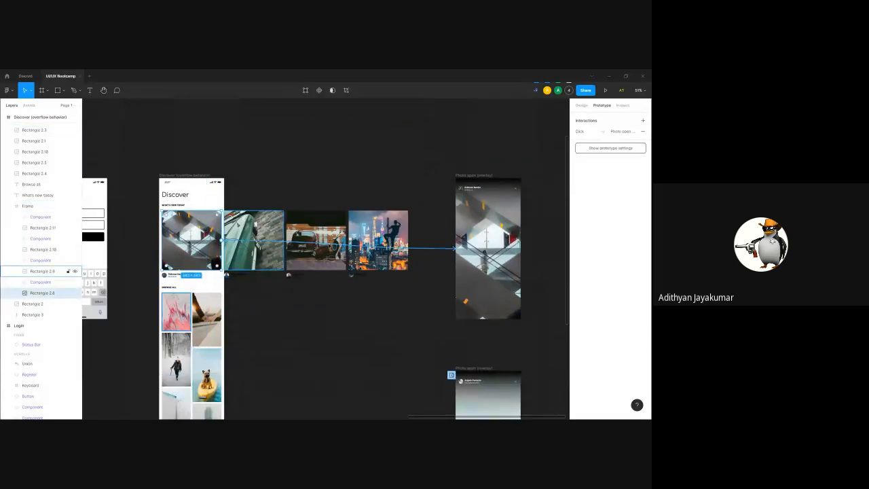
{"action": "left_click", "coordinate": [426, 249]}
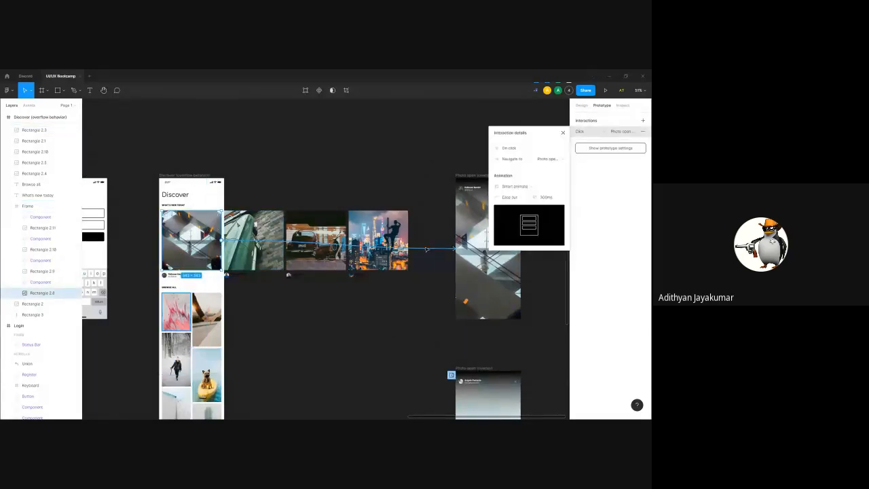
{"action": "left_click", "coordinate": [520, 161]}
{"action": "left_click", "coordinate": [517, 167]}
{"action": "left_click", "coordinate": [548, 159]}
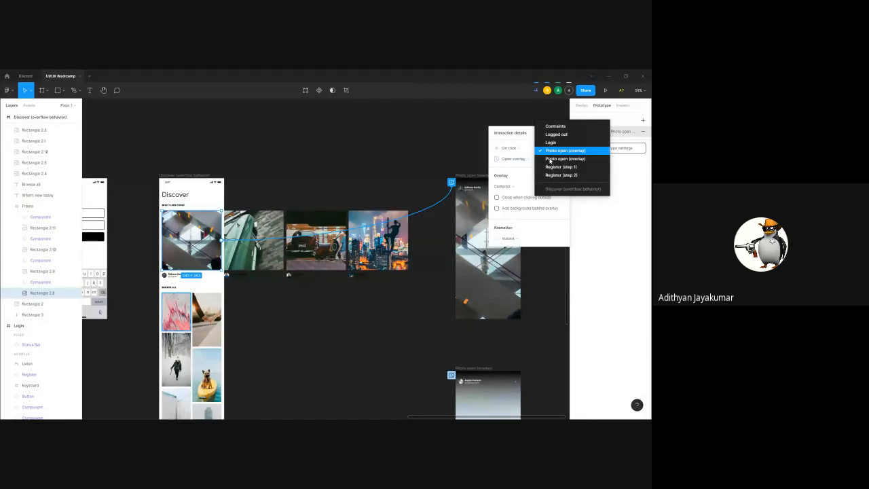
{"action": "left_click", "coordinate": [561, 159]}
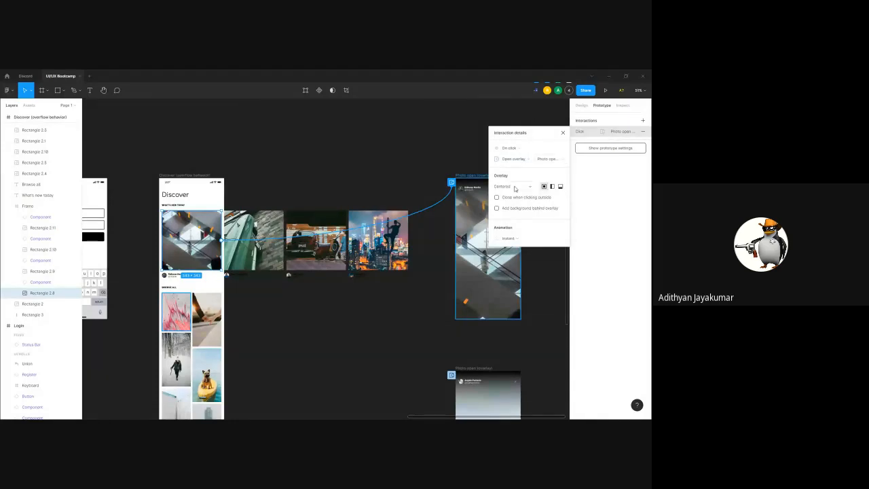
Set the first What's New Today photo's overlay animation to Move in and close the interaction details
{"action": "left_click", "coordinate": [509, 238]}
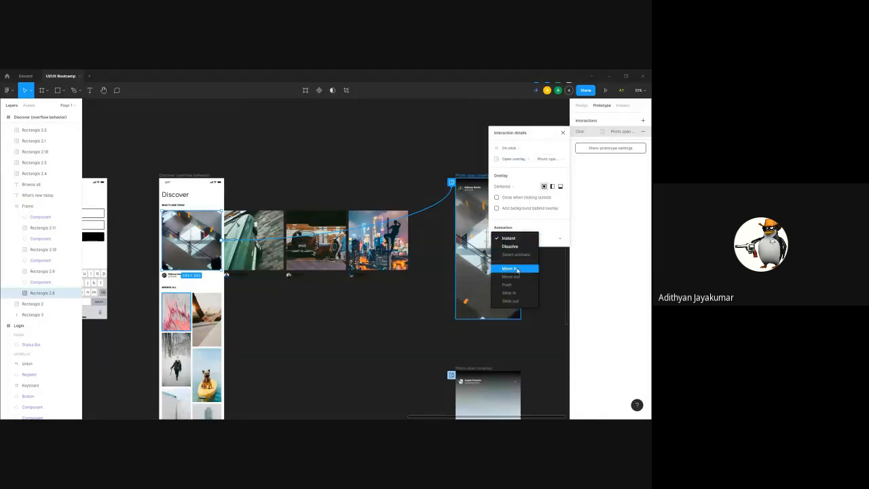
{"action": "left_click", "coordinate": [517, 270]}
{"action": "left_click", "coordinate": [408, 135]}
{"action": "scroll", "coordinate": [383, 169], "scroll_direction": "left", "scroll_amount": 3}
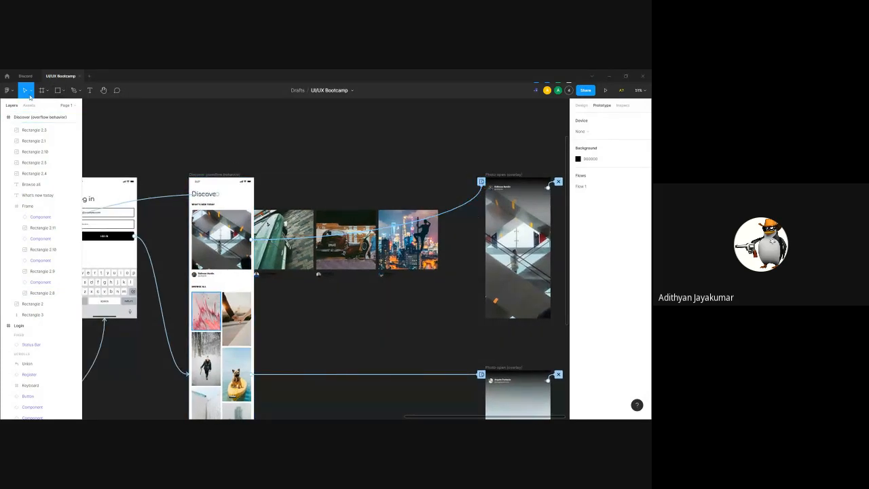
Preview the photo app prototype and go through the log-in flow to the Discover screen
{"action": "left_click", "coordinate": [607, 92]}
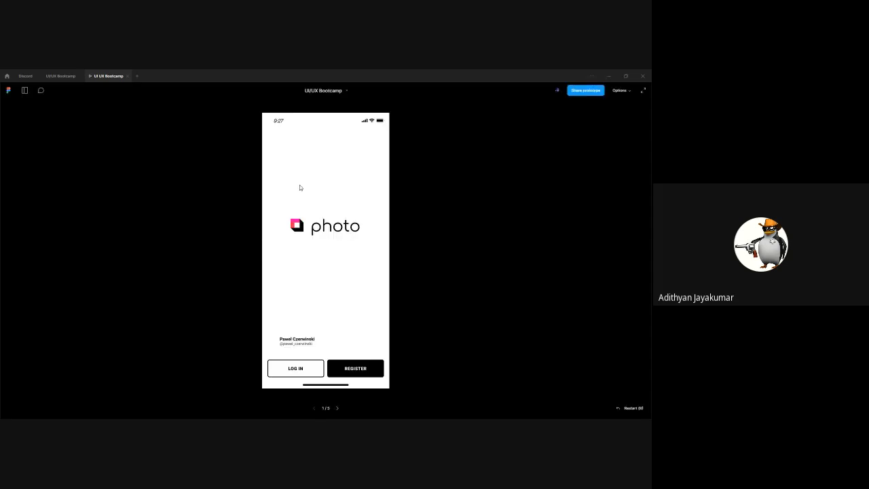
{"action": "left_click", "coordinate": [288, 375]}
{"action": "left_click", "coordinate": [339, 230]}
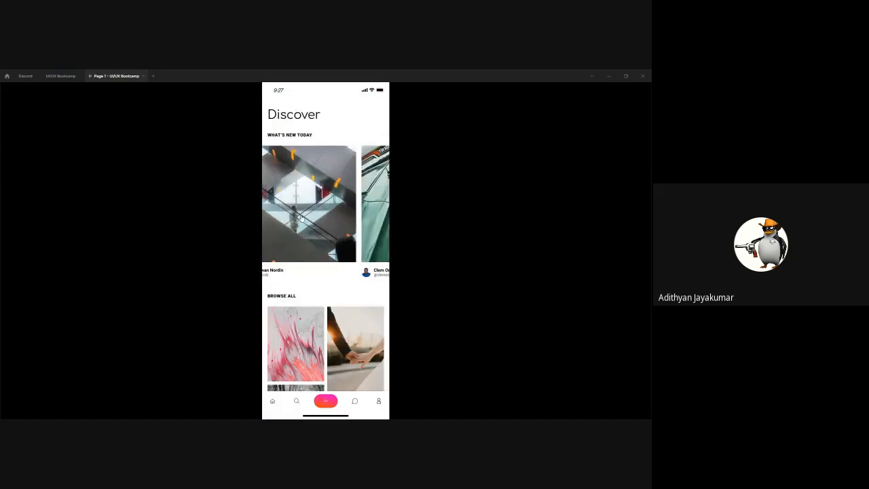
Test opening and closing the full-screen overlays from the first What's New Today photo and a Browse all photo, ending by closing the preview
{"action": "left_click", "coordinate": [329, 204]}
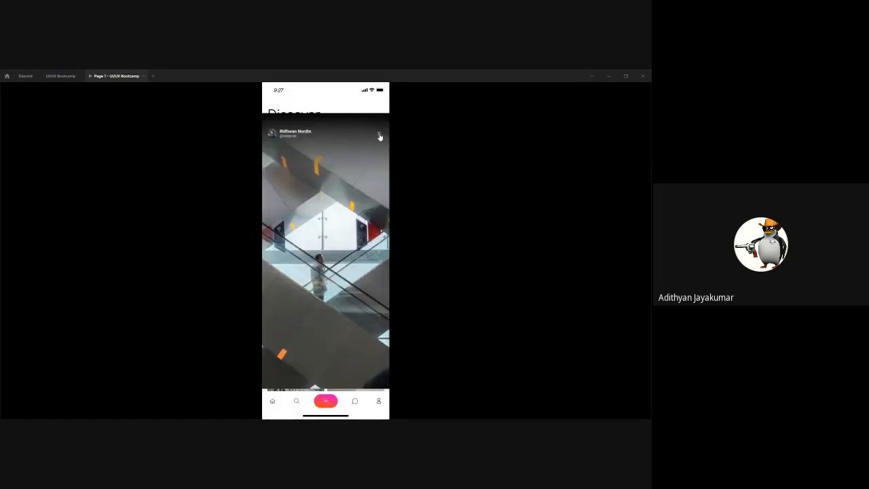
{"action": "left_click", "coordinate": [379, 136]}
{"action": "left_click", "coordinate": [322, 188]}
{"action": "left_click", "coordinate": [379, 136]}
{"action": "scroll", "coordinate": [359, 224], "scroll_direction": "down", "scroll_amount": 5}
{"action": "left_click", "coordinate": [359, 216]}
{"action": "left_click", "coordinate": [378, 135]}
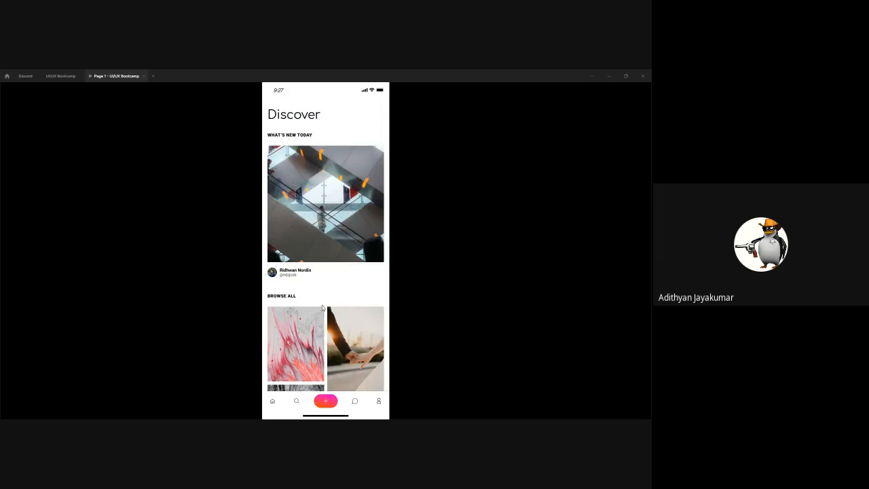
{"action": "left_click", "coordinate": [144, 75]}
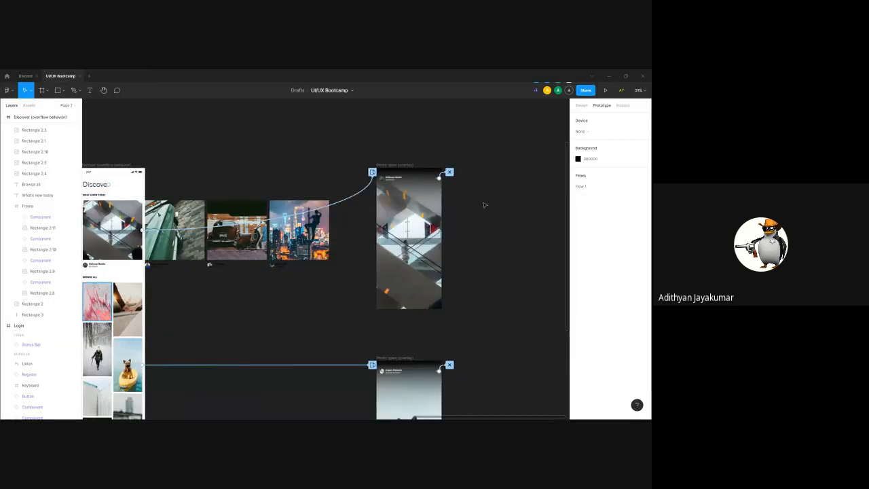
Inspect the close icon's interaction on the first Photo open (overlay) screen and review the whole prototype flow
{"action": "scroll", "coordinate": [439, 179], "scroll_direction": "up", "scroll_amount": 10}
{"action": "left_click", "coordinate": [438, 179]}
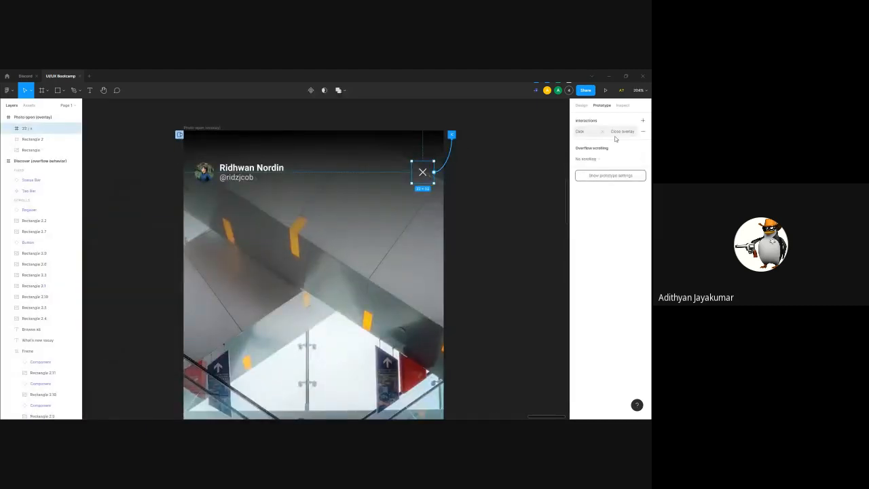
{"action": "left_click", "coordinate": [481, 187]}
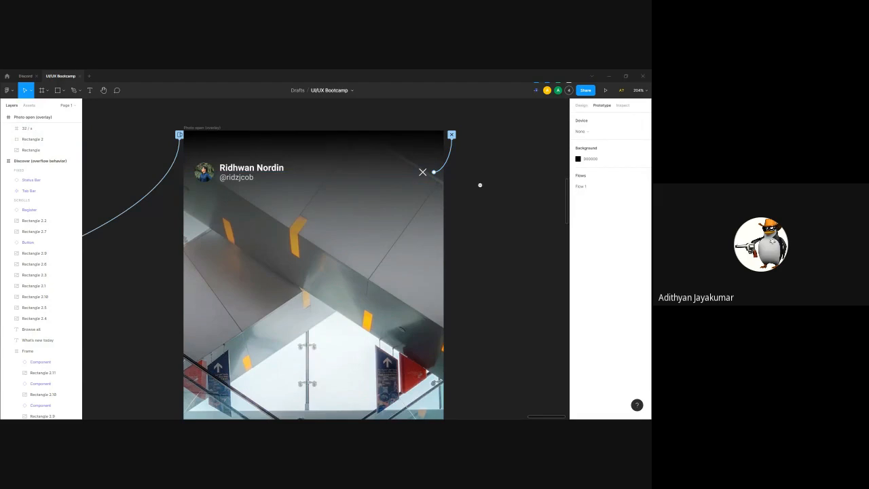
{"action": "scroll", "coordinate": [482, 187], "scroll_direction": "down", "scroll_amount": 10}
{"action": "scroll", "coordinate": [487, 235], "scroll_direction": "down", "scroll_amount": 2}
{"action": "scroll", "coordinate": [486, 234], "scroll_direction": "left", "scroll_amount": 2}
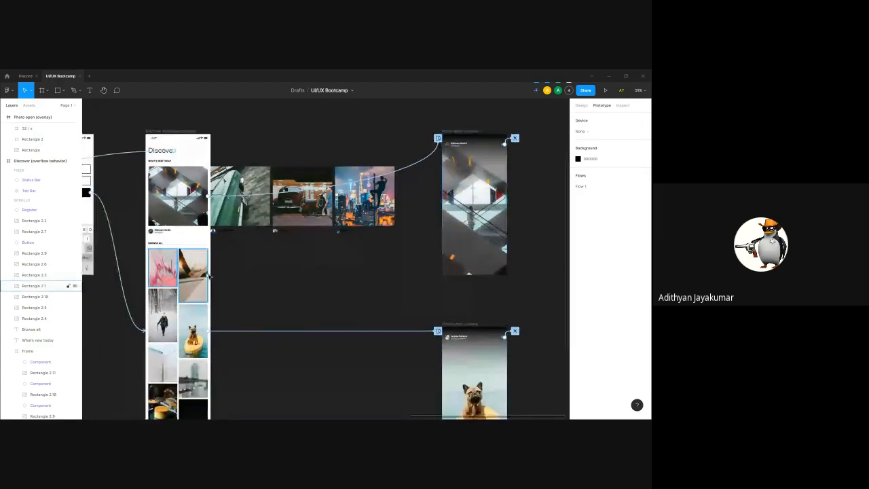
{"action": "scroll", "coordinate": [423, 269], "scroll_direction": "down", "scroll_amount": 5}
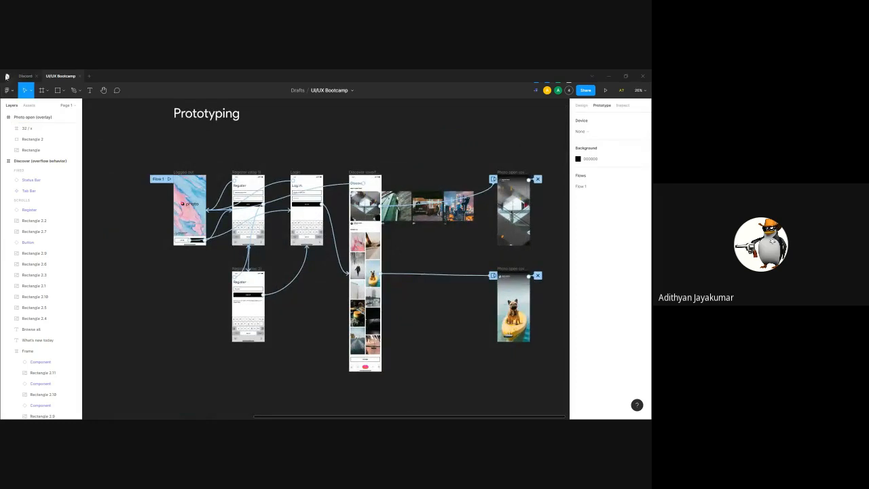
Open the Social Media App UI file from the recently viewed files
{"action": "left_click", "coordinate": [6, 75]}
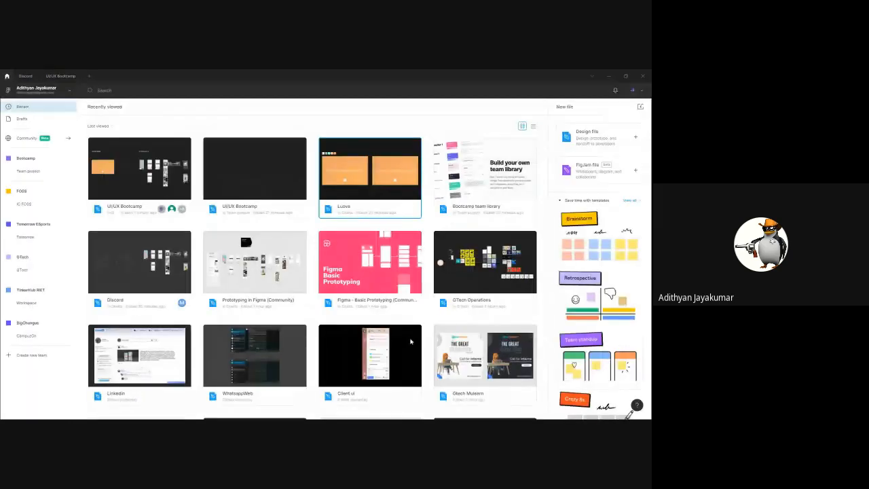
{"action": "scroll", "coordinate": [290, 307], "scroll_direction": "down", "scroll_amount": 5}
{"action": "left_click", "coordinate": [273, 263]}
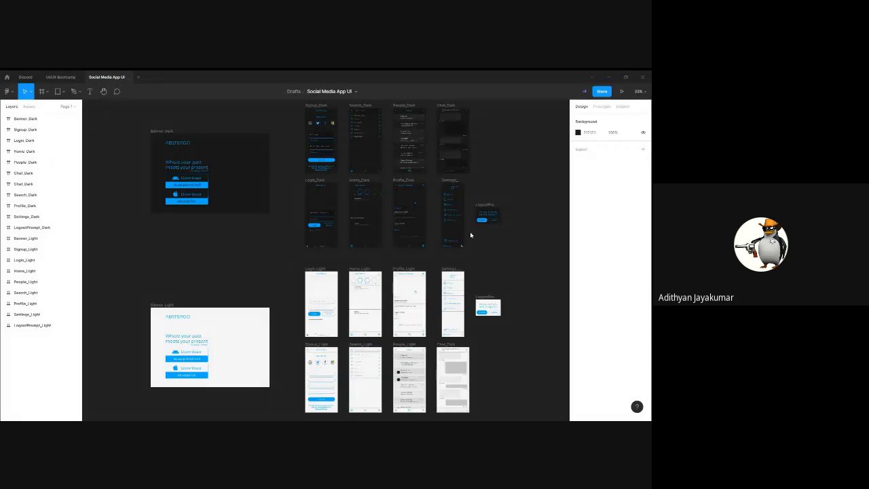
Select the Profile_Light frame among the light screens and show its prototype connections
{"action": "left_click_drag", "start_coordinate": [500, 278], "coordinate": [481, 239]}
{"action": "scroll", "coordinate": [471, 269], "scroll_direction": "up", "scroll_amount": 5}
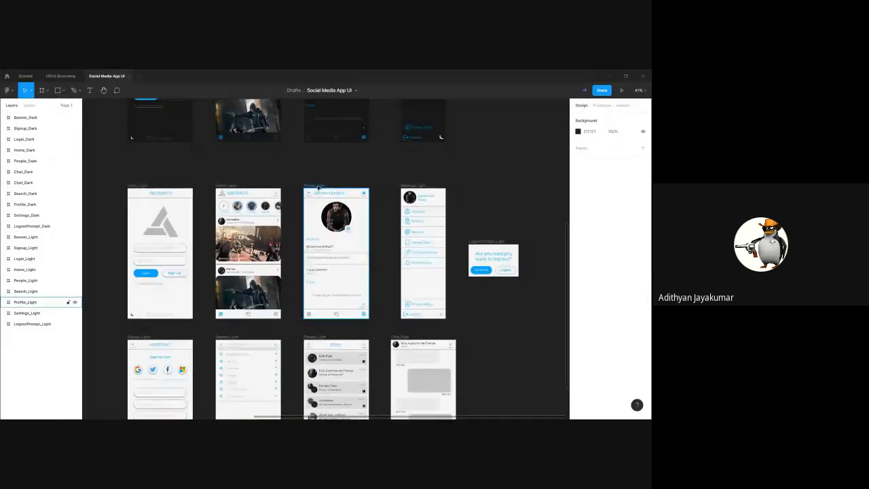
{"action": "left_click", "coordinate": [360, 193]}
{"action": "left_click_drag", "start_coordinate": [225, 192], "coordinate": [385, 194]}
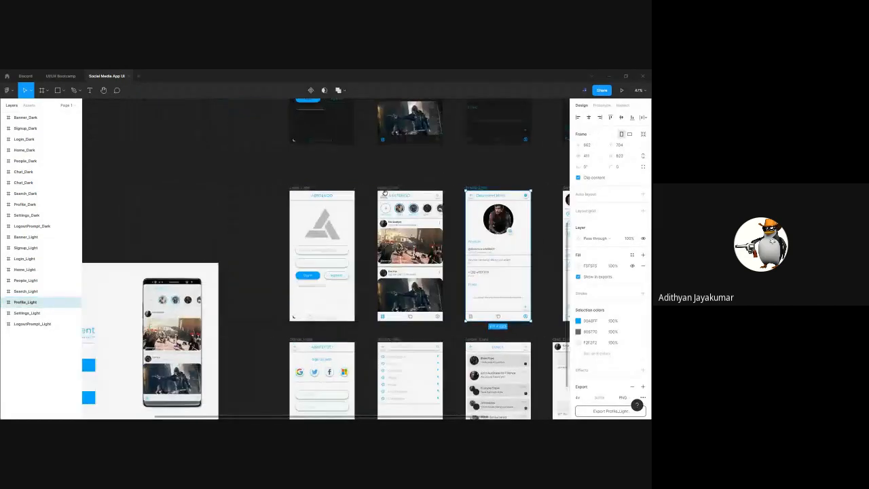
{"action": "left_click_drag", "start_coordinate": [494, 202], "coordinate": [424, 204]}
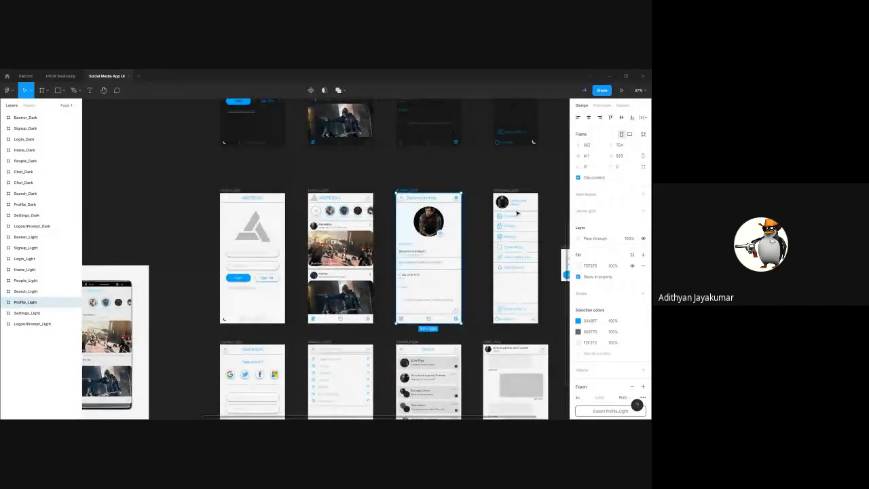
{"action": "left_click", "coordinate": [600, 108]}
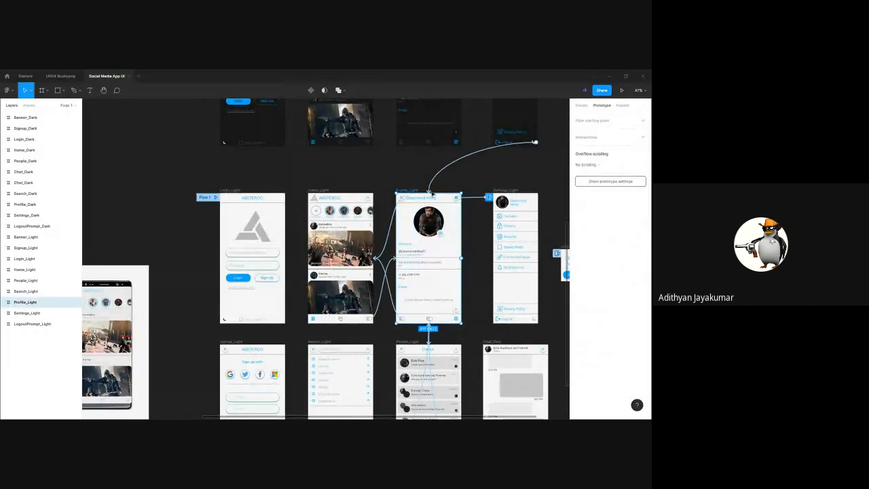
Preview the Profile_Light screen and test opening the settings side menu and dismissing it by clicking outside
{"action": "left_click", "coordinate": [621, 90]}
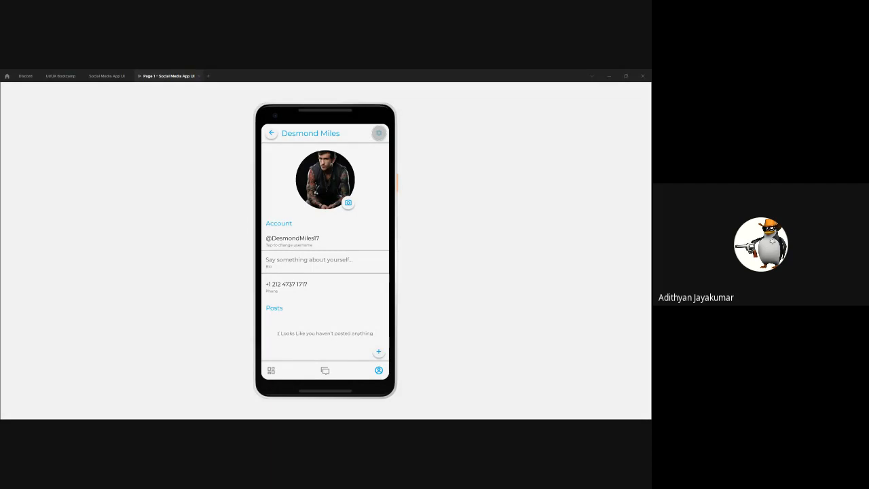
{"action": "left_click", "coordinate": [379, 133]}
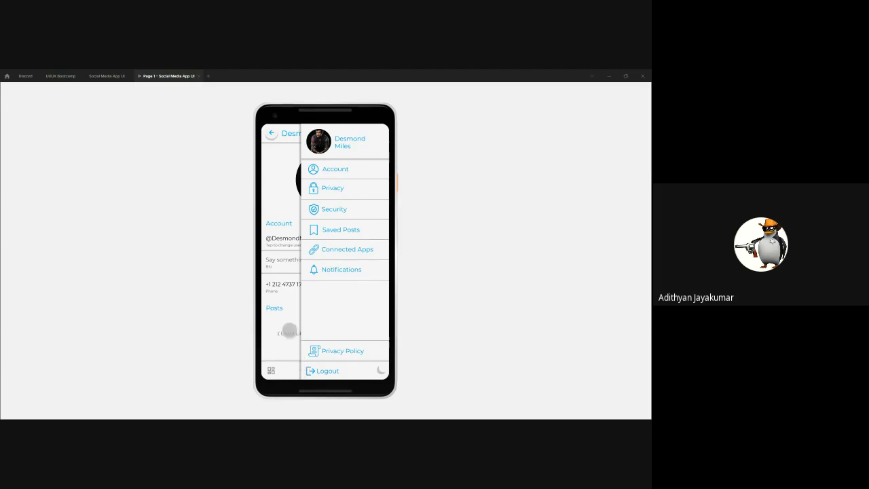
{"action": "left_click", "coordinate": [290, 330]}
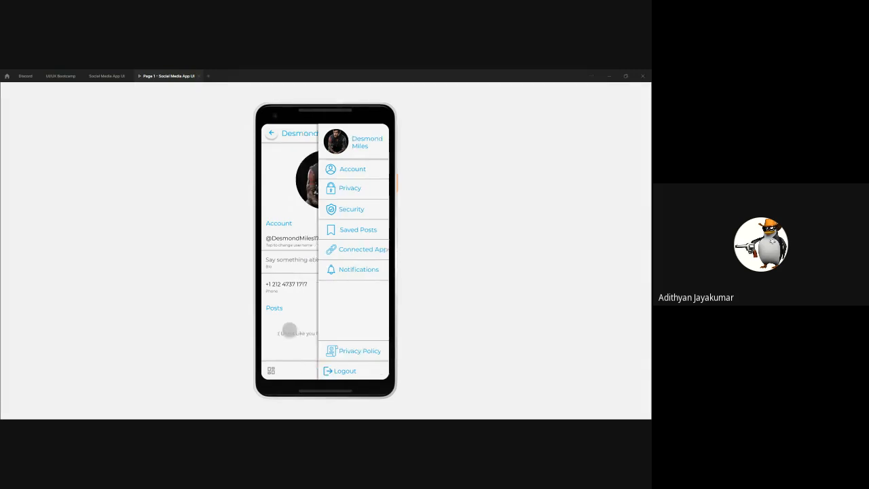
{"action": "left_click", "coordinate": [379, 140]}
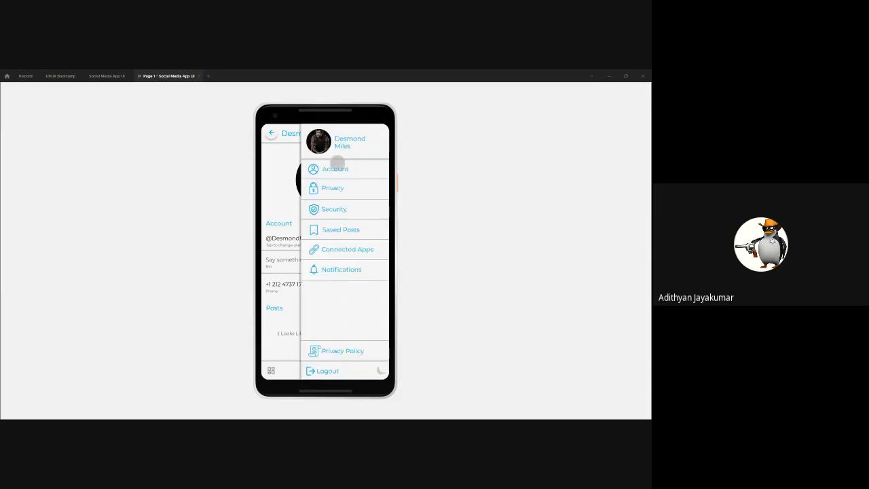
{"action": "left_click", "coordinate": [284, 178]}
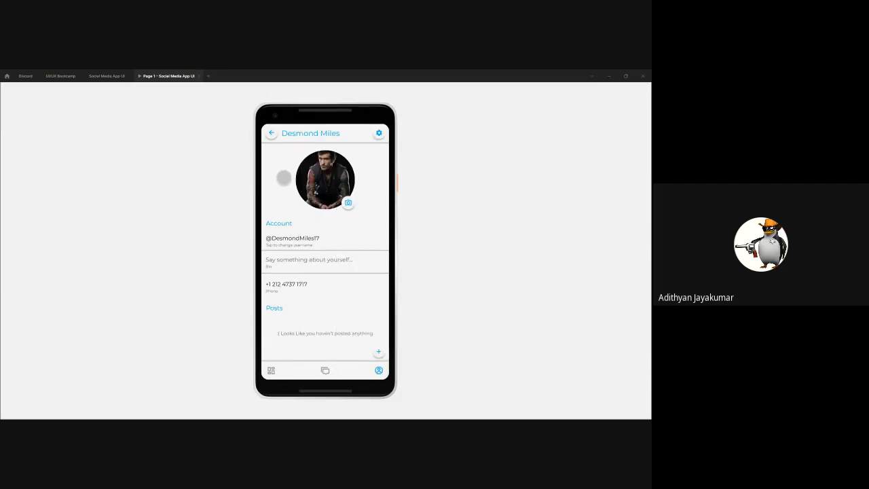
{"action": "left_click", "coordinate": [378, 133]}
{"action": "left_click", "coordinate": [287, 164]}
{"action": "left_click", "coordinate": [378, 133]}
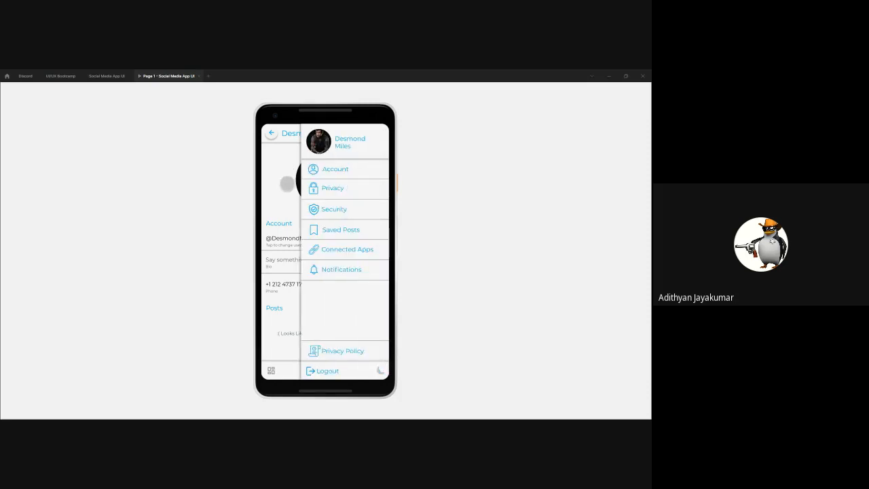
{"action": "left_click", "coordinate": [278, 178]}
Reopen the settings side menu and test opening and dismissing the Logout confirmation overlay several times
{"action": "left_click", "coordinate": [377, 136]}
{"action": "left_click", "coordinate": [318, 372]}
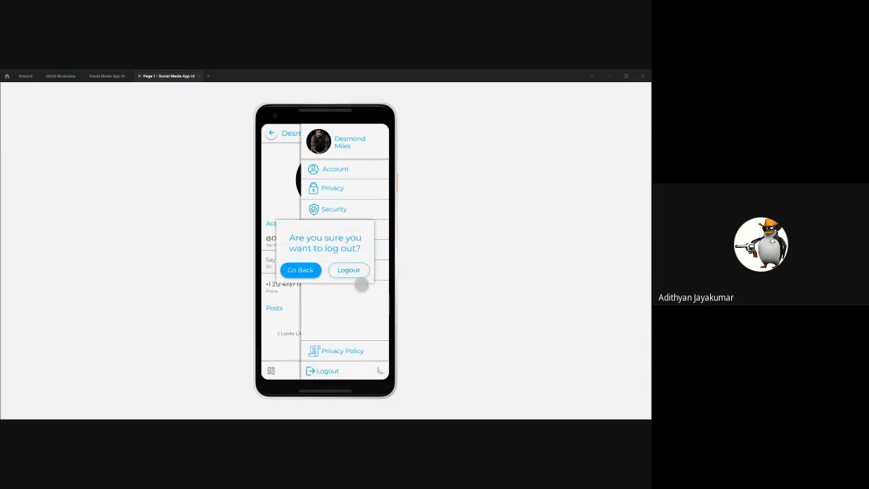
{"action": "left_click", "coordinate": [356, 186]}
{"action": "left_click", "coordinate": [327, 370]}
{"action": "left_click", "coordinate": [343, 176]}
{"action": "left_click", "coordinate": [327, 371]}
{"action": "left_click", "coordinate": [324, 177]}
Close the social media preview, return to the UI/UX Bootcamp file and close the Social Media App UI file
{"action": "left_click", "coordinate": [199, 76]}
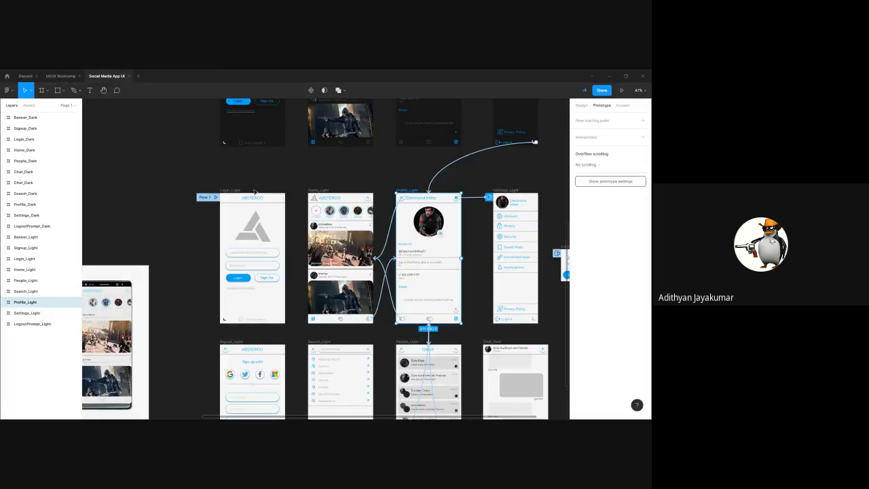
{"action": "left_click", "coordinate": [61, 76]}
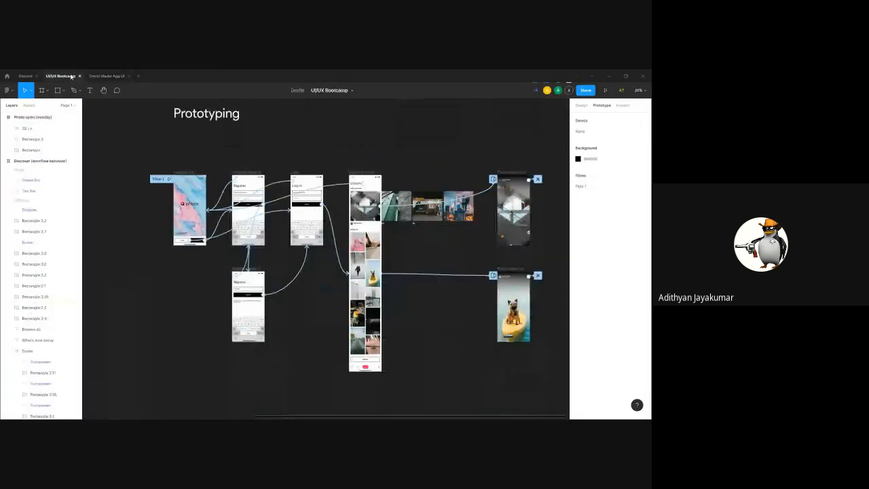
{"action": "left_click", "coordinate": [128, 76]}
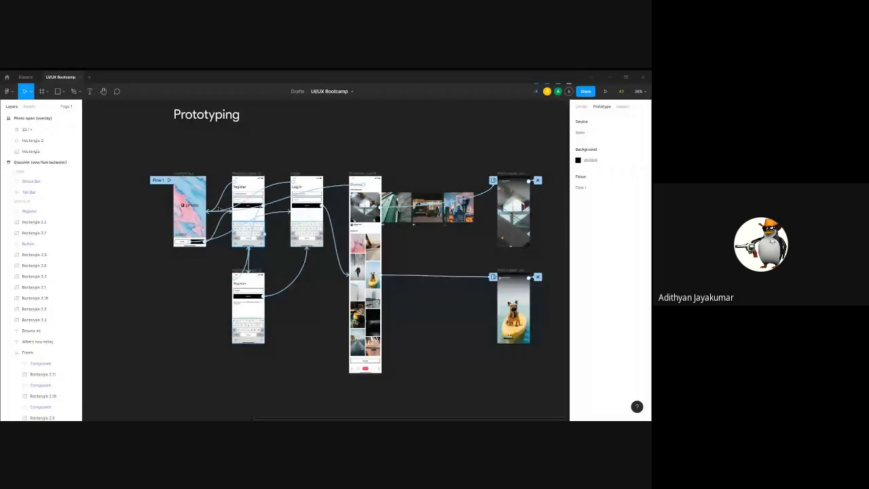
Inspect the prototype connections between the Logged out screen and the Register and Login screens
{"action": "left_click", "coordinate": [222, 236]}
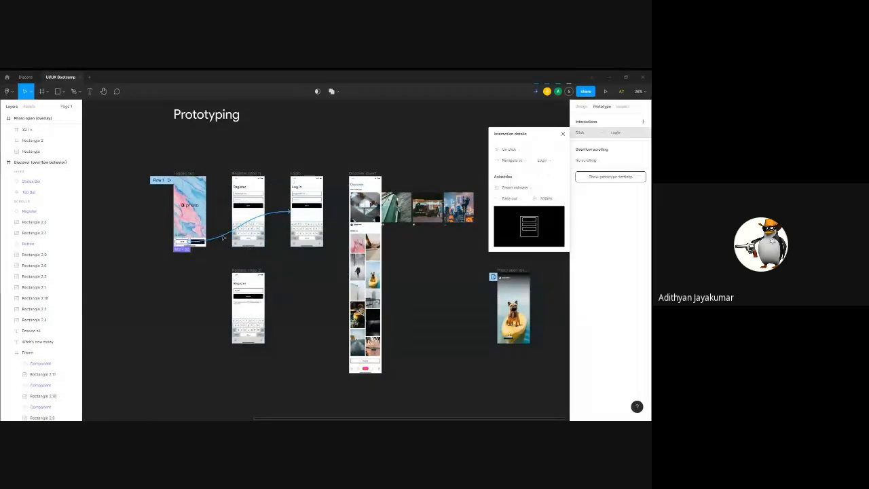
{"action": "key", "text": "Escape"}
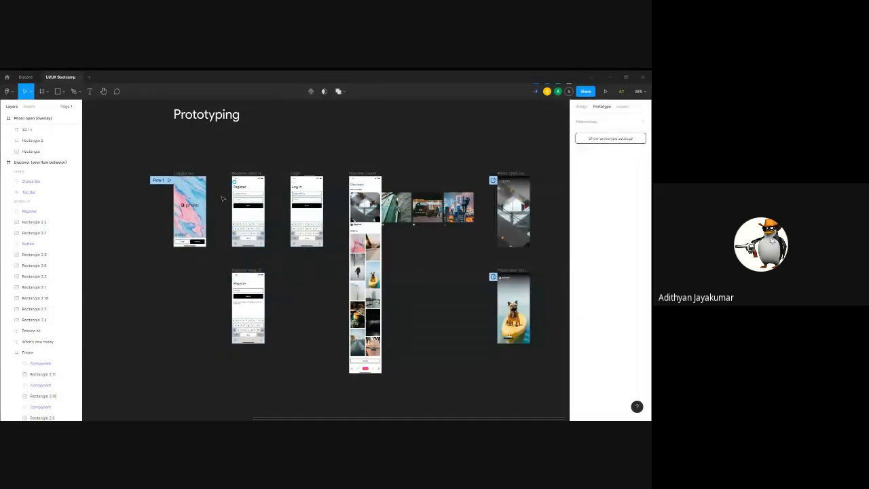
{"action": "left_click", "coordinate": [223, 212]}
{"action": "key", "text": "Escape"}
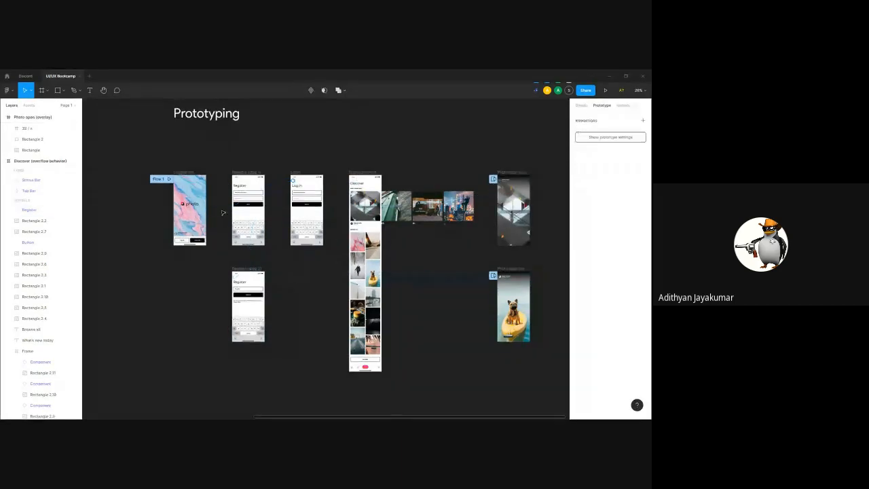
Inspect the connections between the Register (step 1) and Register (step 2) screens, selecting the step 1 button's link
{"action": "left_click", "coordinate": [274, 259]}
{"action": "left_click", "coordinate": [247, 257]}
{"action": "key", "text": "Escape"}
{"action": "key", "text": "Escape"}
{"action": "left_click", "coordinate": [251, 259]}
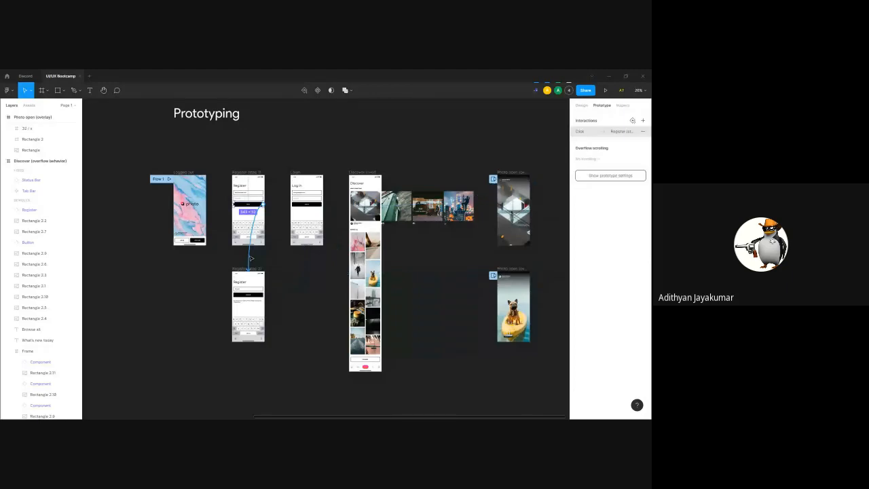
Delete the prototype connections among the Register (step 1), Register (step 2) and Login screens
{"action": "left_click", "coordinate": [287, 268]}
{"action": "left_click", "coordinate": [248, 295]}
{"action": "left_click", "coordinate": [336, 234]}
{"action": "left_click", "coordinate": [306, 204]}
{"action": "left_click", "coordinate": [428, 247]}
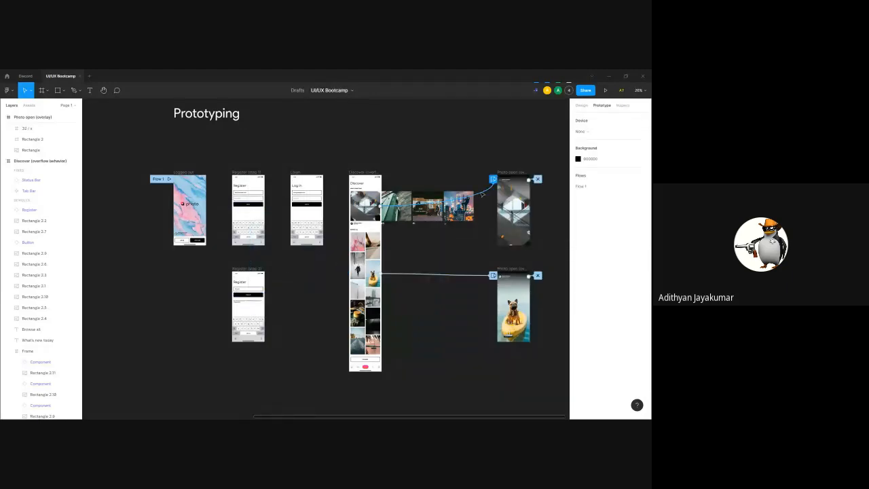
Delete the connections from the Discover screen's photos to the two photo overlays
{"action": "left_click", "coordinate": [481, 194]}
{"action": "left_click", "coordinate": [372, 275]}
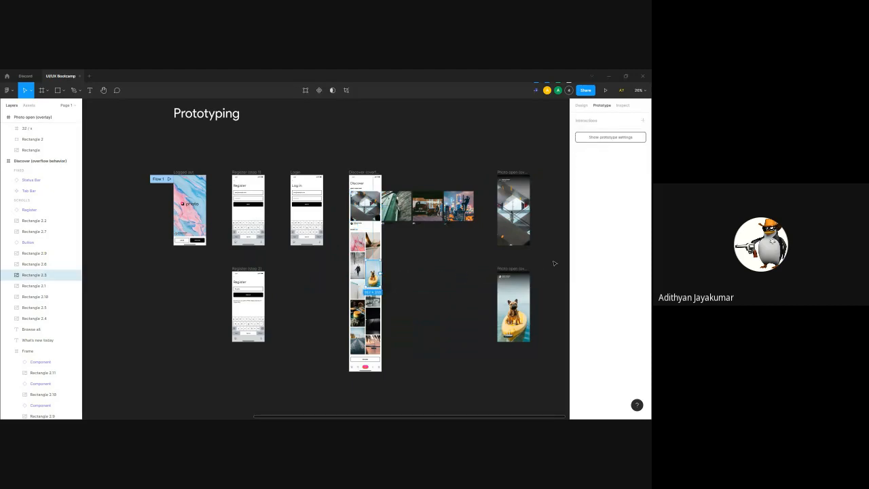
{"action": "left_click", "coordinate": [470, 276]}
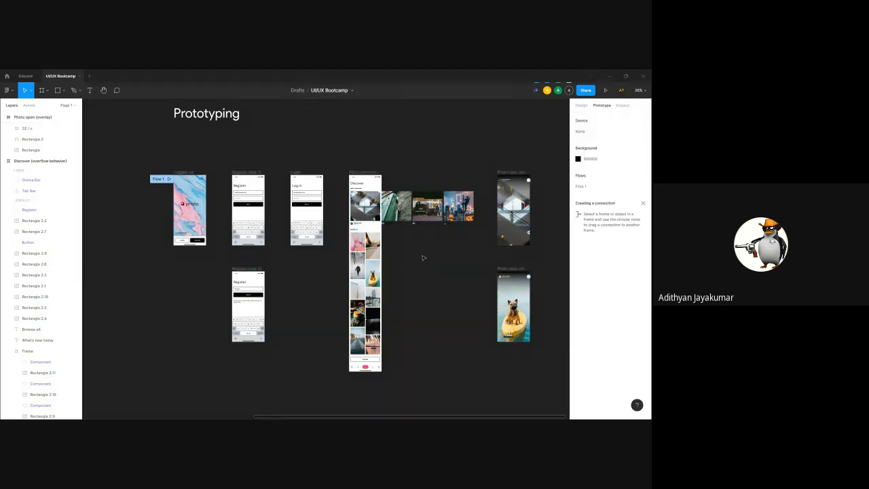
Select the Logged out screen and examine its flow starting point
{"action": "scroll", "coordinate": [409, 254], "scroll_direction": "up", "scroll_amount": 3}
{"action": "scroll", "coordinate": [409, 254], "scroll_direction": "left", "scroll_amount": 5}
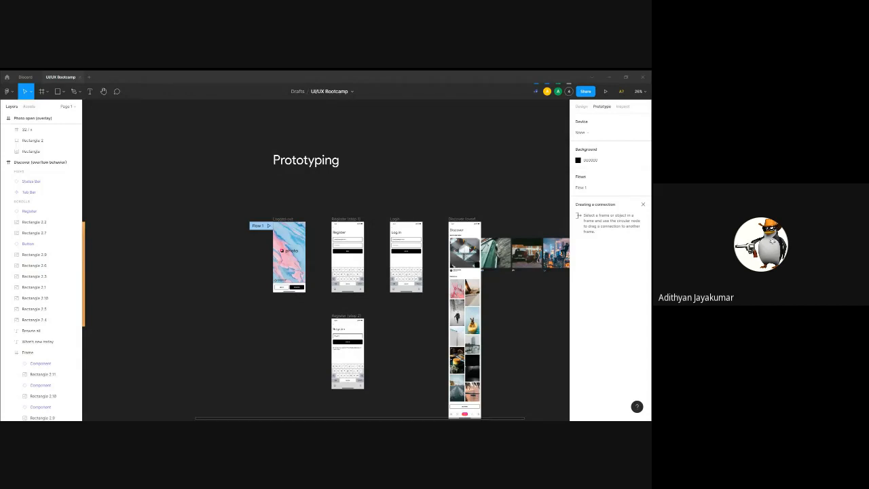
{"action": "mouse_move", "coordinate": [399, 341]}
{"action": "left_mouse_down"}
{"action": "mouse_move", "coordinate": [398, 330]}
{"action": "mouse_move", "coordinate": [409, 346]}
{"action": "left_mouse_up"}
{"action": "left_click_drag", "start_coordinate": [266, 214], "coordinate": [333, 313]}
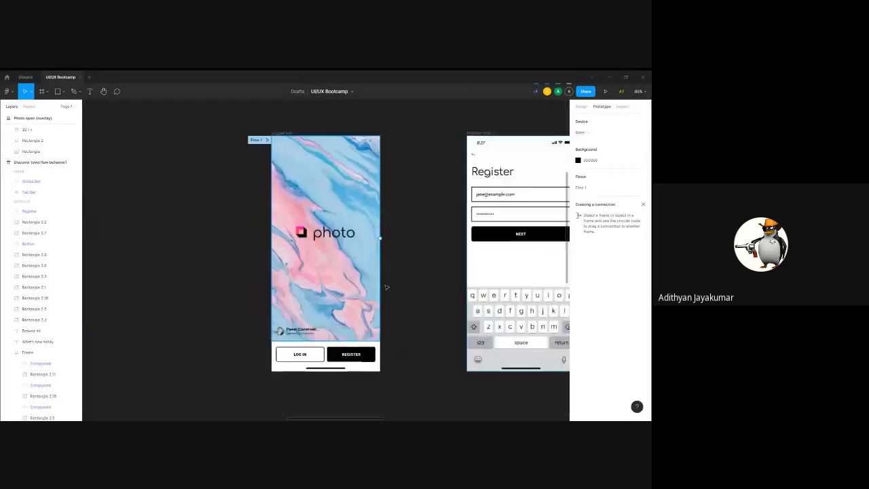
{"action": "left_click_drag", "start_coordinate": [266, 133], "coordinate": [405, 400]}
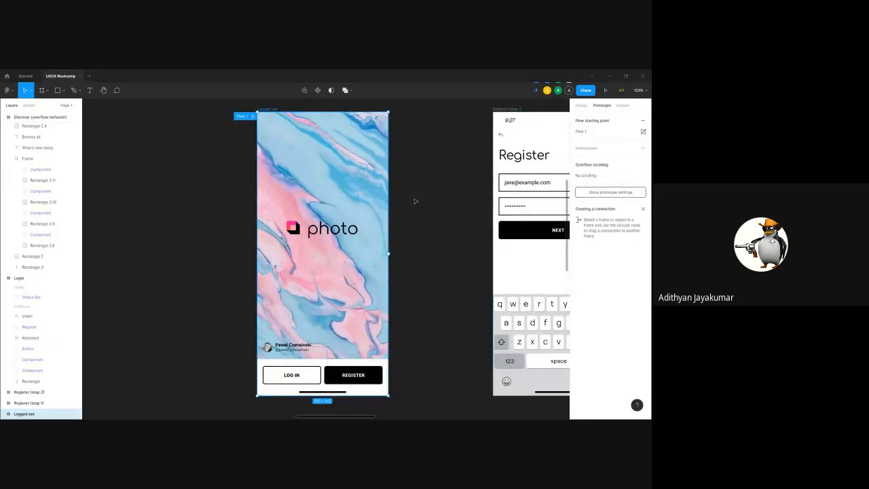
{"action": "left_click", "coordinate": [429, 247]}
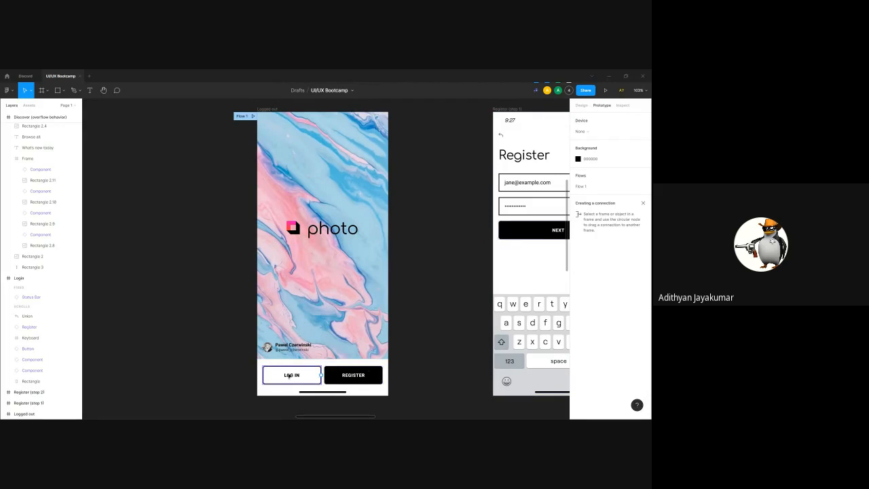
Examine the Logged out screen's REGISTER button in prototype mode and switch to design mode for comparison
{"action": "left_click", "coordinate": [353, 376]}
{"action": "left_click_drag", "start_coordinate": [425, 342], "coordinate": [329, 349]}
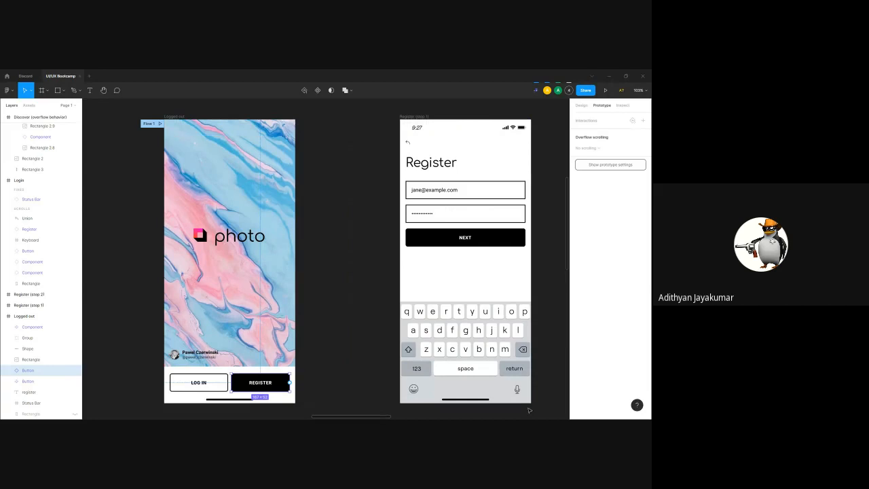
{"action": "left_click", "coordinate": [547, 345]}
{"action": "left_click", "coordinate": [271, 382]}
{"action": "left_click", "coordinate": [581, 106]}
{"action": "left_click", "coordinate": [332, 217]}
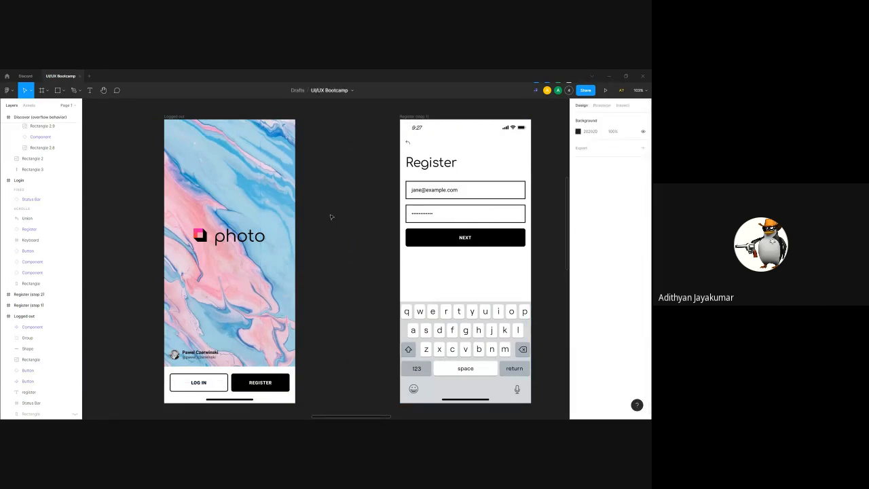
Return to prototype mode and set the REGISTER button's link to Register (step 1) to Smart animate
{"action": "left_click", "coordinate": [603, 106]}
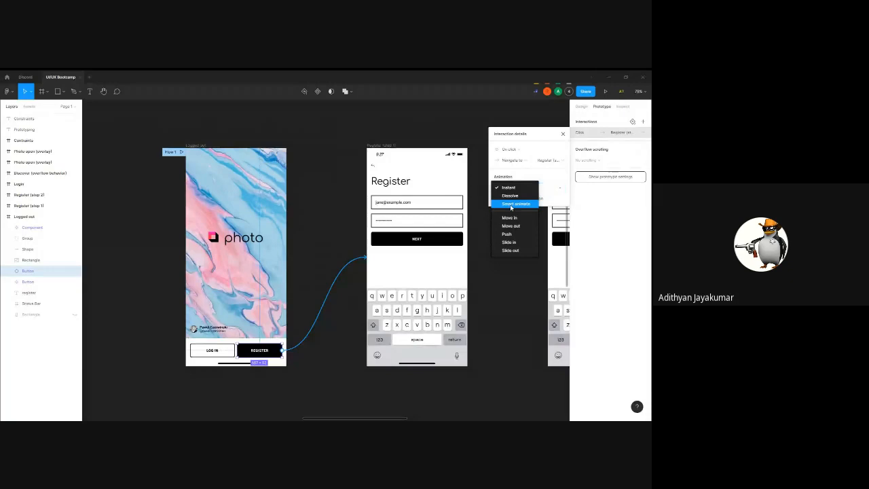
{"action": "left_click", "coordinate": [513, 204]}
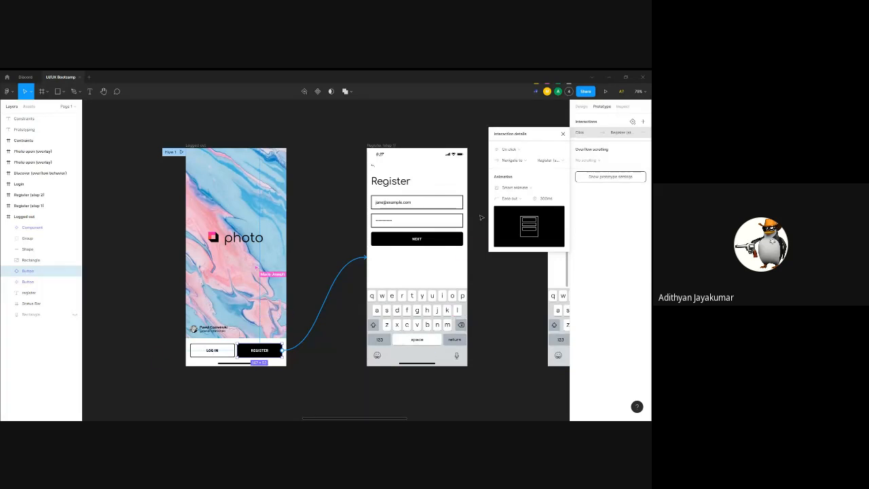
Link the back arrow on Register (step 1) to the Logged out screen with an on-click Smart animate transition
{"action": "scroll", "coordinate": [458, 215], "scroll_direction": "right", "scroll_amount": 5}
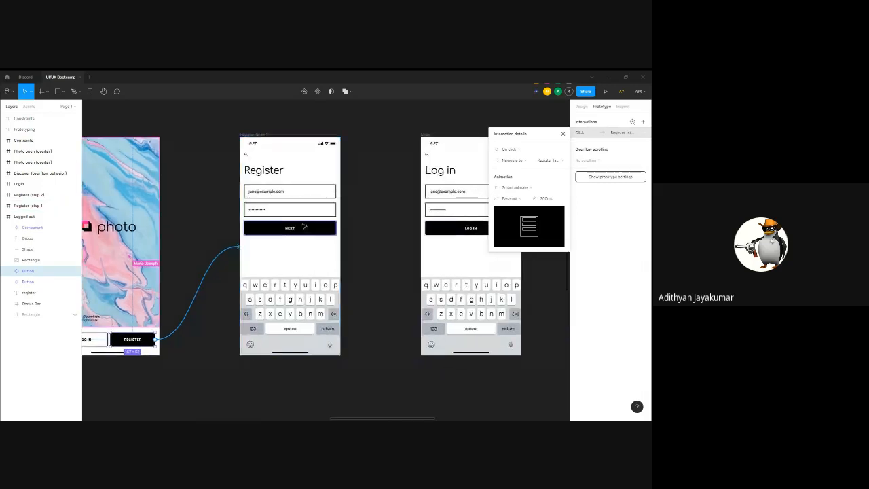
{"action": "left_click", "coordinate": [303, 226]}
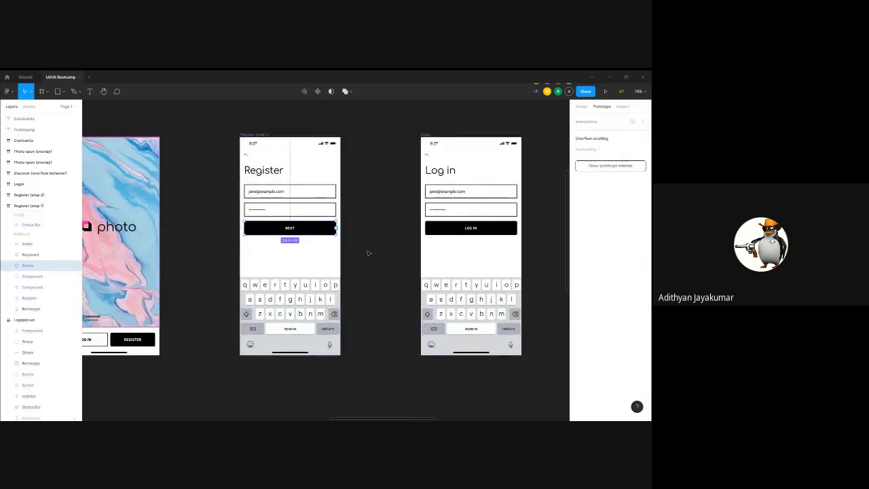
{"action": "left_click", "coordinate": [247, 156]}
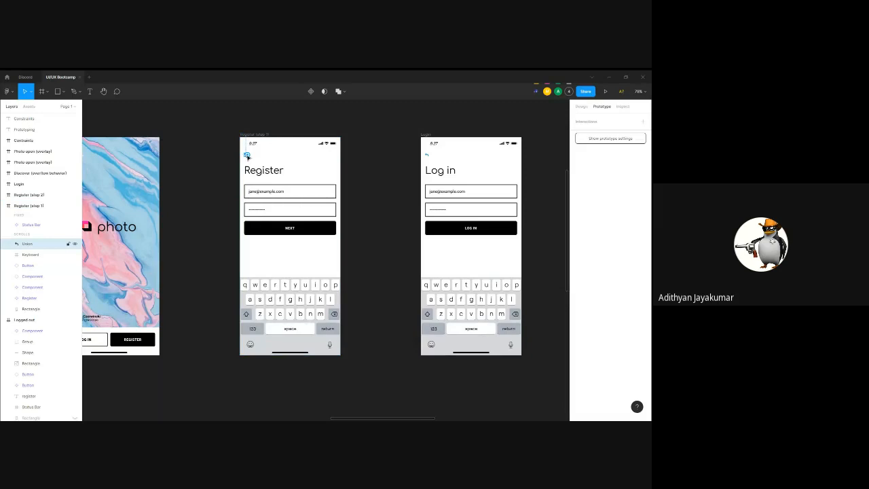
{"action": "scroll", "coordinate": [285, 162], "scroll_direction": "left", "scroll_amount": 4}
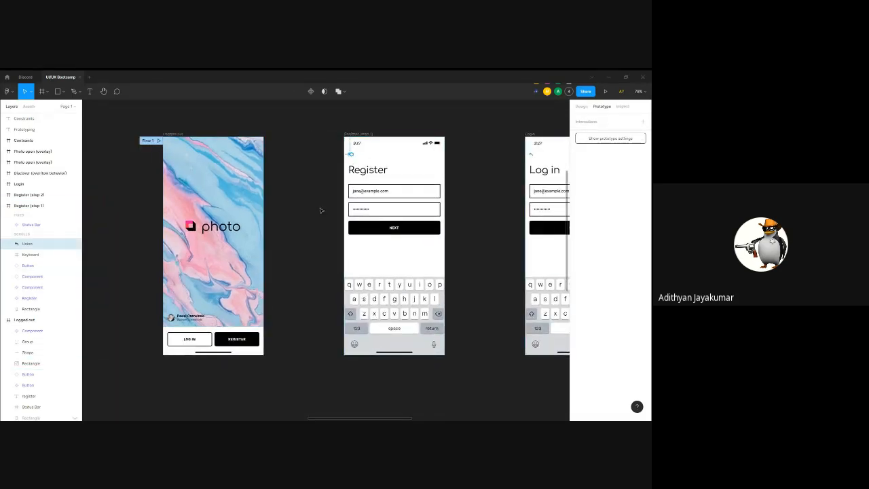
{"action": "left_click_drag", "start_coordinate": [350, 155], "coordinate": [260, 165]}
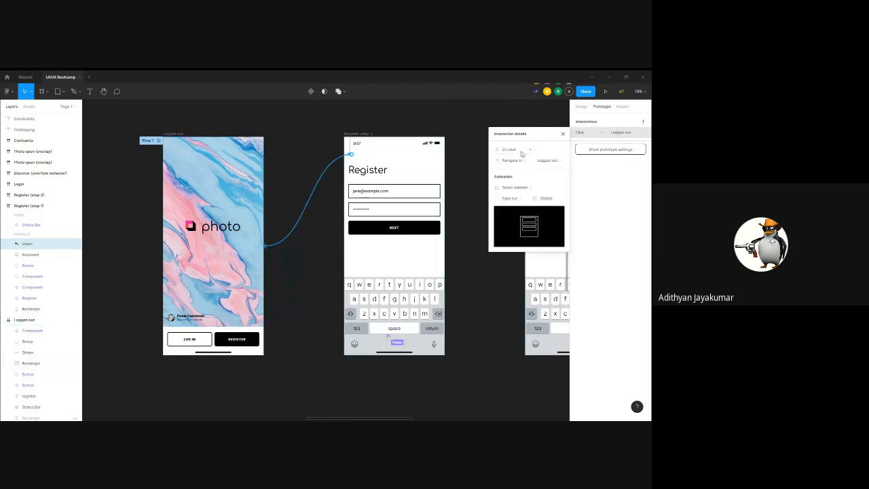
{"action": "left_click", "coordinate": [296, 188]}
Link the NEXT button on Register (step 1) to Register (step 2) with an on-click Smart animate transition
{"action": "scroll", "coordinate": [297, 187], "scroll_direction": "down", "scroll_amount": 3}
{"action": "scroll", "coordinate": [297, 187], "scroll_direction": "right", "scroll_amount": 3}
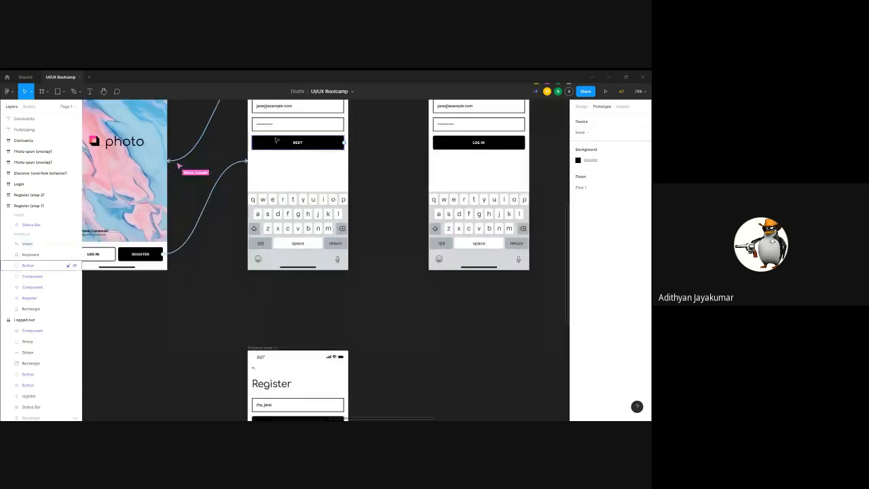
{"action": "left_click", "coordinate": [276, 140]}
{"action": "left_click_drag", "start_coordinate": [344, 143], "coordinate": [291, 355]}
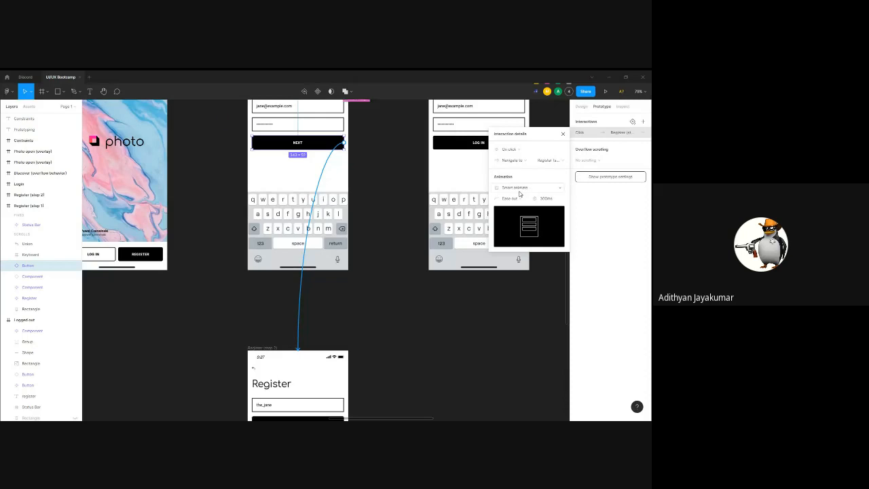
{"action": "left_click", "coordinate": [398, 184]}
Link the back arrow on Register (step 2) to the Register (step 1) screen
{"action": "scroll", "coordinate": [401, 196], "scroll_direction": "up", "scroll_amount": 1}
{"action": "scroll", "coordinate": [311, 244], "scroll_direction": "down", "scroll_amount": 3}
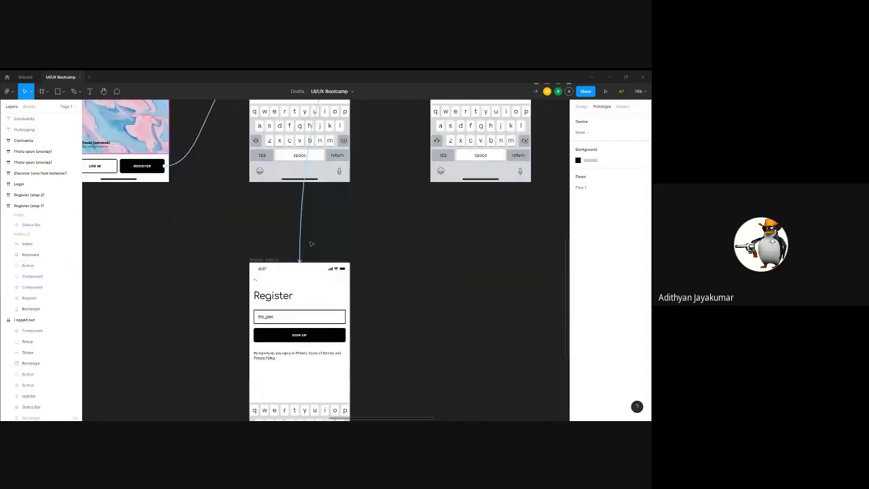
{"action": "left_click", "coordinate": [256, 281]}
{"action": "left_click", "coordinate": [256, 280]}
{"action": "left_click_drag", "start_coordinate": [257, 280], "coordinate": [301, 178]}
Link the SIGN UP button on Register (step 2) to the Login screen with an on-click Smart animate transition
{"action": "left_click", "coordinate": [345, 335]}
{"action": "left_click_drag", "start_coordinate": [345, 335], "coordinate": [480, 180]}
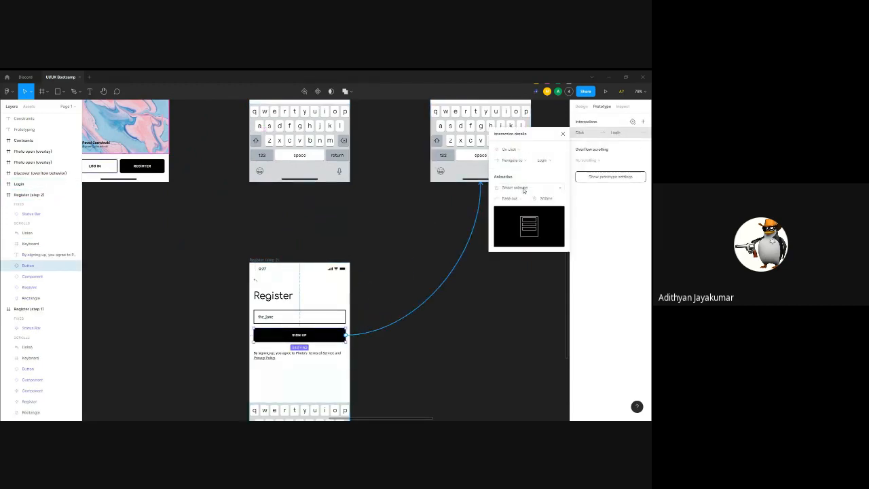
{"action": "left_click", "coordinate": [405, 186]}
Link the LOG IN button on the Logged out screen to the Login screen
{"action": "scroll", "coordinate": [411, 204], "scroll_direction": "up", "scroll_amount": 5}
{"action": "scroll", "coordinate": [410, 203], "scroll_direction": "left", "scroll_amount": 2}
{"action": "left_click", "coordinate": [138, 258]}
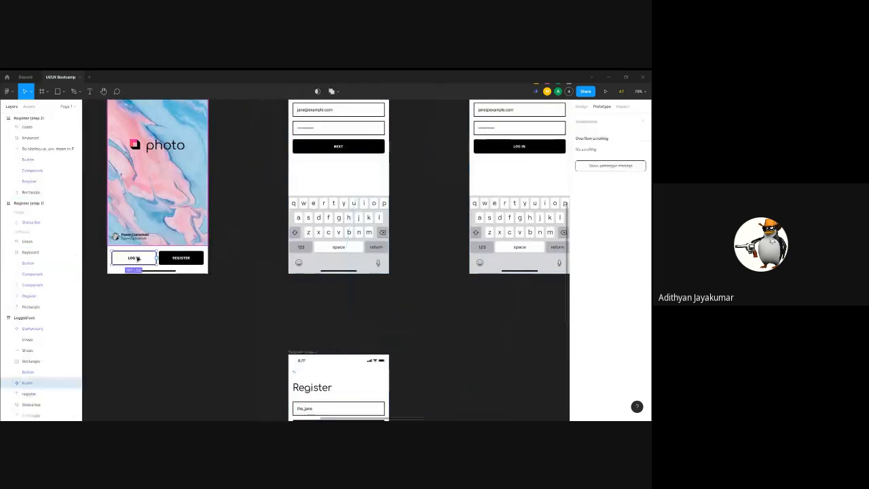
{"action": "left_click_drag", "start_coordinate": [158, 259], "coordinate": [472, 159]}
Link the back arrow on the Login screen to the Logged out screen
{"action": "scroll", "coordinate": [358, 240], "scroll_direction": "up", "scroll_amount": 2}
{"action": "scroll", "coordinate": [358, 240], "scroll_direction": "right", "scroll_amount": 3}
{"action": "left_click", "coordinate": [359, 250]}
{"action": "left_click", "coordinate": [373, 127]}
{"action": "left_click_drag", "start_coordinate": [373, 127], "coordinate": [103, 184]}
{"action": "left_click", "coordinate": [140, 178]}
Delete the stray link that loops from the Login screen's LOG IN button back to its own screen
{"action": "left_click_drag", "start_coordinate": [305, 263], "coordinate": [355, 149]}
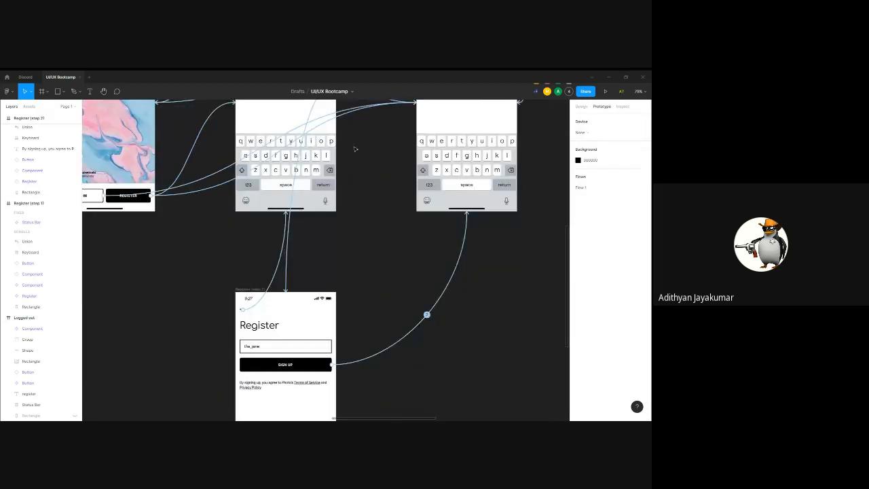
{"action": "scroll", "coordinate": [355, 149], "scroll_direction": "down", "scroll_amount": 5}
{"action": "scroll", "coordinate": [389, 194], "scroll_direction": "up", "scroll_amount": 3}
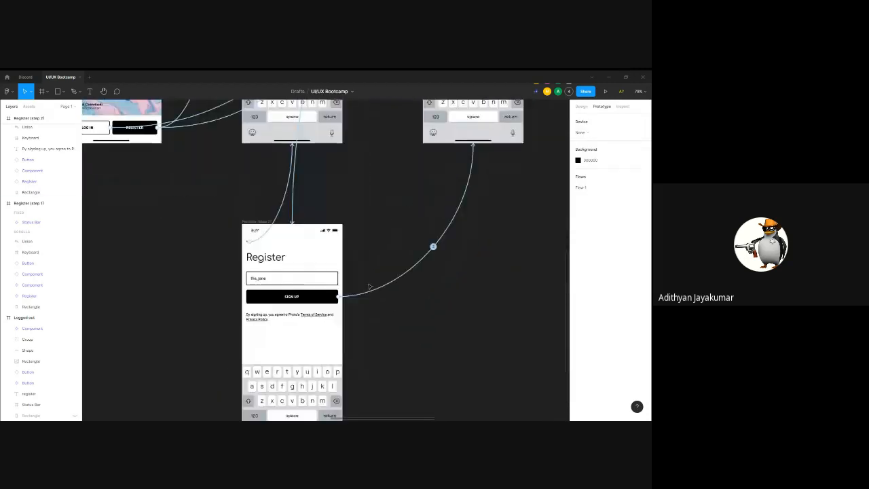
{"action": "scroll", "coordinate": [369, 286], "scroll_direction": "up", "scroll_amount": 5}
{"action": "left_click_drag", "start_coordinate": [360, 258], "coordinate": [363, 269]}
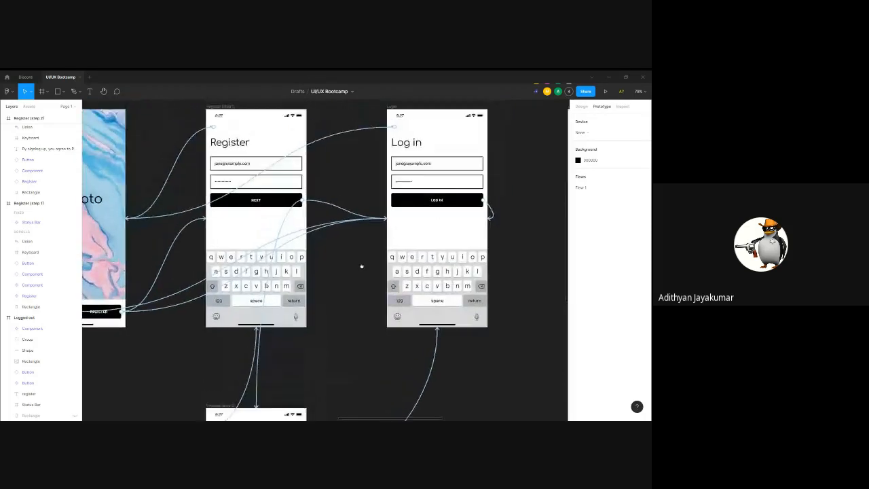
{"action": "left_click", "coordinate": [493, 214]}
{"action": "key", "text": "Delete"}
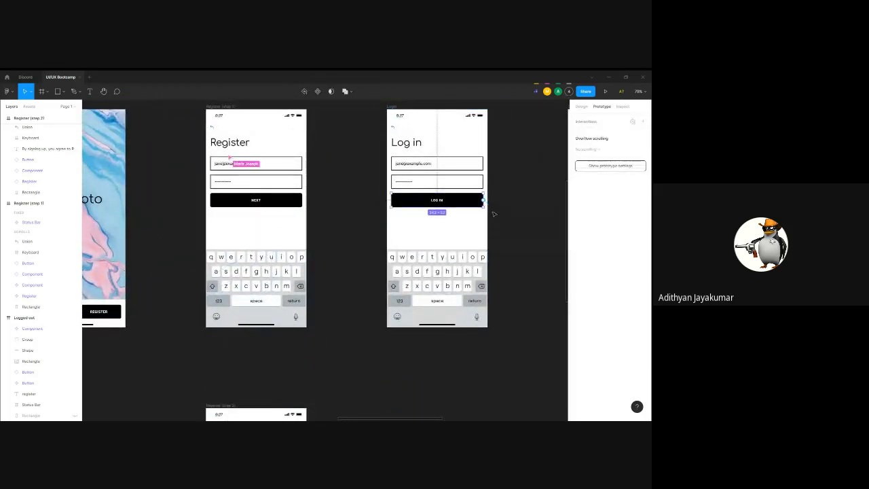
{"action": "left_click", "coordinate": [357, 244]}
Open the prototype preview of Flow 1 from the Logged out screen
{"action": "scroll", "coordinate": [357, 244], "scroll_direction": "down", "scroll_amount": 5}
{"action": "scroll", "coordinate": [204, 157], "scroll_direction": "down", "scroll_amount": 1}
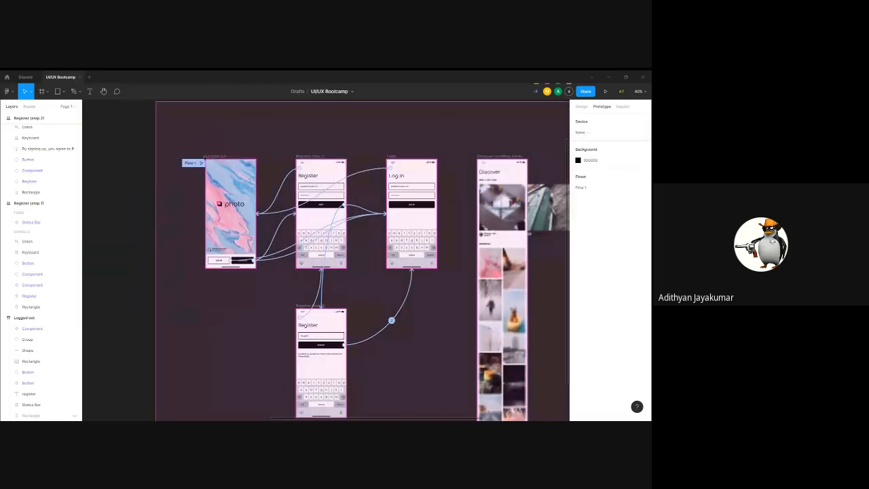
{"action": "left_click", "coordinate": [216, 155]}
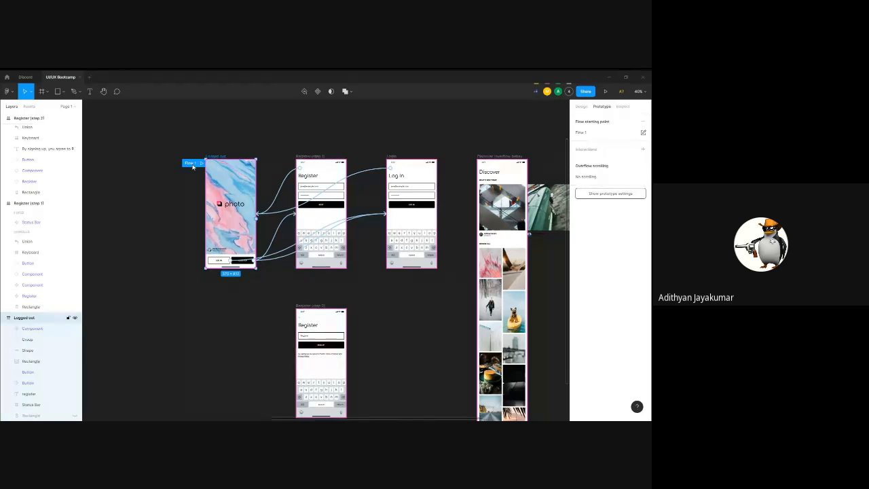
{"action": "left_click", "coordinate": [253, 143]}
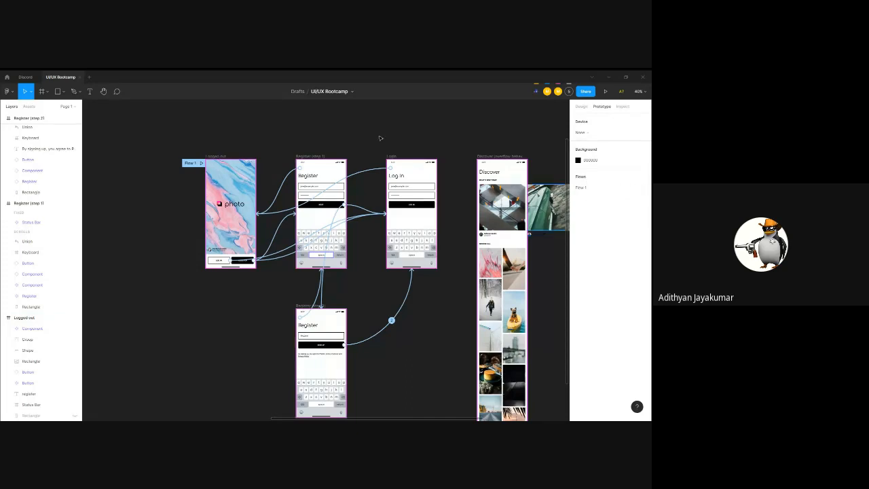
{"action": "left_click", "coordinate": [201, 164]}
{"action": "left_click", "coordinate": [202, 163]}
{"action": "left_click", "coordinate": [61, 76]}
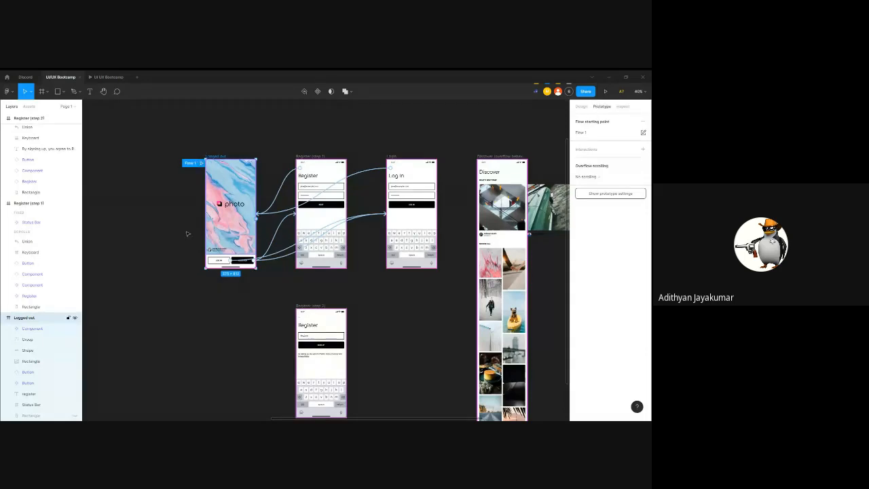
{"action": "left_click", "coordinate": [107, 77]}
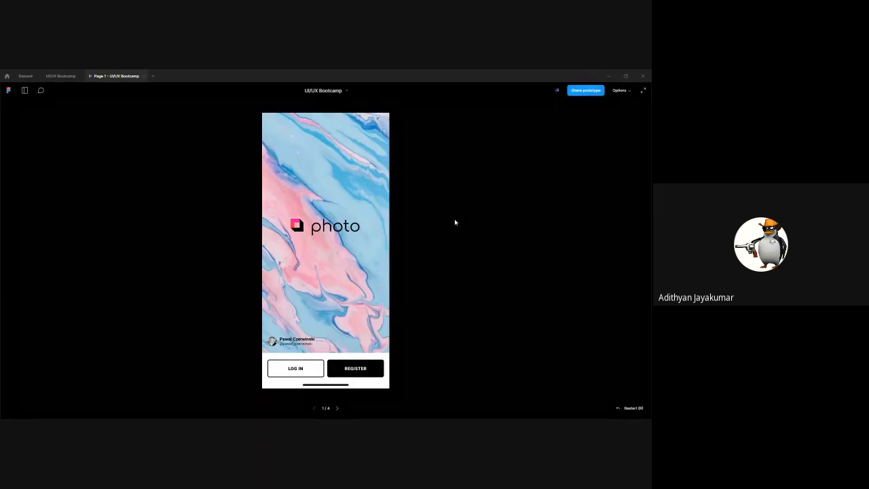
Test the REGISTER and LOG IN buttons and the Login back arrow in the preview, and return to the design file
{"action": "left_click", "coordinate": [346, 376]}
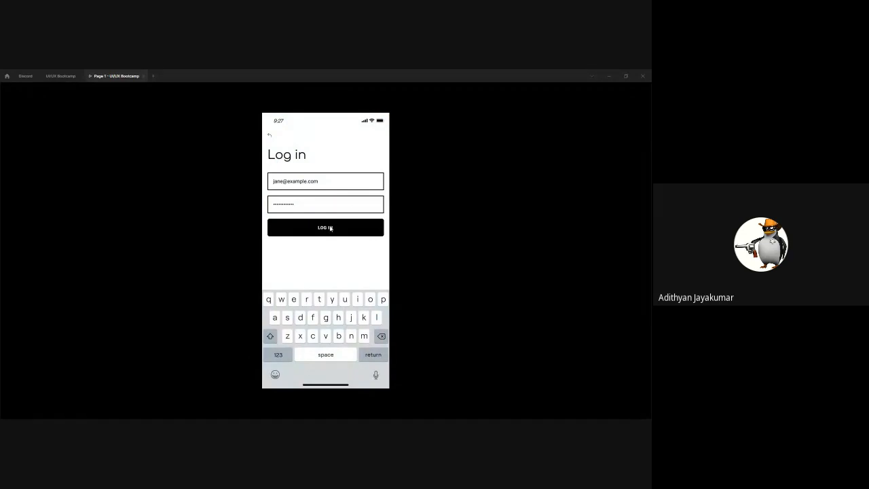
{"action": "left_click", "coordinate": [270, 136]}
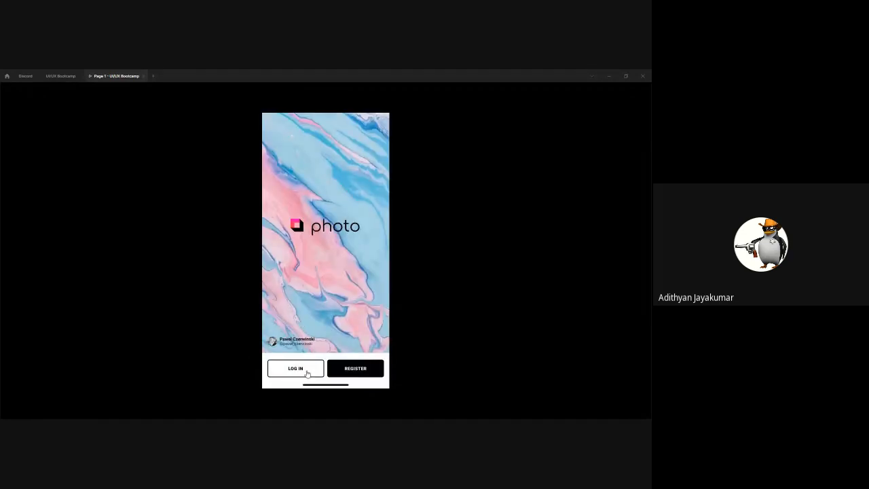
{"action": "left_click", "coordinate": [307, 373]}
{"action": "left_click", "coordinate": [271, 139]}
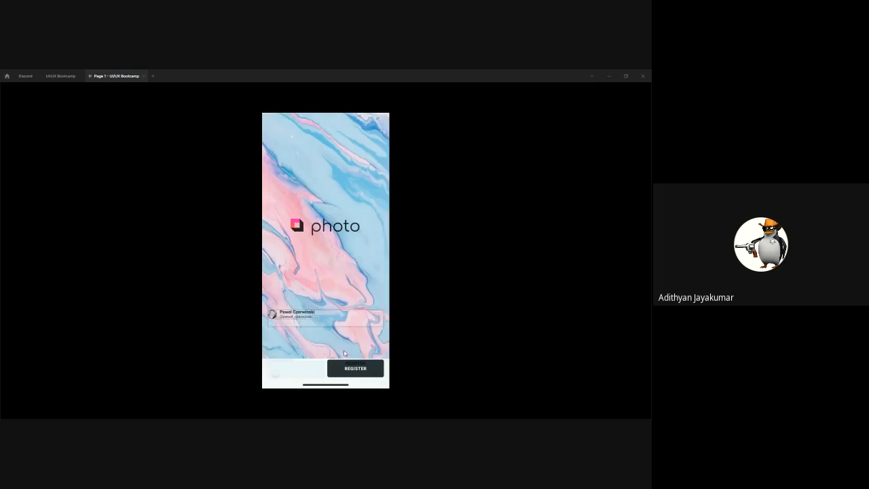
{"action": "left_click", "coordinate": [358, 370]}
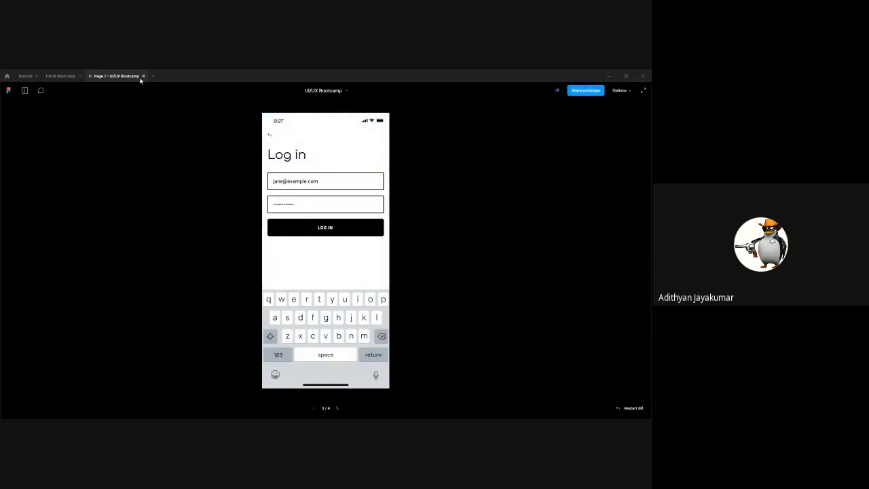
{"action": "left_click", "coordinate": [63, 76]}
{"action": "left_click", "coordinate": [270, 279]}
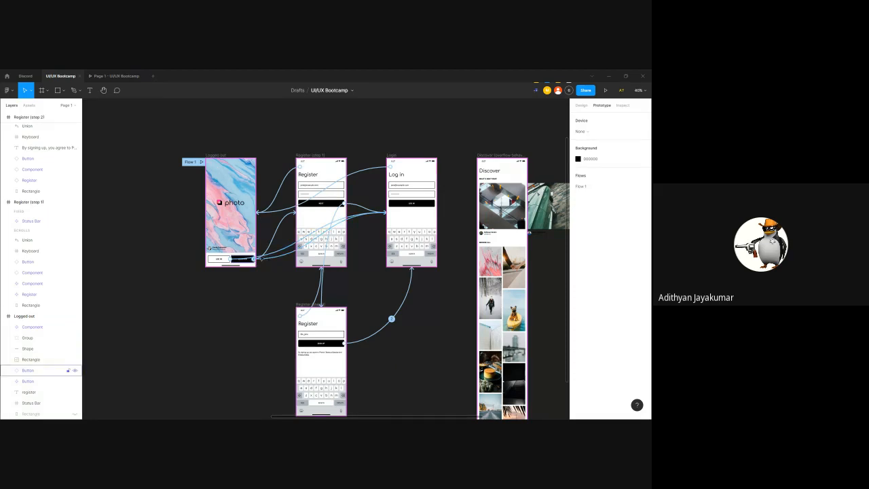
Delete the stray link from the Logged out screen's REGISTER button to the Login screen
{"action": "left_click", "coordinate": [268, 260]}
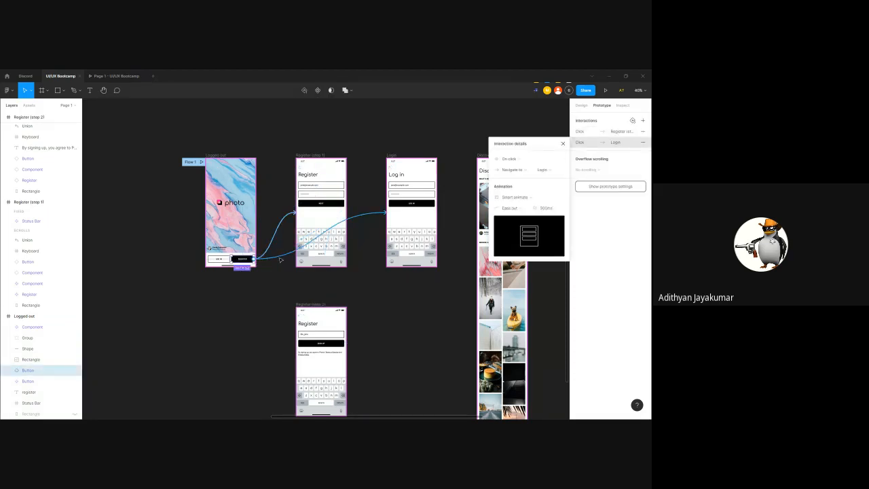
{"action": "key", "text": "Escape"}
{"action": "key", "text": "Escape"}
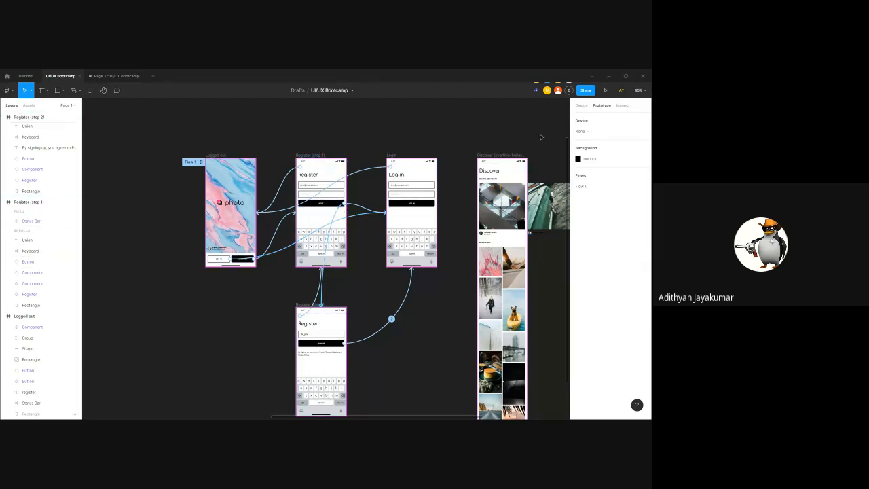
Restart the prototype preview, test the REGISTER and NEXT buttons, and return to the design file
{"action": "left_click", "coordinate": [605, 91]}
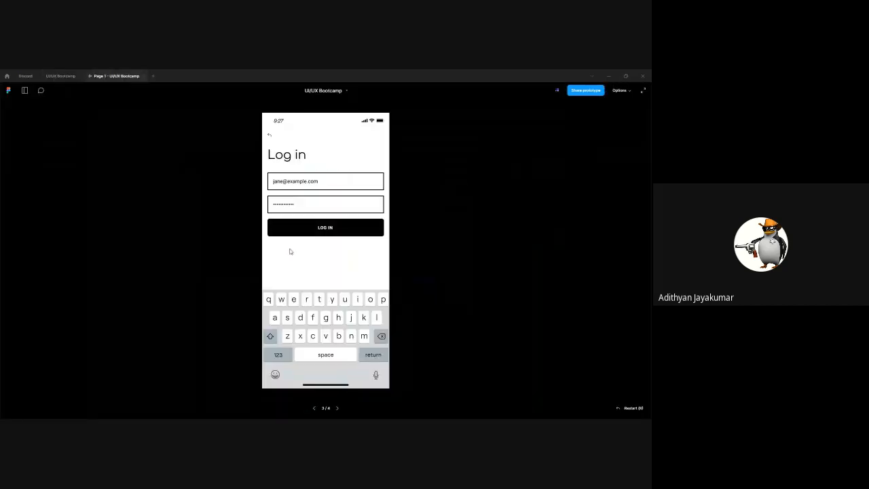
{"action": "left_click", "coordinate": [641, 411]}
{"action": "left_click", "coordinate": [372, 371]}
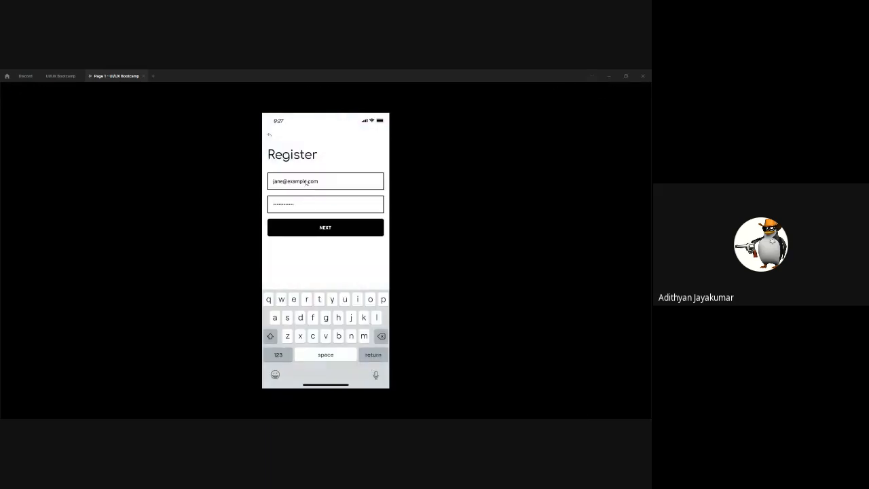
{"action": "left_click", "coordinate": [323, 228]}
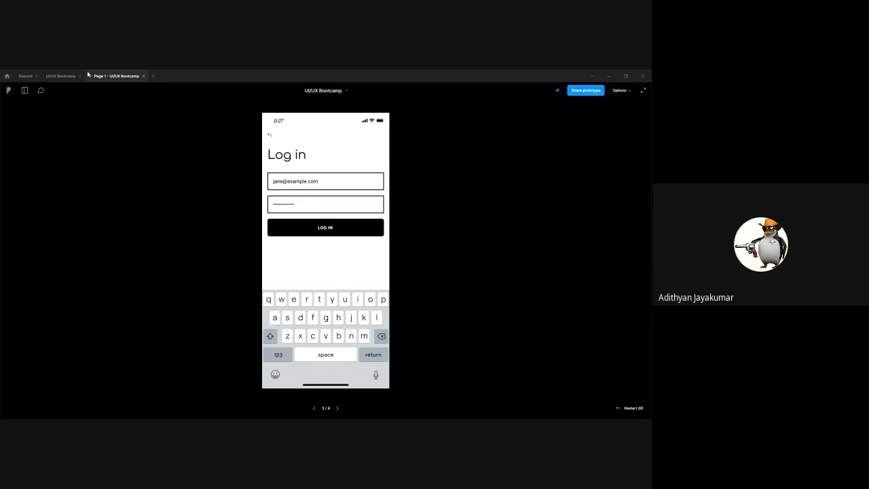
{"action": "left_click", "coordinate": [62, 75]}
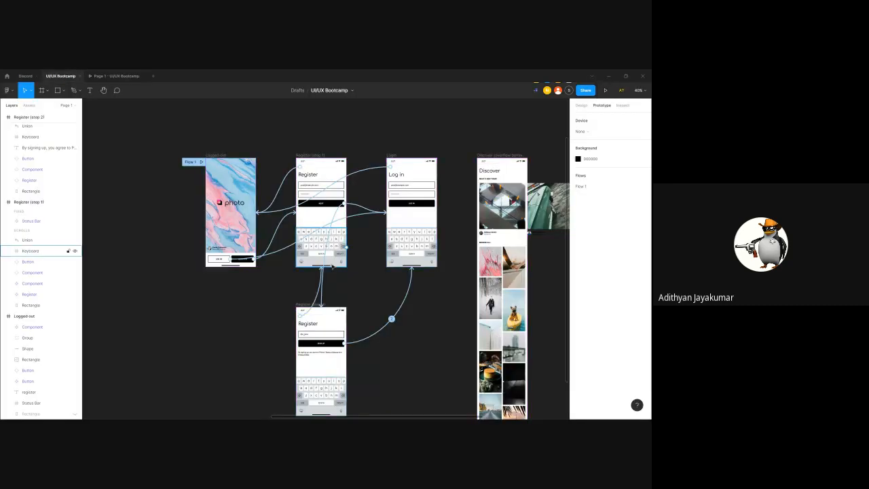
Delete the stray link from the Register (step 1) screen's NEXT button to the Login screen
{"action": "left_click", "coordinate": [336, 204]}
{"action": "left_click", "coordinate": [354, 207]}
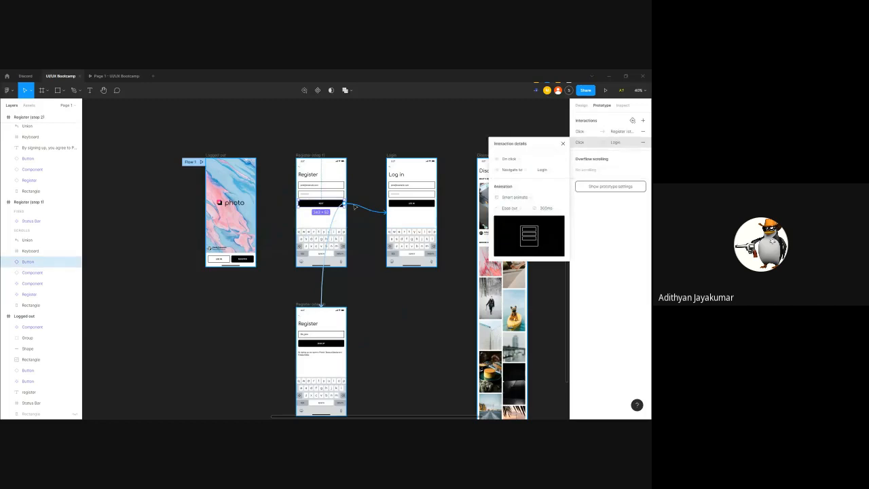
{"action": "key", "text": "Delete"}
{"action": "left_click", "coordinate": [355, 207]}
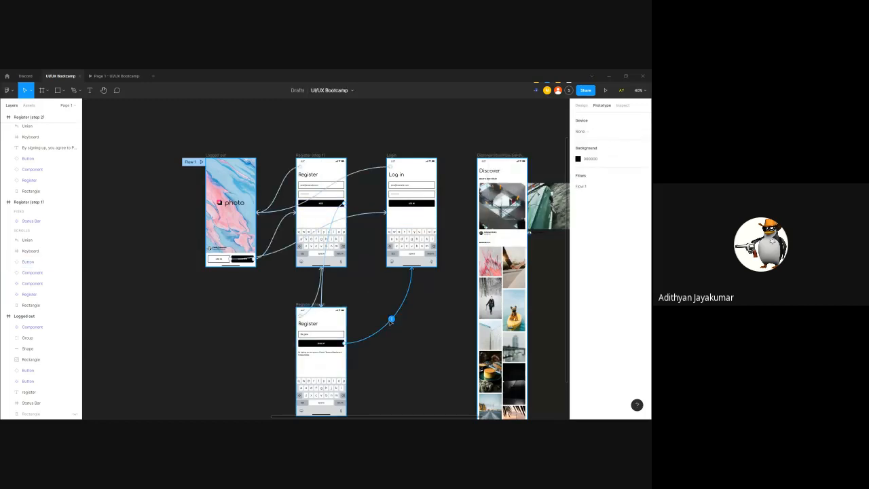
Replace the duplicate links from the Register (step 2) screen's SIGN UP button with a single link to the Login screen
{"action": "left_click", "coordinate": [391, 320]}
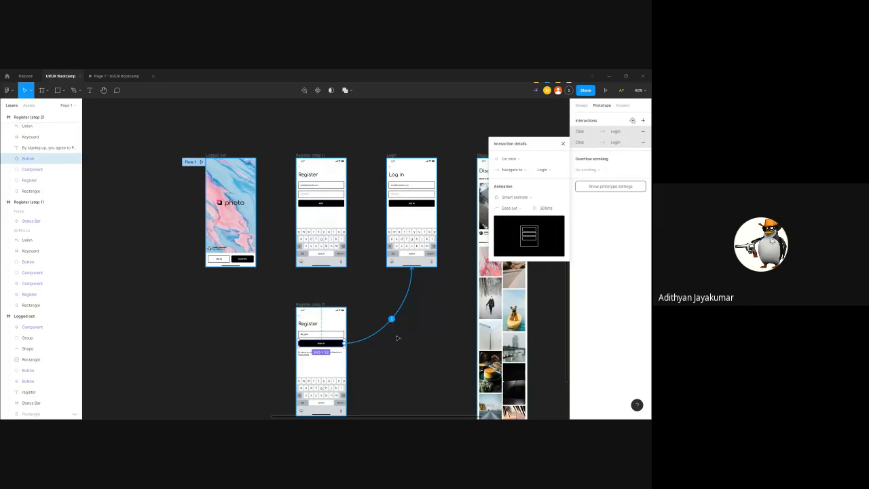
{"action": "key", "text": "Delete"}
{"action": "left_click_drag", "start_coordinate": [344, 343], "coordinate": [411, 266]}
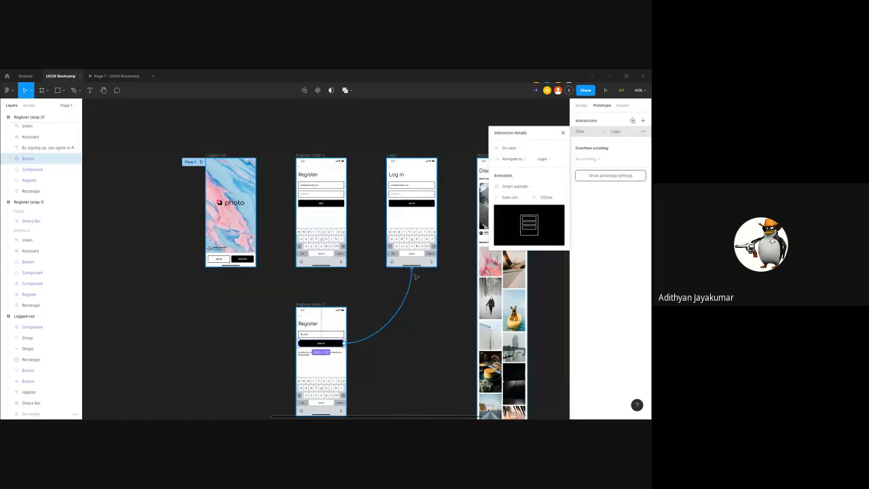
{"action": "left_click", "coordinate": [563, 133]}
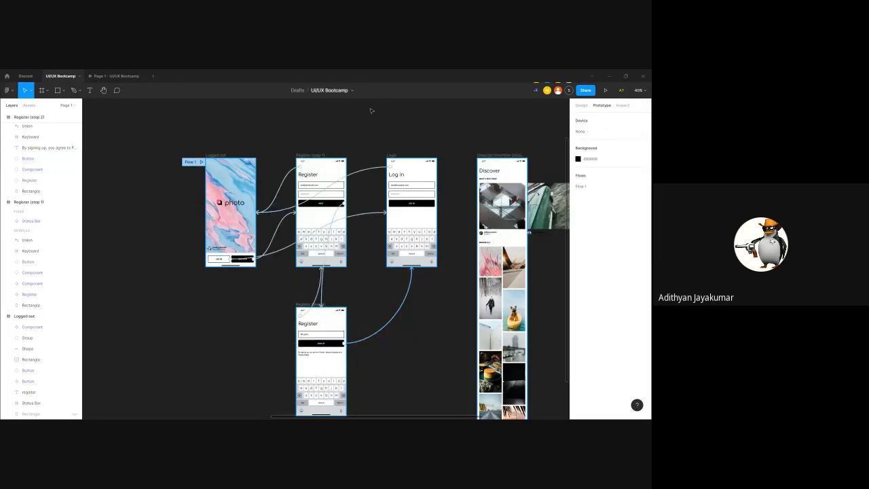
Restart the prototype preview and test the registration flow through to Login, the Login back arrow and the LOG IN button
{"action": "left_click", "coordinate": [123, 74]}
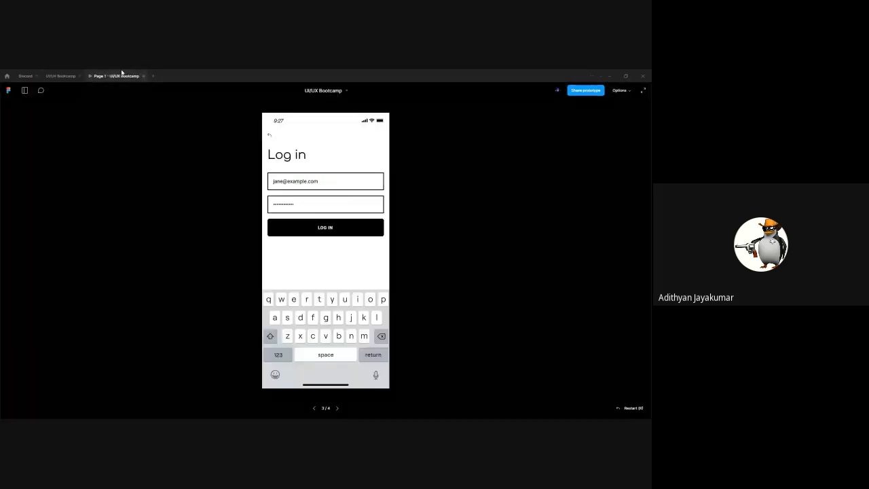
{"action": "left_click", "coordinate": [633, 407]}
{"action": "left_click", "coordinate": [360, 367]}
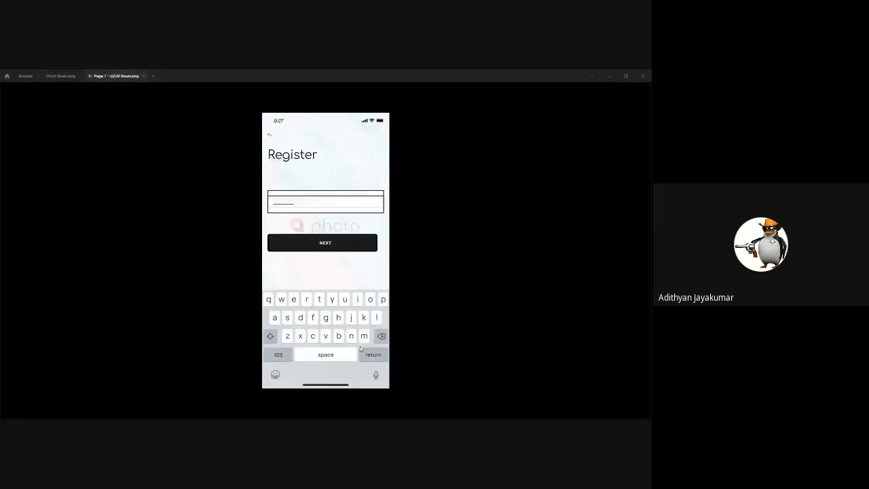
{"action": "left_click", "coordinate": [344, 233]}
{"action": "left_click", "coordinate": [321, 204]}
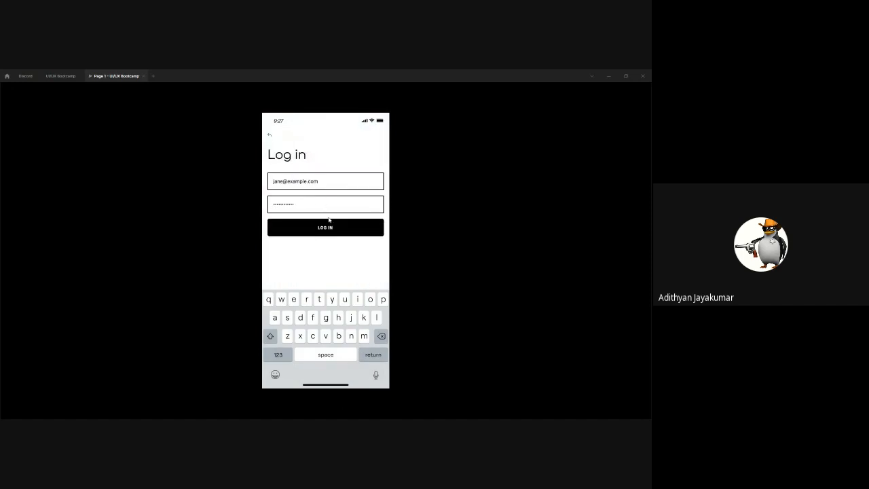
{"action": "left_click", "coordinate": [270, 136]}
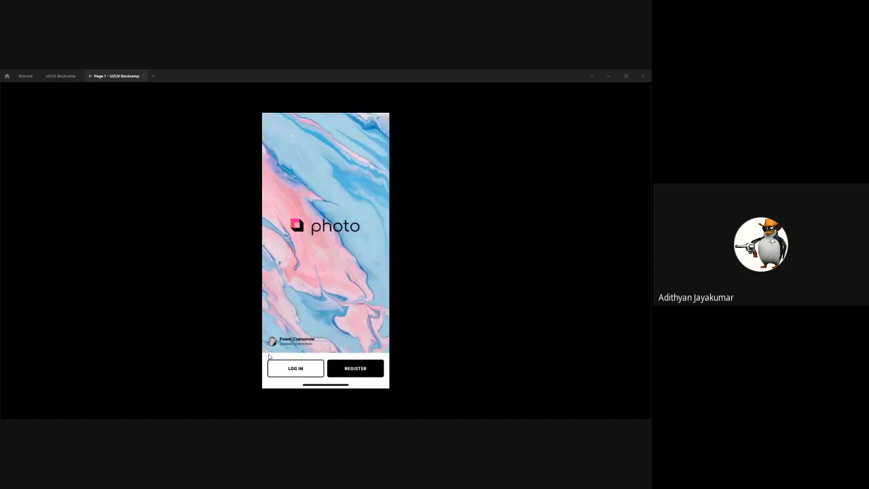
{"action": "left_click", "coordinate": [293, 370]}
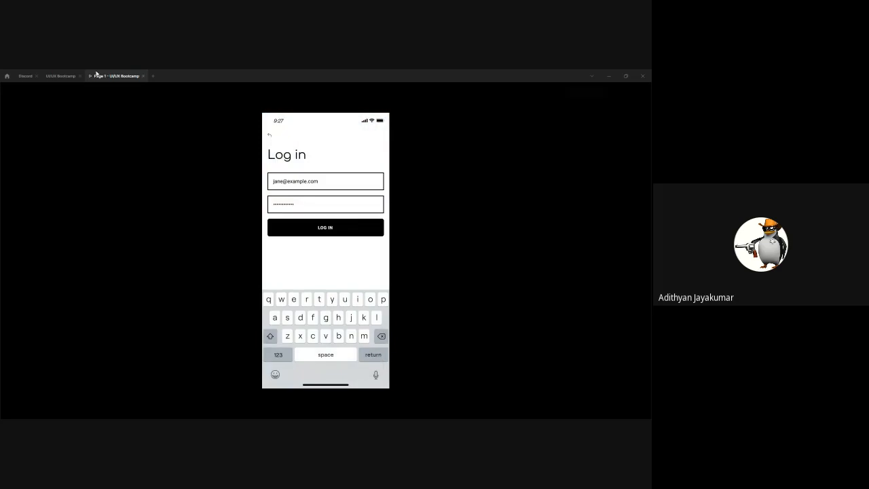
Return to the design file and close the prototype preview
{"action": "left_click", "coordinate": [60, 76]}
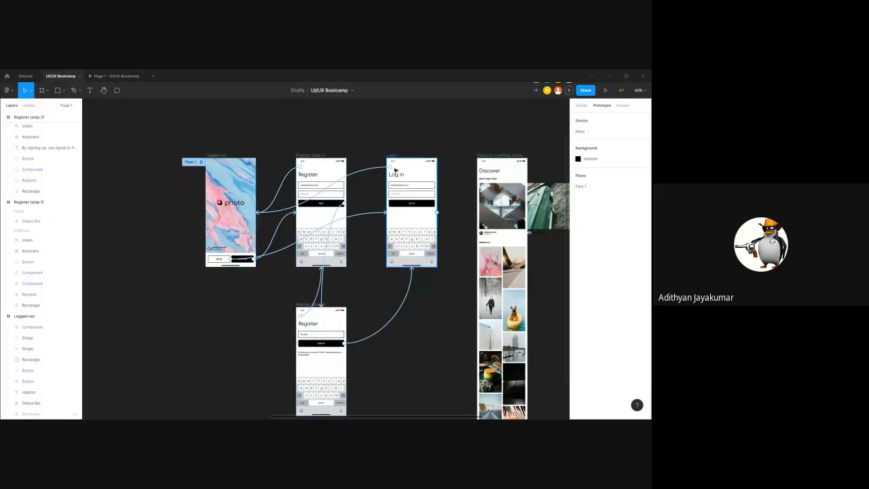
{"action": "scroll", "coordinate": [405, 262], "scroll_direction": "down", "scroll_amount": 2}
{"action": "scroll", "coordinate": [406, 262], "scroll_direction": "right", "scroll_amount": 2}
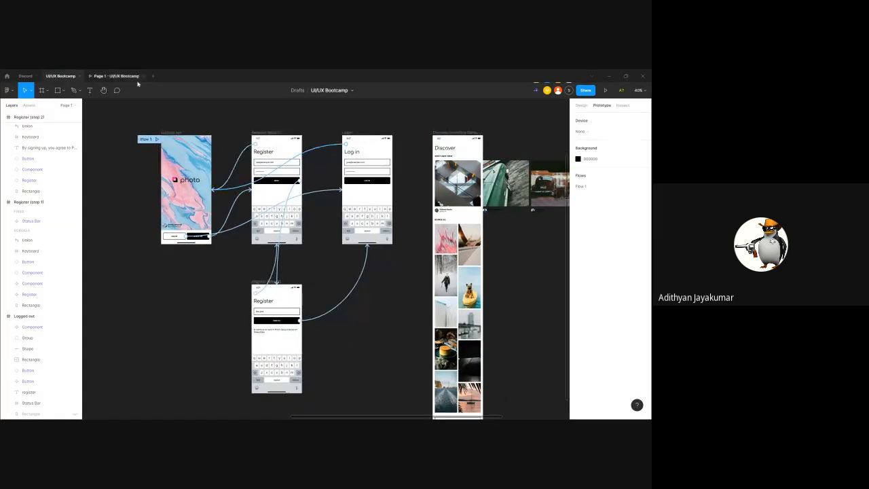
{"action": "left_click", "coordinate": [143, 76]}
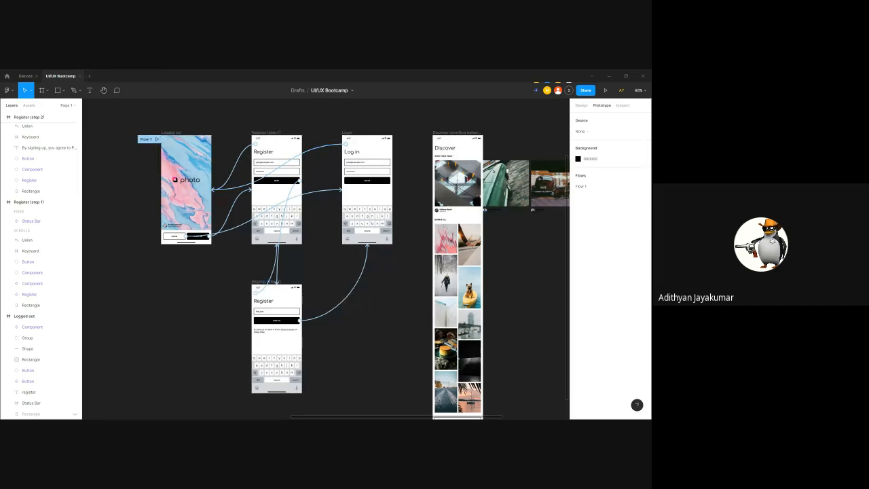
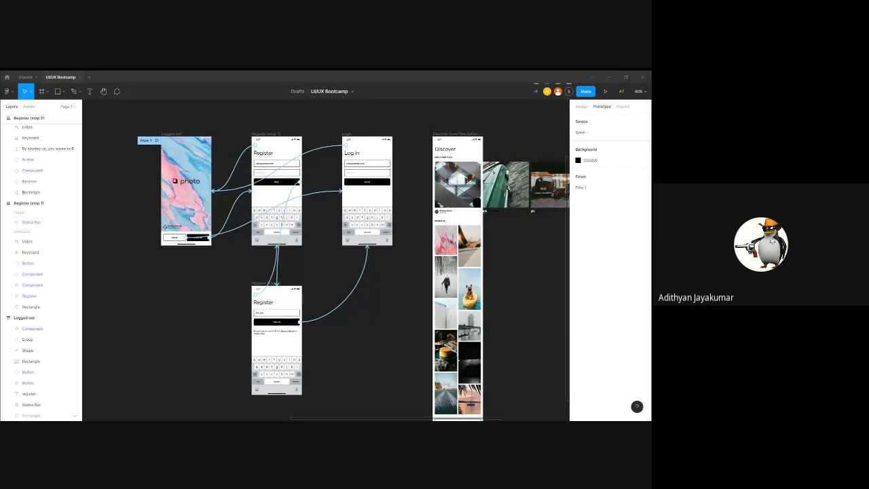
Examine the Discover screen's status bar and tab bar, including the tab bar's horizontal constraint options
{"action": "left_click", "coordinate": [466, 134]}
{"action": "left_click_drag", "start_coordinate": [479, 123], "coordinate": [422, 110]}
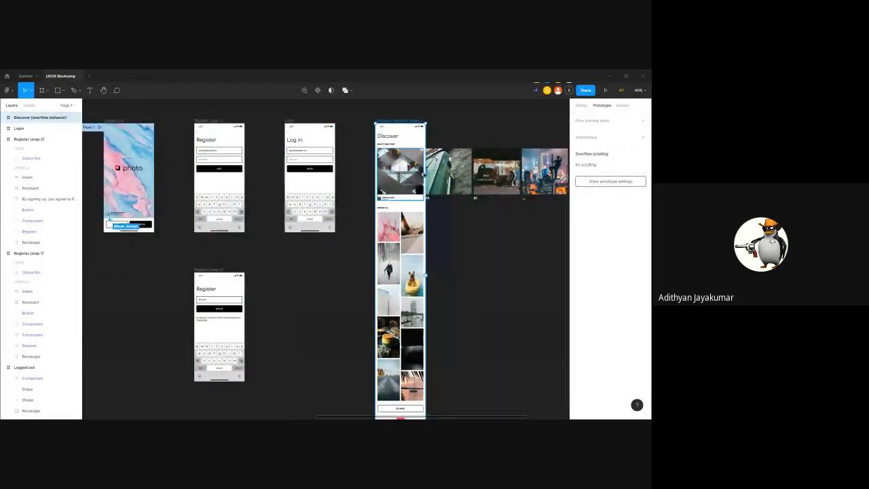
{"action": "left_click_drag", "start_coordinate": [447, 241], "coordinate": [440, 240]}
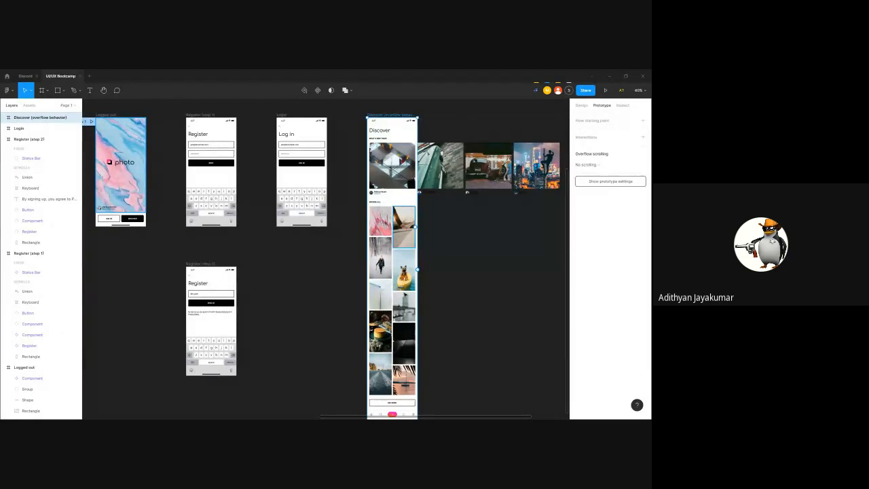
{"action": "scroll", "coordinate": [454, 295], "scroll_direction": "down", "scroll_amount": 1}
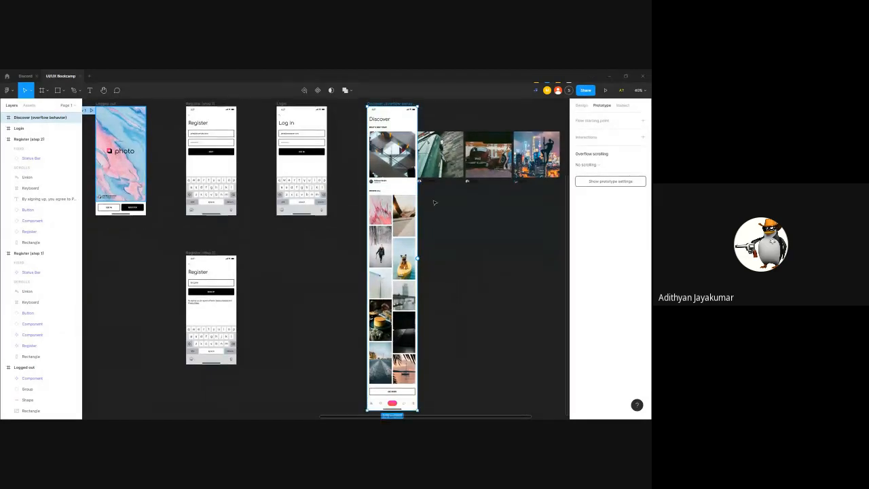
{"action": "scroll", "coordinate": [428, 264], "scroll_direction": "down", "scroll_amount": 1}
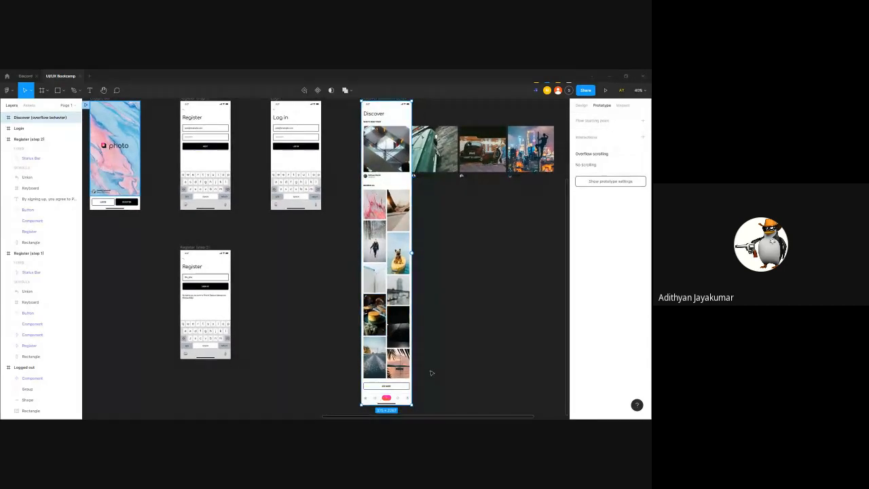
{"action": "left_click", "coordinate": [399, 401]}
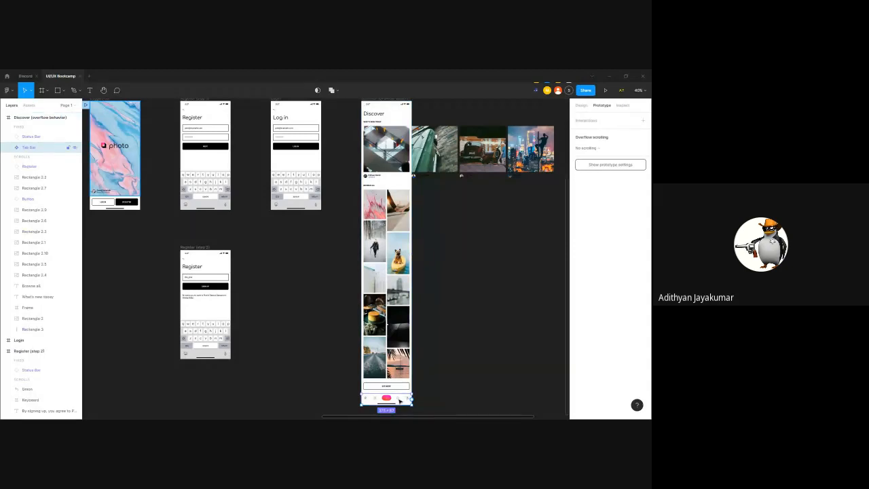
{"action": "left_click", "coordinate": [386, 104]}
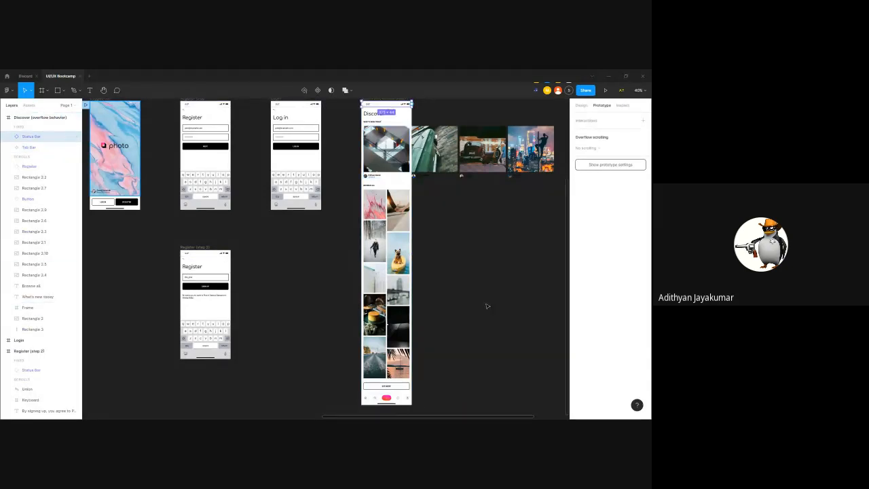
{"action": "left_click", "coordinate": [393, 400]}
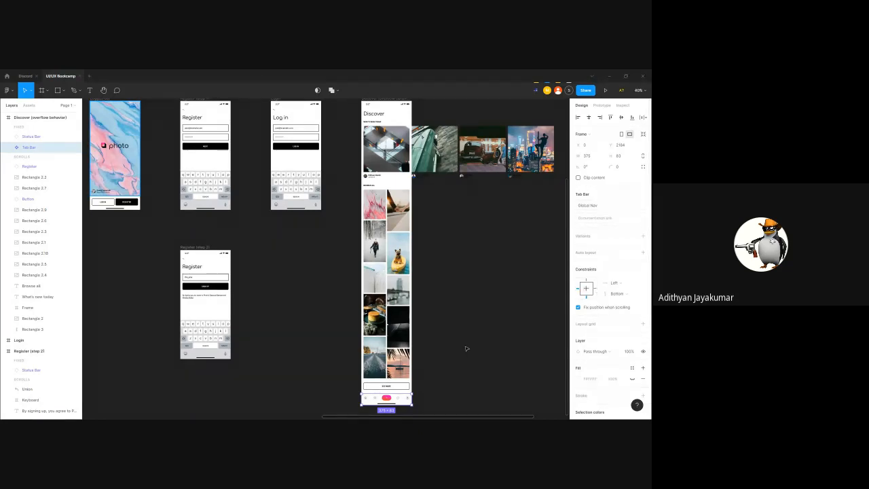
{"action": "left_click", "coordinate": [614, 282]}
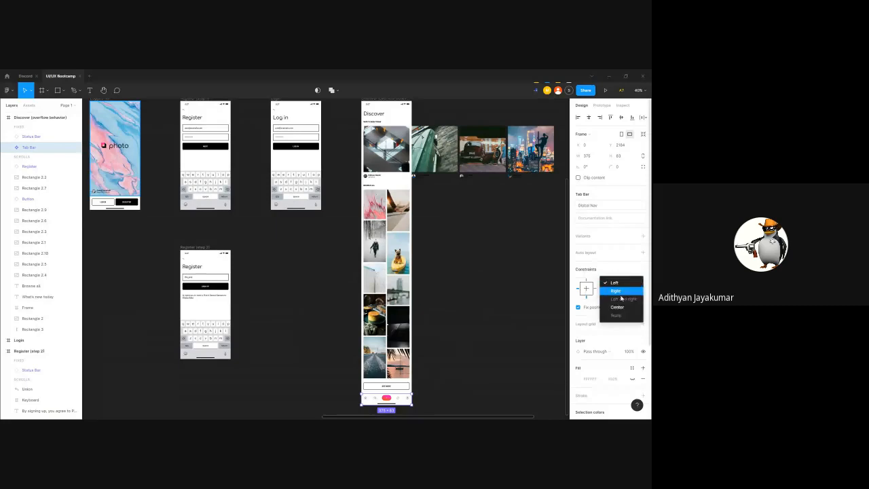
{"action": "left_click", "coordinate": [617, 270]}
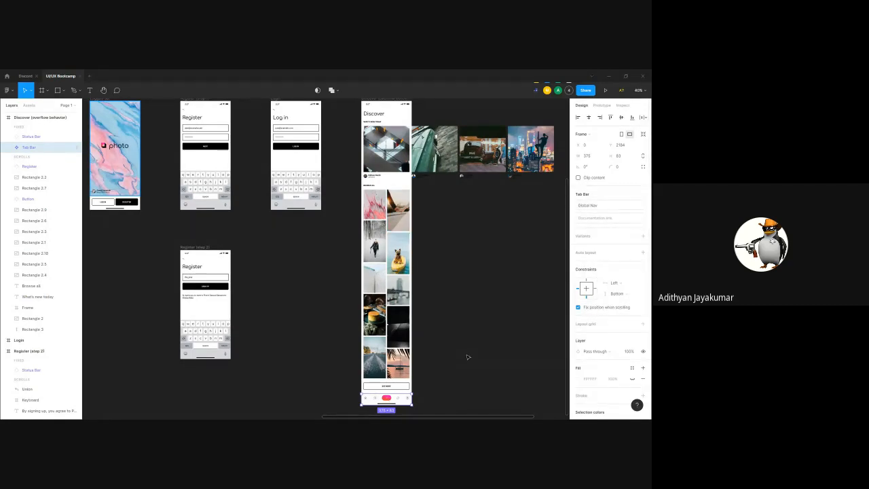
Link the Login screen's LOG IN button to the Discover screen with an on-click Smart animate transition
{"action": "left_click", "coordinate": [602, 106]}
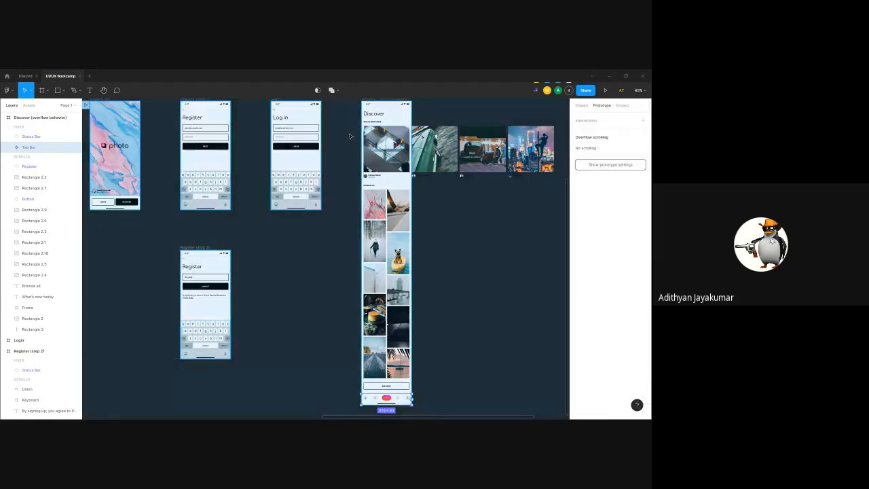
{"action": "scroll", "coordinate": [356, 163], "scroll_direction": "up", "scroll_amount": 2}
{"action": "left_click", "coordinate": [319, 197]}
{"action": "left_click_drag", "start_coordinate": [332, 196], "coordinate": [379, 169]}
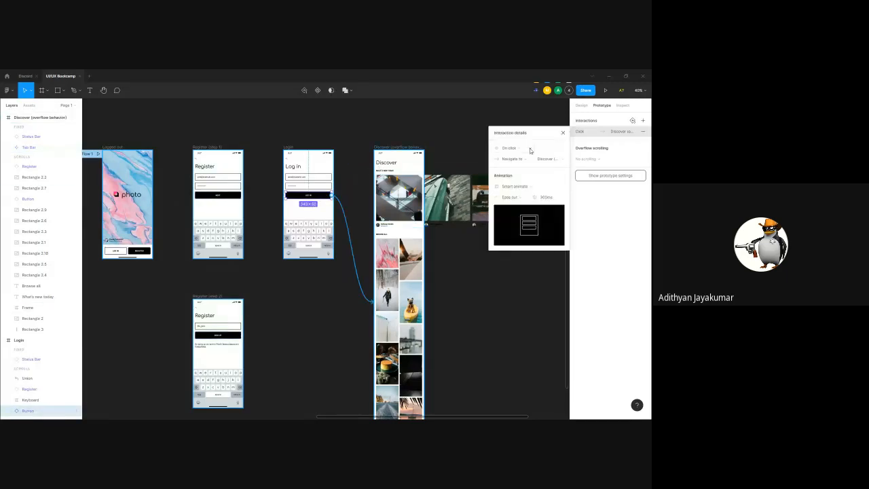
{"action": "left_click", "coordinate": [564, 133]}
{"action": "left_click", "coordinate": [534, 131]}
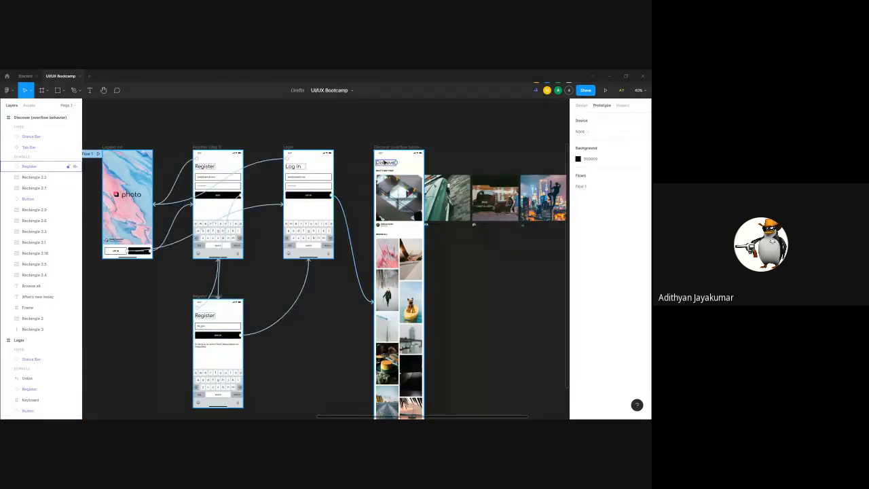
Copy the Login screen's back arrow and paste it into the Discover screen
{"action": "left_click", "coordinate": [387, 163]}
{"action": "left_click", "coordinate": [287, 158]}
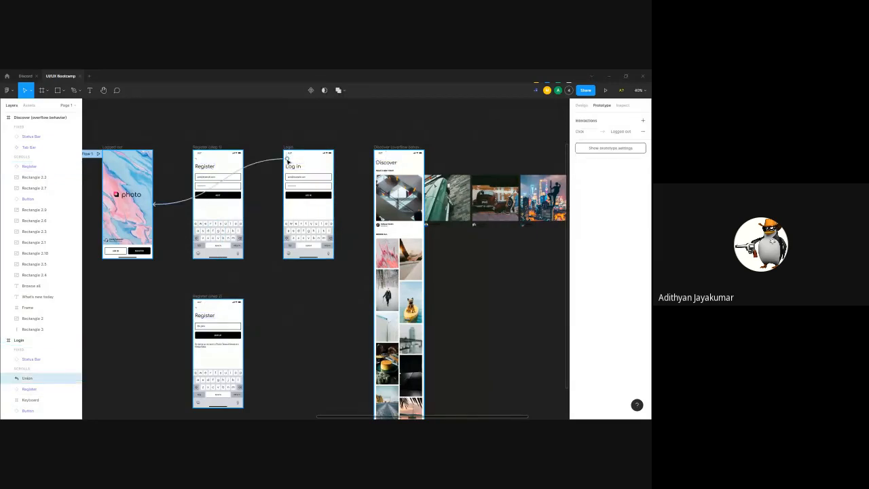
{"action": "key", "text": "ctrl+c"}
{"action": "left_click", "coordinate": [47, 117]}
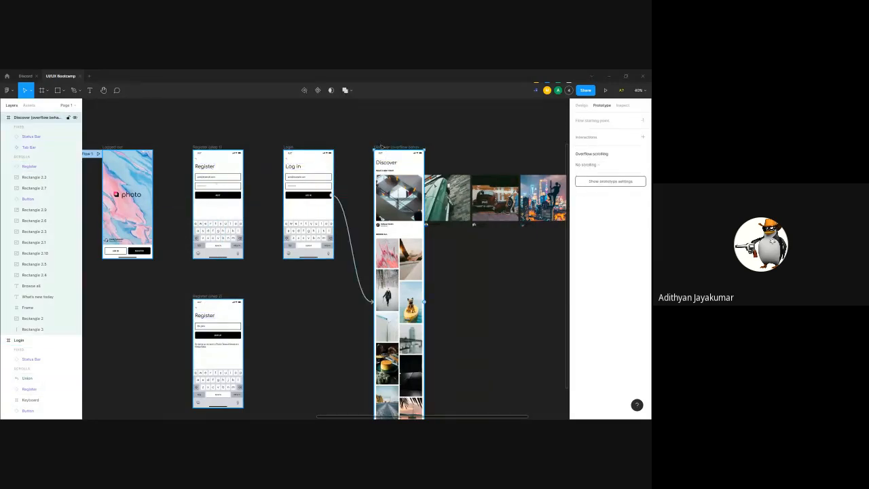
{"action": "key", "text": "ctrl+v"}
{"action": "scroll", "coordinate": [382, 163], "scroll_direction": "up", "scroll_amount": 3}
{"action": "scroll", "coordinate": [381, 163], "scroll_direction": "up", "scroll_amount": 3}
{"action": "mouse_move", "coordinate": [370, 144]}
{"action": "left_mouse_down"}
{"action": "mouse_move", "coordinate": [463, 149]}
{"action": "mouse_move", "coordinate": [381, 150]}
{"action": "left_mouse_up"}
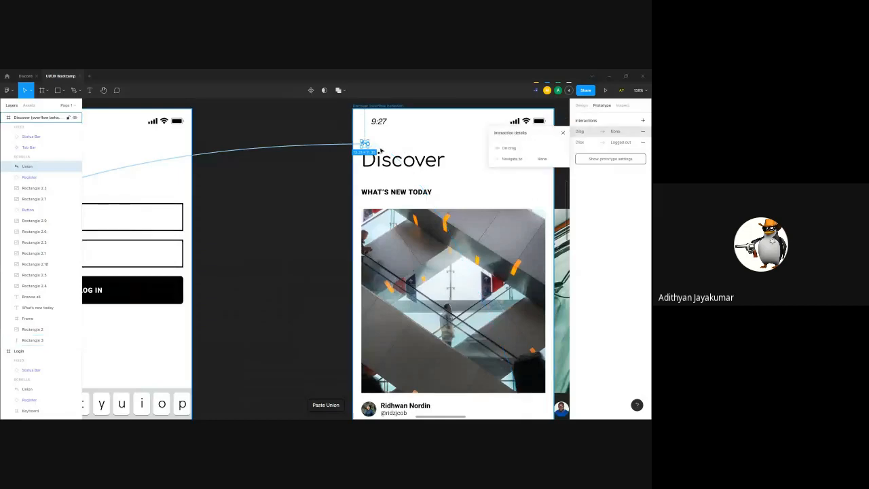
Delete the copied arrow's link to Logged out, then enlarge the arrow and place it to the right of the Discover title
{"action": "left_click", "coordinate": [344, 147]}
{"action": "key", "text": "Delete"}
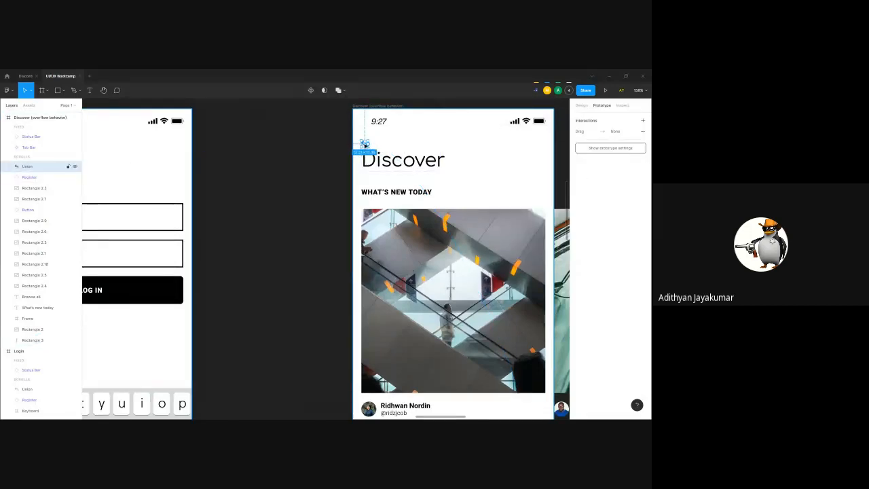
{"action": "left_click_drag", "start_coordinate": [367, 144], "coordinate": [283, 197]}
{"action": "scroll", "coordinate": [283, 198], "scroll_direction": "down", "scroll_amount": 5}
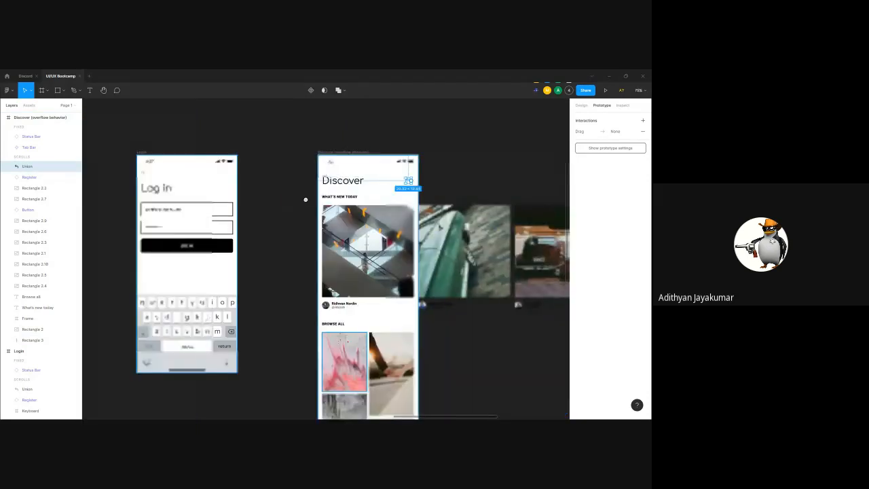
Link the Discover back arrow to the Login screen with an on-click Smart animate transition using Ease out
{"action": "left_click_drag", "start_coordinate": [411, 181], "coordinate": [239, 208]}
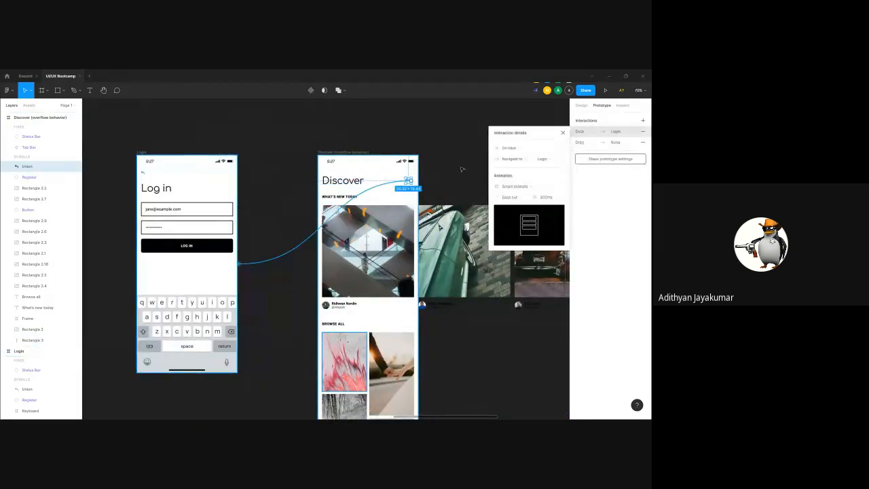
{"action": "left_click", "coordinate": [562, 134]}
{"action": "scroll", "coordinate": [458, 149], "scroll_direction": "down", "scroll_amount": 8}
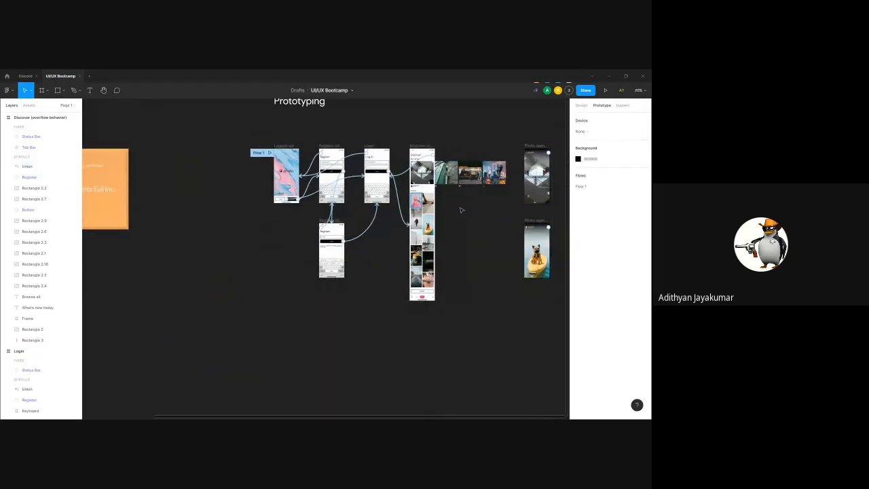
Preview Flow 1 and follow the LOG IN buttons from the Logged out screen through Login to Discover
{"action": "left_click", "coordinate": [259, 152]}
{"action": "left_click", "coordinate": [269, 153]}
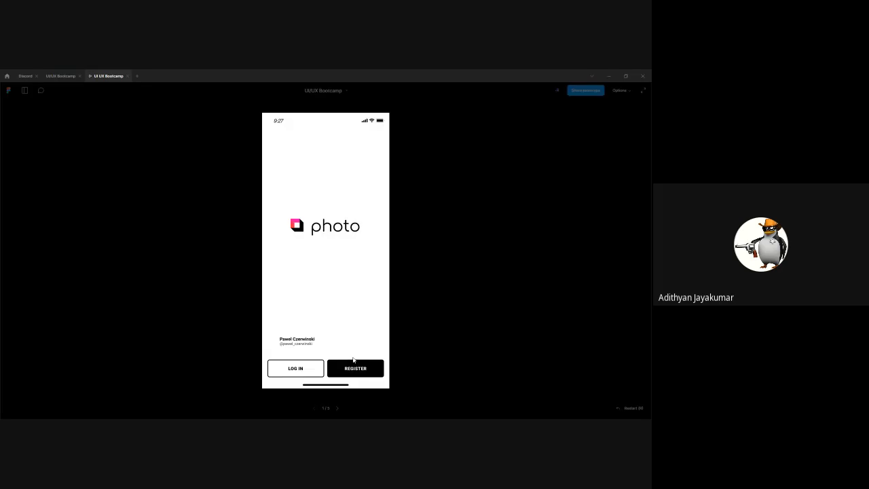
{"action": "left_click", "coordinate": [302, 371]}
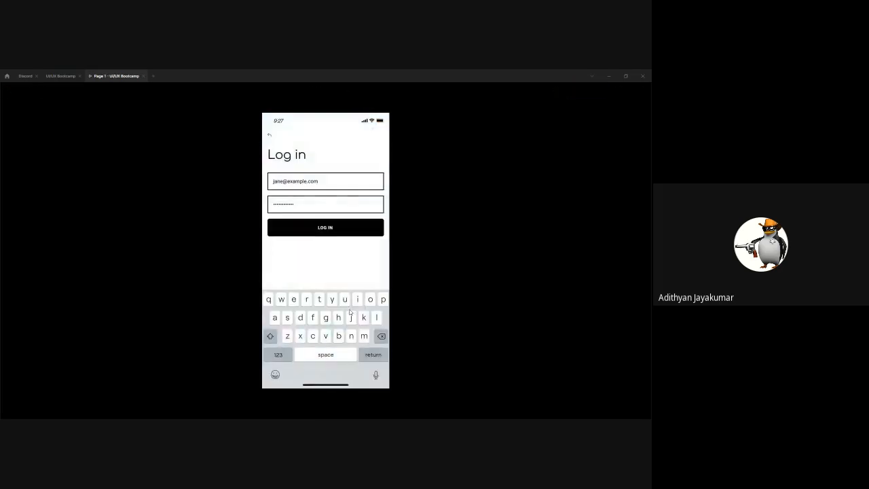
{"action": "left_click", "coordinate": [326, 228]}
Check in the preview how Discover's content scrolls against its fixed status bar and tab bar, down to SEE MORE
{"action": "scroll", "coordinate": [334, 272], "scroll_direction": "down", "scroll_amount": 3}
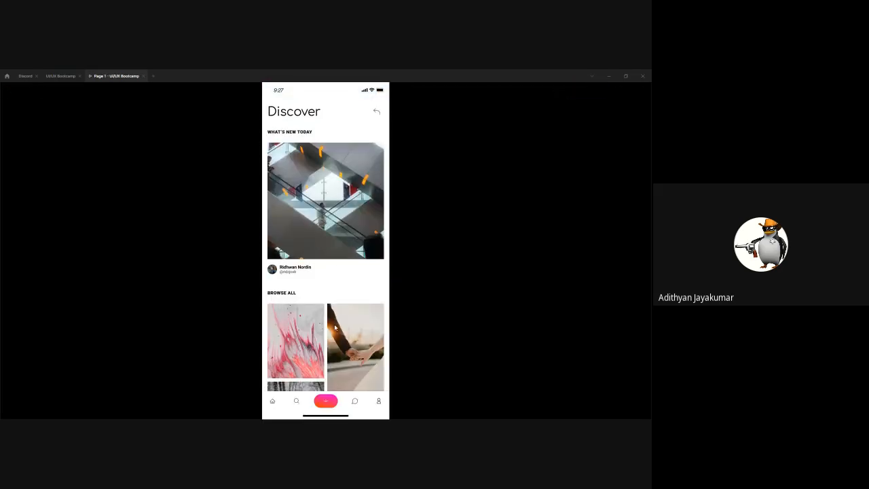
{"action": "scroll", "coordinate": [337, 192], "scroll_direction": "down", "scroll_amount": 5}
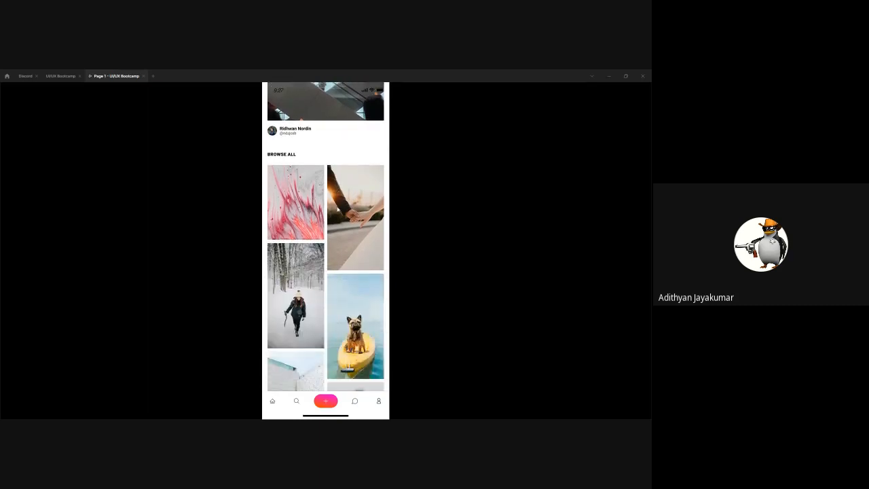
{"action": "scroll", "coordinate": [352, 165], "scroll_direction": "down", "scroll_amount": 2}
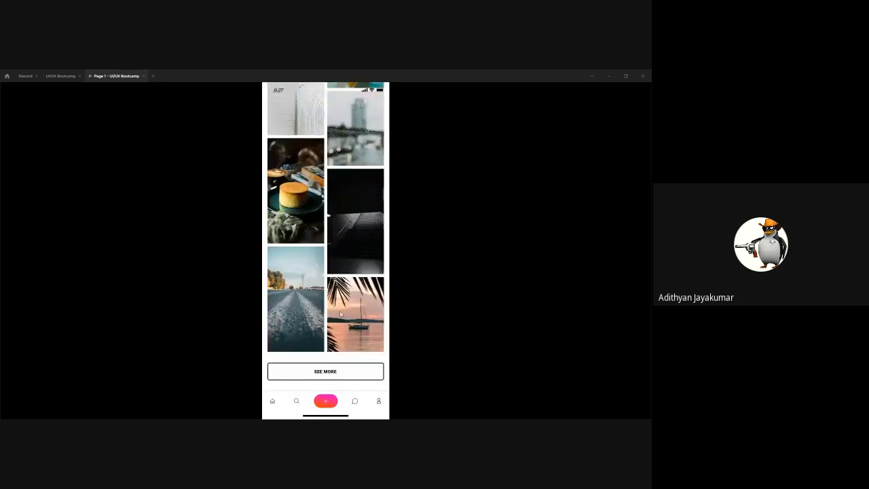
{"action": "scroll", "coordinate": [345, 233], "scroll_direction": "up", "scroll_amount": 4}
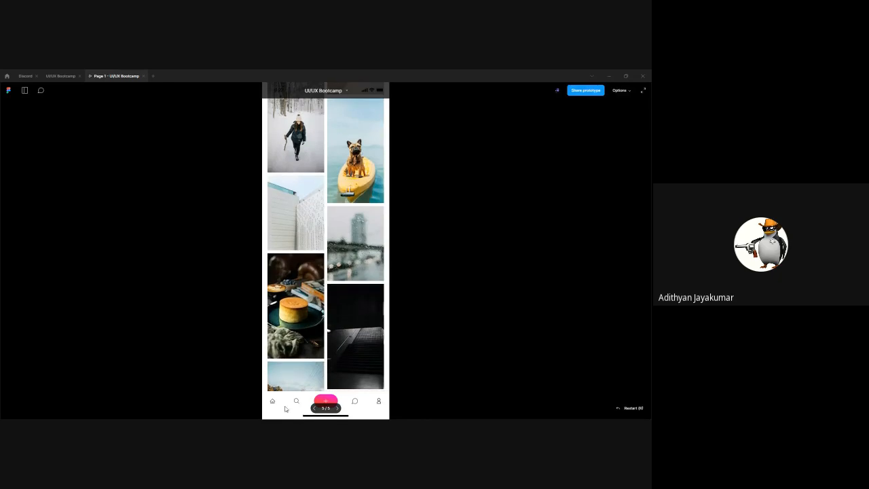
{"action": "scroll", "coordinate": [335, 239], "scroll_direction": "up", "scroll_amount": 5}
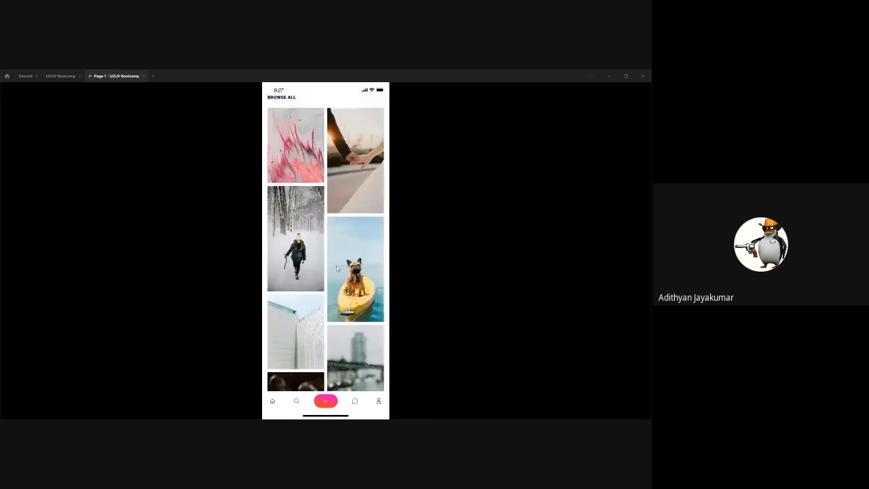
{"action": "scroll", "coordinate": [346, 284], "scroll_direction": "up", "scroll_amount": 4}
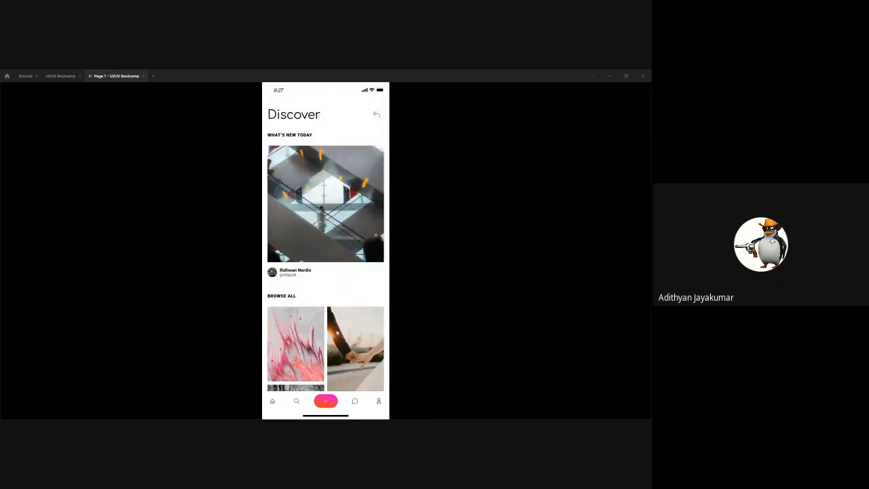
{"action": "scroll", "coordinate": [346, 221], "scroll_direction": "down", "scroll_amount": 5}
{"action": "scroll", "coordinate": [345, 220], "scroll_direction": "down", "scroll_amount": 8}
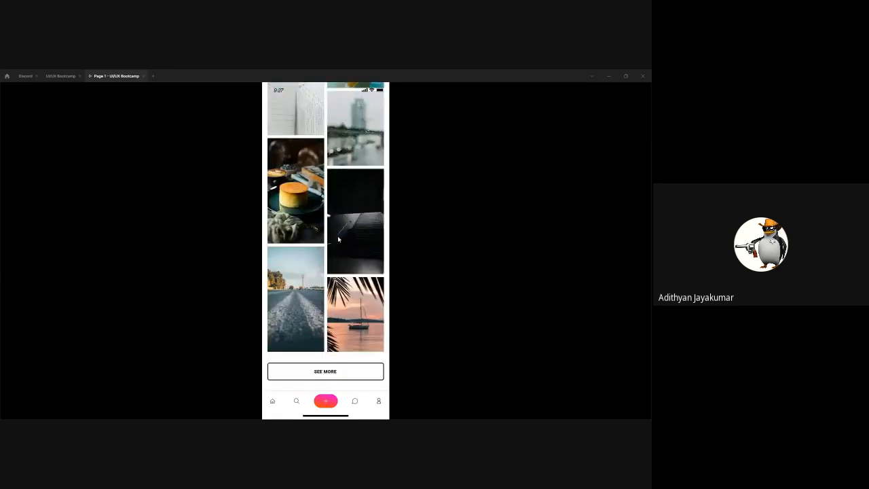
{"action": "scroll", "coordinate": [340, 215], "scroll_direction": "up", "scroll_amount": 5}
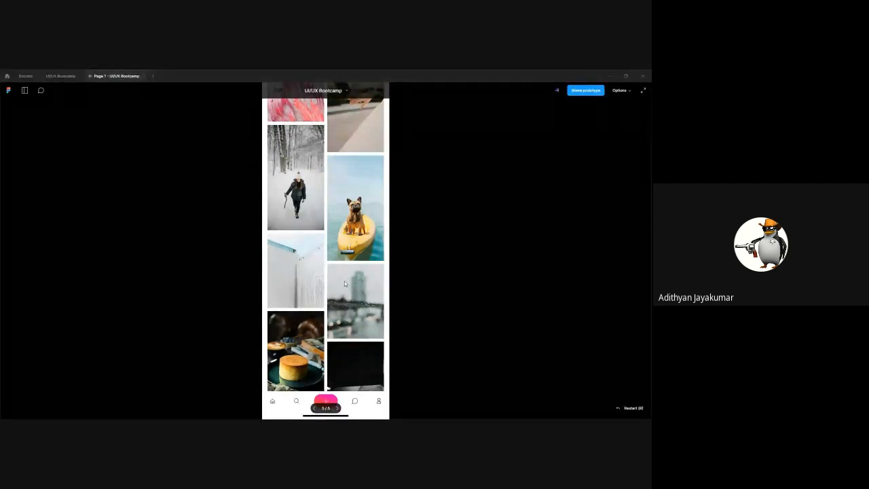
{"action": "scroll", "coordinate": [344, 323], "scroll_direction": "up", "scroll_amount": 2}
{"action": "scroll", "coordinate": [344, 323], "scroll_direction": "up", "scroll_amount": 4}
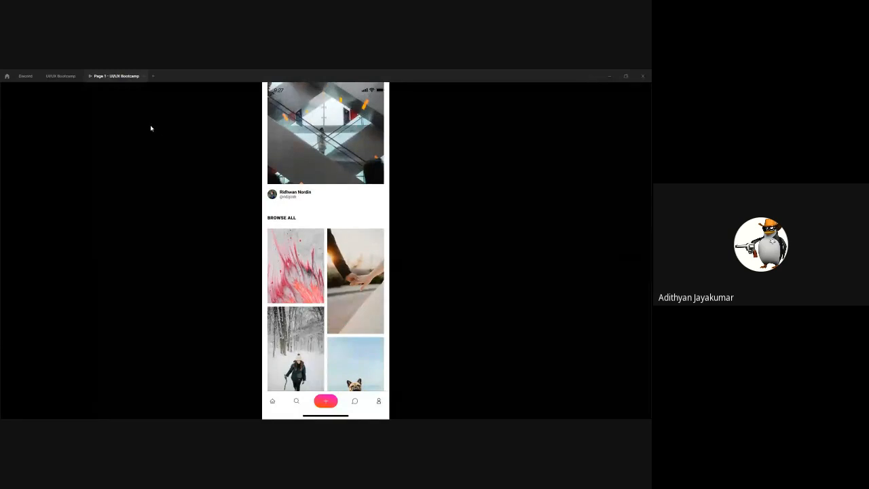
Return to the design file and examine the photo row under What's new today on the Discover screen
{"action": "left_click", "coordinate": [60, 76]}
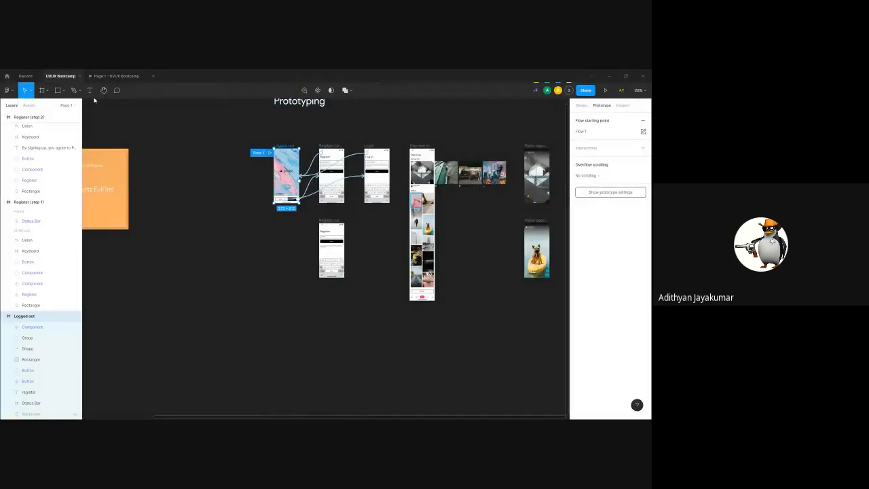
{"action": "left_click", "coordinate": [464, 266]}
{"action": "scroll", "coordinate": [461, 264], "scroll_direction": "up", "scroll_amount": 5}
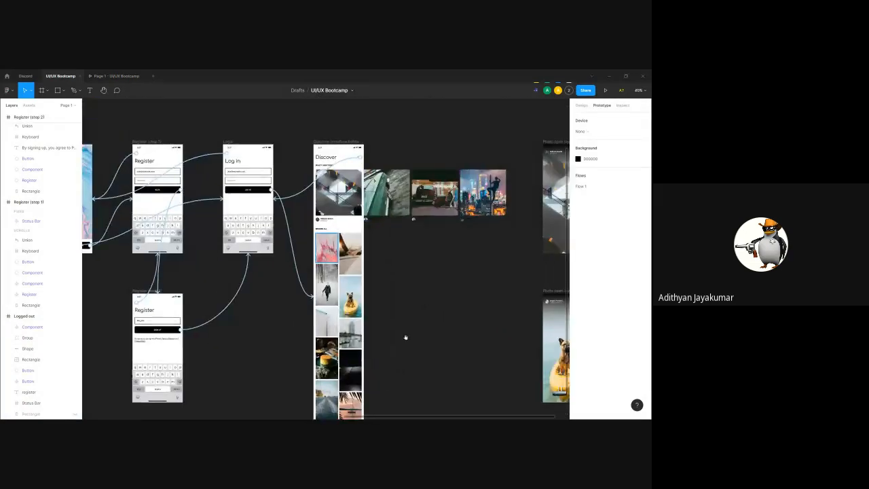
{"action": "left_click", "coordinate": [333, 190]}
{"action": "key", "text": "z"}
{"action": "left_click_drag", "start_coordinate": [307, 137], "coordinate": [402, 260]}
{"action": "left_click_drag", "start_coordinate": [283, 259], "coordinate": [300, 254]}
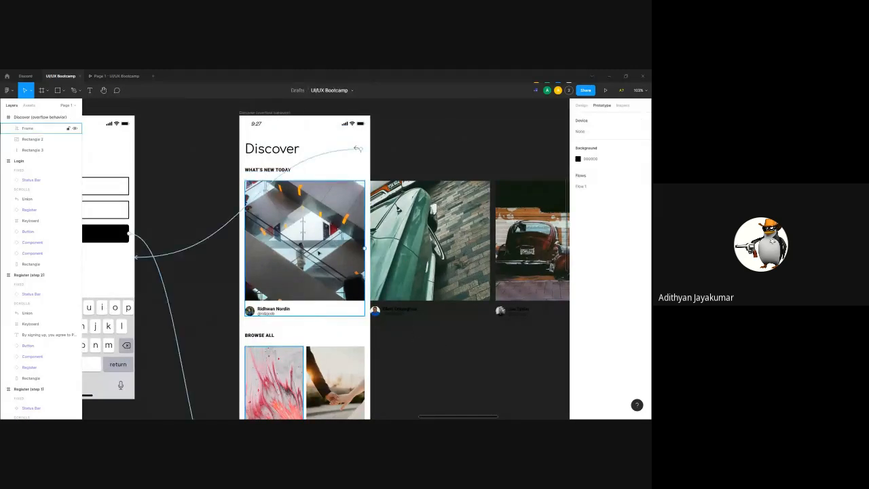
Widen the What's new today photo frame to 1420 × 387 so that it spans all four photos
{"action": "scroll", "coordinate": [290, 340], "scroll_direction": "right", "scroll_amount": 4}
{"action": "scroll", "coordinate": [290, 341], "scroll_direction": "right", "scroll_amount": 2}
{"action": "left_click_drag", "start_coordinate": [227, 253], "coordinate": [431, 252]}
{"action": "scroll", "coordinate": [375, 301], "scroll_direction": "right", "scroll_amount": 2}
{"action": "scroll", "coordinate": [375, 302], "scroll_direction": "right", "scroll_amount": 4}
{"action": "left_click_drag", "start_coordinate": [277, 292], "coordinate": [460, 284]}
{"action": "scroll", "coordinate": [316, 303], "scroll_direction": "left", "scroll_amount": 5}
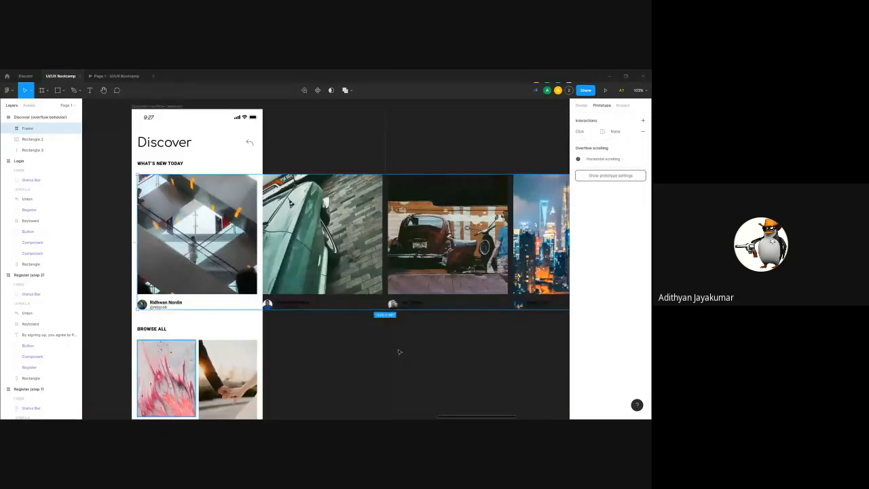
Examine the widened photo frame's extent beyond the Discover screen and its overflow scrolling setting
{"action": "left_click", "coordinate": [399, 350]}
{"action": "scroll", "coordinate": [421, 341], "scroll_direction": "down", "scroll_amount": 3}
{"action": "scroll", "coordinate": [421, 342], "scroll_direction": "right", "scroll_amount": 2}
{"action": "left_click", "coordinate": [269, 257]}
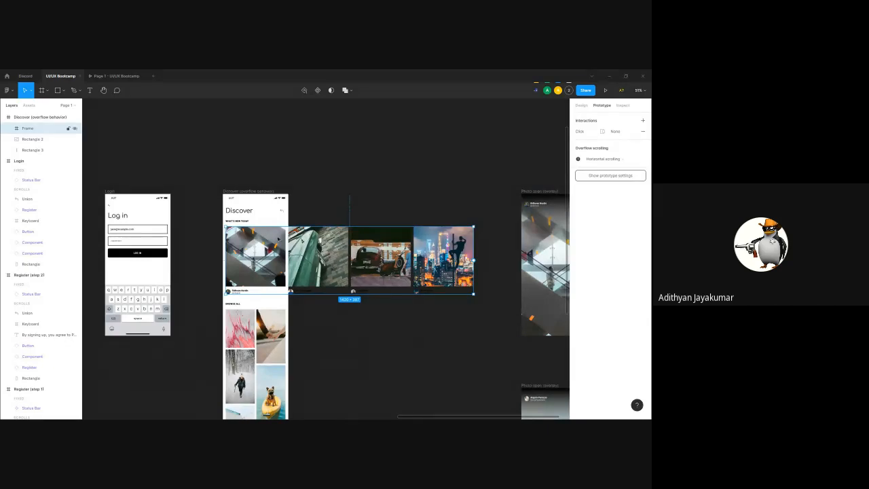
{"action": "scroll", "coordinate": [402, 321], "scroll_direction": "left", "scroll_amount": 3}
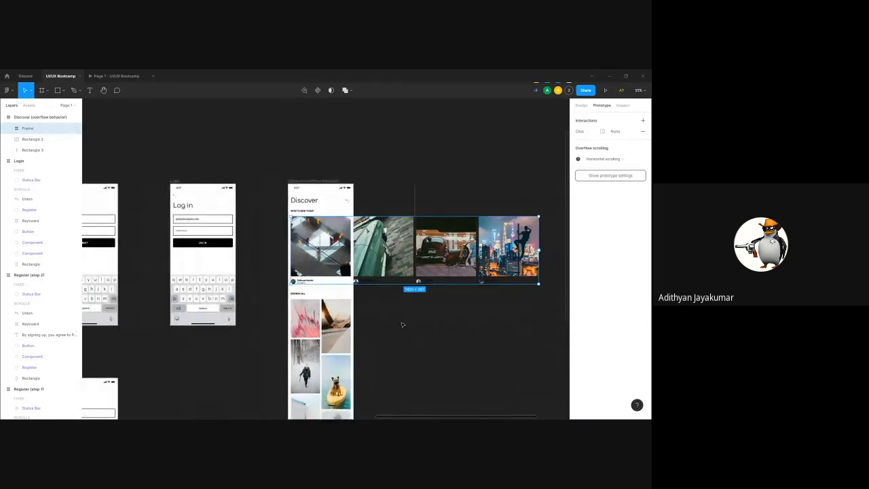
{"action": "left_click", "coordinate": [402, 322]}
{"action": "scroll", "coordinate": [341, 258], "scroll_direction": "up", "scroll_amount": 5}
{"action": "scroll", "coordinate": [341, 258], "scroll_direction": "down", "scroll_amount": 5}
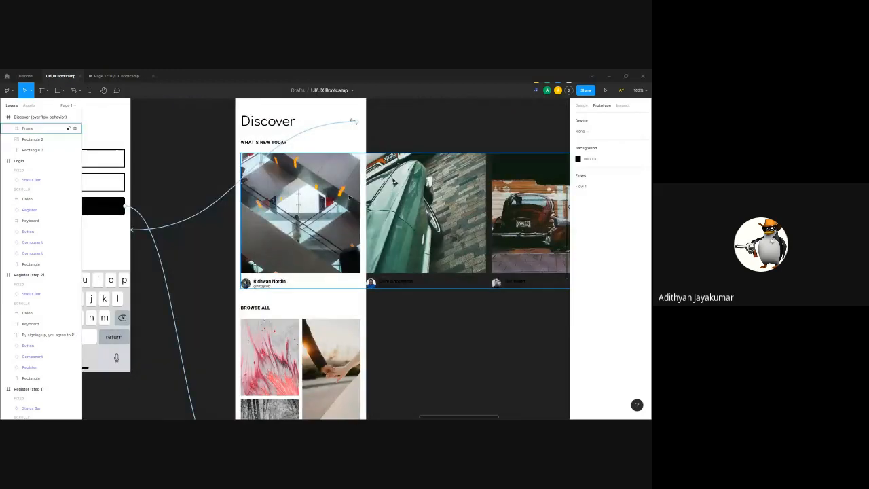
{"action": "scroll", "coordinate": [287, 222], "scroll_direction": "down", "scroll_amount": 5}
Narrow the What's new today photo frame so that it spans only the first photo
{"action": "left_click", "coordinate": [510, 235]}
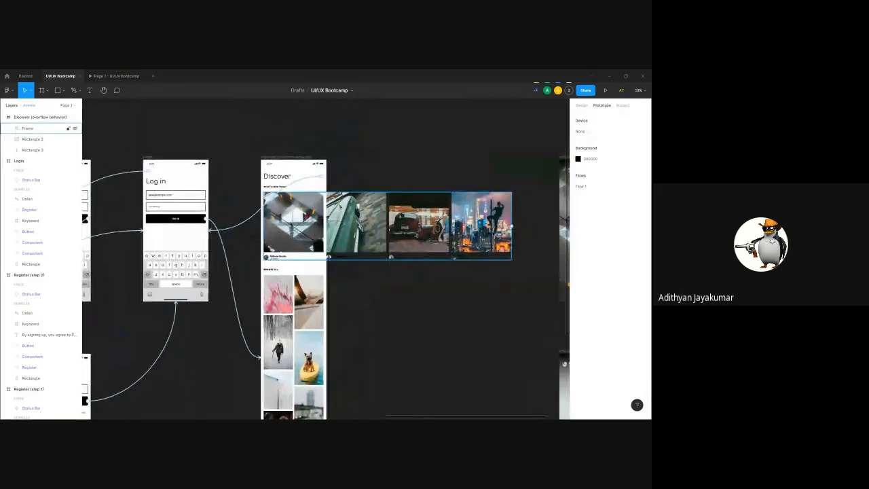
{"action": "left_click", "coordinate": [510, 234]}
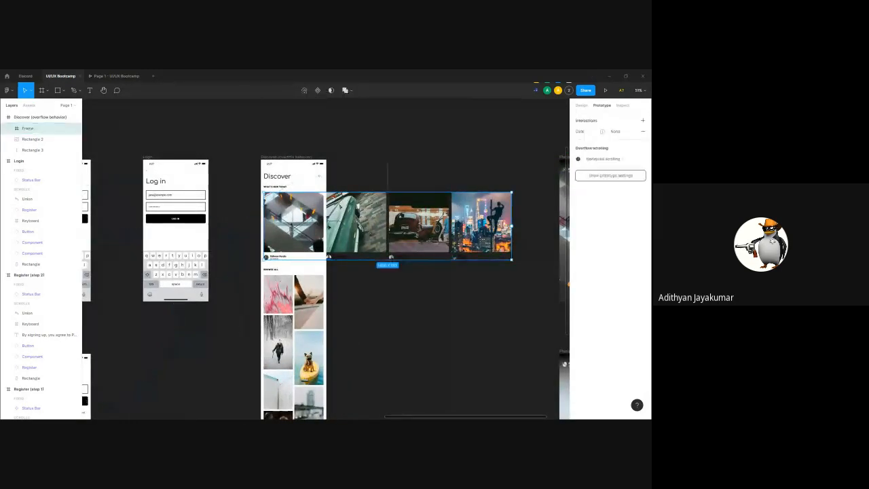
{"action": "left_click_drag", "start_coordinate": [513, 237], "coordinate": [325, 237]}
{"action": "left_click", "coordinate": [359, 299]}
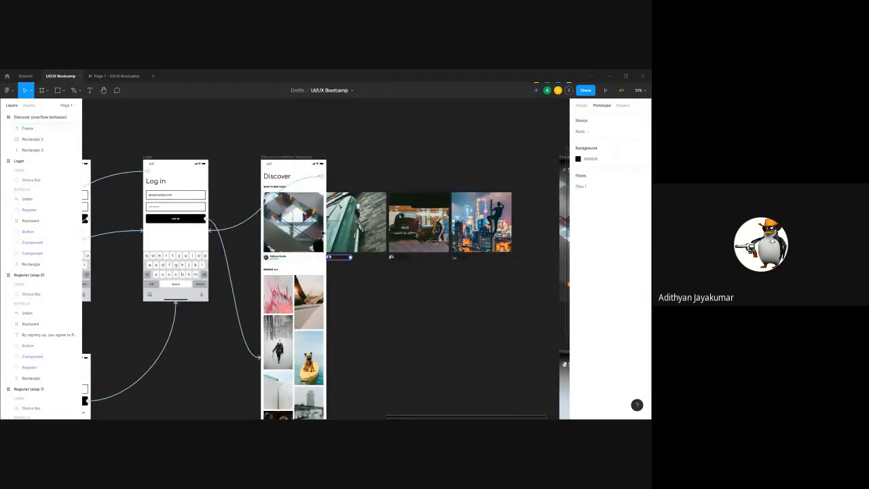
Copy the What's new today photo frame and place the duplicate on the empty canvas above the prototype screens
{"action": "left_click", "coordinate": [314, 219]}
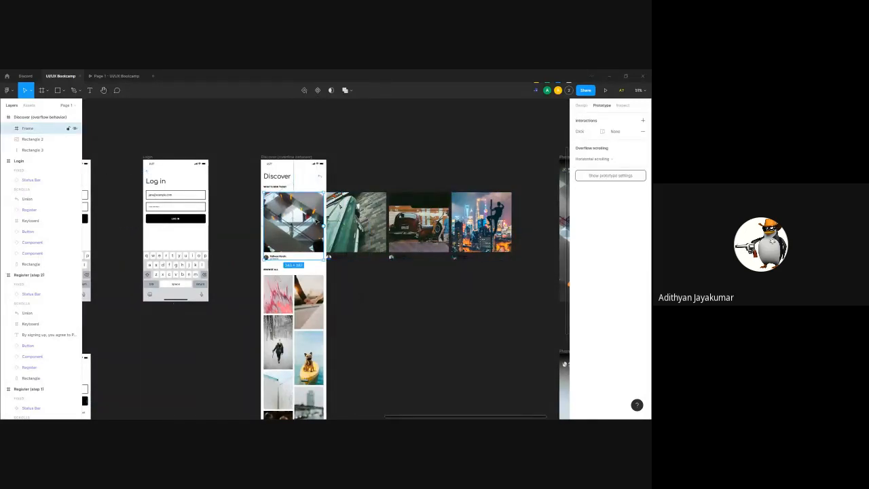
{"action": "scroll", "coordinate": [401, 288], "scroll_direction": "down", "scroll_amount": 5}
{"action": "scroll", "coordinate": [343, 224], "scroll_direction": "up", "scroll_amount": 3}
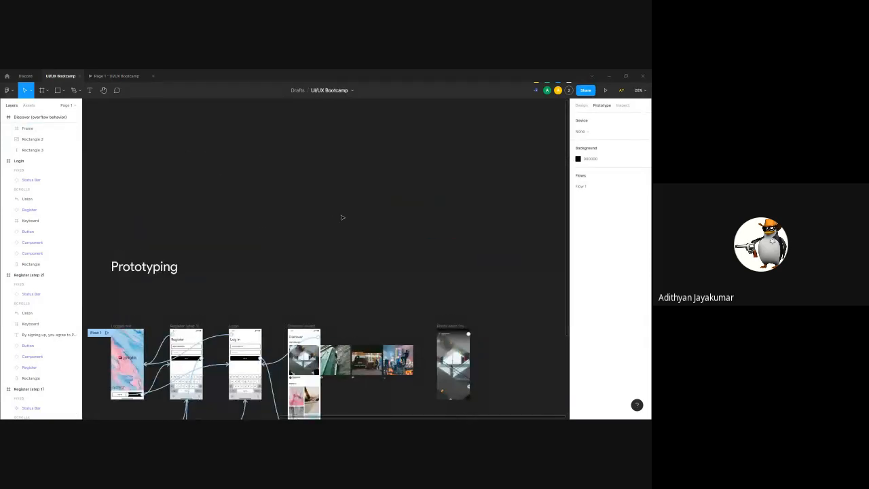
{"action": "key", "text": "ctrl+v"}
{"action": "left_click_drag", "start_coordinate": [307, 358], "coordinate": [348, 198]}
Widen the duplicated photo frame to 1420 × 387 to enclose all four photos
{"action": "scroll", "coordinate": [348, 198], "scroll_direction": "right", "scroll_amount": 1}
{"action": "left_click_drag", "start_coordinate": [291, 182], "coordinate": [469, 245]}
{"action": "left_click_drag", "start_coordinate": [207, 239], "coordinate": [469, 239]}
Try narrowing the duplicated frame from its right edge, then undo the resize
{"action": "left_click", "coordinate": [581, 106]}
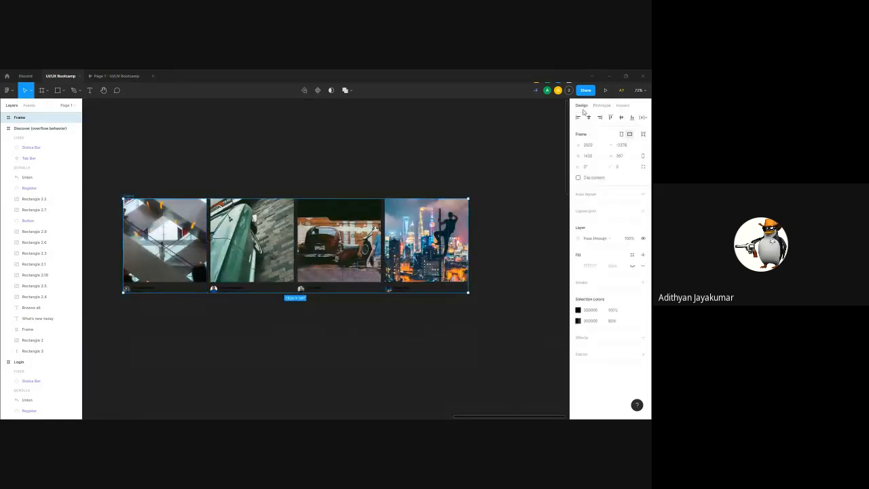
{"action": "left_click", "coordinate": [503, 239]}
{"action": "left_click", "coordinate": [140, 203]}
{"action": "left_click_drag", "start_coordinate": [468, 260], "coordinate": [253, 250]}
{"action": "key", "text": "ctrl+z"}
Narrow the duplicated frame to 343 × 387 around the first photo and toggle Clip content off and on again
{"action": "left_click", "coordinate": [8, 118]}
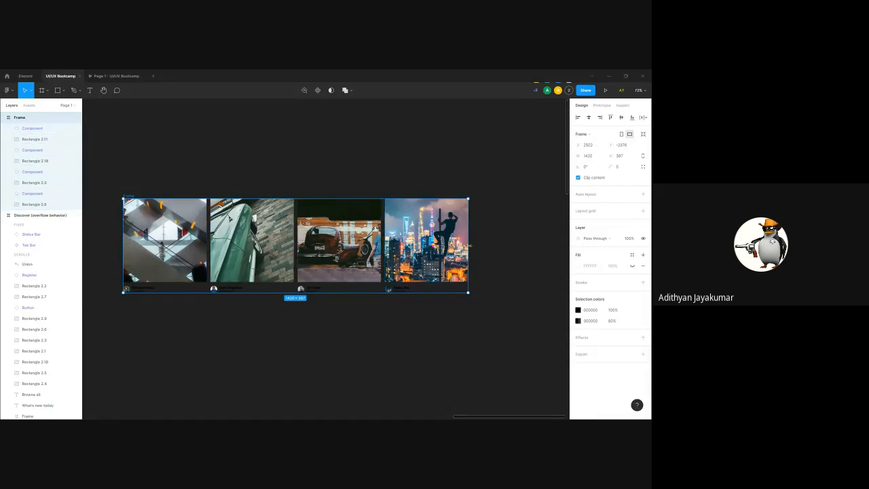
{"action": "left_click_drag", "start_coordinate": [469, 245], "coordinate": [205, 234]}
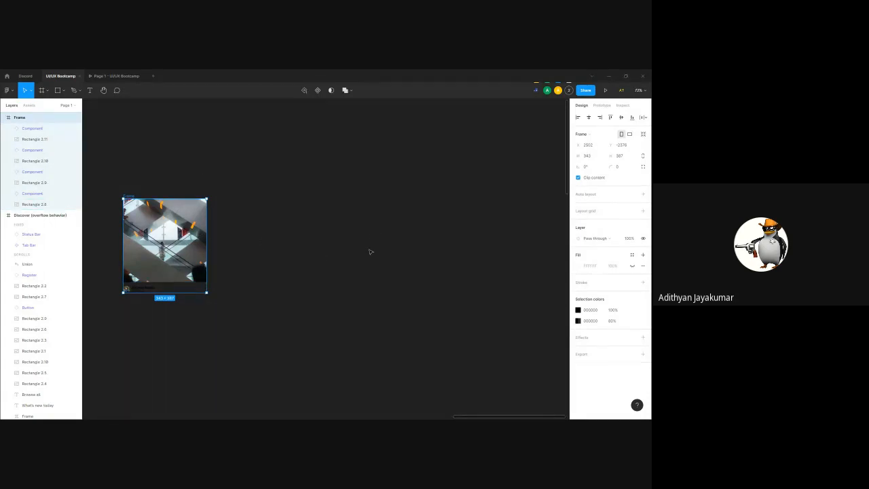
{"action": "left_click", "coordinate": [579, 177]}
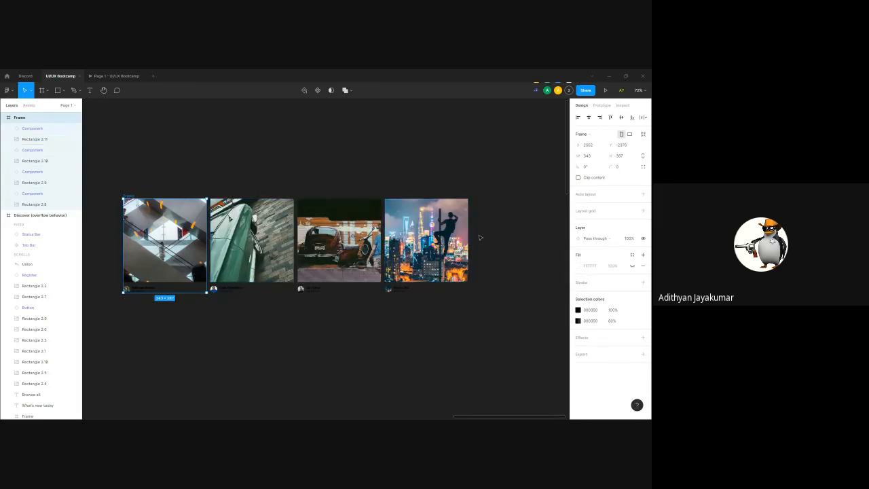
{"action": "left_click", "coordinate": [578, 178]}
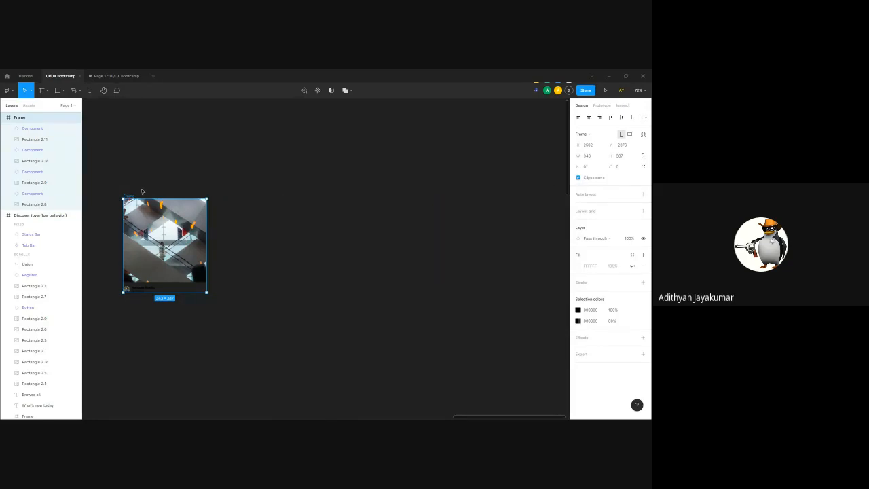
Delete the duplicated photo frame from the empty canvas above the prototype screens
{"action": "key", "text": "Delete"}
{"action": "scroll", "coordinate": [262, 248], "scroll_direction": "down", "scroll_amount": 4}
{"action": "left_click_drag", "start_coordinate": [267, 290], "coordinate": [325, 199]}
{"action": "key", "text": "z"}
{"action": "mouse_move", "coordinate": [250, 226]}
{"action": "left_mouse_down"}
{"action": "mouse_move", "coordinate": [351, 289]}
{"action": "mouse_move", "coordinate": [372, 289]}
{"action": "left_mouse_up"}
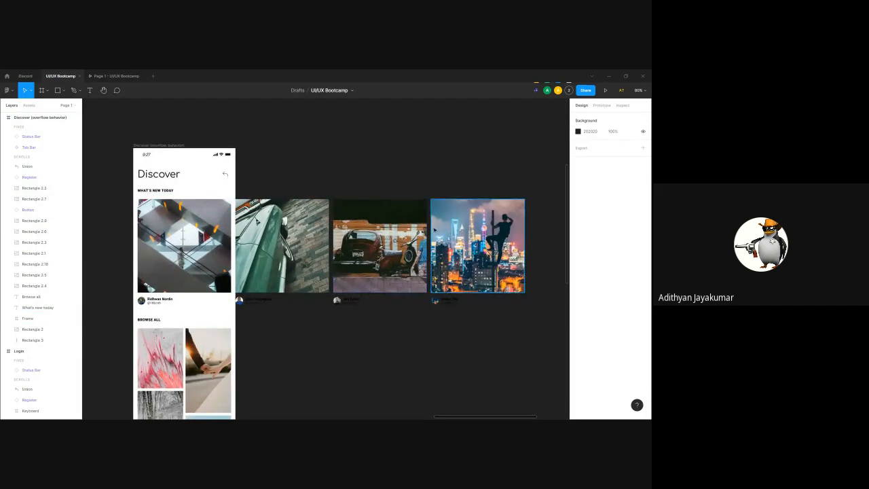
{"action": "left_click_drag", "start_coordinate": [320, 187], "coordinate": [355, 181]}
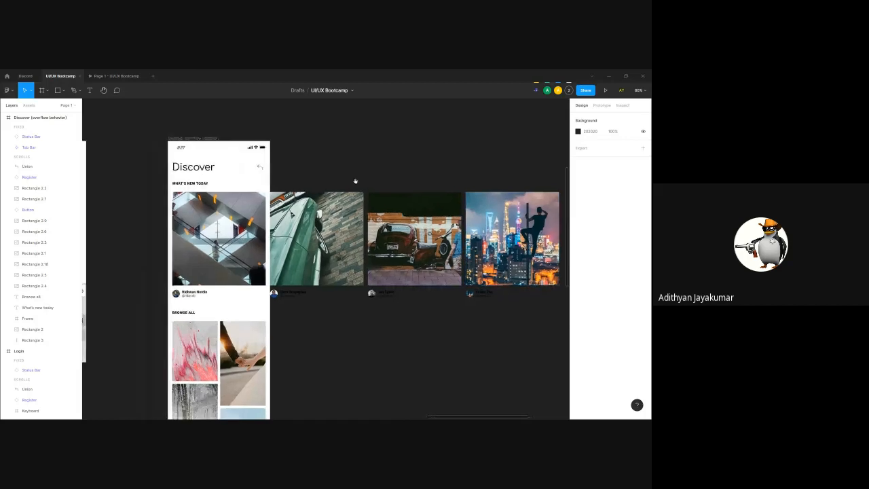
Switch the Discover photo frame's overflow scrolling to No scrolling, then back to Horizontal scrolling
{"action": "left_click", "coordinate": [224, 210]}
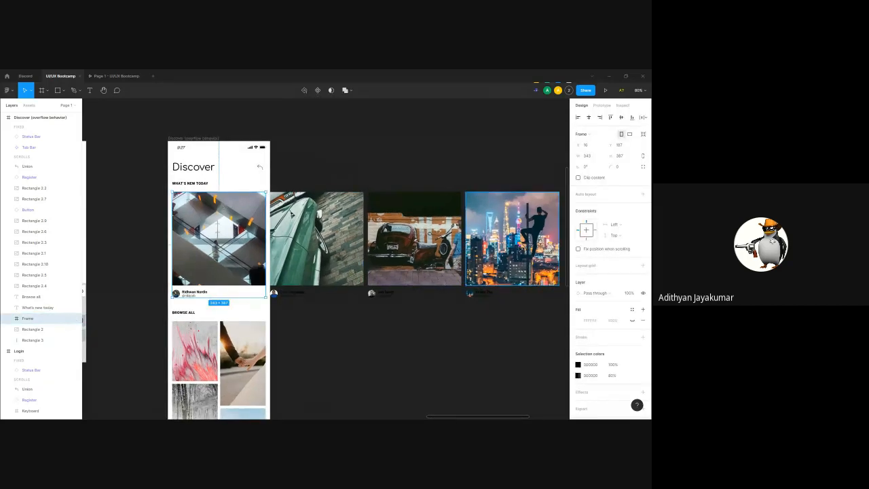
{"action": "left_click", "coordinate": [601, 106]}
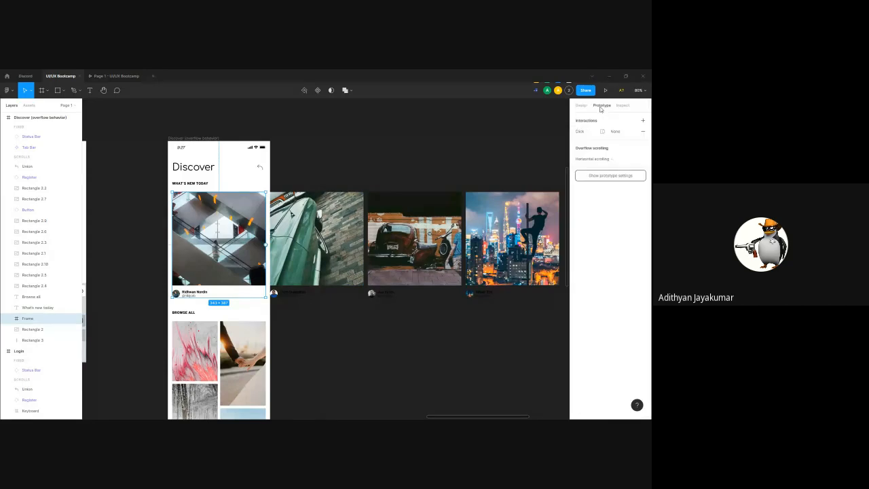
{"action": "left_click", "coordinate": [604, 158]}
{"action": "left_click", "coordinate": [603, 152]}
{"action": "left_click", "coordinate": [592, 164]}
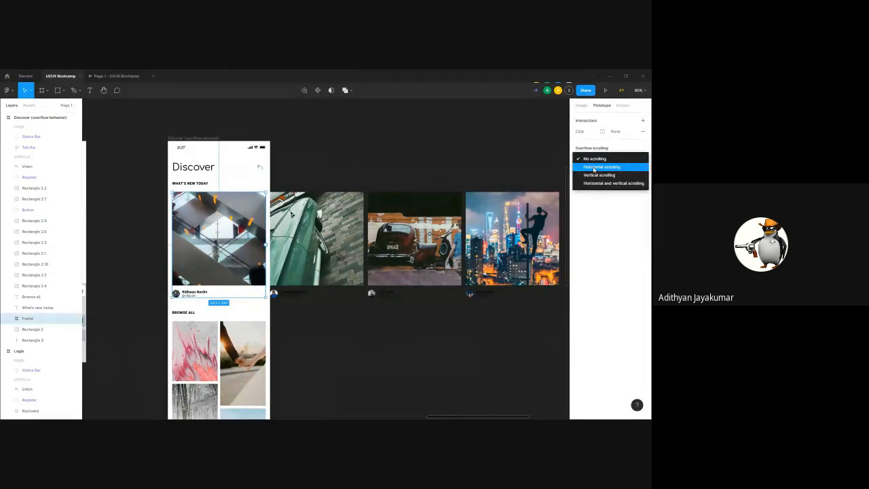
{"action": "left_click", "coordinate": [594, 168]}
{"action": "left_click", "coordinate": [436, 153]}
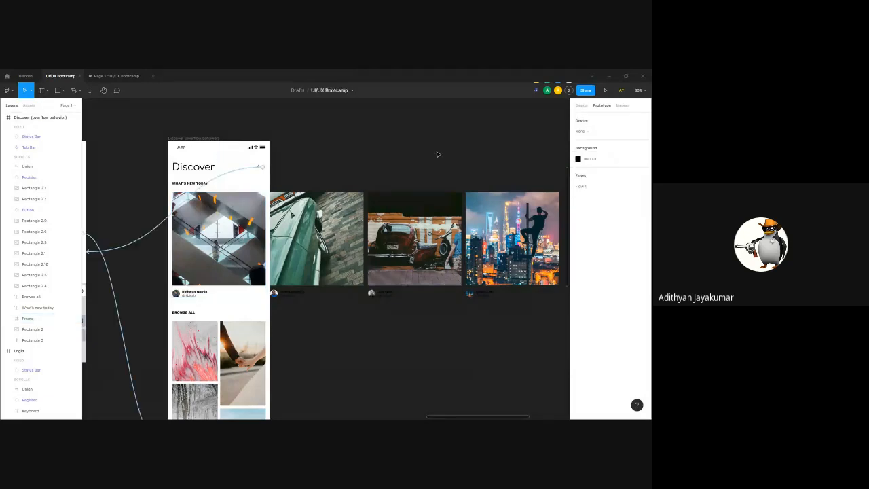
{"action": "left_click", "coordinate": [261, 217]}
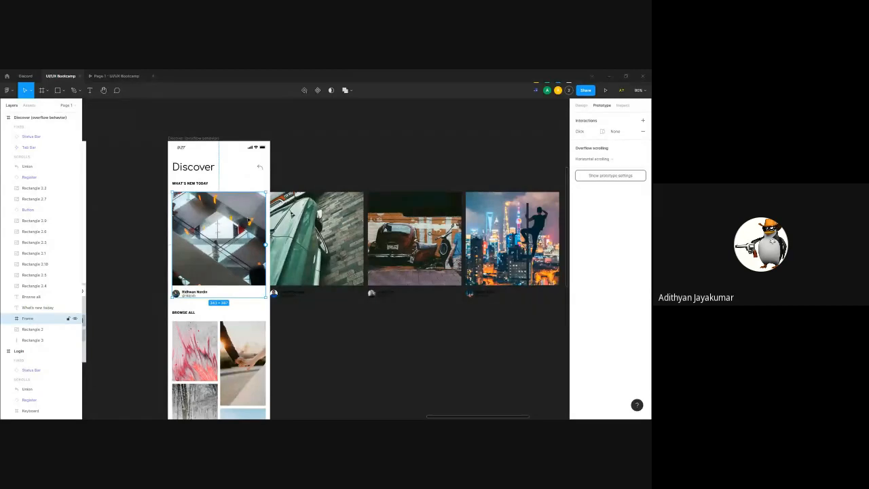
Run the prototype from its start through Log in to Discover and test the What's new today row's horizontal scrolling
{"action": "left_click", "coordinate": [163, 133]}
{"action": "left_click_drag", "start_coordinate": [163, 134], "coordinate": [317, 131]}
{"action": "left_click_drag", "start_coordinate": [195, 150], "coordinate": [419, 141]}
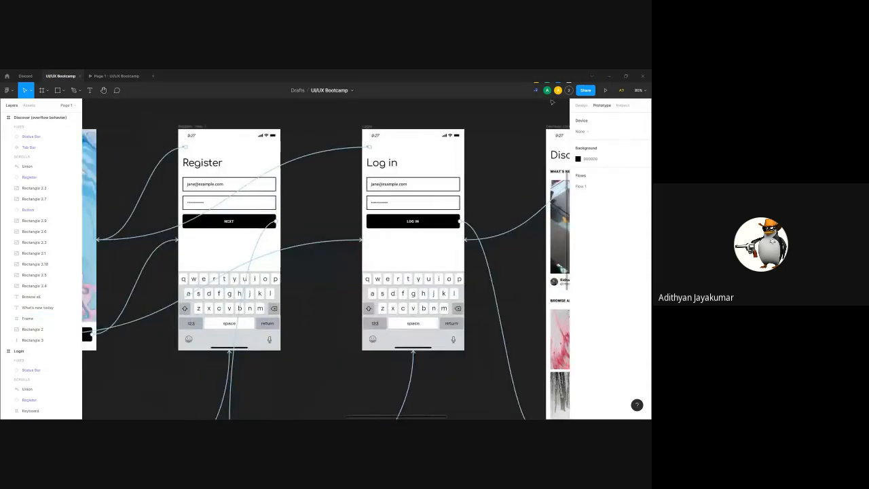
{"action": "left_click", "coordinate": [605, 89]}
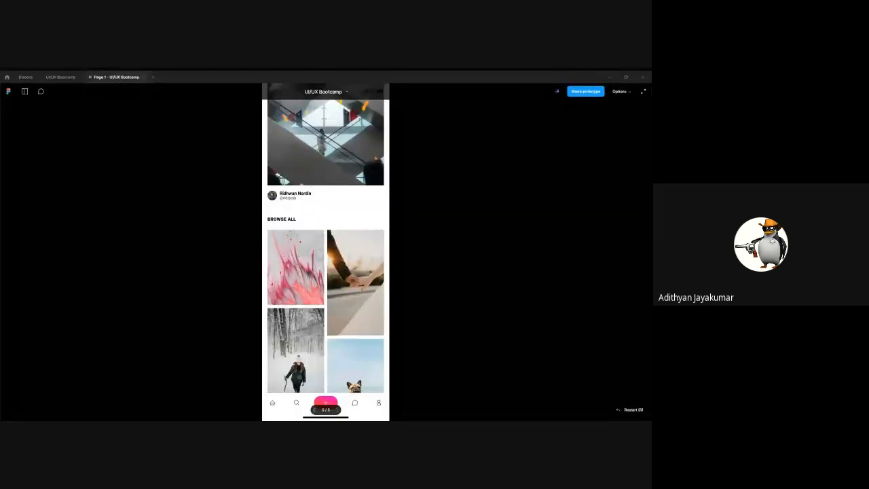
{"action": "left_click", "coordinate": [617, 409]}
{"action": "left_click", "coordinate": [289, 370]}
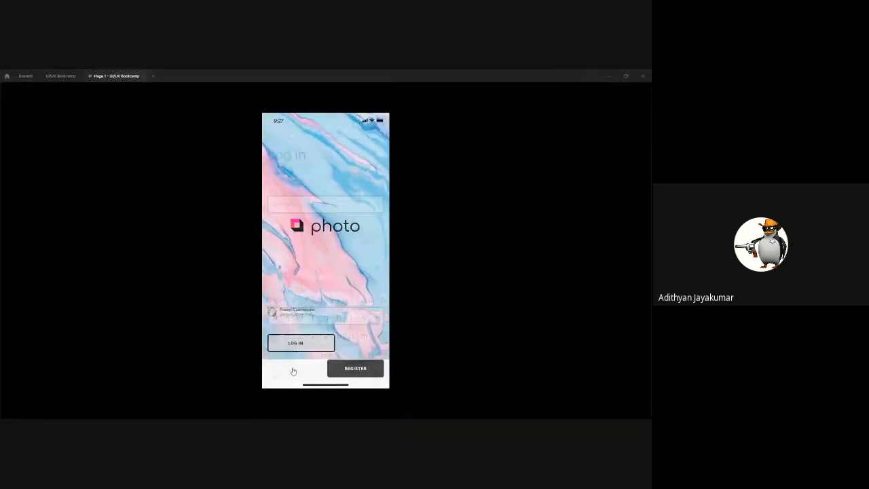
{"action": "left_click", "coordinate": [336, 229]}
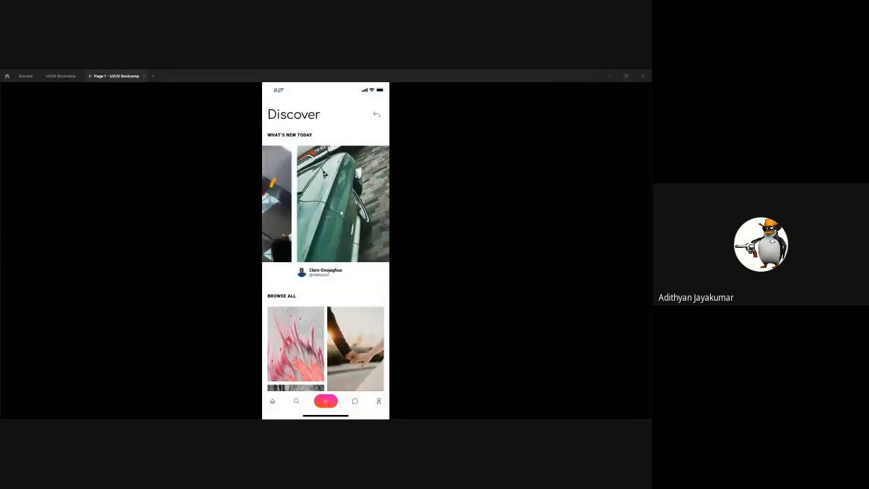
{"action": "left_click_drag", "start_coordinate": [224, 213], "coordinate": [264, 211]}
{"action": "left_click_drag", "start_coordinate": [356, 299], "coordinate": [272, 185]}
{"action": "left_click", "coordinate": [60, 75]}
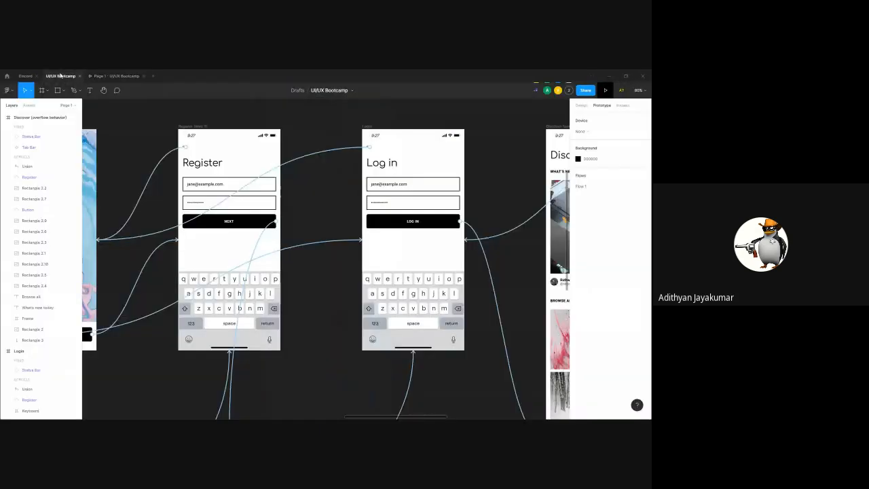
Connect the first What's new today photo on Discover to the Photo open (overlay) screen
{"action": "scroll", "coordinate": [384, 194], "scroll_direction": "right", "scroll_amount": 5}
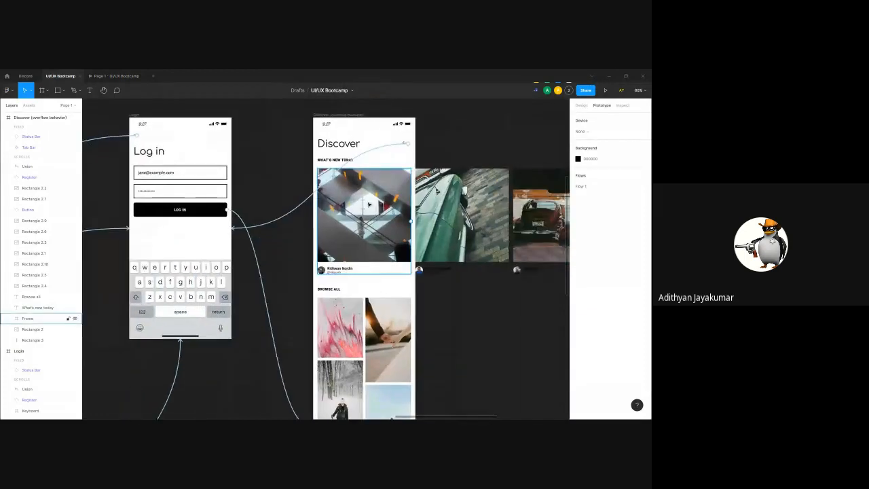
{"action": "double_click", "coordinate": [372, 203]}
{"action": "scroll", "coordinate": [372, 204], "scroll_direction": "right", "scroll_amount": 4}
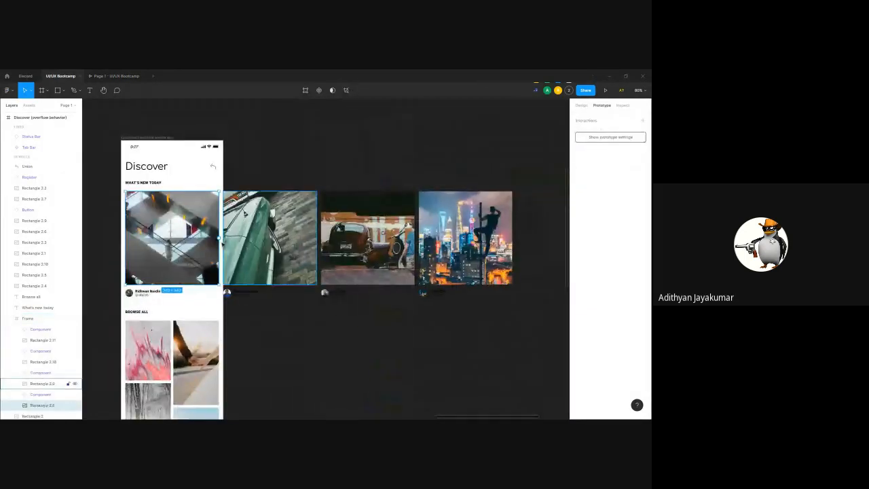
{"action": "left_click_drag", "start_coordinate": [218, 238], "coordinate": [448, 190]}
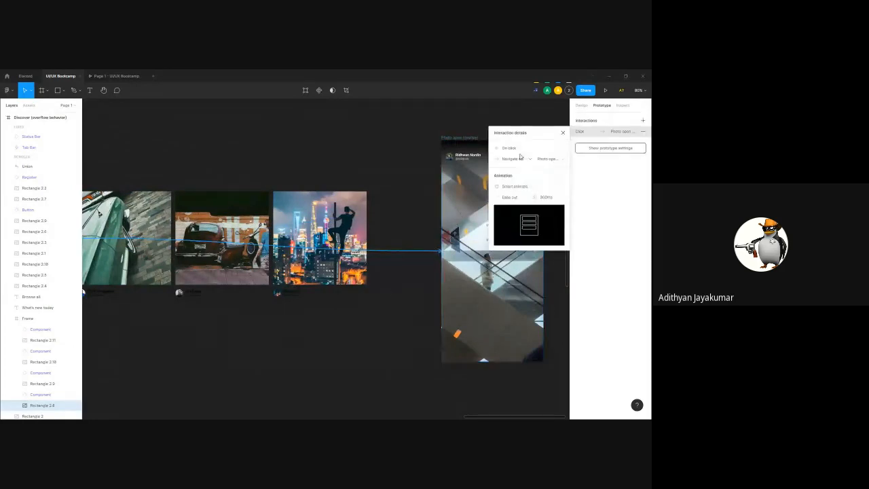
Examine the connection between the first Discover photo and the Photo open (overlay) screen
{"action": "scroll", "coordinate": [390, 176], "scroll_direction": "right", "scroll_amount": 3}
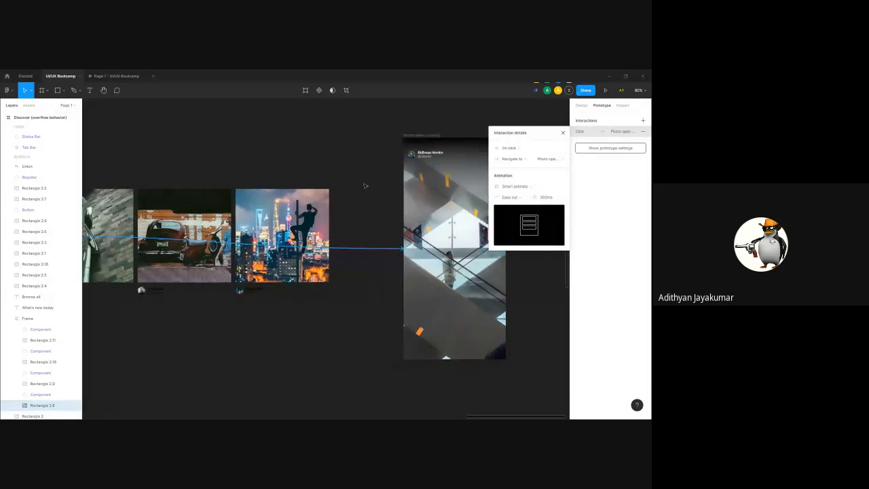
{"action": "scroll", "coordinate": [352, 221], "scroll_direction": "left", "scroll_amount": 10}
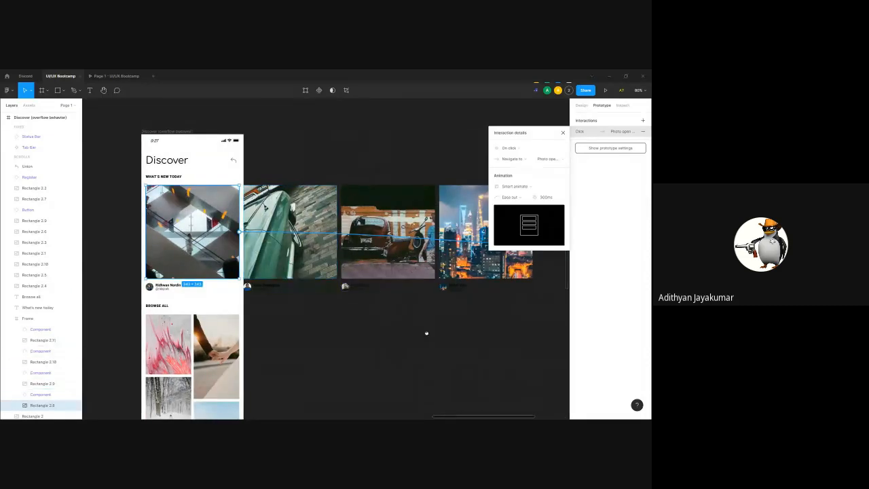
{"action": "scroll", "coordinate": [380, 319], "scroll_direction": "right", "scroll_amount": 9}
{"action": "scroll", "coordinate": [349, 309], "scroll_direction": "right", "scroll_amount": 3}
{"action": "scroll", "coordinate": [290, 305], "scroll_direction": "left", "scroll_amount": 6}
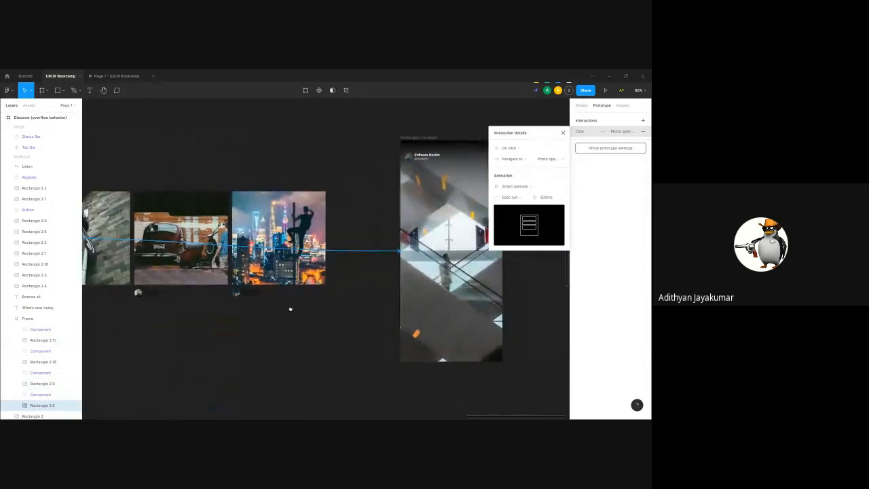
{"action": "scroll", "coordinate": [272, 316], "scroll_direction": "left", "scroll_amount": 3}
{"action": "scroll", "coordinate": [281, 310], "scroll_direction": "right", "scroll_amount": 6}
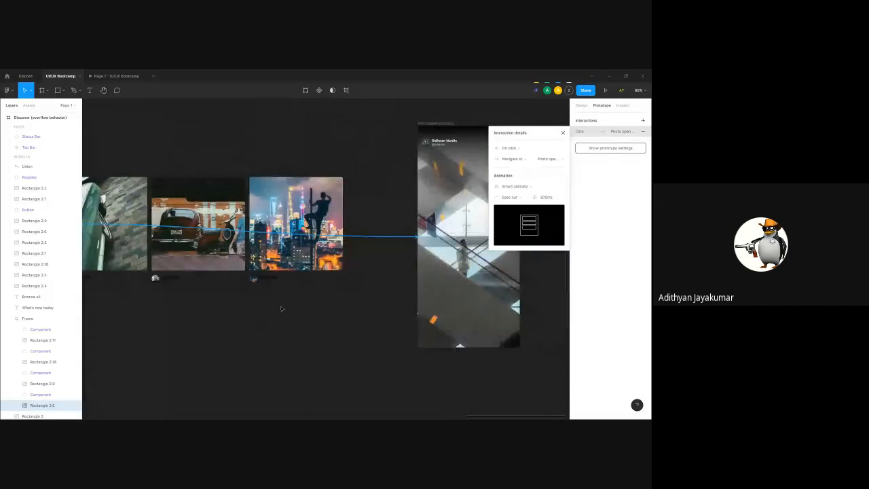
{"action": "scroll", "coordinate": [283, 306], "scroll_direction": "left", "scroll_amount": 11}
{"action": "scroll", "coordinate": [378, 293], "scroll_direction": "right", "scroll_amount": 13}
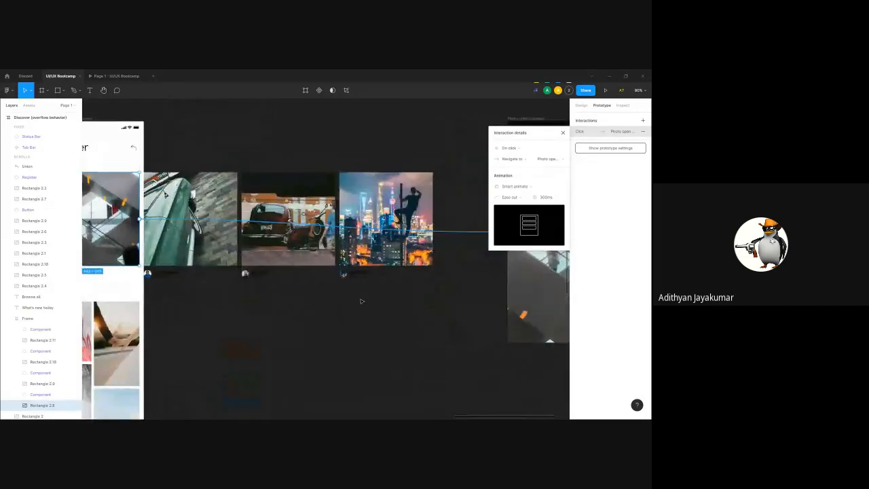
Change the photo's on-click action to Open overlay, keeping the overlay position Centered
{"action": "left_click", "coordinate": [521, 158]}
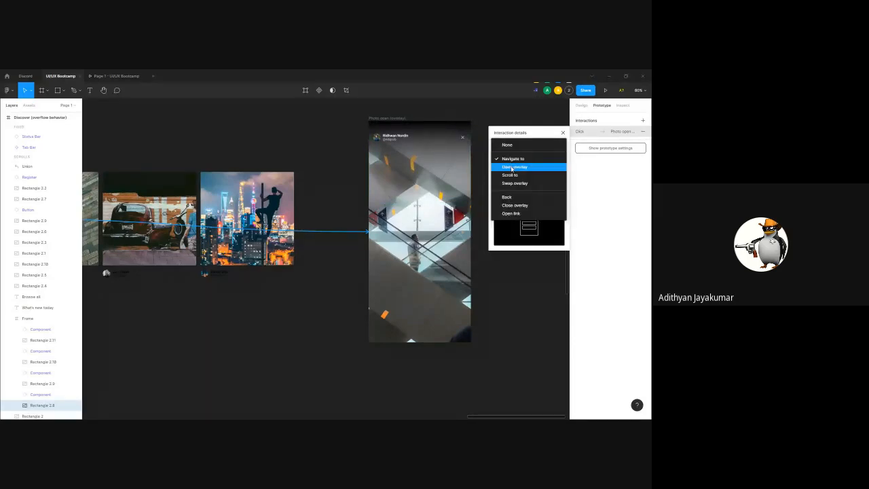
{"action": "left_click", "coordinate": [513, 167]}
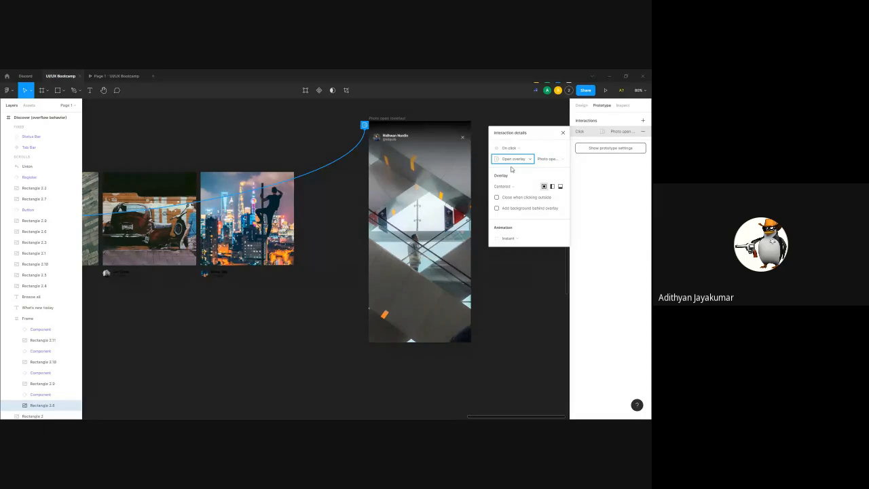
{"action": "left_click", "coordinate": [519, 187]}
{"action": "left_click", "coordinate": [518, 187]}
Set the overlay animation to Move in with Ease in and out easing
{"action": "left_click", "coordinate": [509, 238]}
{"action": "left_click", "coordinate": [520, 266]}
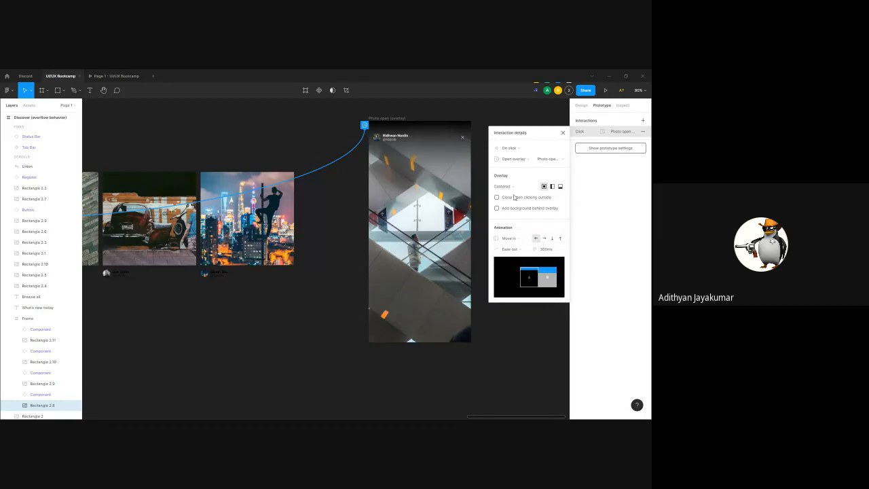
{"action": "left_click", "coordinate": [515, 250]}
{"action": "left_click", "coordinate": [515, 257]}
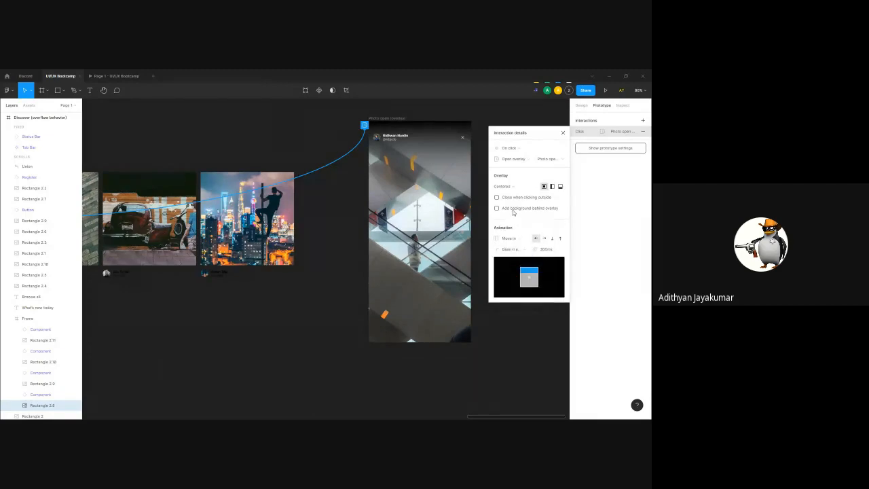
Review the easing choices and change the overlay animation's easing to Ease in
{"action": "left_click", "coordinate": [516, 249]}
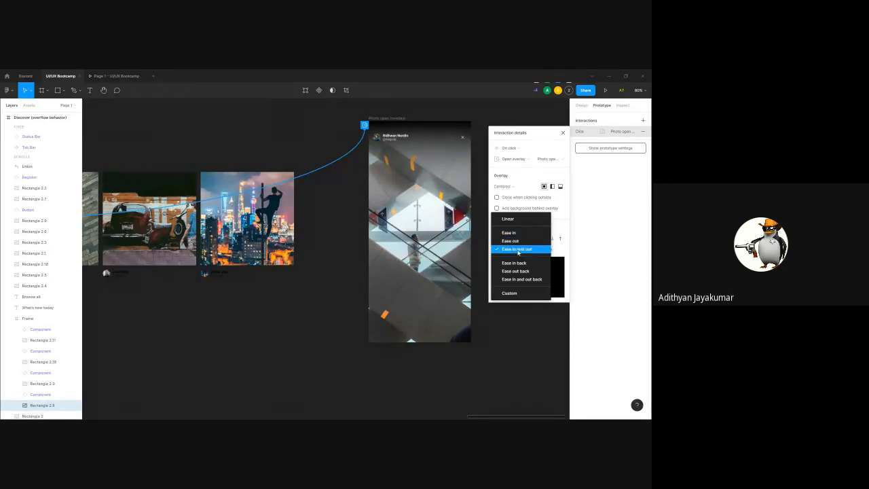
{"action": "left_click", "coordinate": [562, 214]}
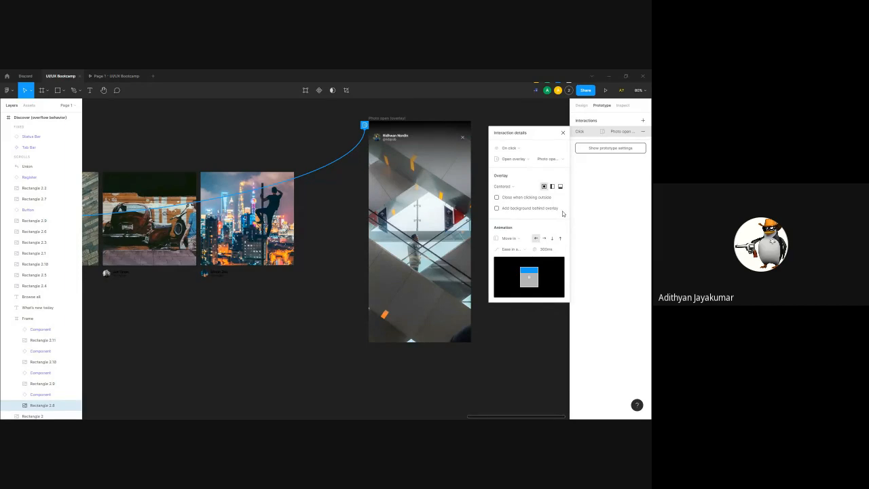
{"action": "left_click", "coordinate": [520, 249]}
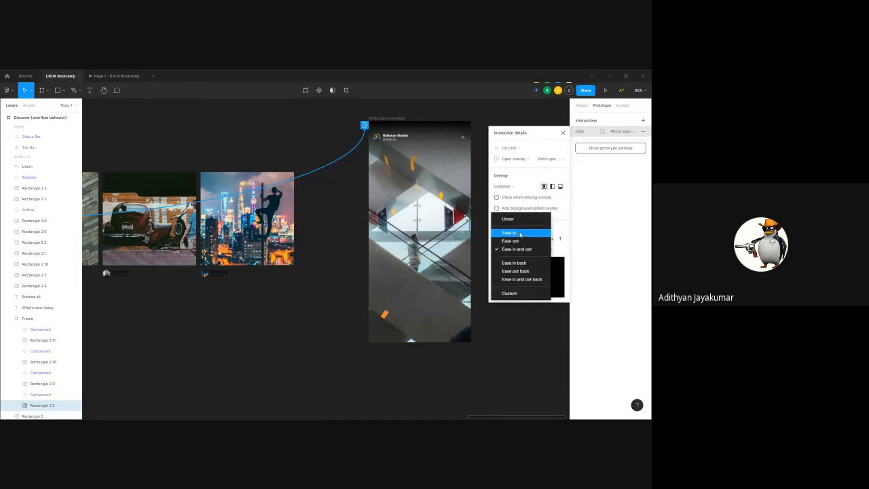
{"action": "left_click", "coordinate": [509, 233]}
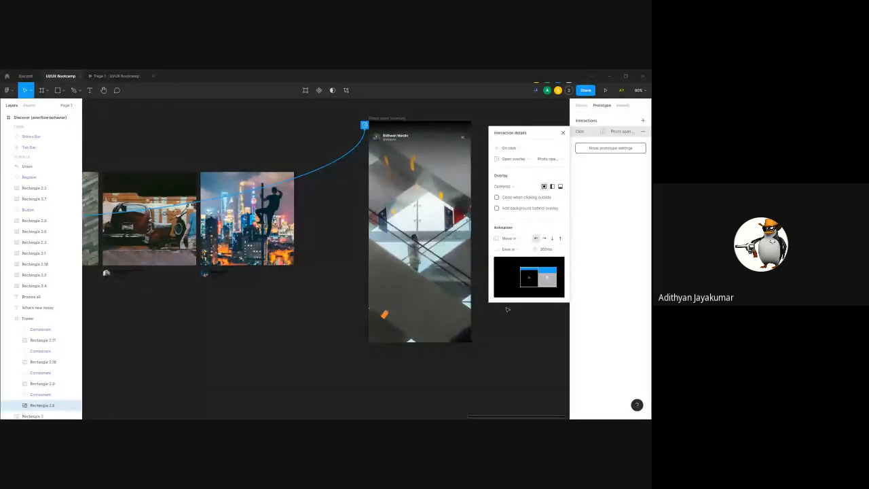
{"action": "scroll", "coordinate": [502, 306], "scroll_direction": "right", "scroll_amount": 2}
{"action": "left_click", "coordinate": [361, 305]}
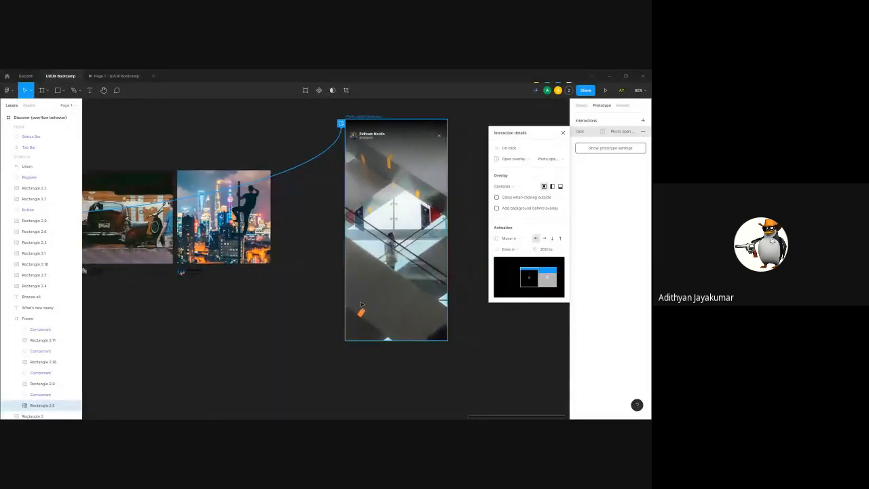
{"action": "scroll", "coordinate": [339, 288], "scroll_direction": "left", "scroll_amount": 3}
{"action": "scroll", "coordinate": [343, 286], "scroll_direction": "right", "scroll_amount": 3}
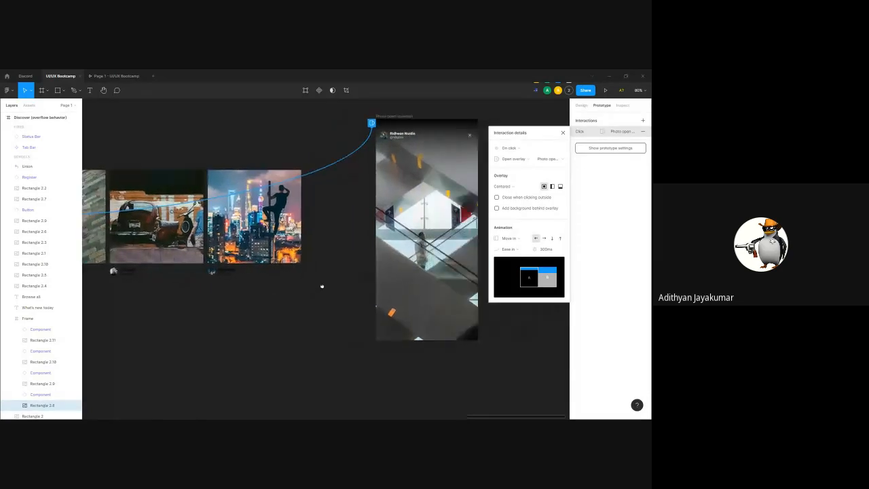
{"action": "scroll", "coordinate": [459, 301], "scroll_direction": "right", "scroll_amount": 1}
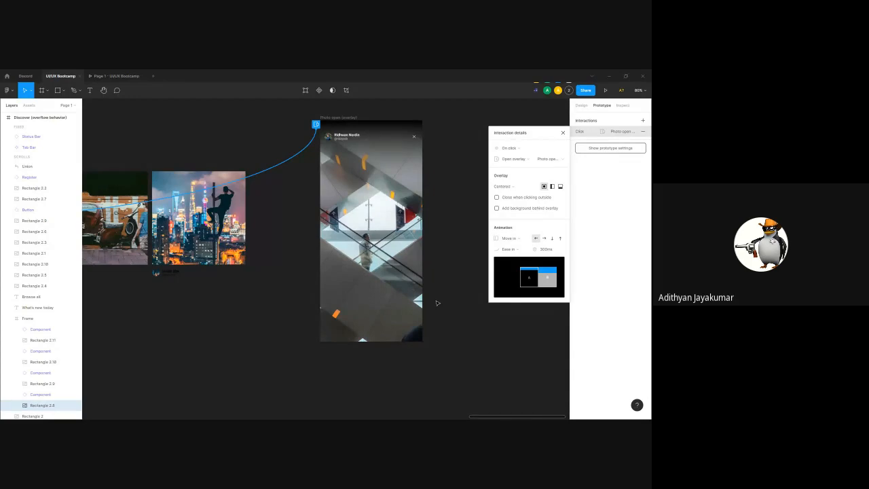
Try a custom easing curve with an adjusted start handle on the overlay animation and restore Ease in
{"action": "left_click", "coordinate": [509, 250]}
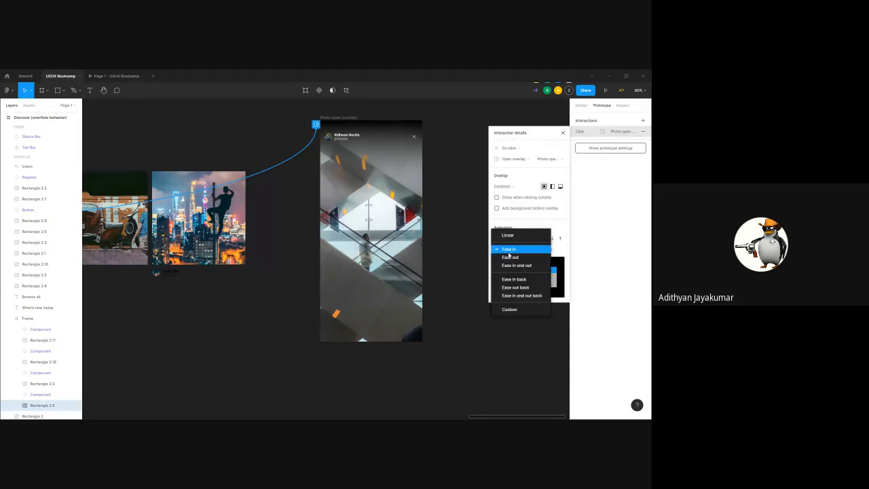
{"action": "left_click", "coordinate": [509, 309]}
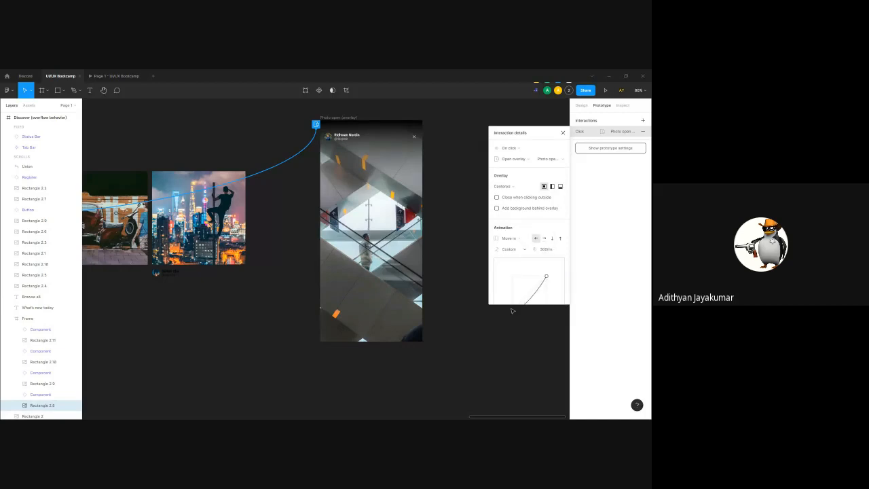
{"action": "scroll", "coordinate": [538, 261], "scroll_direction": "down", "scroll_amount": 3}
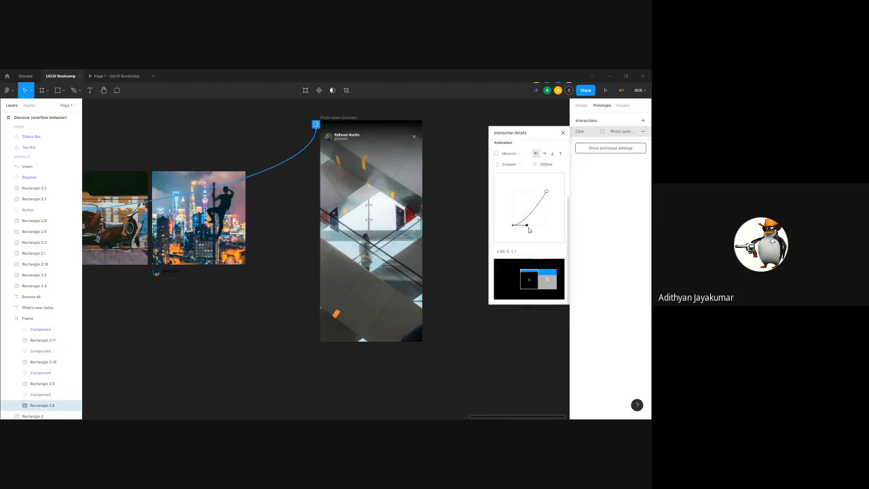
{"action": "mouse_move", "coordinate": [526, 225]}
{"action": "left_mouse_down"}
{"action": "mouse_move", "coordinate": [546, 227]}
{"action": "mouse_move", "coordinate": [517, 225]}
{"action": "left_mouse_up"}
{"action": "left_click", "coordinate": [514, 164]}
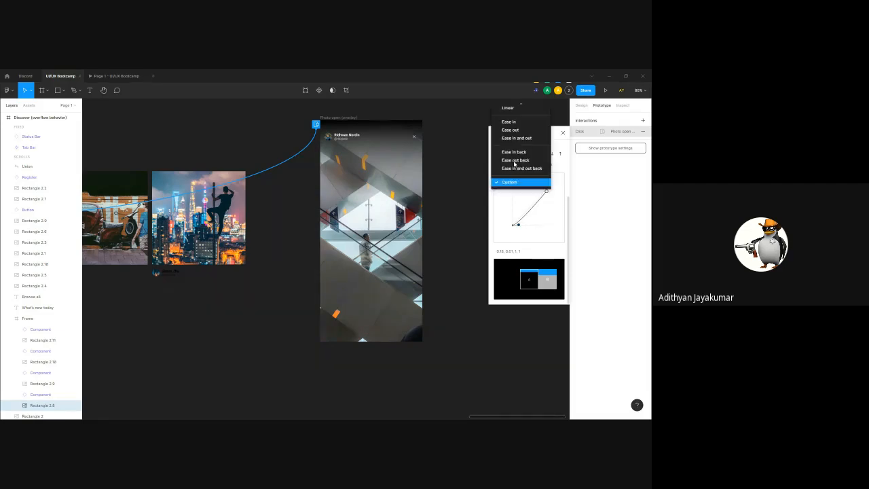
{"action": "left_click", "coordinate": [518, 122]}
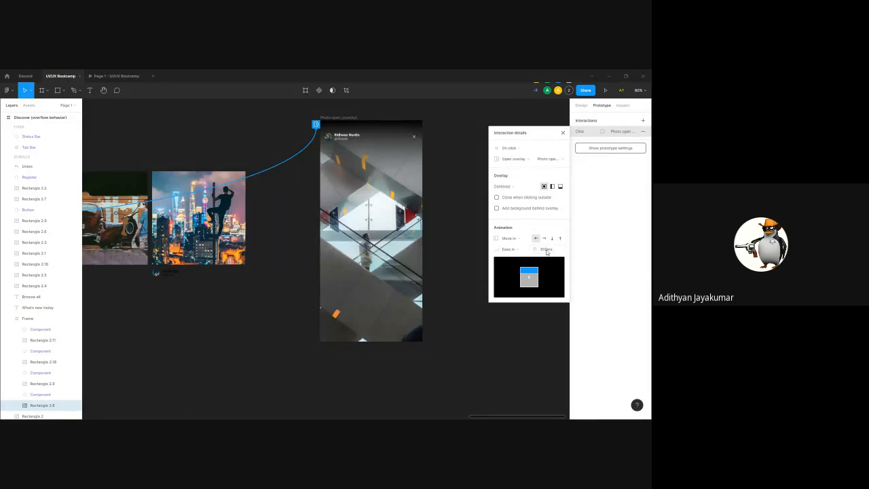
Check the Close overlay interaction on the close icon of the first photo's overlay
{"action": "left_click", "coordinate": [473, 238]}
{"action": "left_click", "coordinate": [412, 138]}
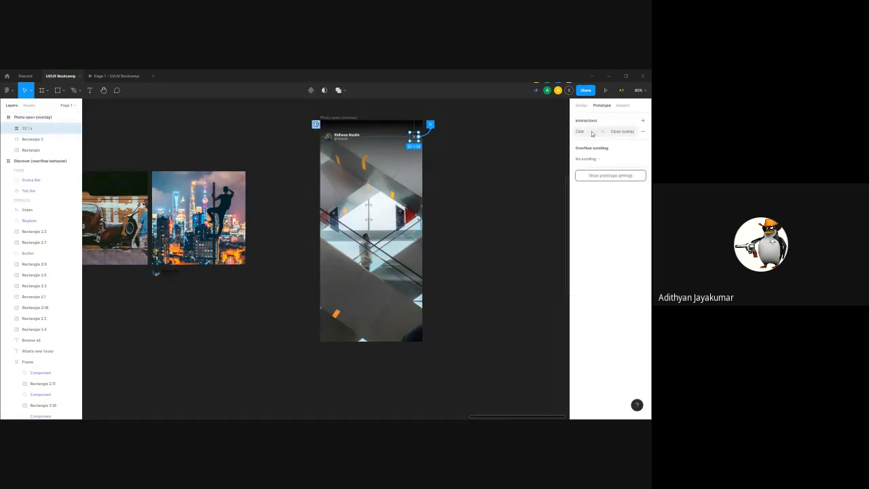
{"action": "left_click", "coordinate": [466, 196]}
Connect the dog photo in Discover's Browse all grid to its Photo open (overlay) frame using the Open overlay action
{"action": "scroll", "coordinate": [481, 167], "scroll_direction": "down", "scroll_amount": 7}
{"action": "left_click_drag", "start_coordinate": [237, 239], "coordinate": [341, 239]}
{"action": "scroll", "coordinate": [267, 243], "scroll_direction": "down", "scroll_amount": 3}
{"action": "left_click", "coordinate": [216, 211]}
{"action": "left_click_drag", "start_coordinate": [230, 211], "coordinate": [455, 274]}
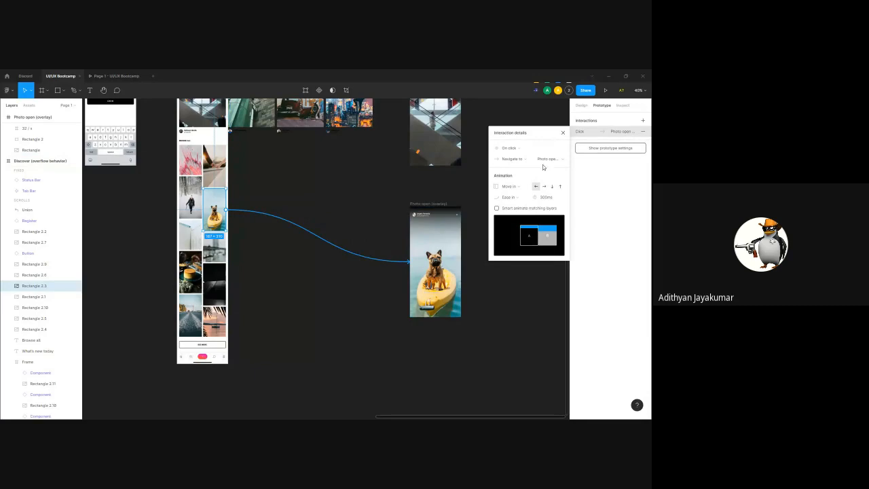
{"action": "left_click", "coordinate": [511, 159]}
{"action": "left_click", "coordinate": [521, 170]}
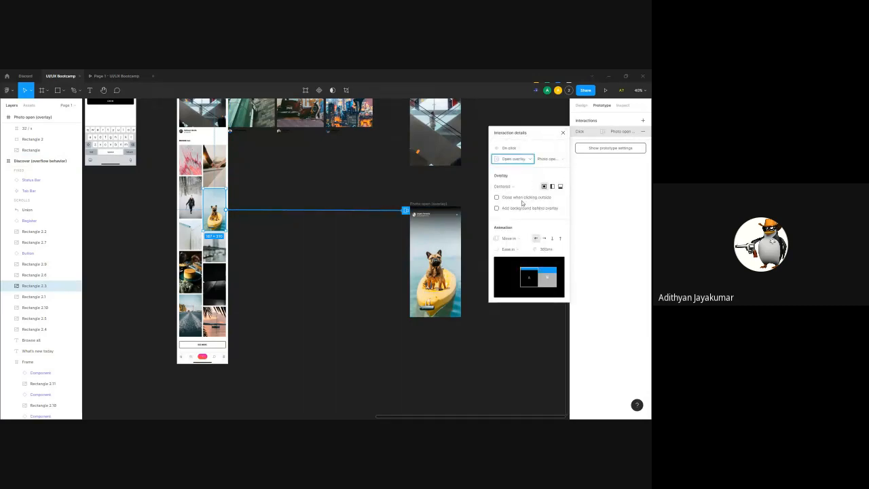
{"action": "left_click", "coordinate": [528, 102]}
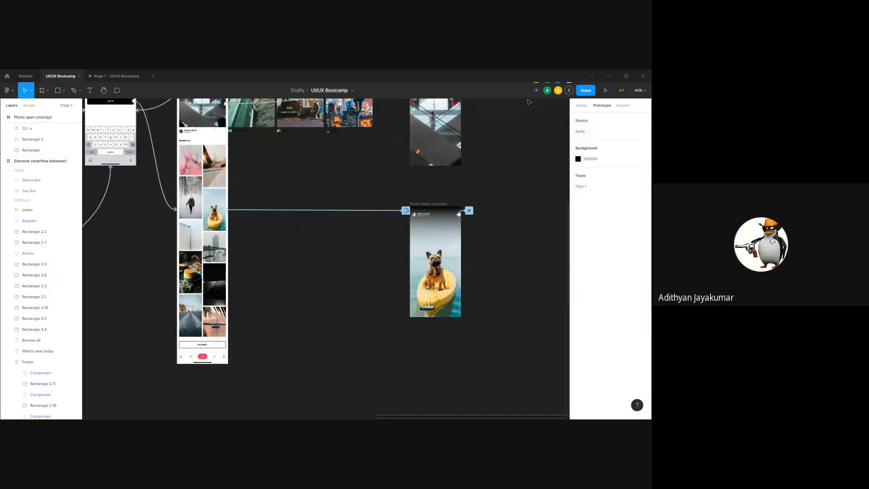
Delete the interaction on the dog overlay's close icon and recreate it as On click, Close overlay
{"action": "left_click", "coordinate": [468, 212]}
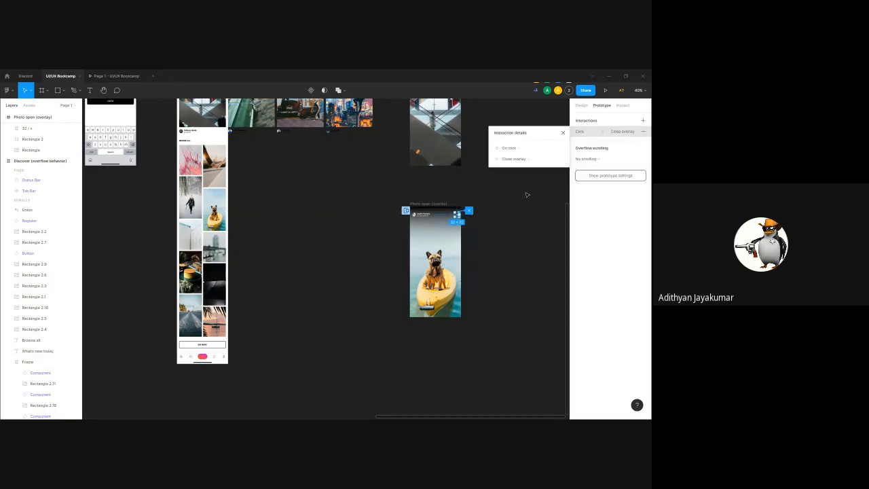
{"action": "left_click", "coordinate": [562, 132]}
{"action": "scroll", "coordinate": [461, 211], "scroll_direction": "up", "scroll_amount": 5}
{"action": "left_click", "coordinate": [450, 211]}
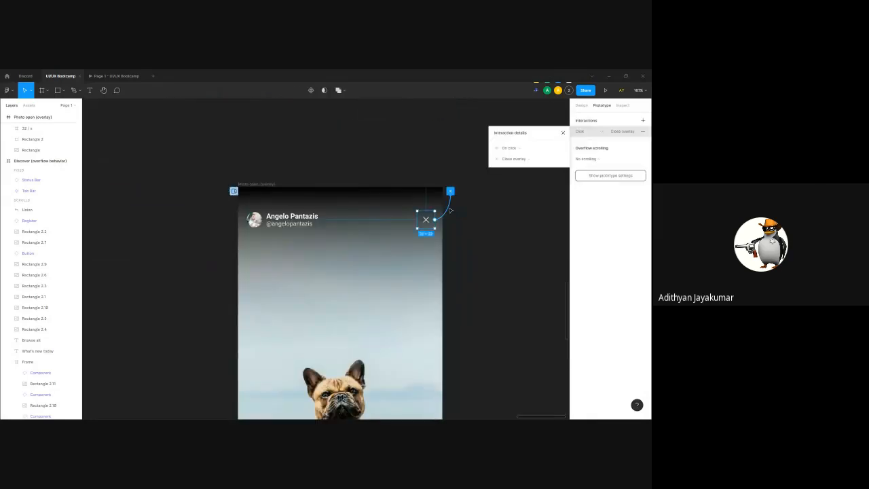
{"action": "key", "text": "Delete"}
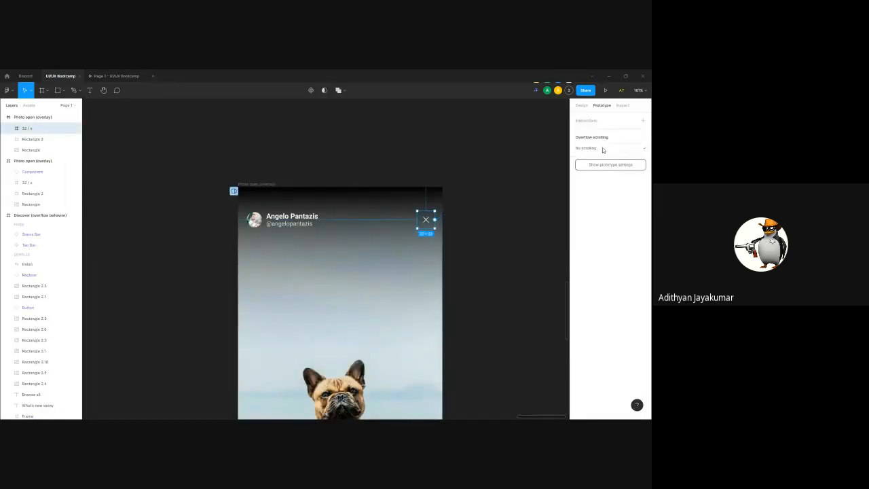
{"action": "left_click", "coordinate": [640, 121]}
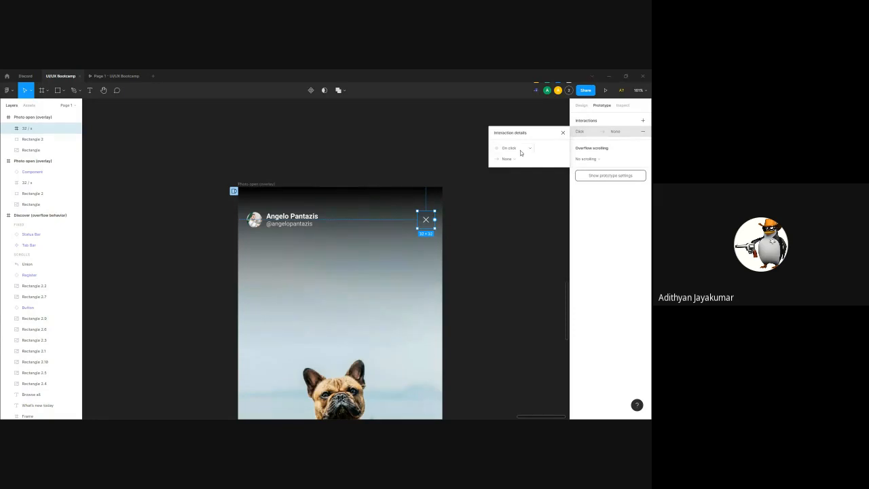
{"action": "left_click", "coordinate": [514, 160]}
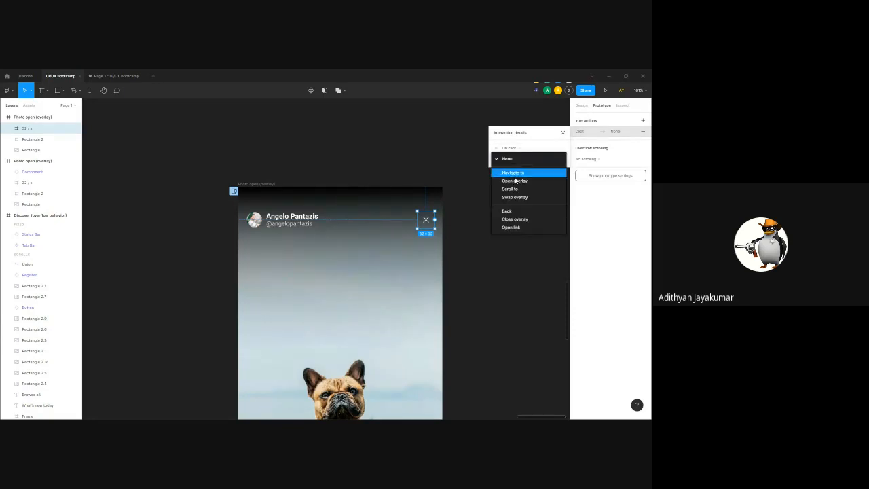
{"action": "left_click", "coordinate": [515, 219]}
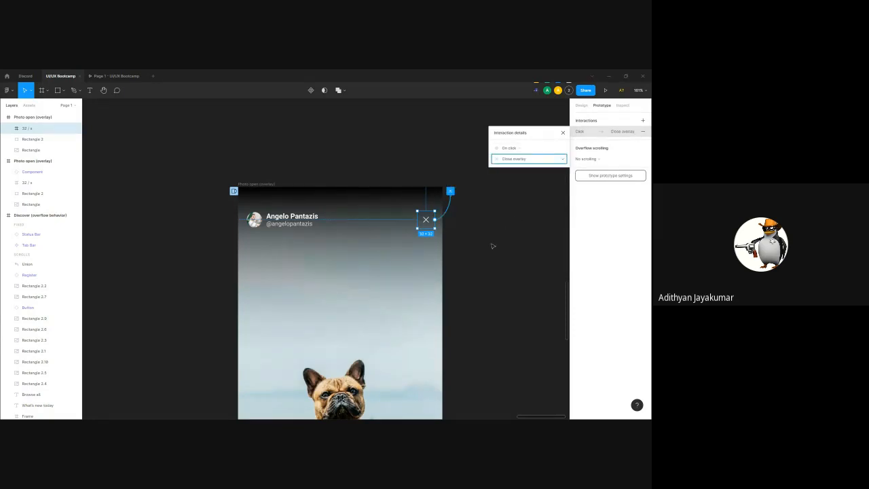
{"action": "left_click", "coordinate": [492, 246]}
Switch to the photo app prototype preview and go through the Log in screen to Discover
{"action": "scroll", "coordinate": [494, 247], "scroll_direction": "down", "scroll_amount": 10}
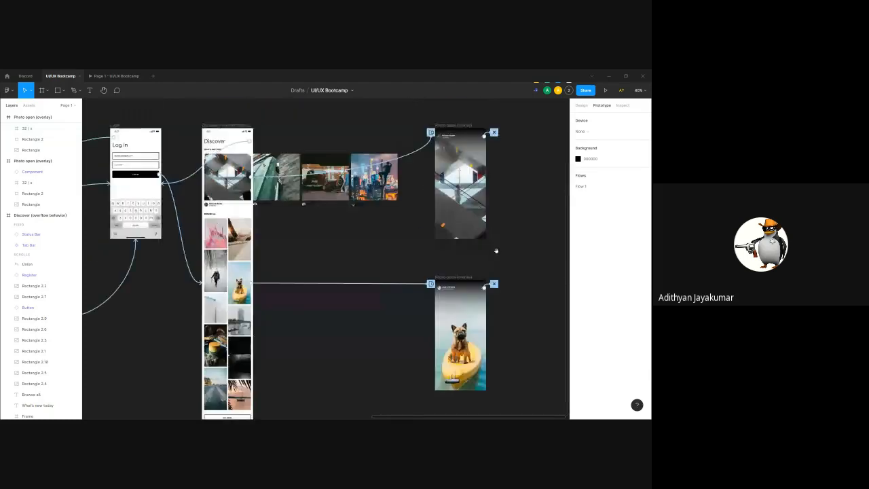
{"action": "scroll", "coordinate": [376, 247], "scroll_direction": "left", "scroll_amount": 2}
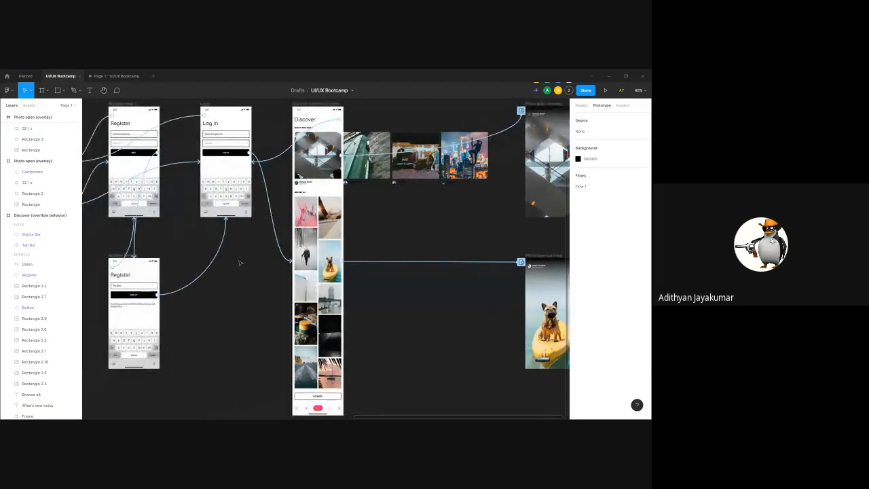
{"action": "scroll", "coordinate": [351, 248], "scroll_direction": "down", "scroll_amount": 5}
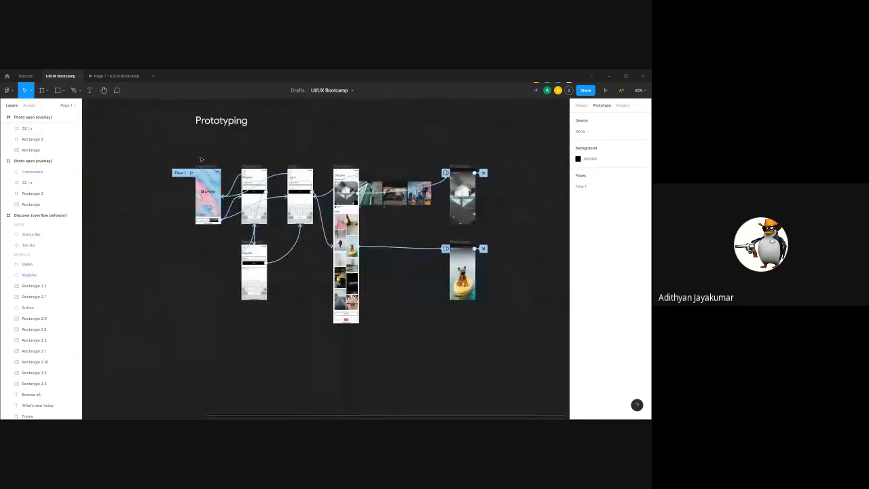
{"action": "left_click", "coordinate": [213, 174]}
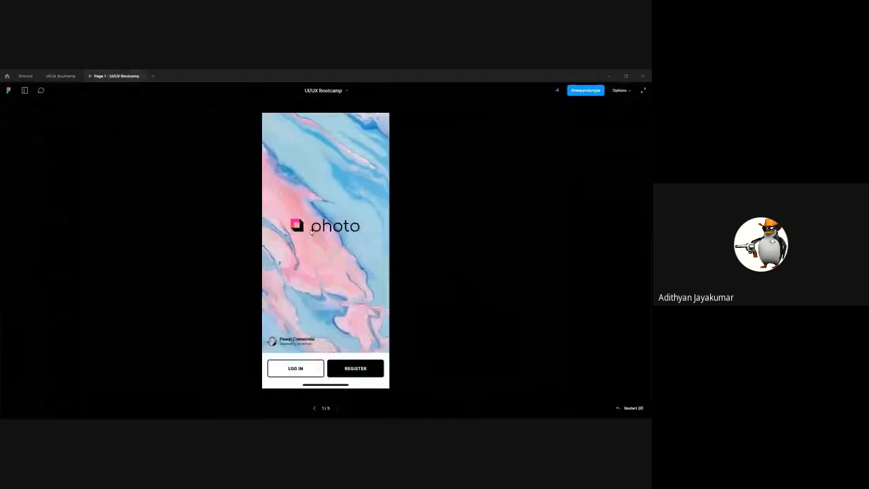
{"action": "left_click", "coordinate": [302, 372]}
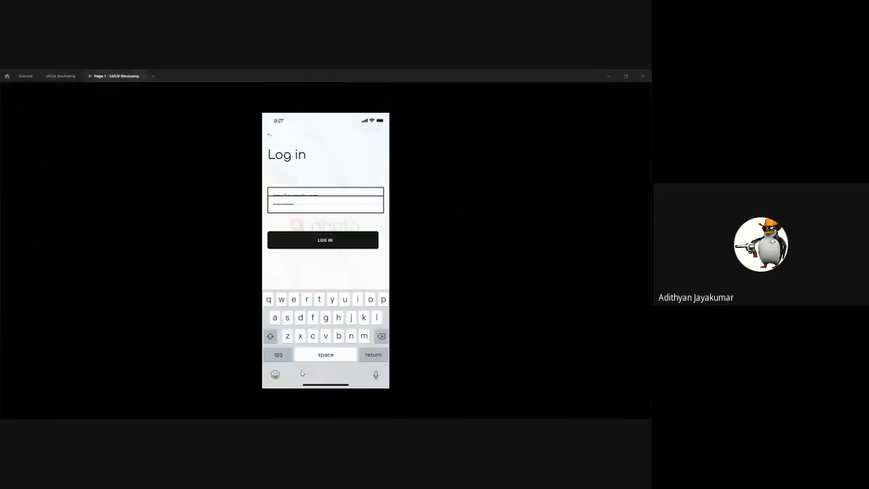
{"action": "left_click", "coordinate": [337, 239]}
Test Discover's horizontal scrolling of the What's new today photos and the page's vertical scrolling
{"action": "left_click_drag", "start_coordinate": [359, 244], "coordinate": [296, 242]}
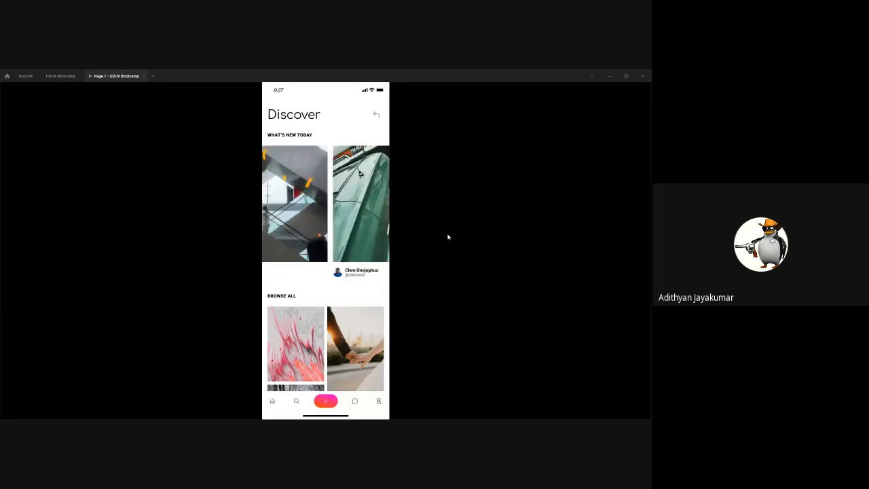
{"action": "scroll", "coordinate": [363, 268], "scroll_direction": "down", "scroll_amount": 2}
{"action": "scroll", "coordinate": [363, 268], "scroll_direction": "down", "scroll_amount": 10}
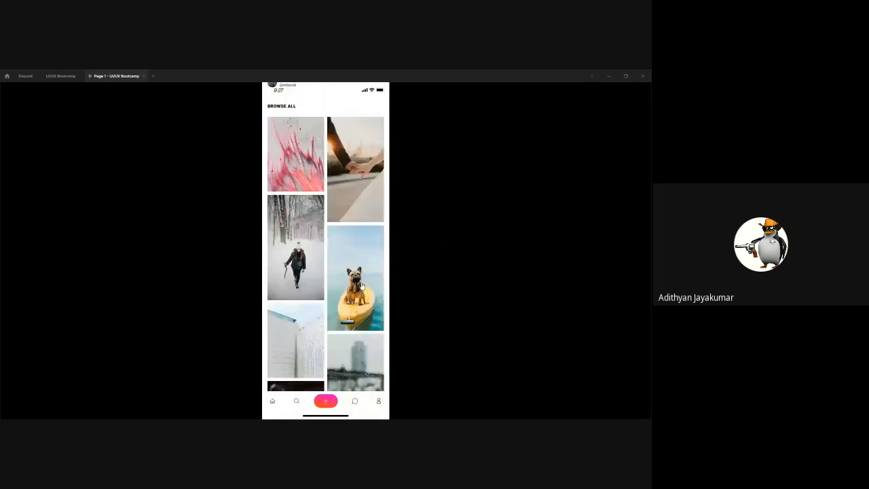
{"action": "scroll", "coordinate": [350, 289], "scroll_direction": "up", "scroll_amount": 15}
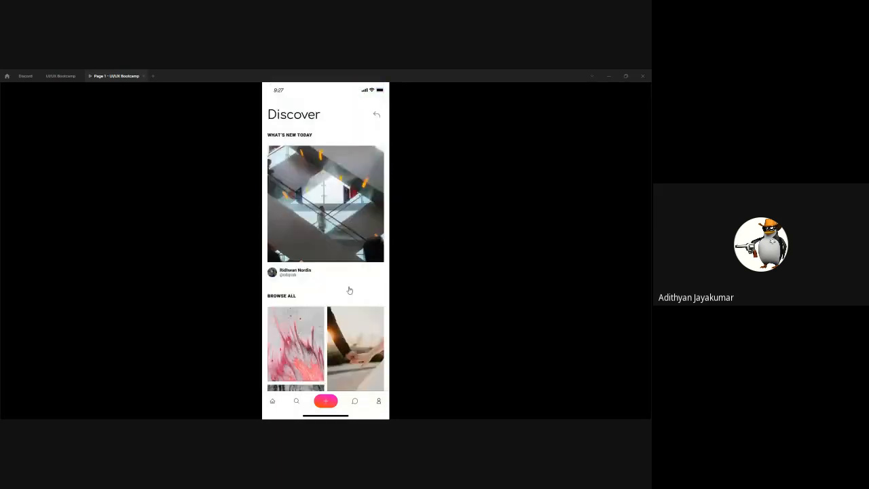
Test opening and closing the overlays of the first What's new today photo and the dog photo
{"action": "left_click", "coordinate": [343, 204]}
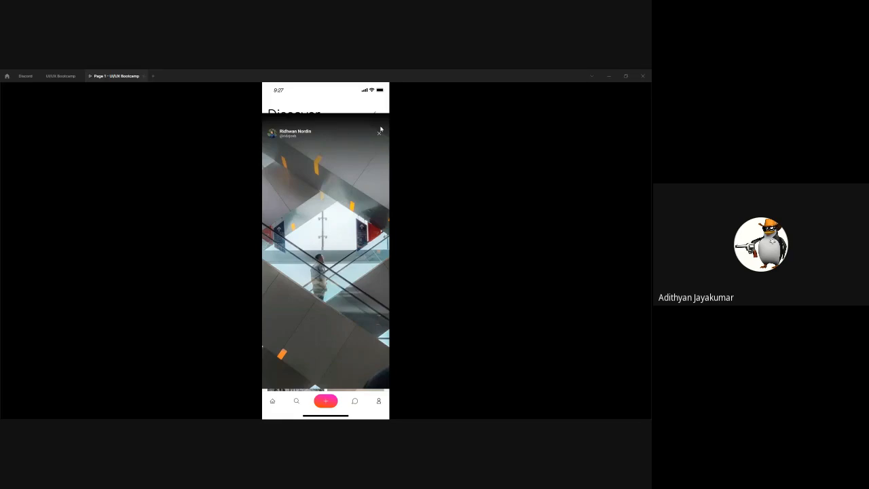
{"action": "left_click", "coordinate": [378, 133]}
{"action": "scroll", "coordinate": [360, 190], "scroll_direction": "down", "scroll_amount": 5}
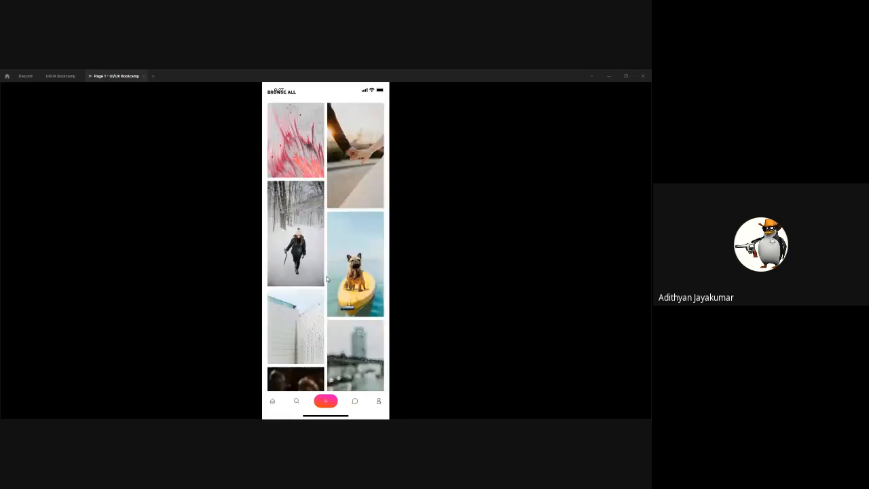
{"action": "left_click", "coordinate": [350, 222]}
{"action": "left_click", "coordinate": [379, 134]}
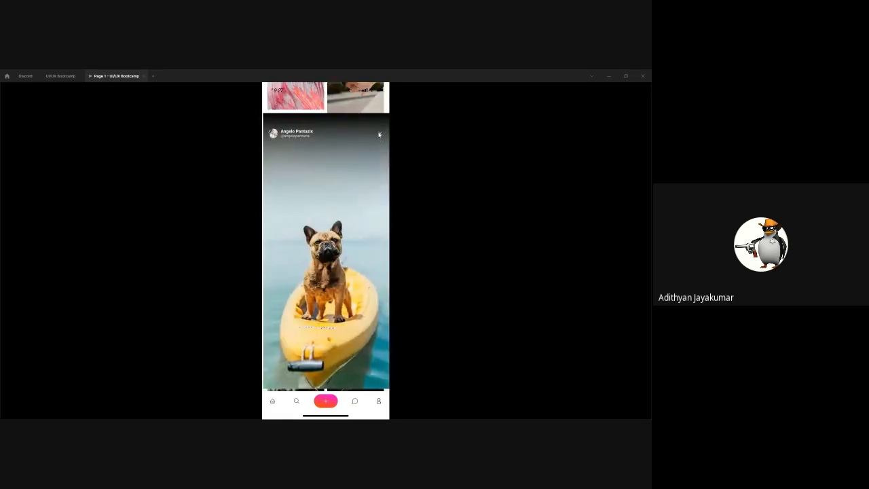
Test the back link from Discover to the Log in screen and close the prototype preview
{"action": "scroll", "coordinate": [321, 271], "scroll_direction": "down", "scroll_amount": 5}
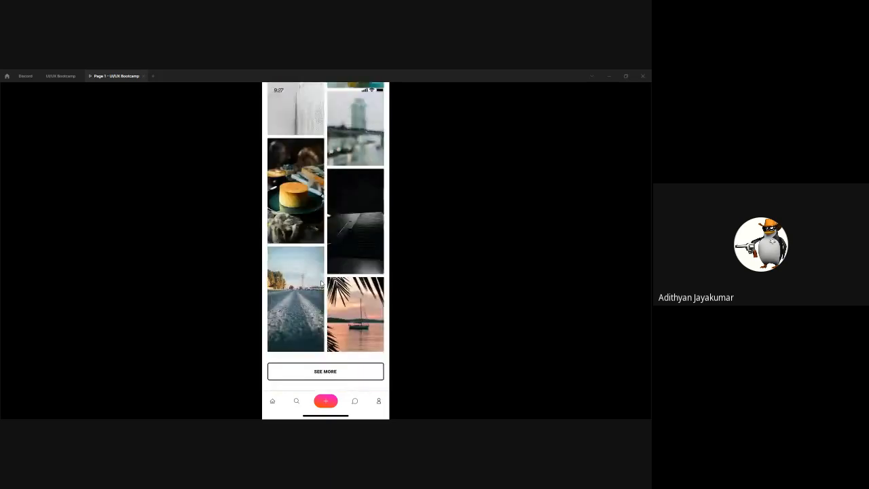
{"action": "scroll", "coordinate": [321, 283], "scroll_direction": "up", "scroll_amount": 10}
{"action": "left_click", "coordinate": [376, 117]}
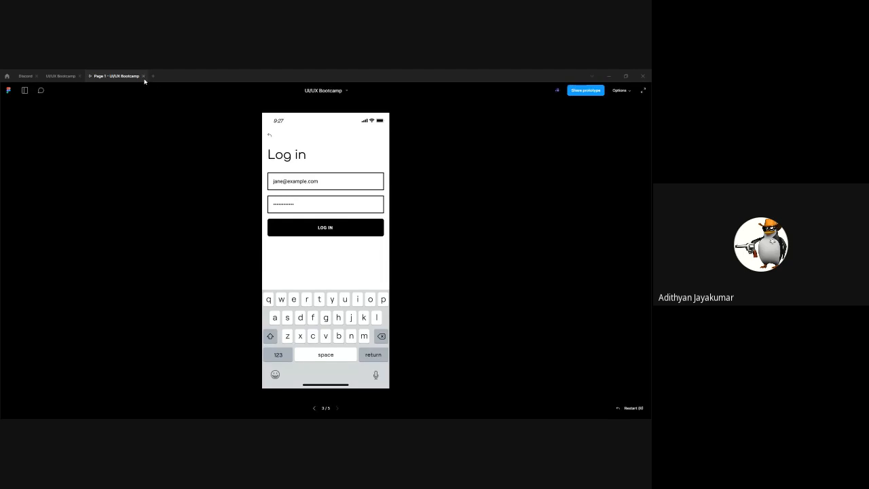
{"action": "left_click", "coordinate": [142, 76]}
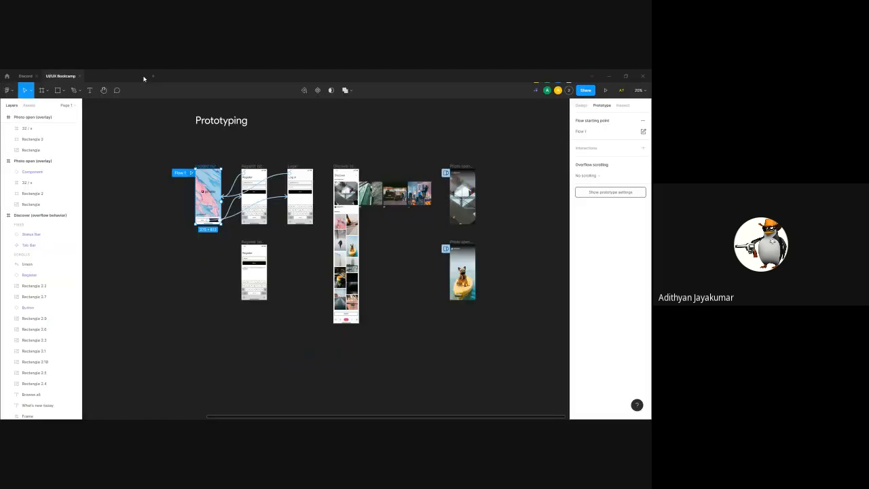
{"action": "left_click", "coordinate": [396, 238]}
{"action": "scroll", "coordinate": [411, 238], "scroll_direction": "up", "scroll_amount": 10}
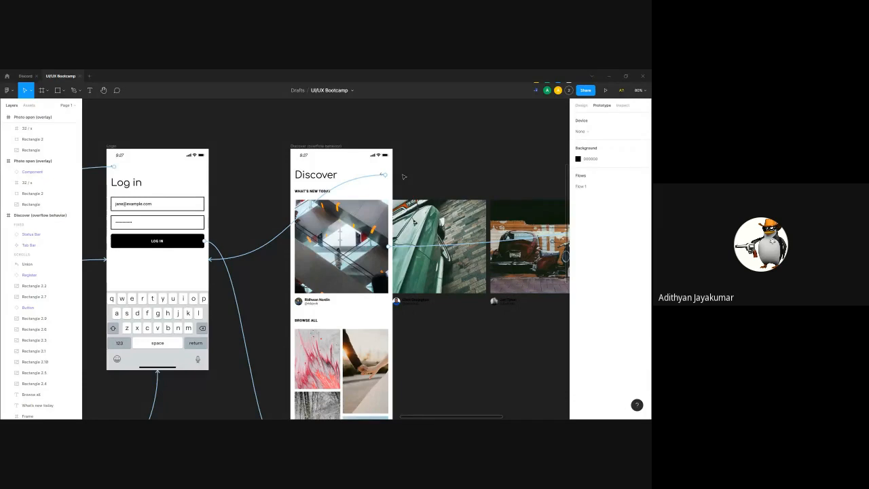
{"action": "scroll", "coordinate": [402, 177], "scroll_direction": "down", "scroll_amount": 5}
Open the Social Media App UI file and present its prototype from the Login_Light frame
{"action": "left_click", "coordinate": [21, 75]}
{"action": "left_click", "coordinate": [7, 75]}
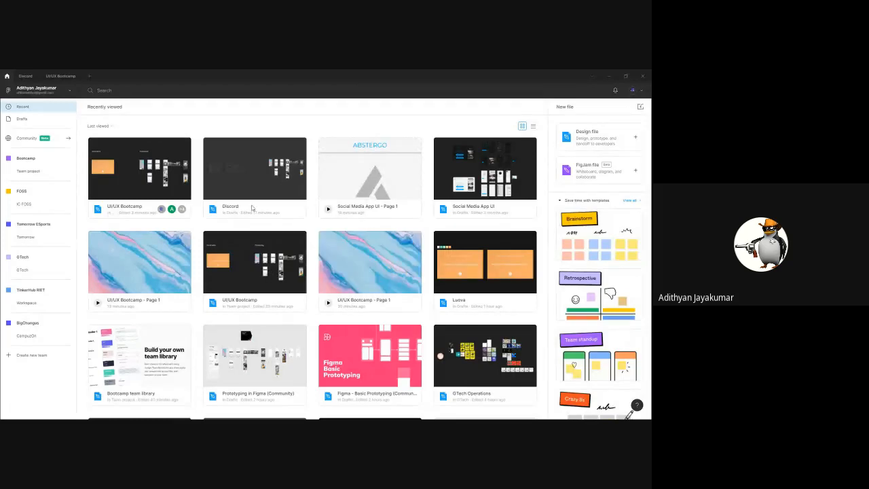
{"action": "left_click", "coordinate": [464, 193]}
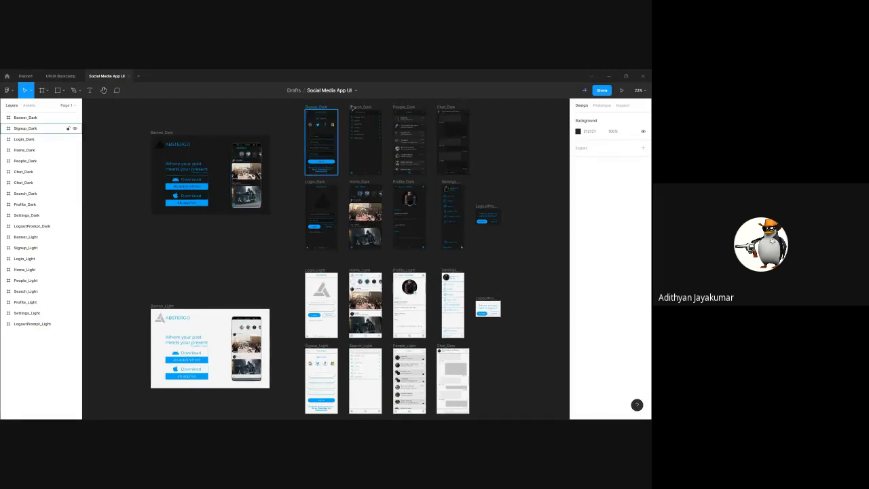
{"action": "left_click", "coordinate": [27, 258]}
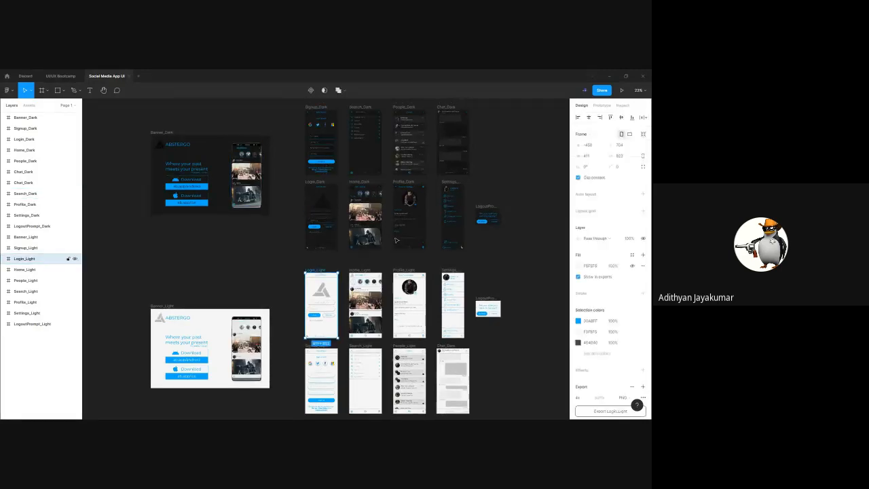
{"action": "left_click", "coordinate": [621, 90]}
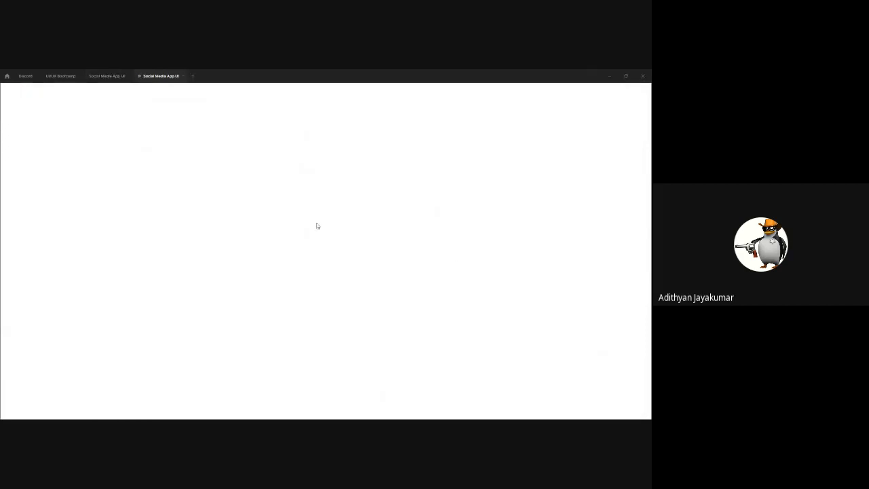
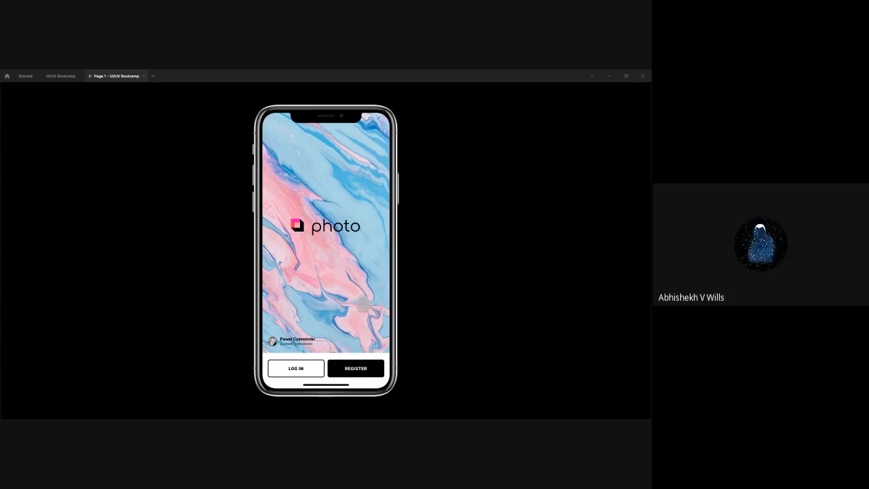
Test the photo prototype's path from the logged-out screen through Log in to Discover and Discover's vertical scrolling
{"action": "left_click", "coordinate": [305, 367]}
{"action": "left_click", "coordinate": [331, 231]}
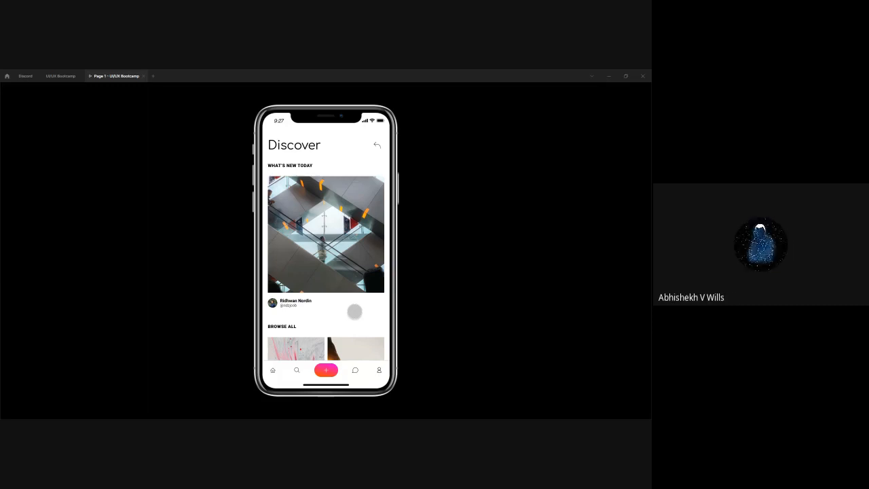
{"action": "left_click_drag", "start_coordinate": [355, 333], "coordinate": [355, 230]}
{"action": "scroll", "coordinate": [355, 230], "scroll_direction": "down", "scroll_amount": 5}
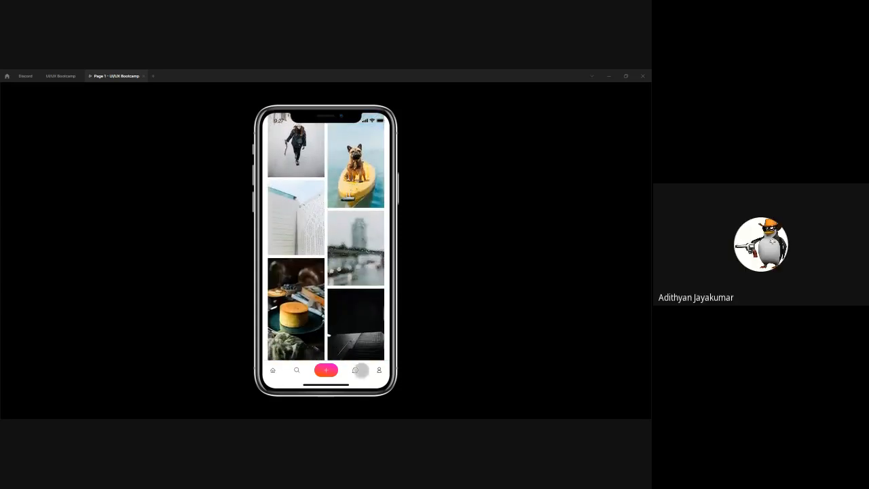
{"action": "scroll", "coordinate": [353, 307], "scroll_direction": "down", "scroll_amount": 5}
{"action": "scroll", "coordinate": [357, 329], "scroll_direction": "up", "scroll_amount": 2}
{"action": "scroll", "coordinate": [357, 330], "scroll_direction": "up", "scroll_amount": 10}
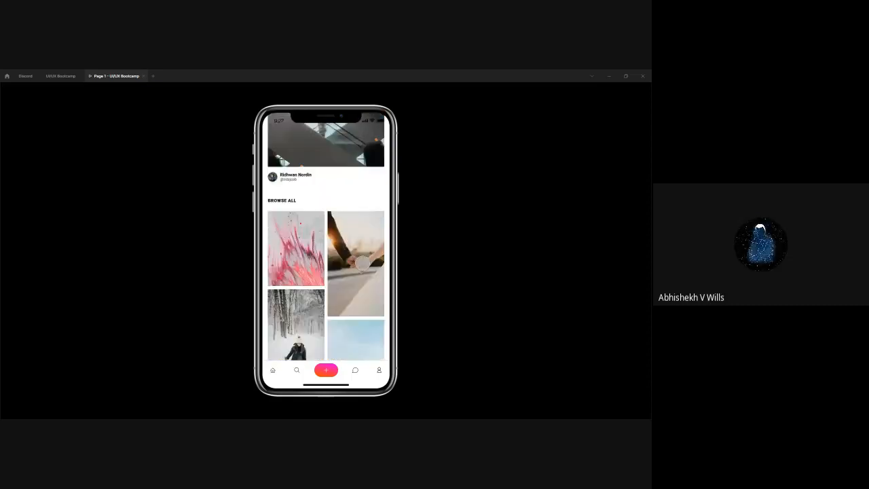
Test opening and closing the What's new today photo overlay and close the prototype preview
{"action": "left_click", "coordinate": [351, 252]}
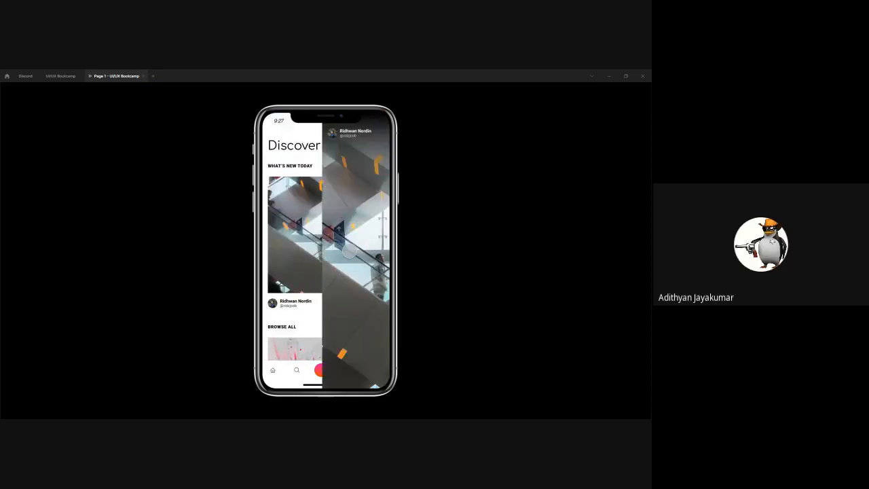
{"action": "left_click", "coordinate": [377, 137]}
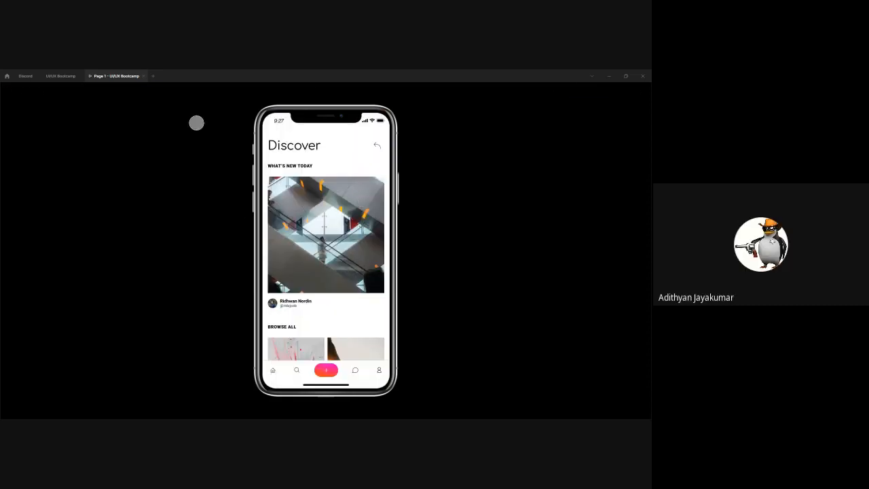
{"action": "left_click", "coordinate": [144, 76]}
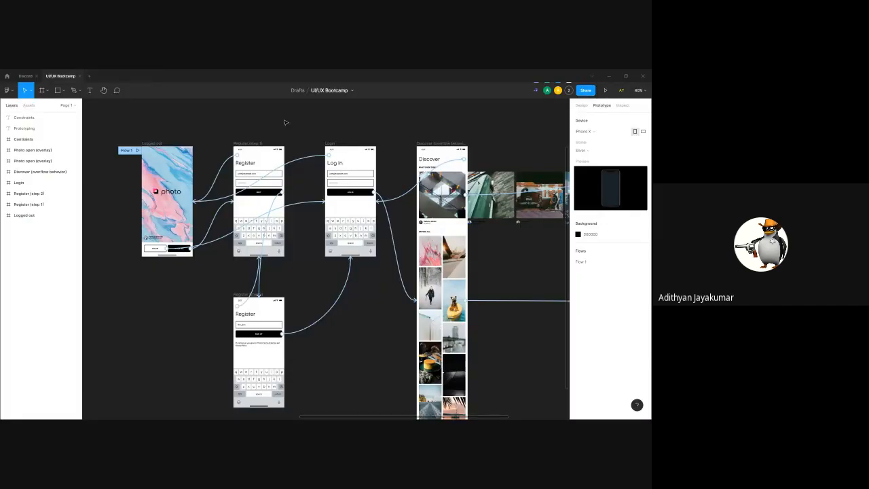
Try adding and removing auto layout on the Logged out frame, undo the changes and deselect the frame
{"action": "left_click_drag", "start_coordinate": [287, 124], "coordinate": [252, 109]}
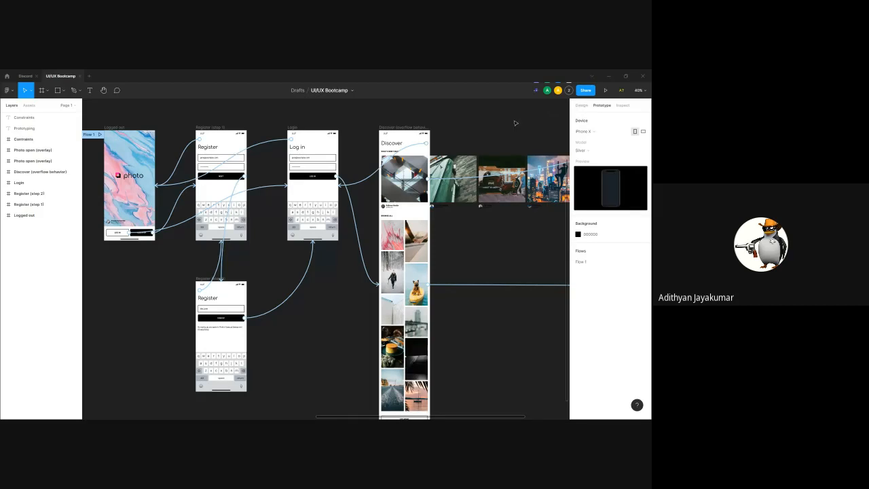
{"action": "key", "text": "alt+8"}
{"action": "scroll", "coordinate": [450, 129], "scroll_direction": "left", "scroll_amount": 2}
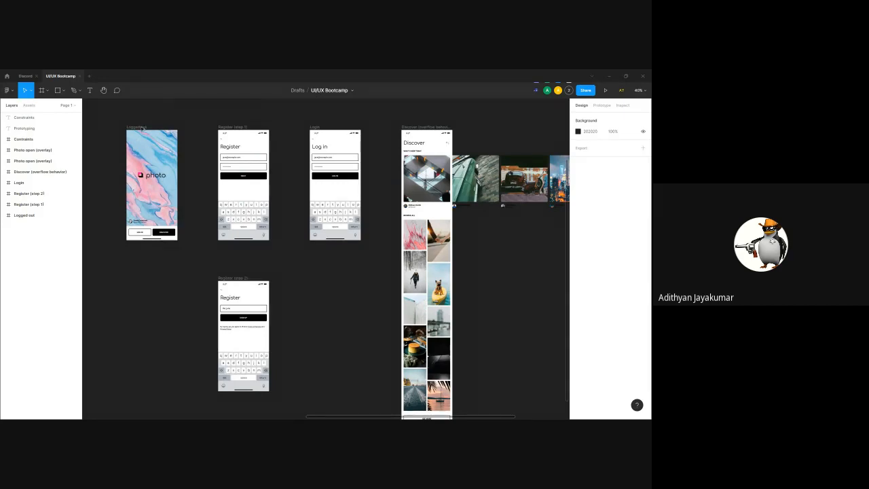
{"action": "left_click", "coordinate": [24, 214]}
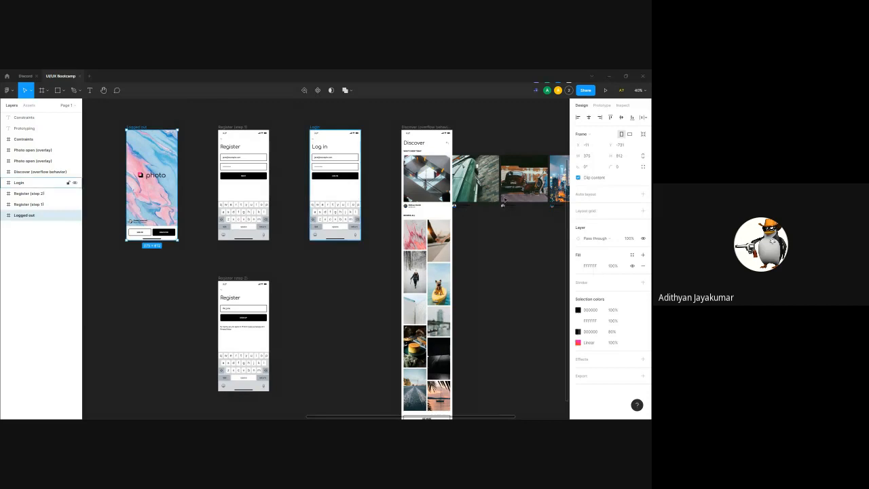
{"action": "left_click", "coordinate": [643, 194]}
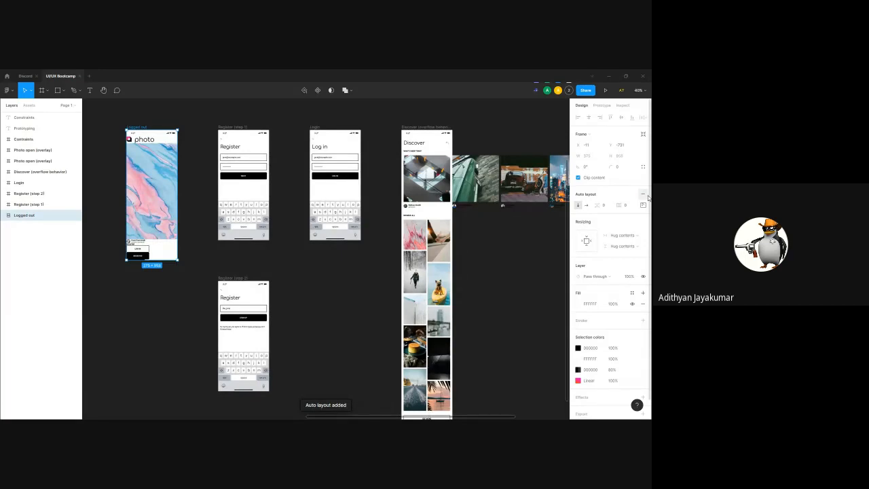
{"action": "left_click", "coordinate": [643, 204]}
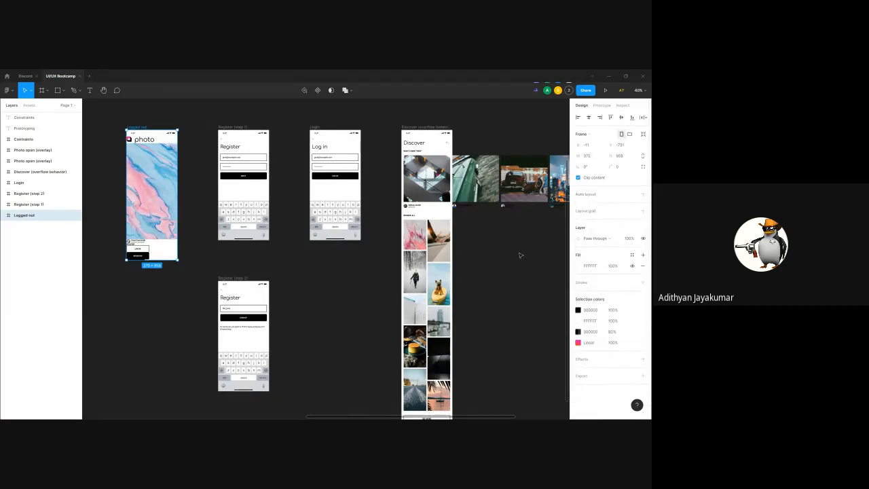
{"action": "key", "text": "ctrl+z"}
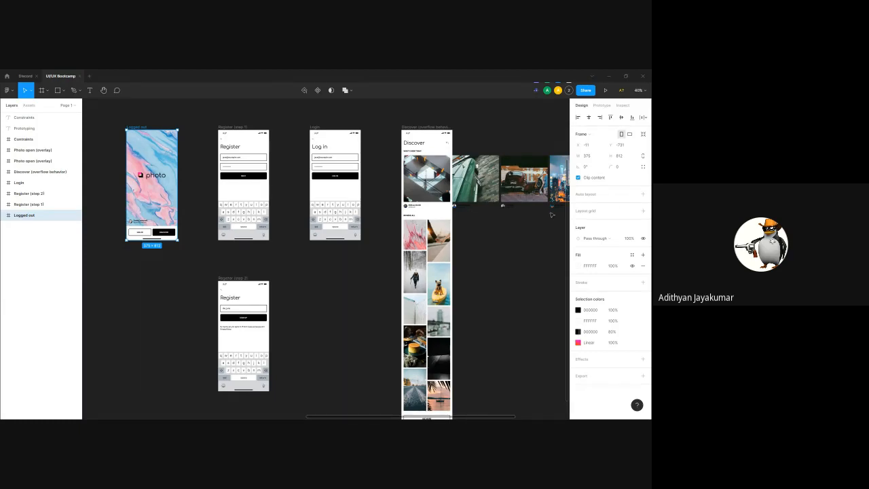
{"action": "left_click", "coordinate": [529, 287]}
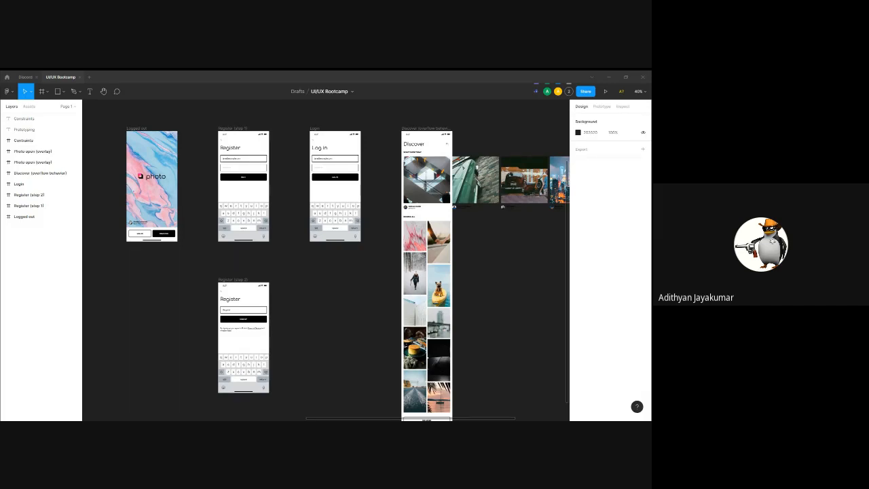
Run the Unsplash plugin by searching for it in quick actions and move its window clear of the Discover frame
{"action": "right_click", "coordinate": [345, 297]}
{"action": "mouse_move", "coordinate": [391, 339]}
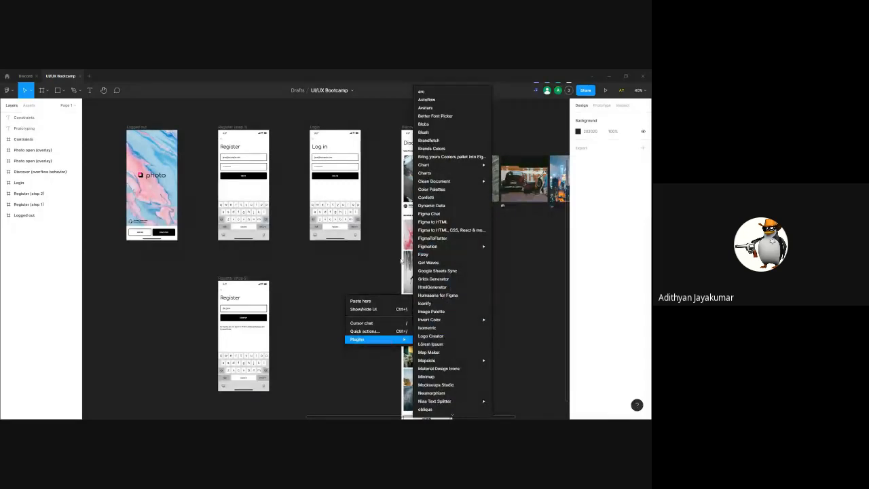
{"action": "left_click", "coordinate": [339, 268]}
{"action": "key", "text": "ctrl+slash"}
{"action": "type", "text": "unspl"}
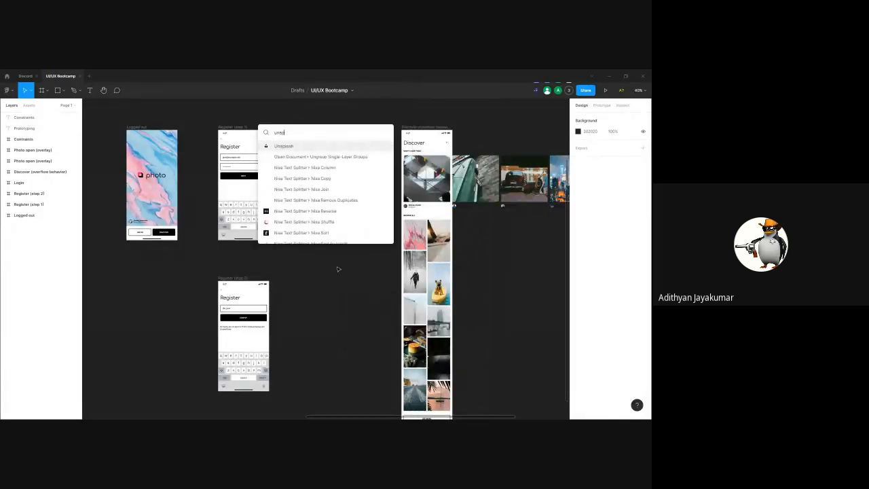
{"action": "key", "text": "Return"}
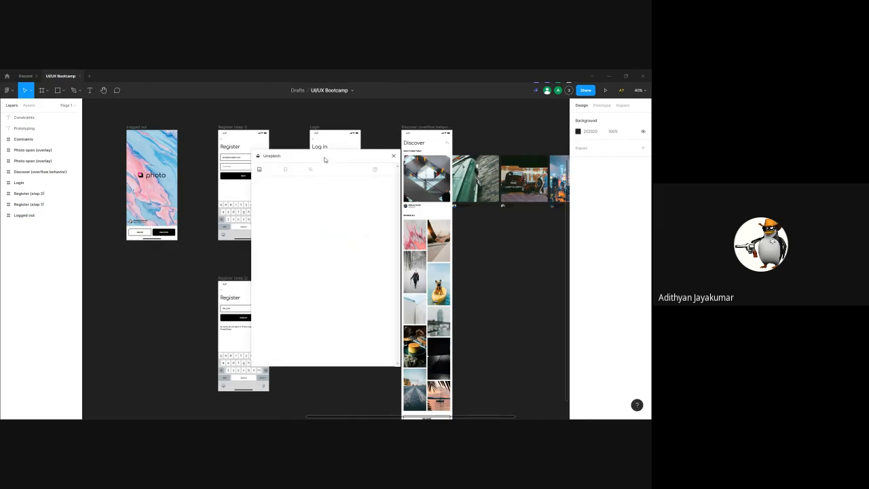
{"action": "left_click_drag", "start_coordinate": [327, 160], "coordinate": [240, 160]}
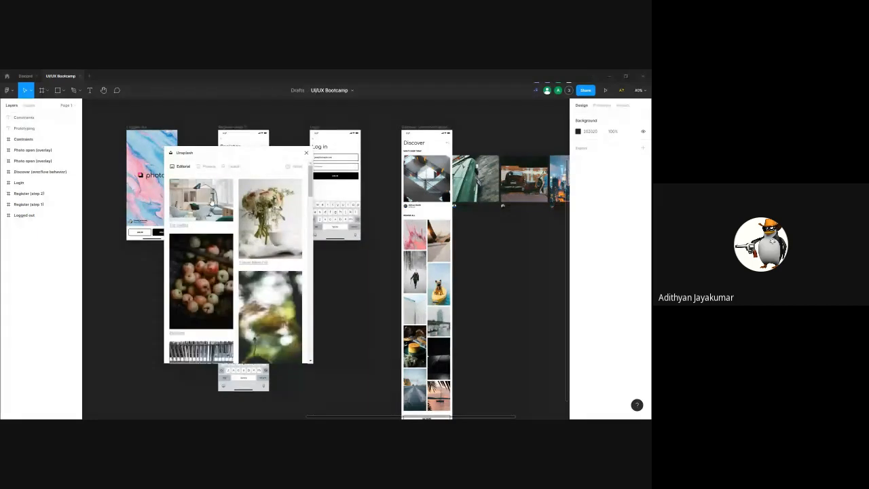
Try inserting the Unsplash photo of flowers in a vase, close the plugin and delete the inserted photo
{"action": "left_click", "coordinate": [290, 182]}
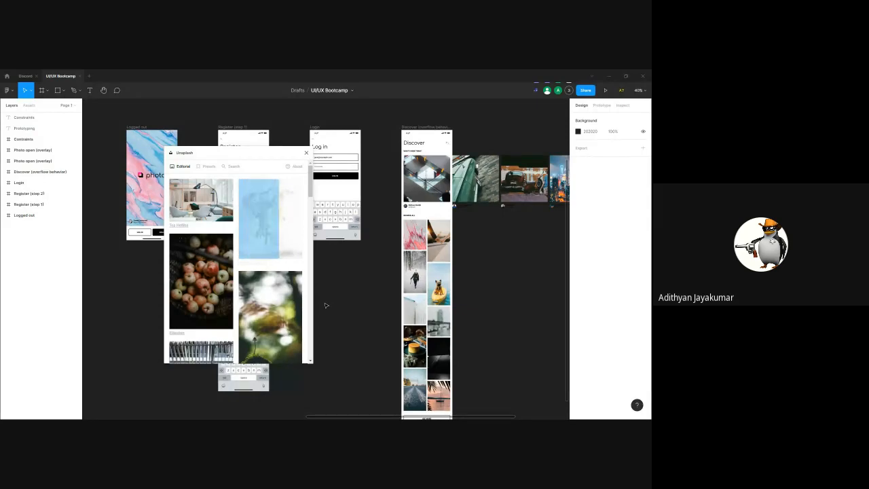
{"action": "left_click", "coordinate": [306, 153]}
{"action": "left_click", "coordinate": [364, 244]}
{"action": "key", "text": "Delete"}
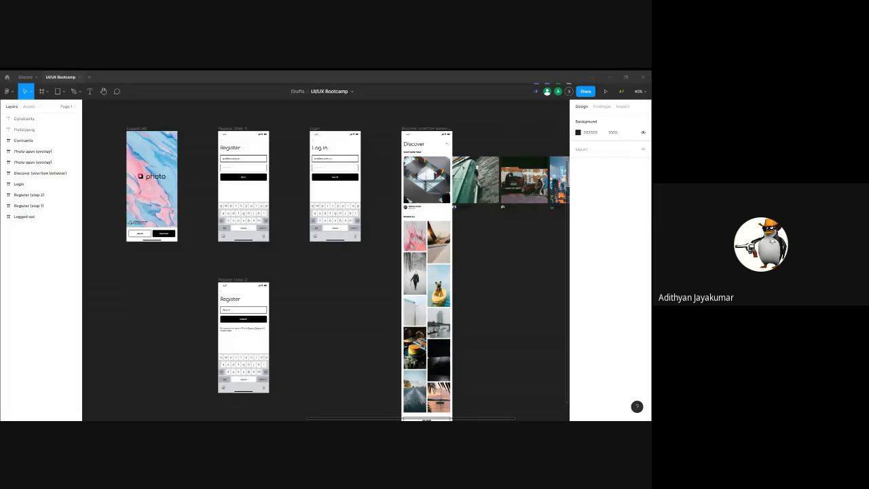
{"action": "left_click", "coordinate": [643, 76]}
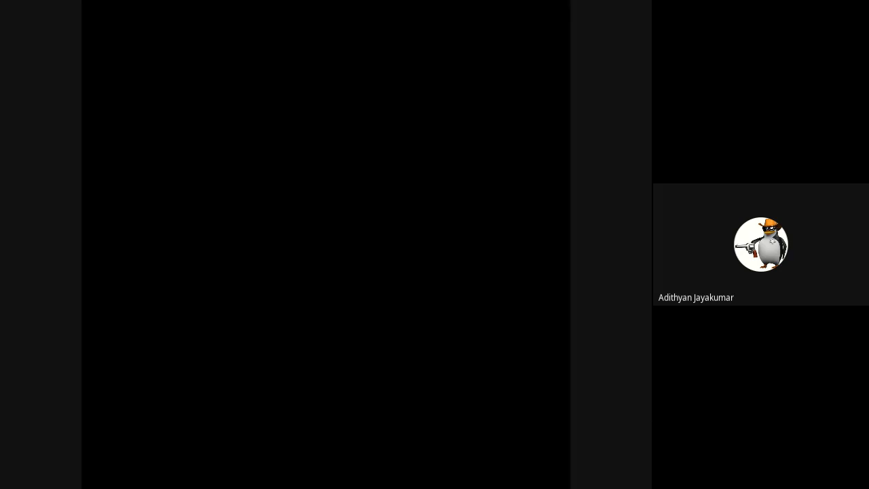
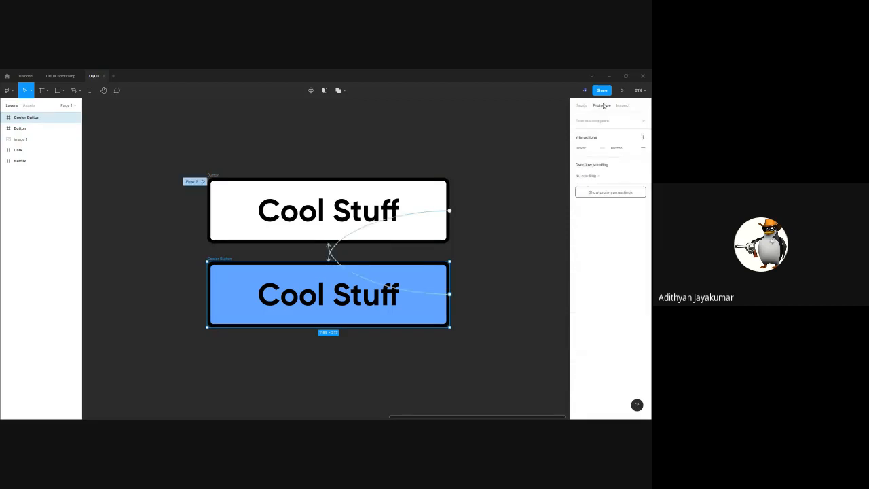
Present the Cool Stuff button prototype from Flow 2, compare it with the UI/UX design file and close the preview
{"action": "left_click", "coordinate": [202, 183]}
{"action": "left_click", "coordinate": [202, 182]}
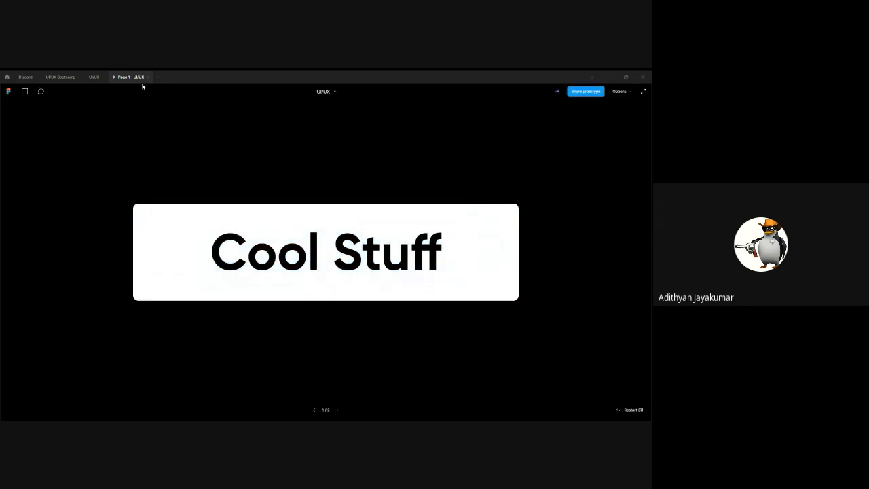
{"action": "left_click", "coordinate": [93, 77]}
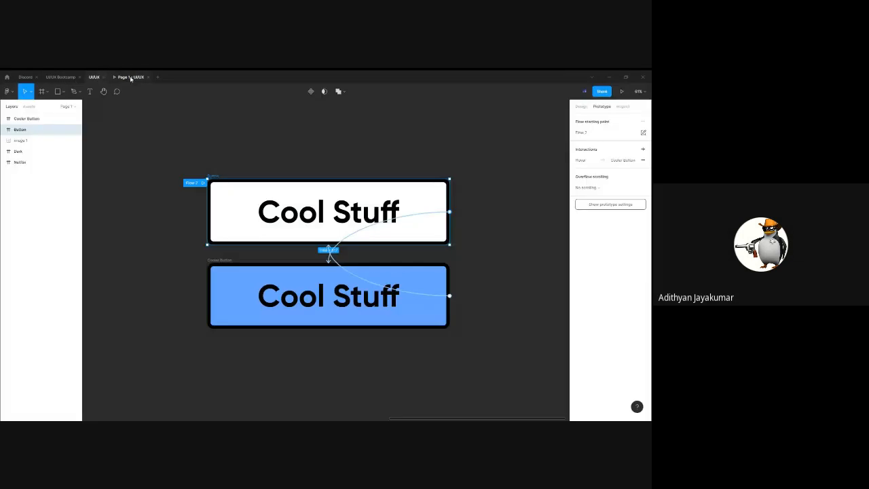
{"action": "left_click", "coordinate": [147, 76]}
Set the trigger of the Cooler Button frame's interaction back to Button to Mouse leave
{"action": "left_click", "coordinate": [330, 271]}
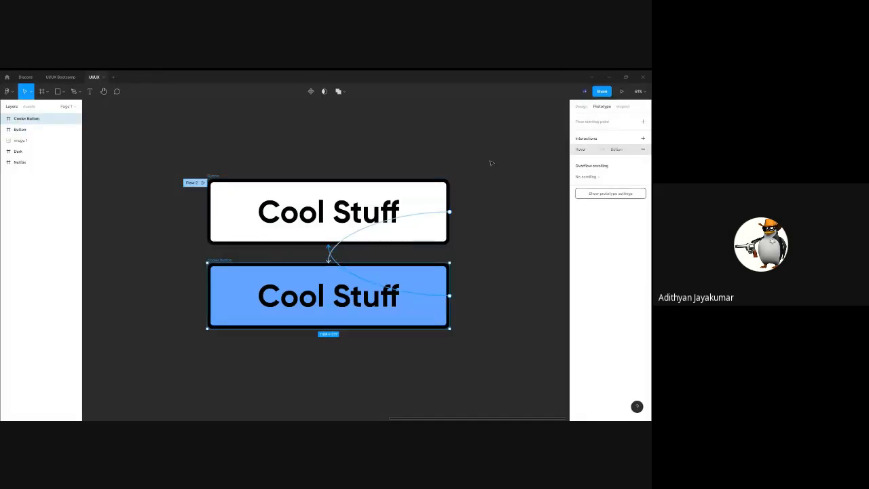
{"action": "left_click", "coordinate": [598, 149]}
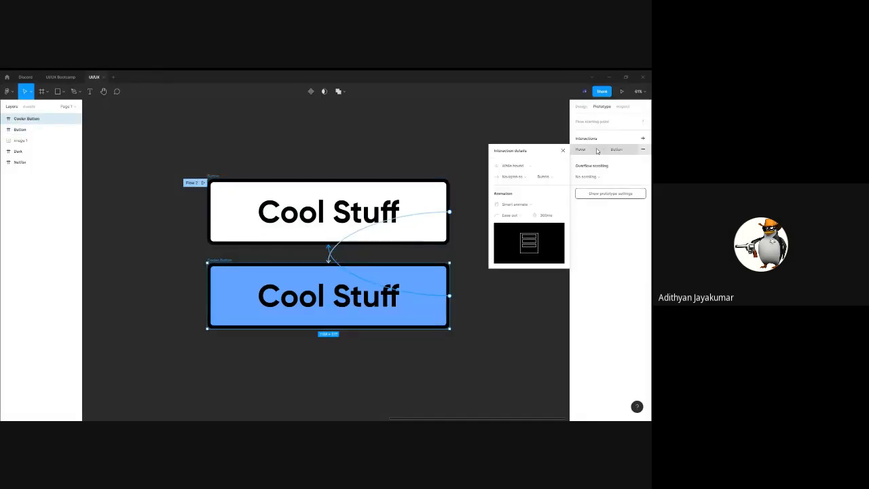
{"action": "left_click", "coordinate": [524, 167]}
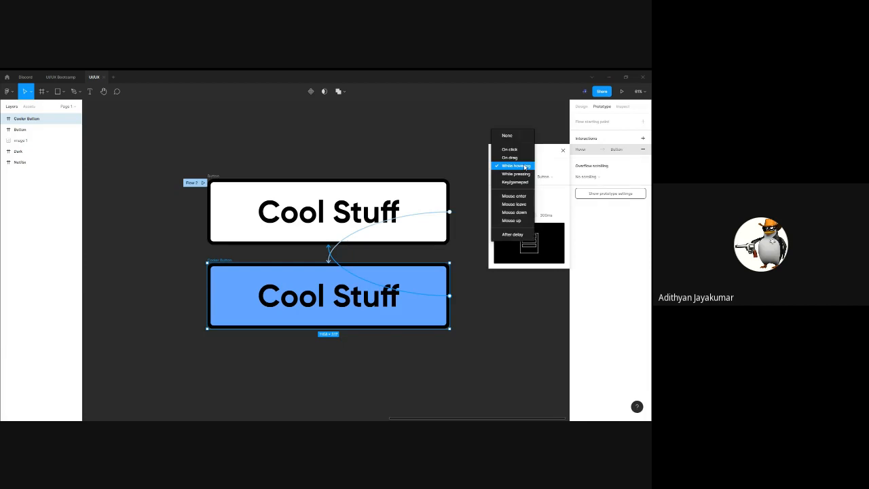
{"action": "left_click", "coordinate": [528, 205]}
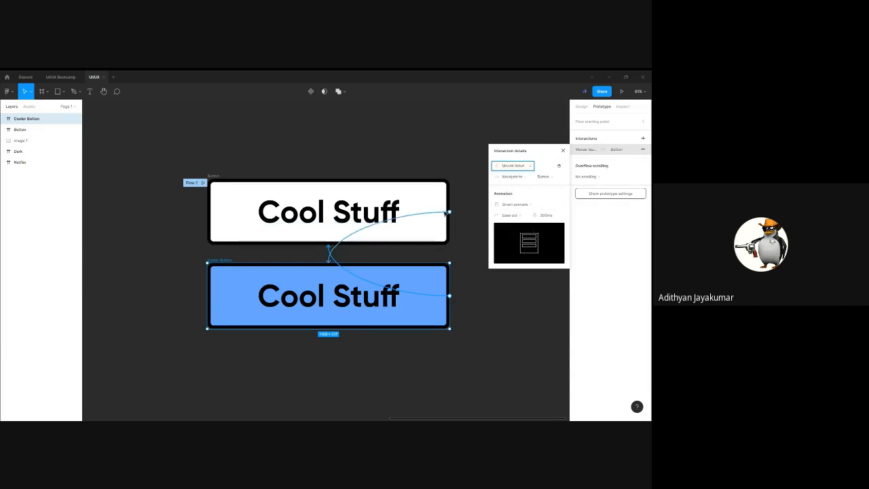
Set the trigger of the Button frame's interaction to Cooler Button to Mouse enter and deselect the frame
{"action": "left_click", "coordinate": [445, 213]}
{"action": "left_click", "coordinate": [521, 178]}
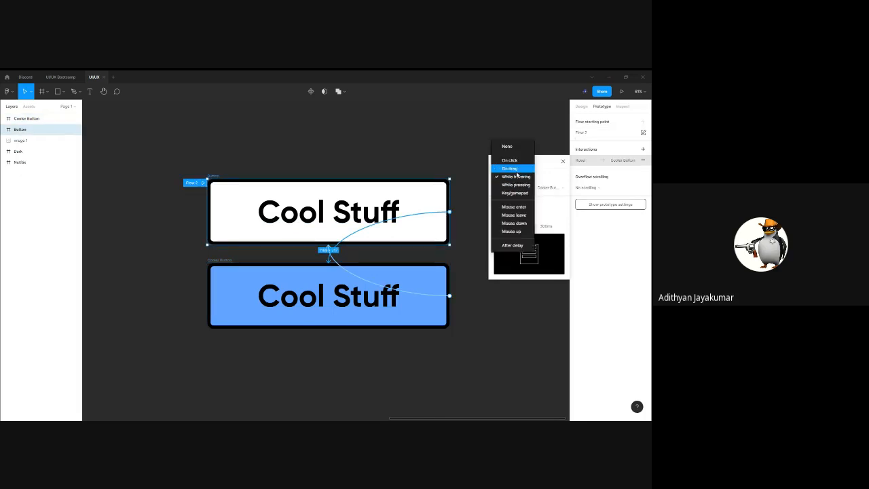
{"action": "left_click", "coordinate": [519, 207]}
{"action": "left_click", "coordinate": [430, 136]}
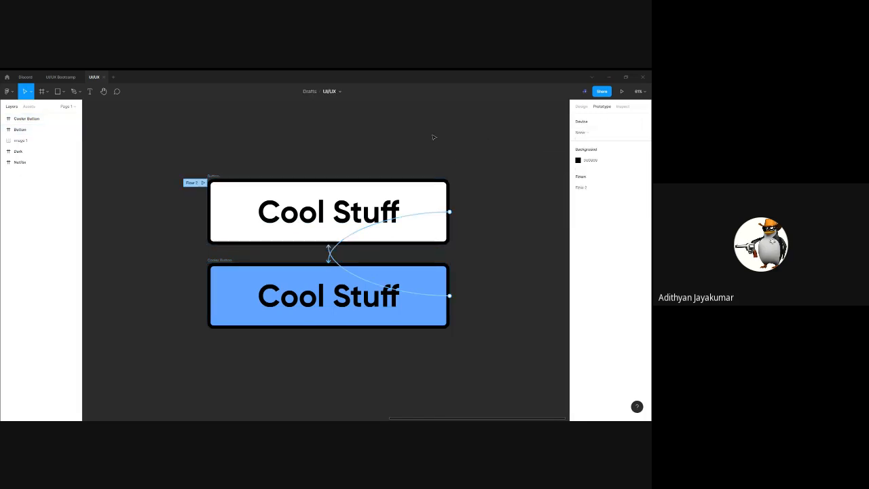
Test the Cool Stuff button's mouse enter and mouse leave transitions from Flow 2 and close the preview
{"action": "left_click", "coordinate": [204, 184]}
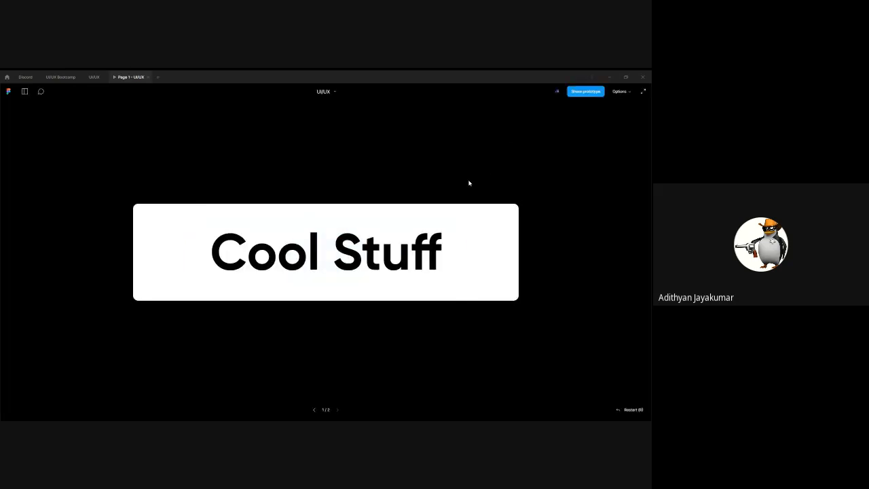
{"action": "left_click", "coordinate": [332, 206]}
{"action": "left_click", "coordinate": [149, 77]}
{"action": "left_click", "coordinate": [233, 134]}
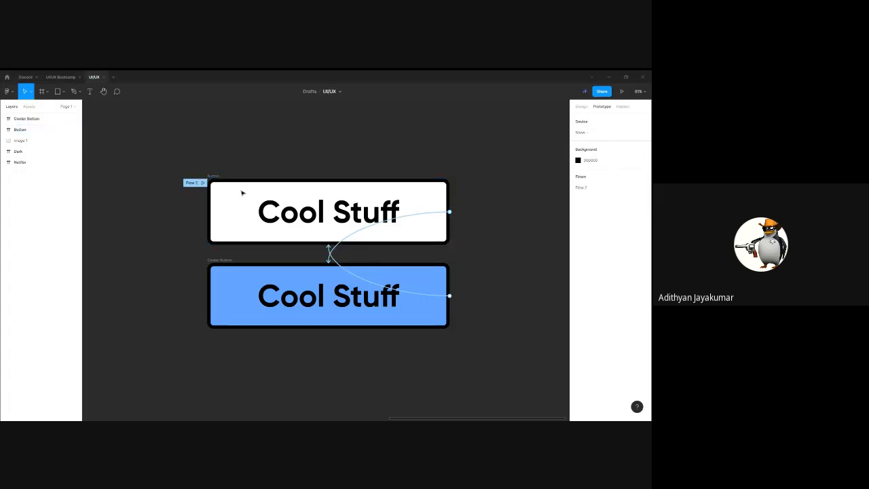
Expand the Button frame's layers, inspect the ellipse nested below its Cool Stuff text and deselect it
{"action": "left_click_drag", "start_coordinate": [192, 164], "coordinate": [470, 264]}
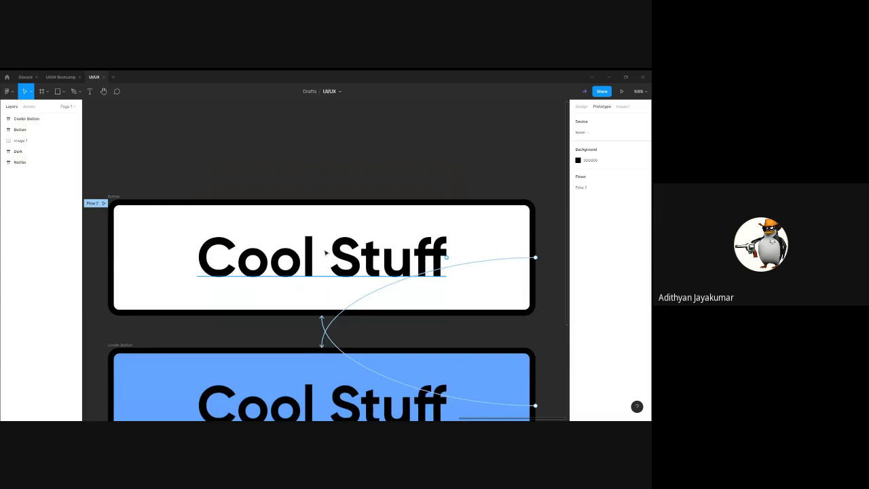
{"action": "left_click", "coordinate": [114, 197]}
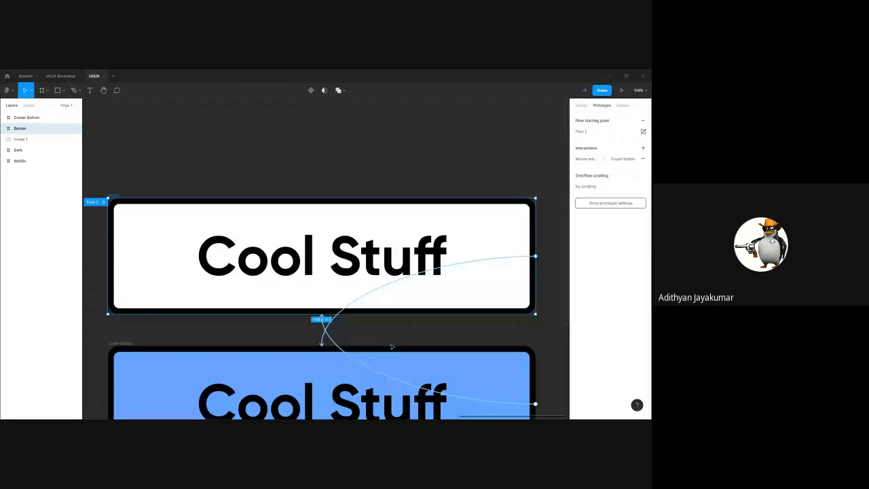
{"action": "left_click", "coordinate": [4, 128]}
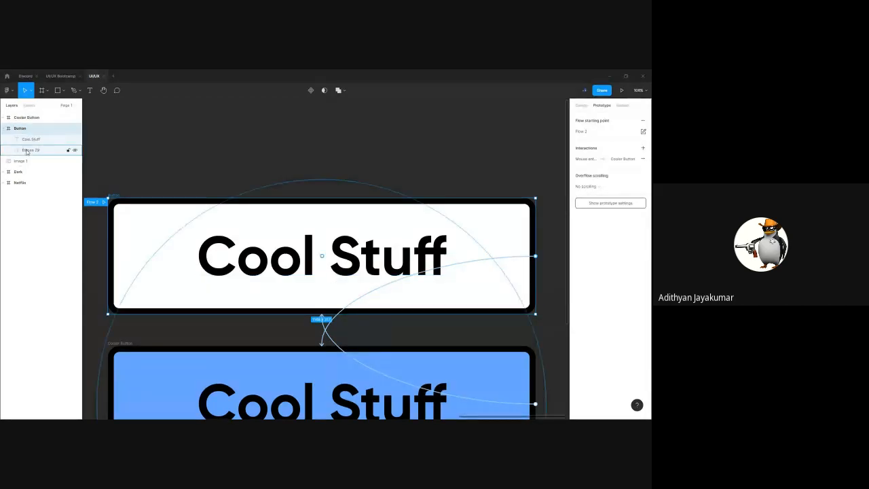
{"action": "left_click", "coordinate": [26, 150]}
{"action": "scroll", "coordinate": [324, 256], "scroll_direction": "up", "scroll_amount": 10}
{"action": "scroll", "coordinate": [275, 237], "scroll_direction": "up", "scroll_amount": 5}
{"action": "scroll", "coordinate": [289, 197], "scroll_direction": "down", "scroll_amount": 6}
{"action": "scroll", "coordinate": [288, 198], "scroll_direction": "up", "scroll_amount": 4}
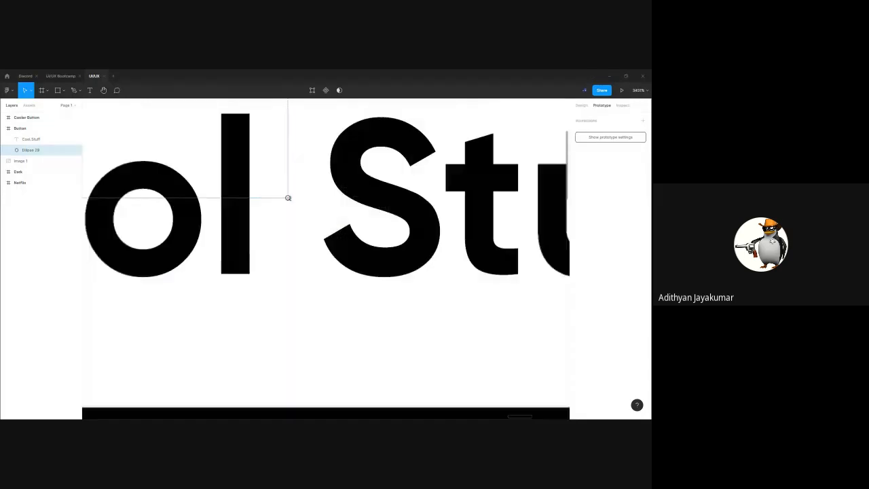
{"action": "scroll", "coordinate": [288, 198], "scroll_direction": "down", "scroll_amount": 15}
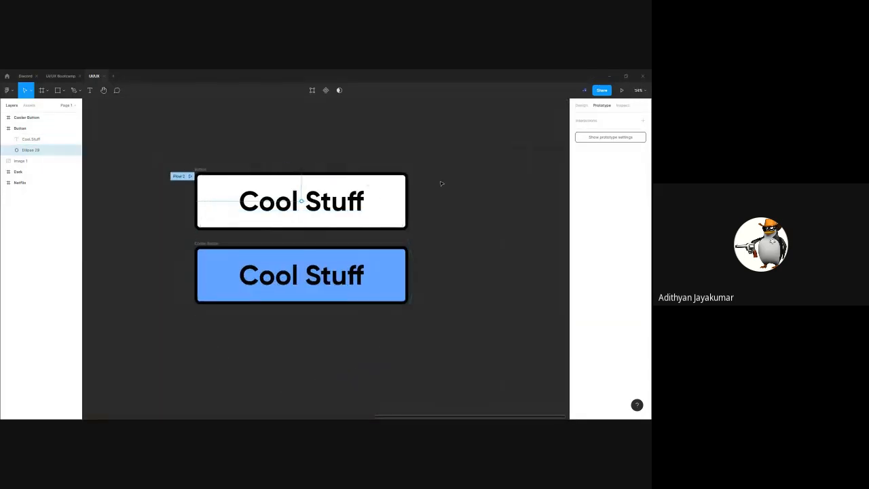
{"action": "left_click", "coordinate": [441, 183]}
Review the Mouse enter trigger in the Button frame's interaction to Cooler Button and close the interaction details
{"action": "left_click_drag", "start_coordinate": [188, 162], "coordinate": [421, 234]}
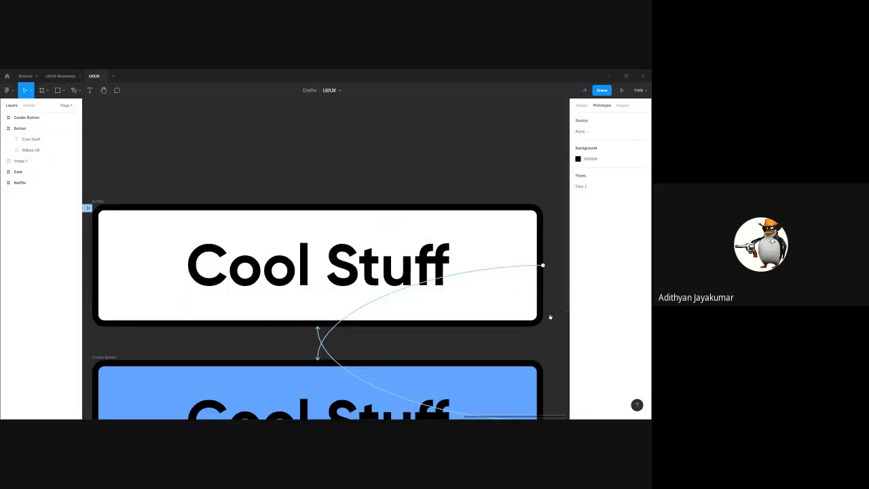
{"action": "scroll", "coordinate": [550, 316], "scroll_direction": "down", "scroll_amount": 1}
{"action": "scroll", "coordinate": [481, 207], "scroll_direction": "down", "scroll_amount": 2}
{"action": "scroll", "coordinate": [408, 237], "scroll_direction": "left", "scroll_amount": 2}
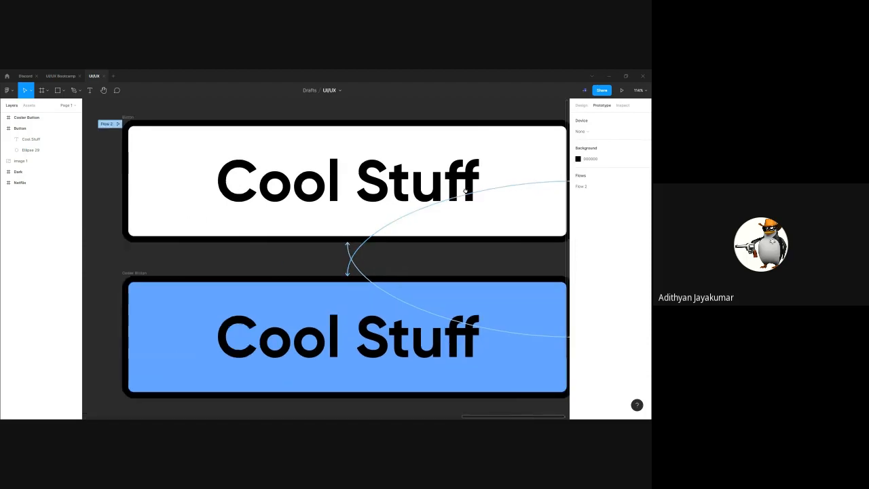
{"action": "left_click", "coordinate": [352, 250]}
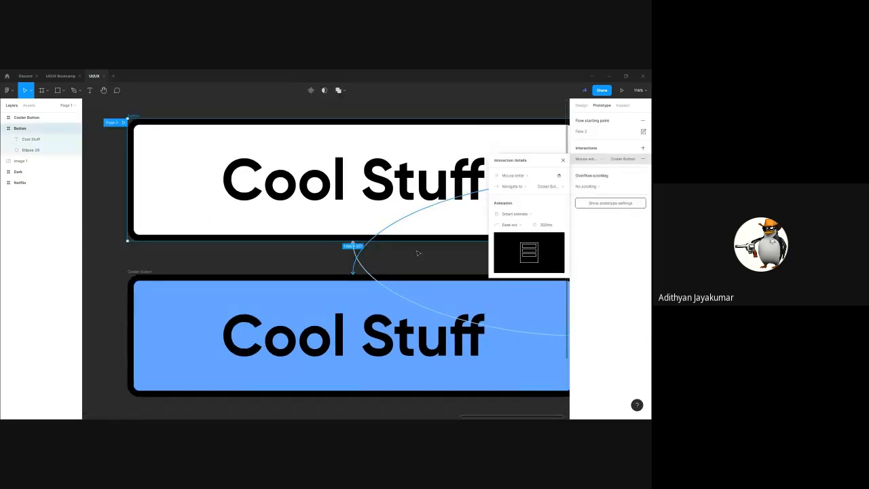
{"action": "scroll", "coordinate": [334, 278], "scroll_direction": "right", "scroll_amount": 2}
{"action": "scroll", "coordinate": [334, 278], "scroll_direction": "up", "scroll_amount": 1}
{"action": "scroll", "coordinate": [334, 278], "scroll_direction": "right", "scroll_amount": 2}
{"action": "left_click", "coordinate": [527, 177]}
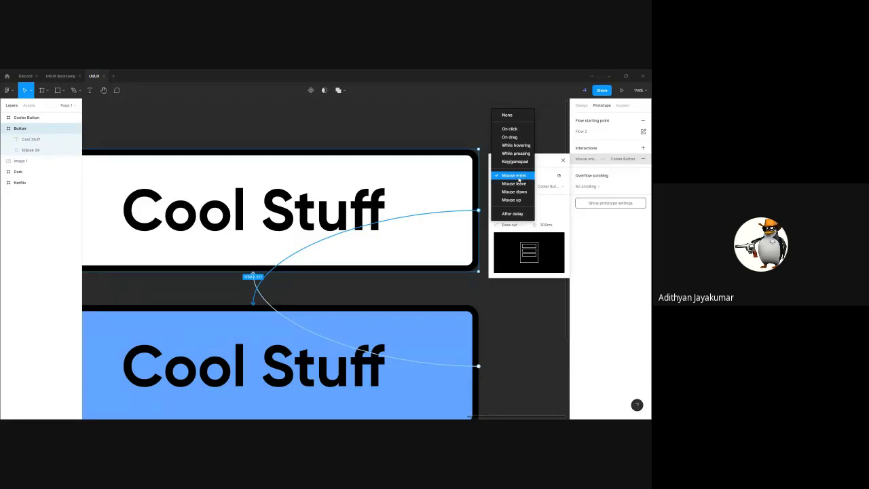
{"action": "left_click", "coordinate": [518, 178]}
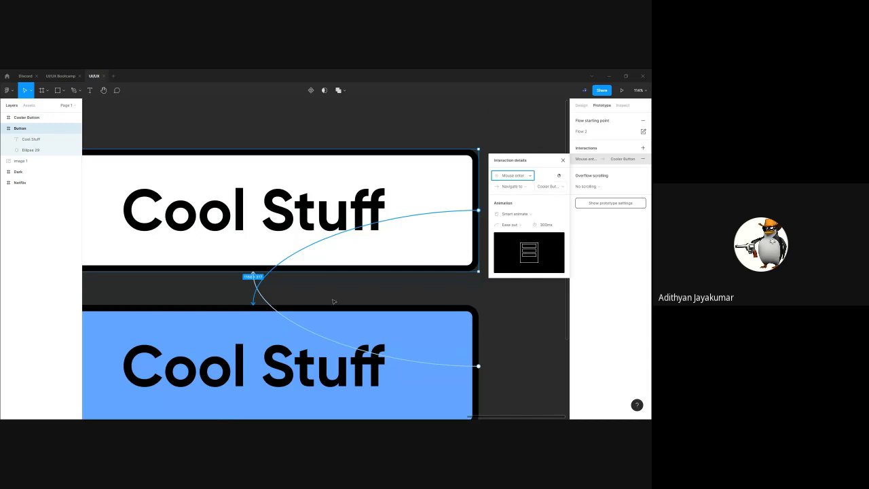
{"action": "left_click", "coordinate": [498, 298]}
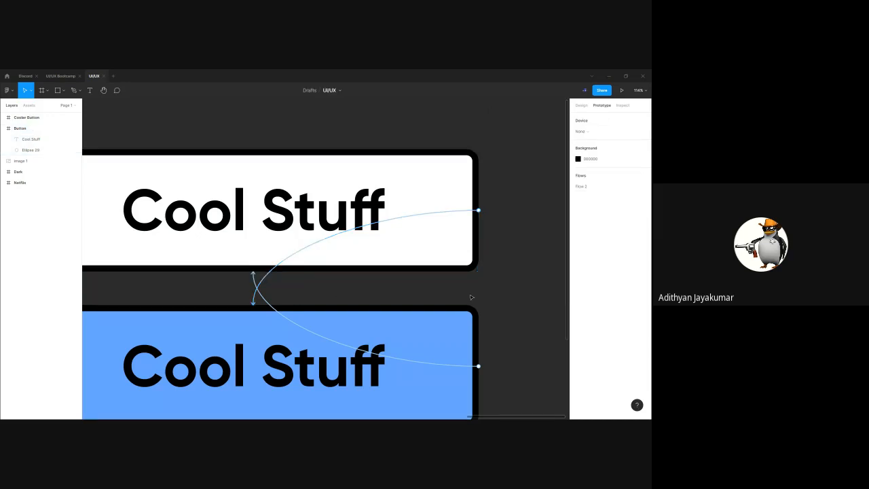
Select the Cooler Button frame to examine its interaction back to Button, and deselect the frame
{"action": "scroll", "coordinate": [272, 258], "scroll_direction": "down", "scroll_amount": 2}
{"action": "scroll", "coordinate": [272, 258], "scroll_direction": "left", "scroll_amount": 3}
{"action": "left_click", "coordinate": [192, 246]}
{"action": "left_click", "coordinate": [163, 236]}
{"action": "scroll", "coordinate": [272, 271], "scroll_direction": "right", "scroll_amount": 4}
{"action": "scroll", "coordinate": [271, 271], "scroll_direction": "up", "scroll_amount": 1}
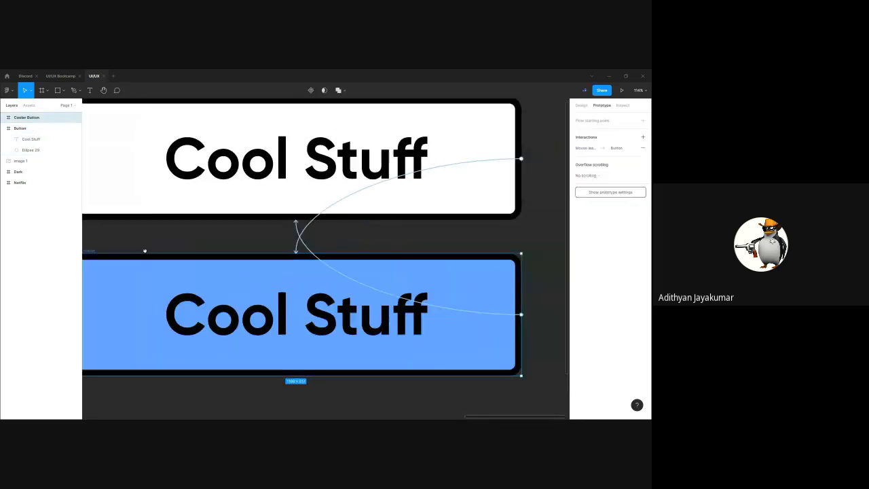
{"action": "scroll", "coordinate": [502, 238], "scroll_direction": "left", "scroll_amount": 3}
{"action": "scroll", "coordinate": [502, 239], "scroll_direction": "down", "scroll_amount": 2}
{"action": "left_click", "coordinate": [516, 233]}
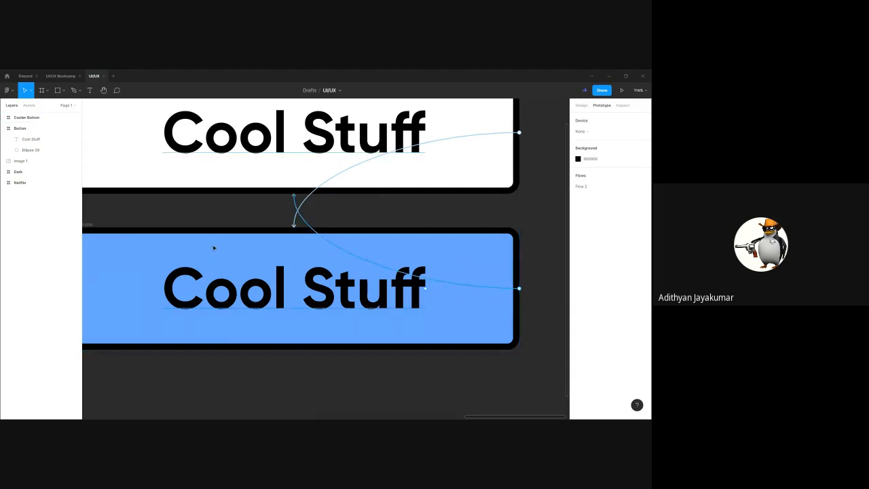
Expand the Cooler Button frame's layers, examine the full outline of its ellipse around the frame and deselect it
{"action": "left_click", "coordinate": [4, 118]}
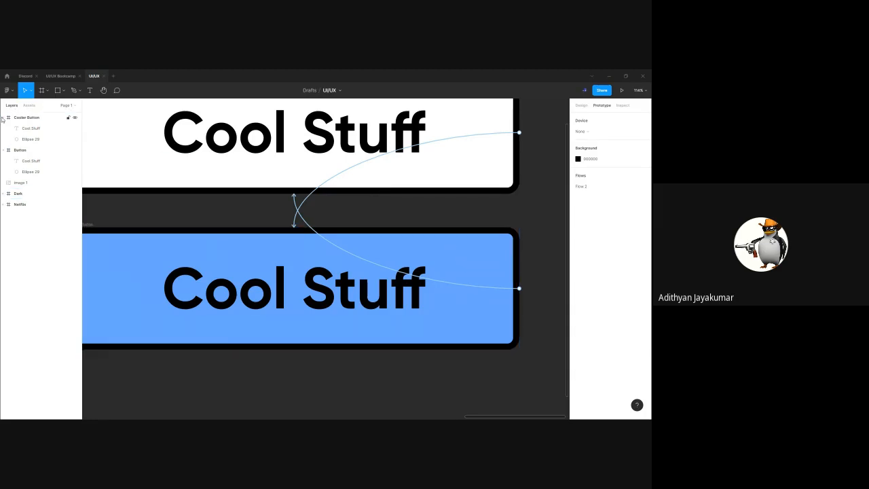
{"action": "left_click", "coordinate": [31, 139]}
{"action": "key", "text": "shift+2"}
{"action": "left_click_drag", "start_coordinate": [204, 143], "coordinate": [534, 411]}
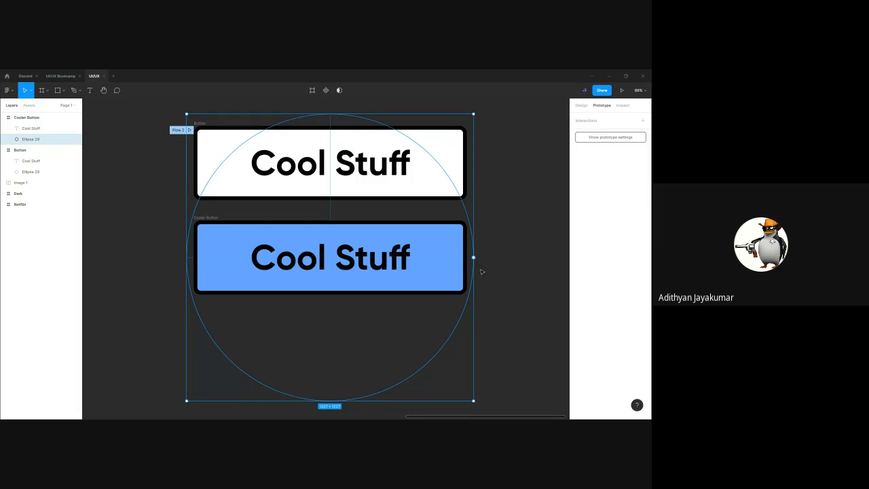
{"action": "left_click", "coordinate": [481, 271]}
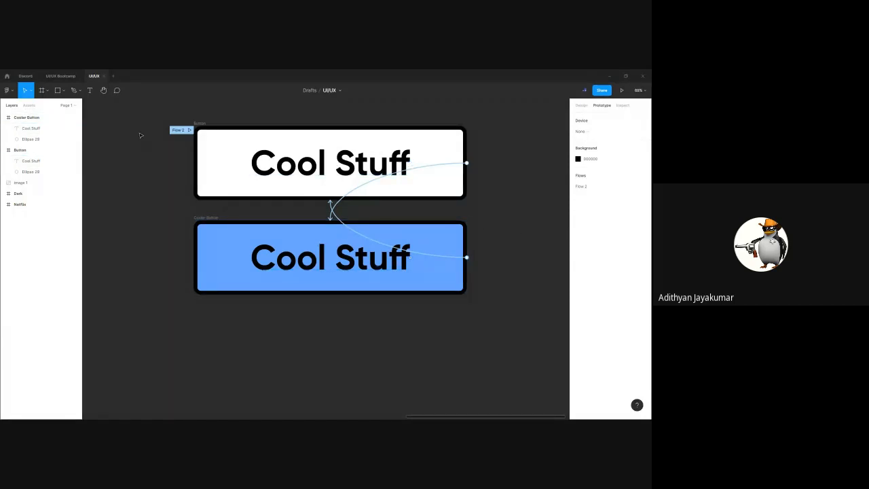
Select the Button frame and close the UI/UX design file to return to the UI/UX Bootcamp file
{"action": "left_click", "coordinate": [175, 133]}
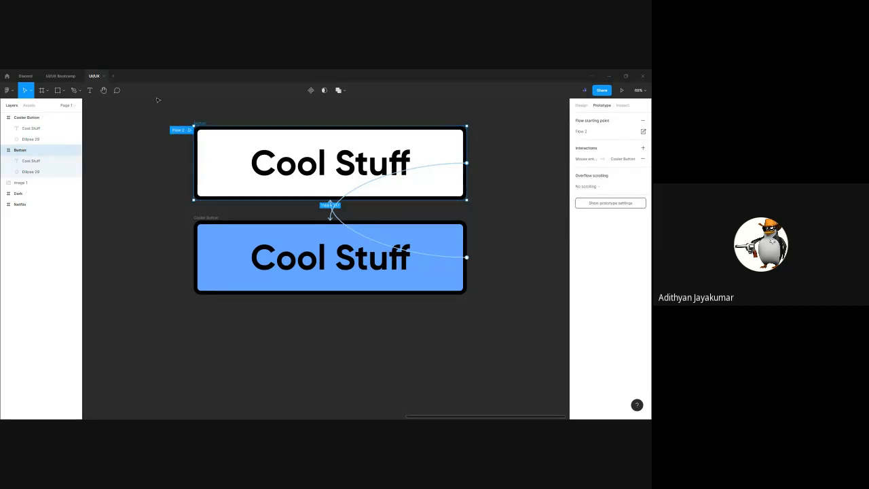
{"action": "left_click", "coordinate": [104, 76]}
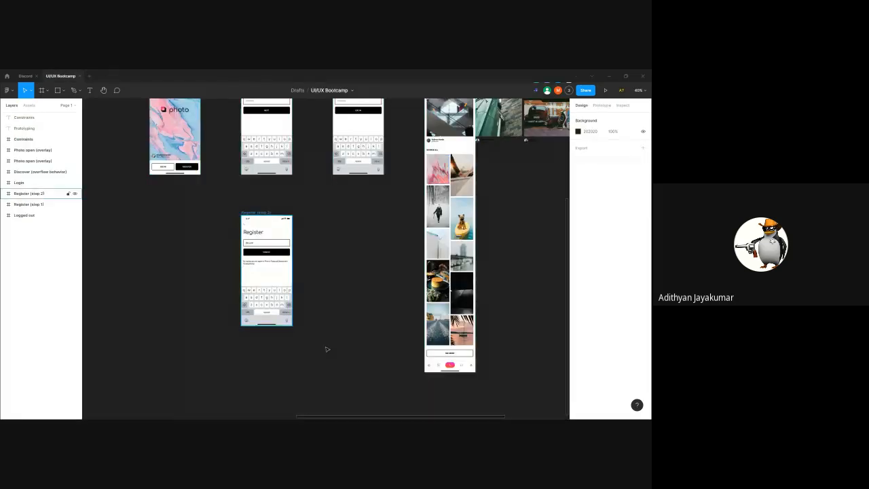